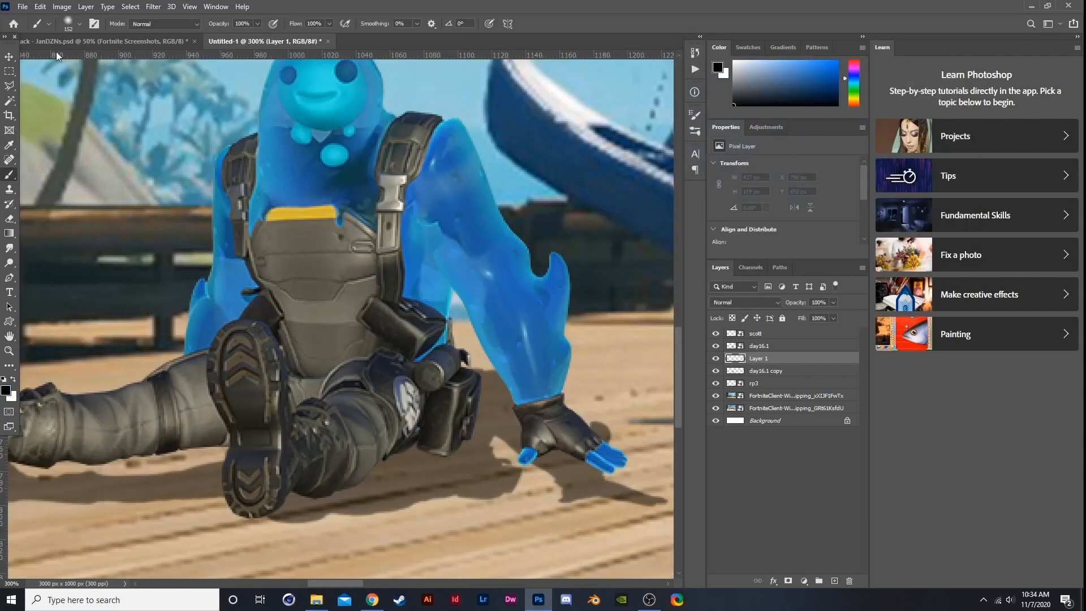
# - Paint a shadow beneath the seated blue character on Layer 1 with a 67 px soft black brush
pyautogui.click(80, 24)
pyautogui.moveTo(63, 57); pyautogui.dragTo(52, 57)
pyautogui.moveTo(438, 431)
pyautogui.mouseDown()
pyautogui.moveTo(325, 436)
pyautogui.moveTo(254, 416)
pyautogui.mouseUp()
pyautogui.scroll(-4, 439, 425)
pyautogui.scroll(-1, 471, 425)
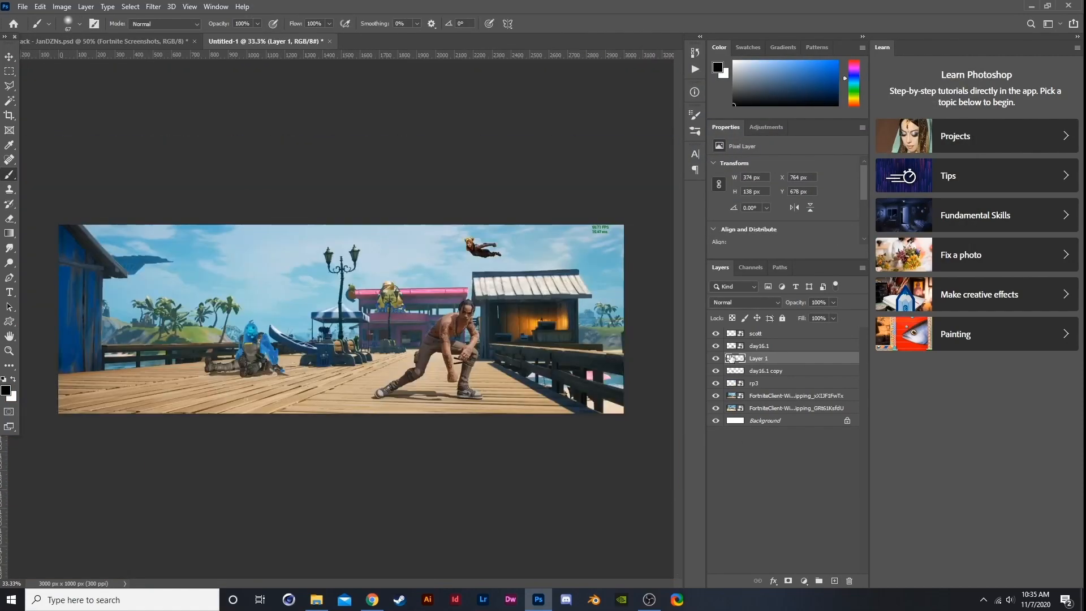
pyautogui.click(833, 302)
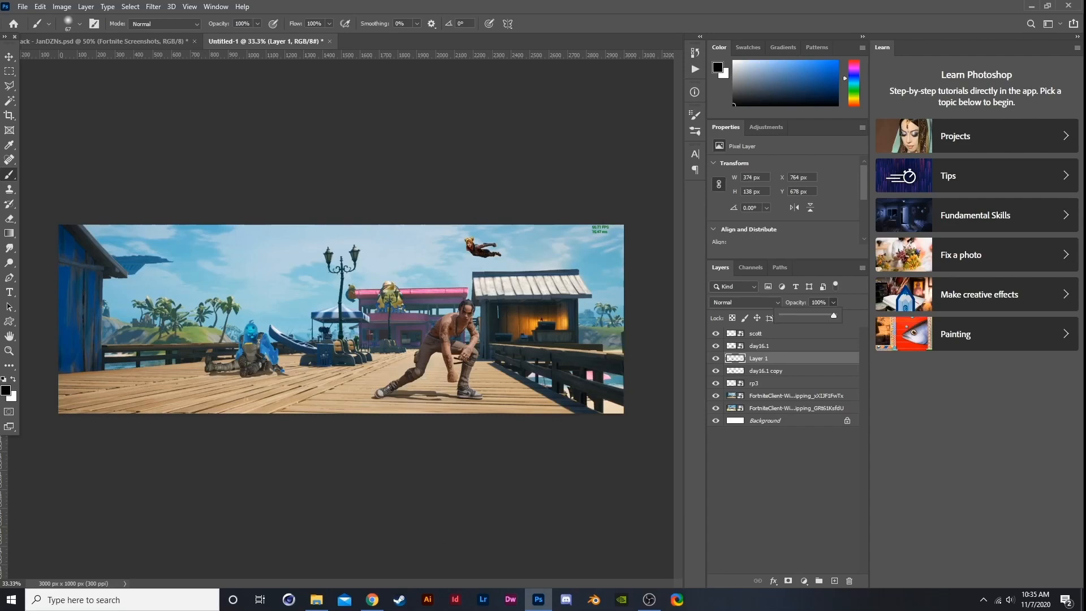
# - Hide the lower Fortnite screenshot layer and rasterize the xXIJF1FwTx screenshot layer above it
pyautogui.click(716, 408)
pyautogui.rightClick(739, 397)
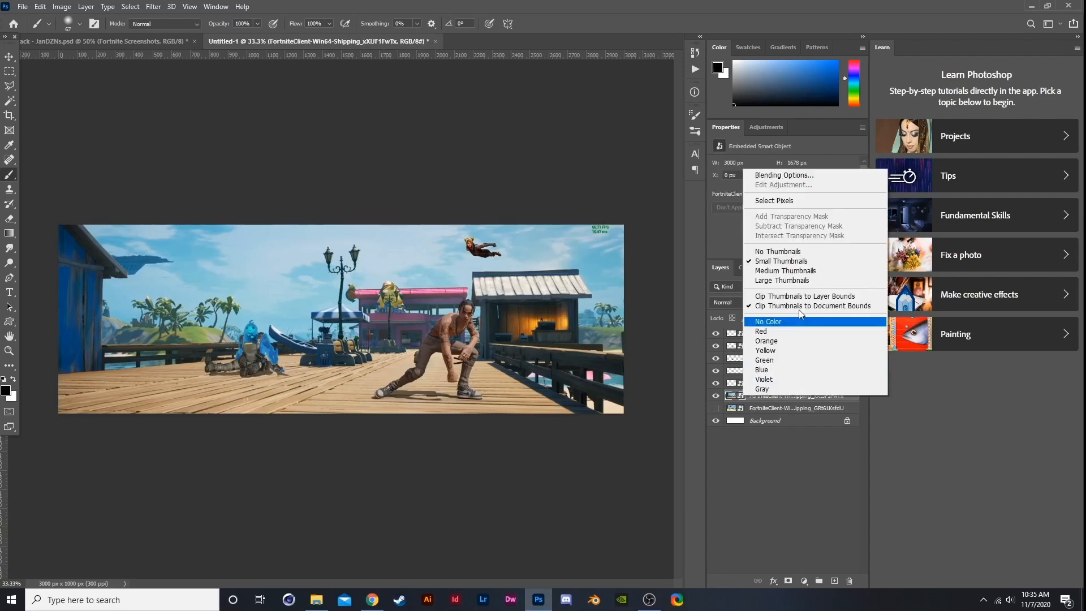
pyautogui.rightClick(782, 396)
pyautogui.click(814, 328)
# - Hide the rp3 layer and content-aware fill the sky corner with the FPS counter, about 360 x 108 px, onto a new layer
pyautogui.click(9, 71)
pyautogui.moveTo(556, 225); pyautogui.dragTo(624, 245)
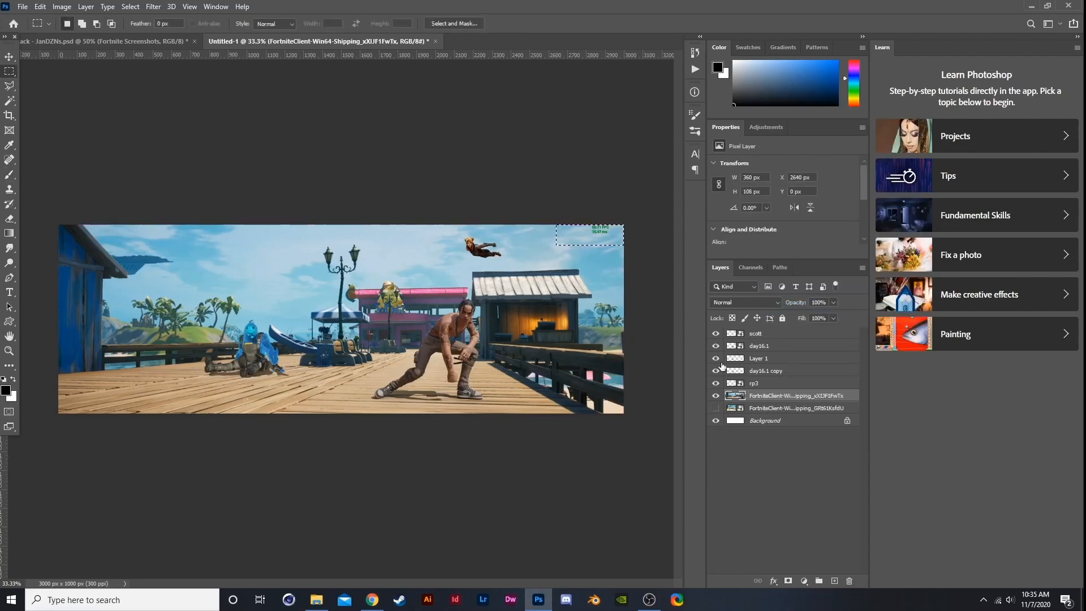
pyautogui.click(716, 383)
pyautogui.click(40, 6)
pyautogui.click(62, 255)
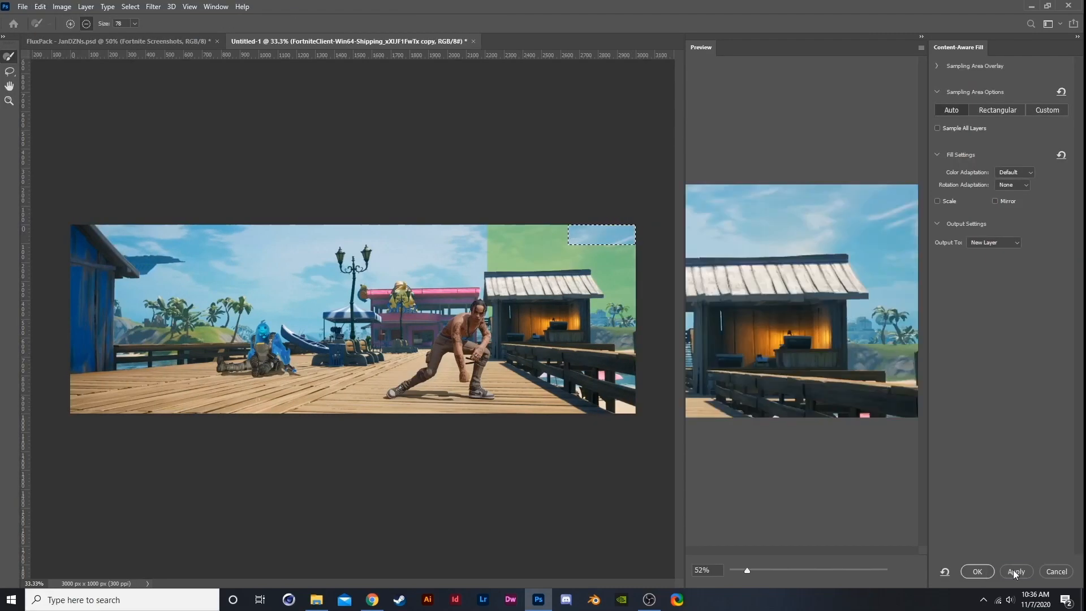
pyautogui.click(1013, 570)
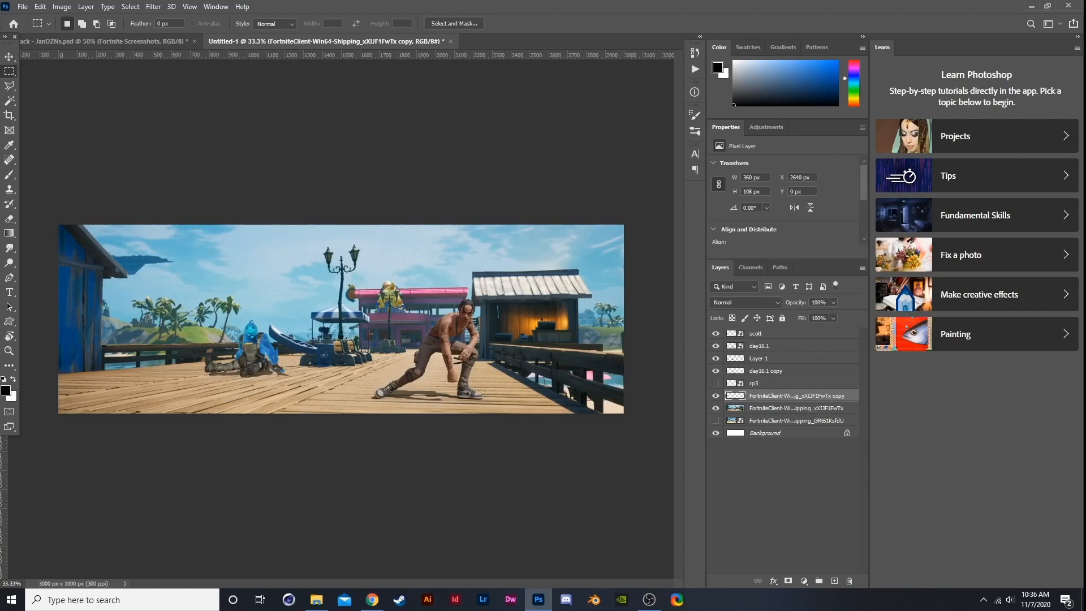
pyautogui.hotkey('alt', 'Tab')
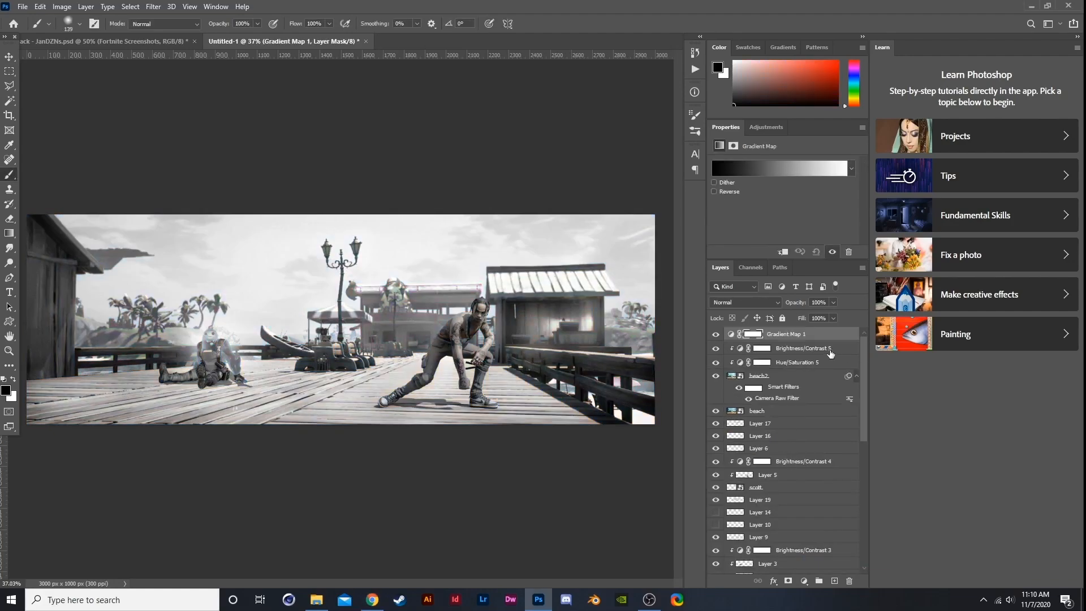
# - Try several Purples gradient presets on Gradient Map 1 and apply the orange-to-blue one
pyautogui.click(851, 168)
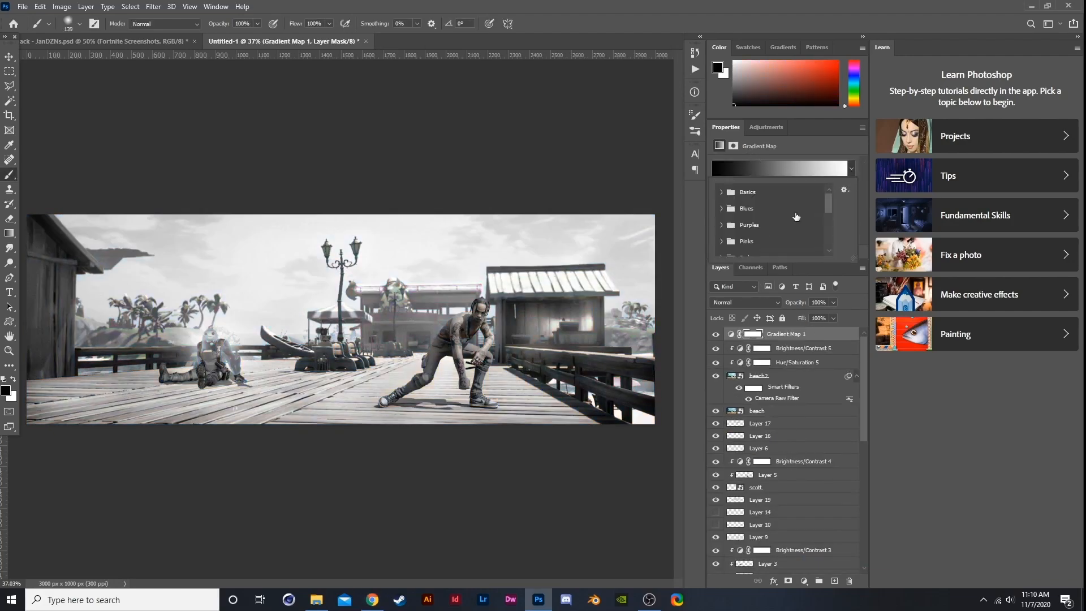
pyautogui.click(721, 225)
pyautogui.scroll(-2, 758, 238)
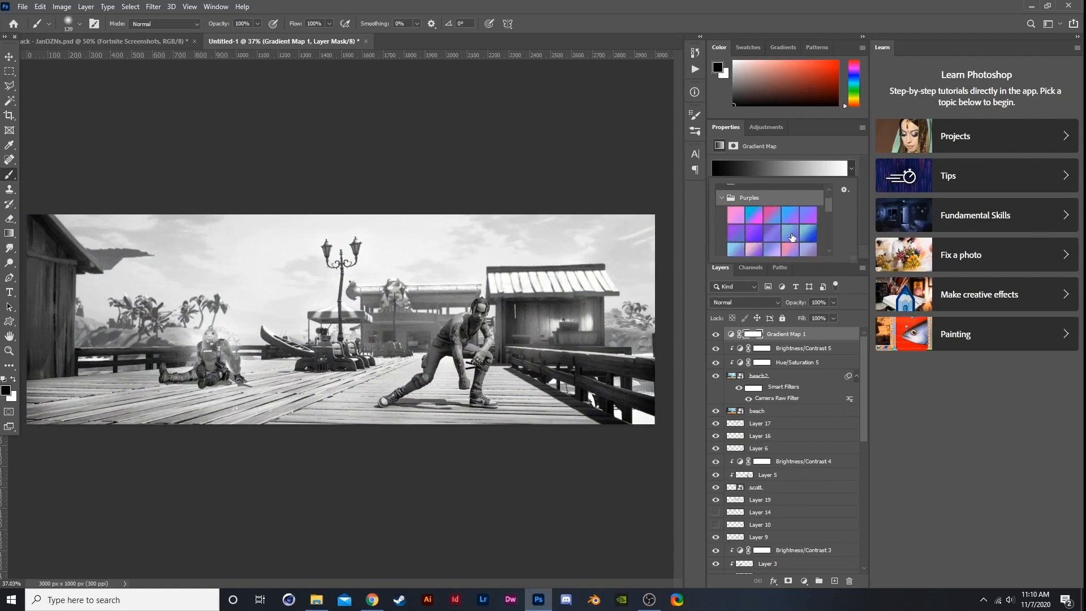
pyautogui.click(776, 215)
pyautogui.scroll(-1, 776, 215)
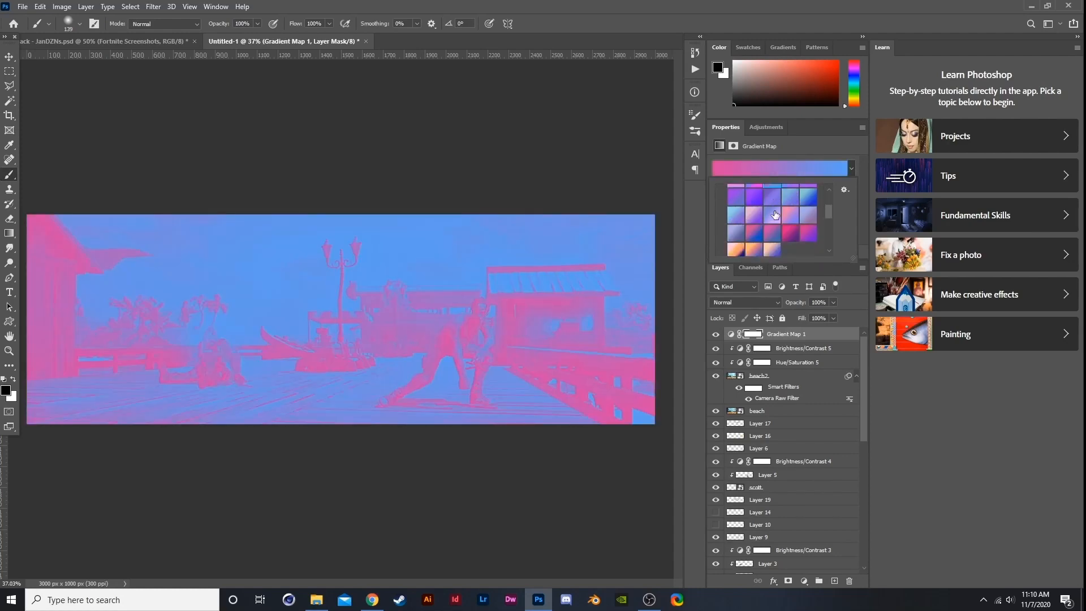
pyautogui.click(775, 236)
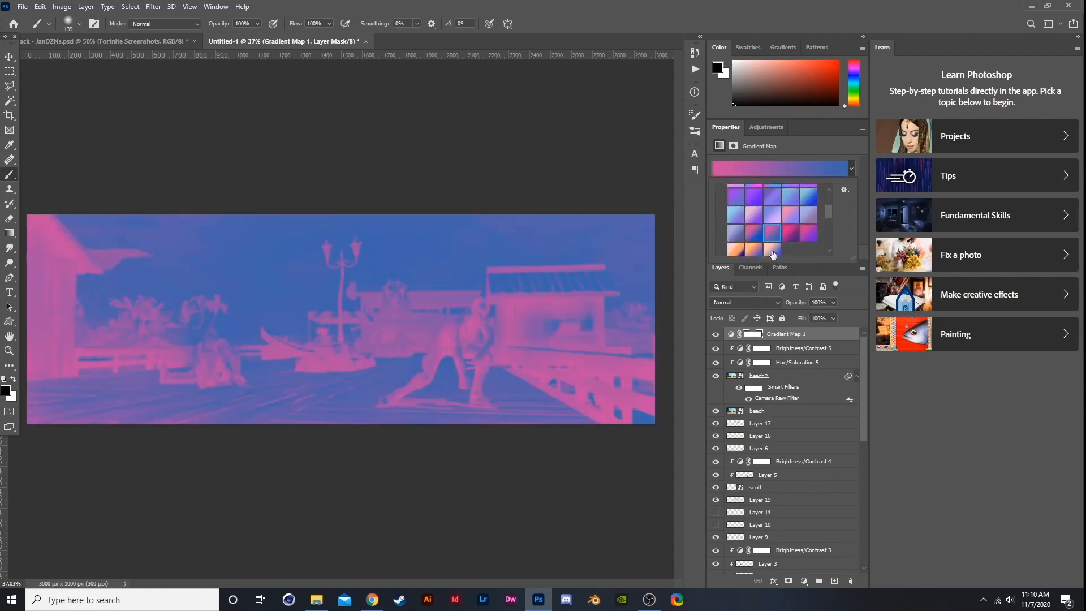
pyautogui.click(772, 252)
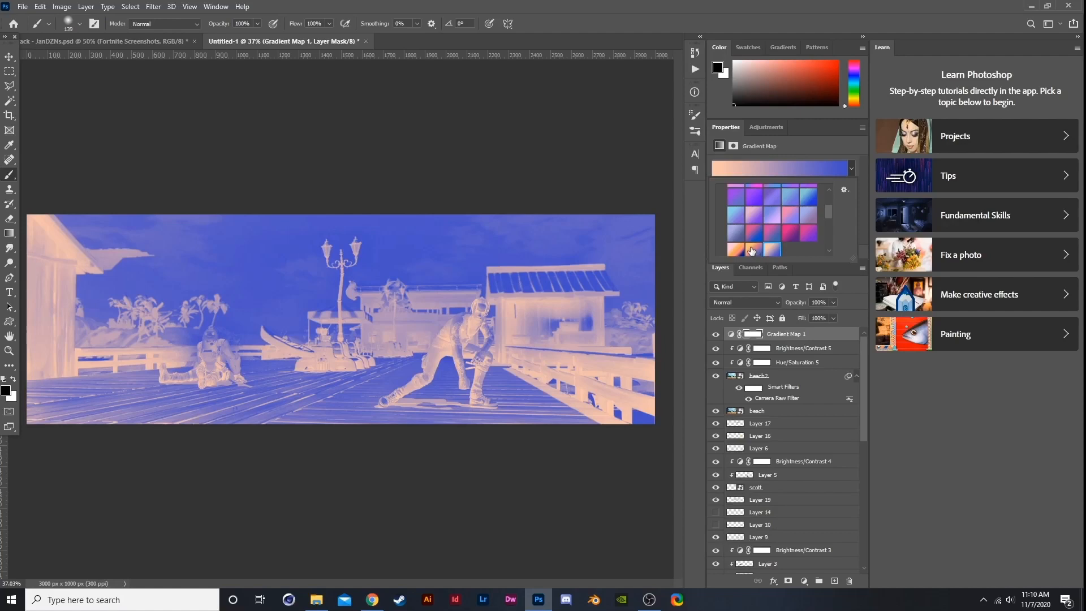
pyautogui.scroll(-1, 752, 249)
pyautogui.click(754, 225)
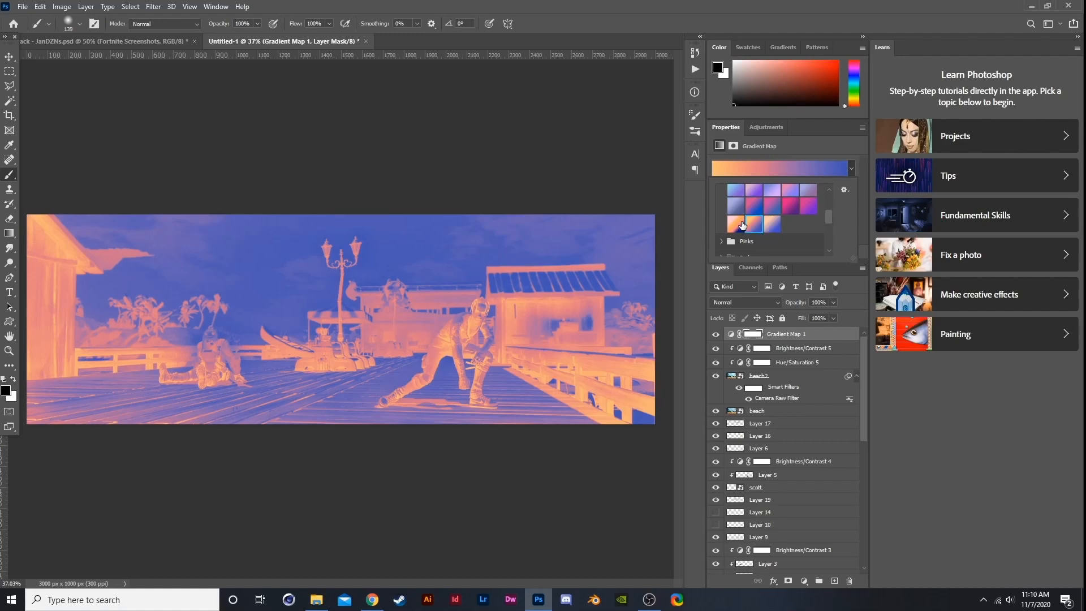
pyautogui.press('v')
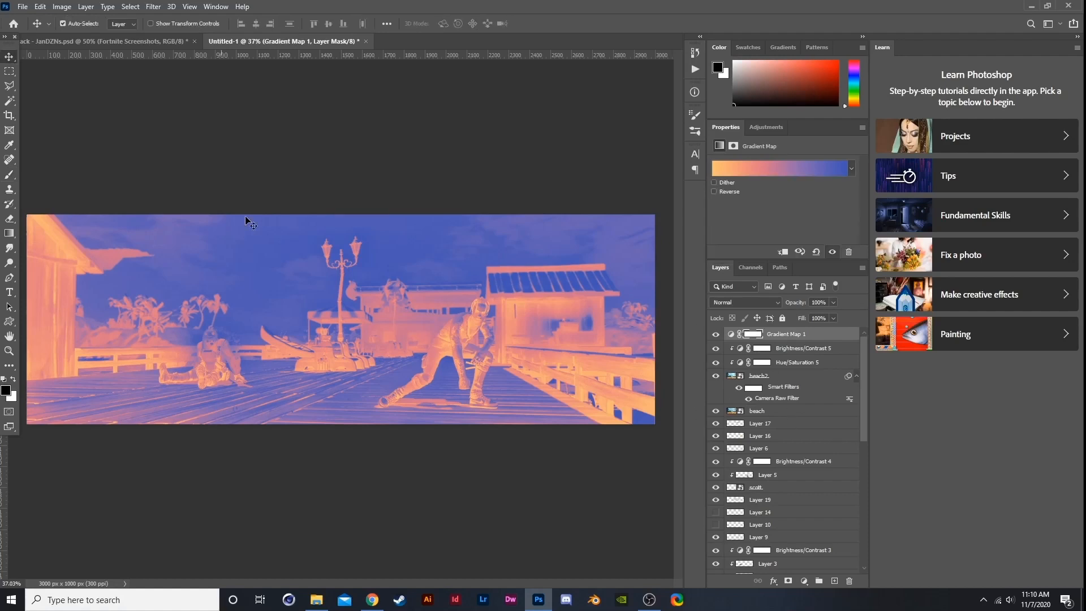
pyautogui.click(649, 600)
pyautogui.click(522, 419)
# - Compare the other Purples presets on Gradient Map 1 and return to the orange-to-blue gradient
pyautogui.click(851, 168)
pyautogui.click(772, 224)
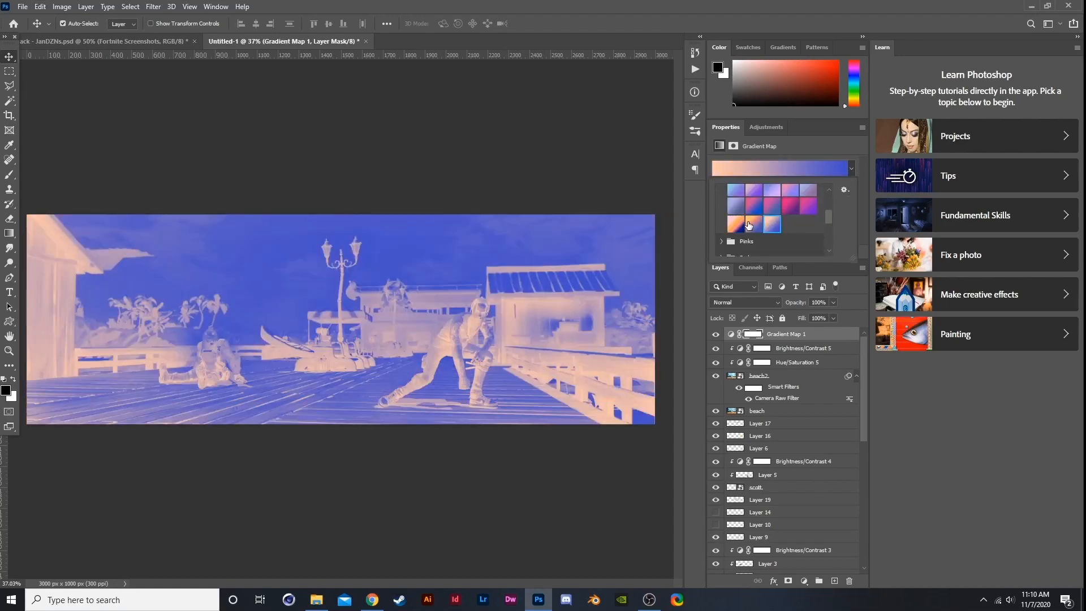
pyautogui.click(753, 224)
pyautogui.click(772, 224)
pyautogui.scroll(1, 771, 225)
pyautogui.click(770, 222)
pyautogui.scroll(1, 768, 224)
pyautogui.click(770, 224)
pyautogui.click(756, 224)
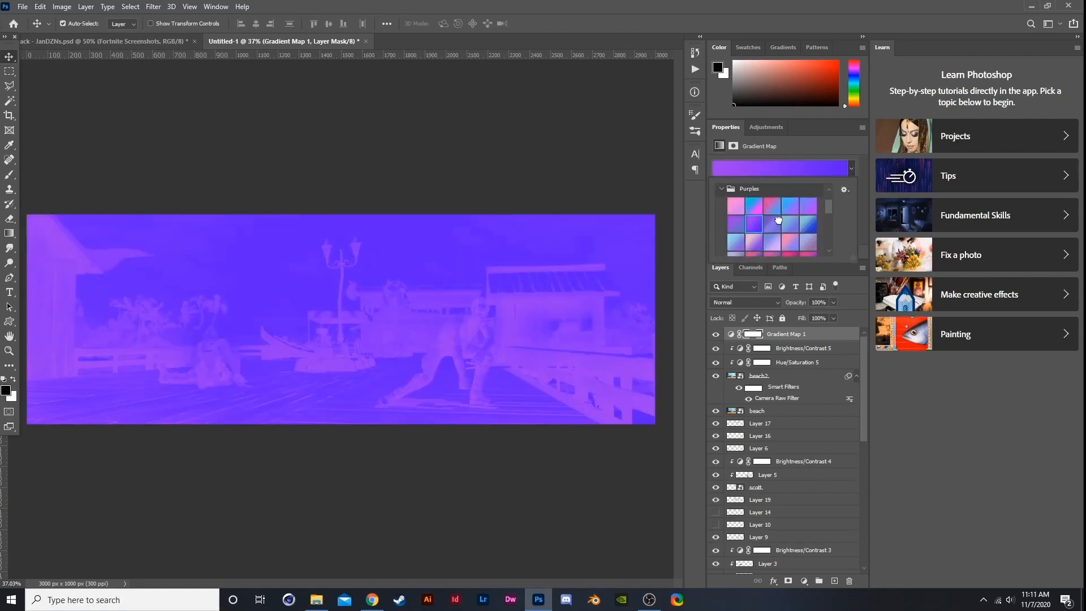
pyautogui.click(809, 224)
pyautogui.click(804, 208)
pyautogui.scroll(1, 803, 210)
pyautogui.click(789, 234)
pyautogui.click(771, 235)
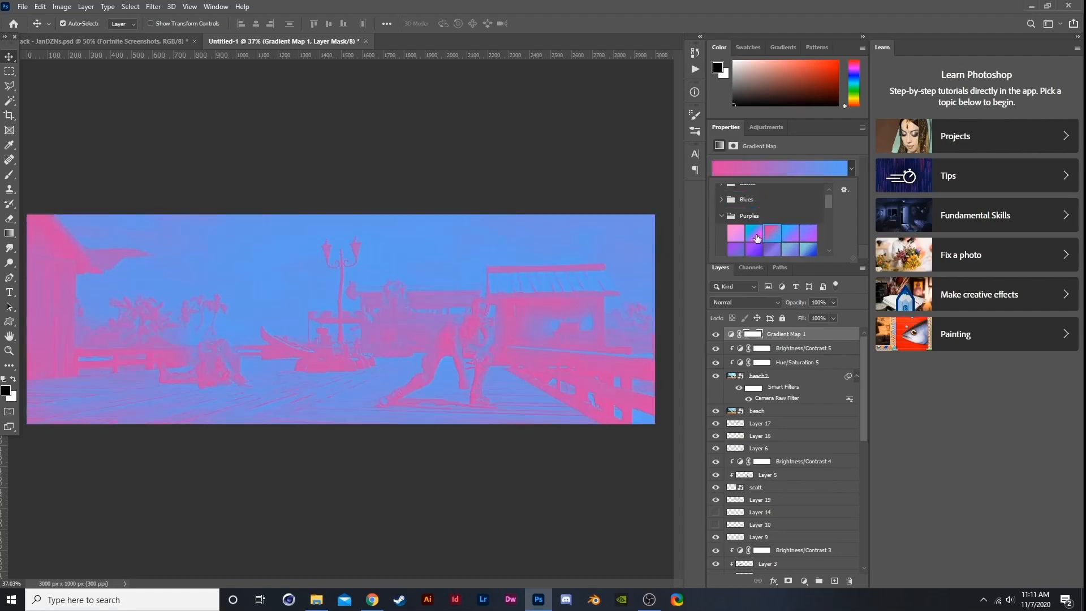
pyautogui.click(756, 236)
pyautogui.click(738, 235)
pyautogui.scroll(-2, 746, 238)
pyautogui.click(751, 237)
# - Save the toned composition as gr mp.png and place that image over the full canvas as the top layer
pyautogui.click(21, 7)
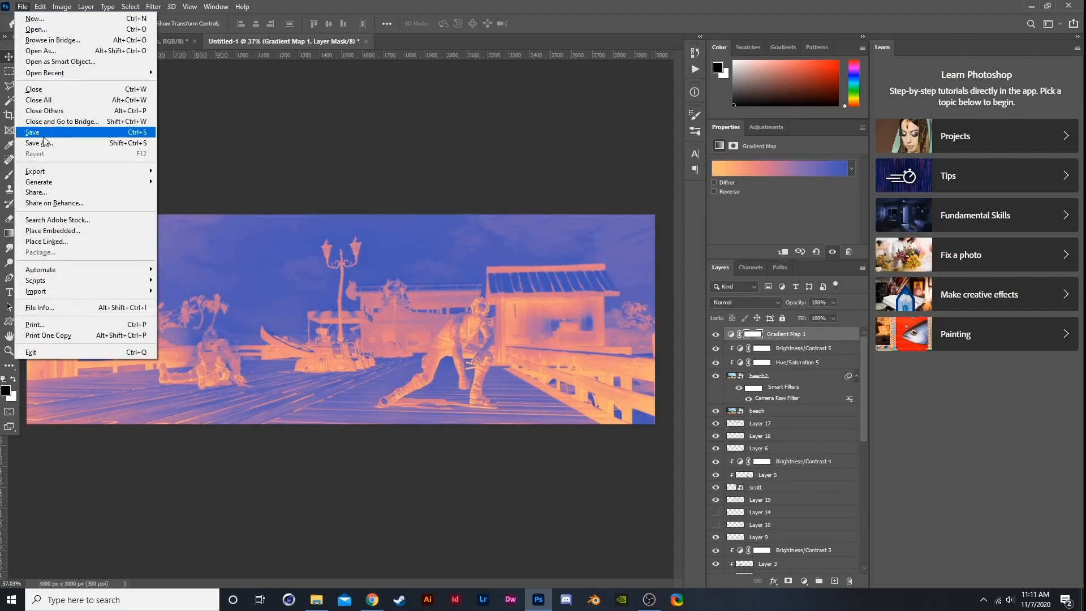
pyautogui.click(41, 143)
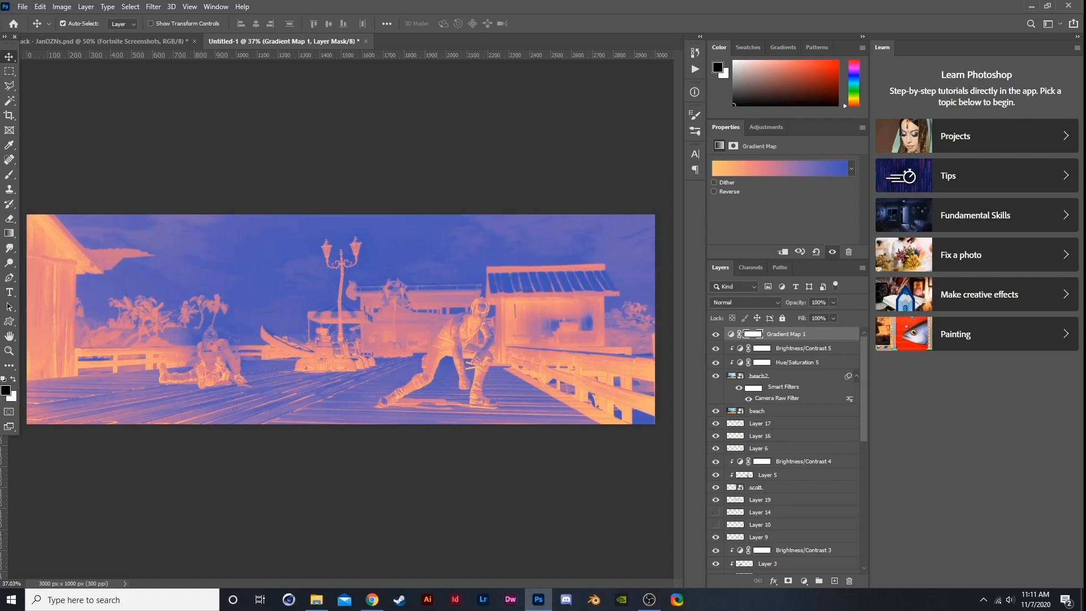
pyautogui.click(603, 177)
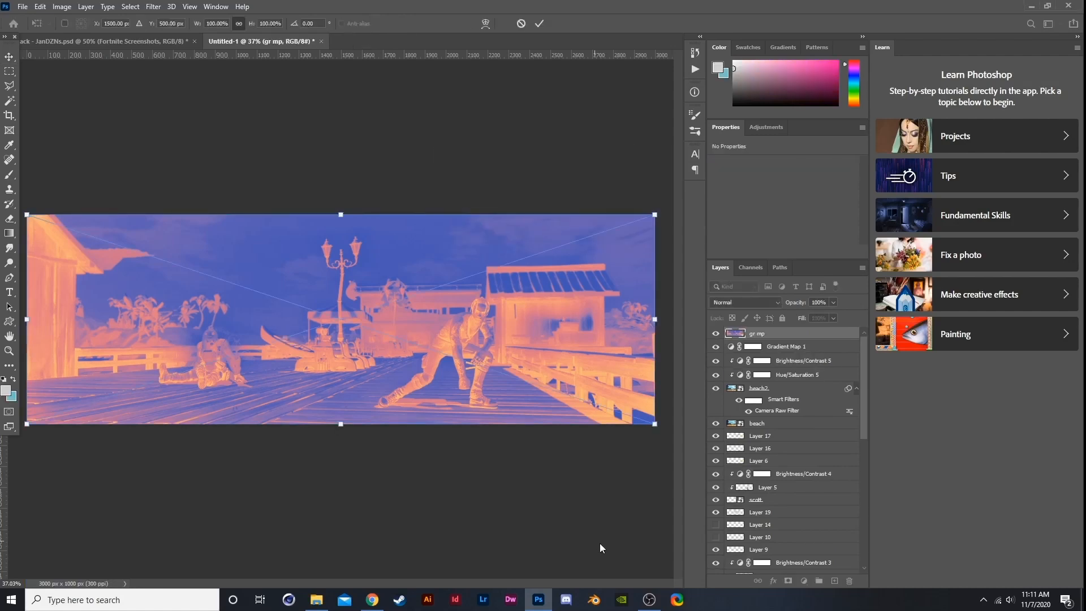
pyautogui.press('Return')
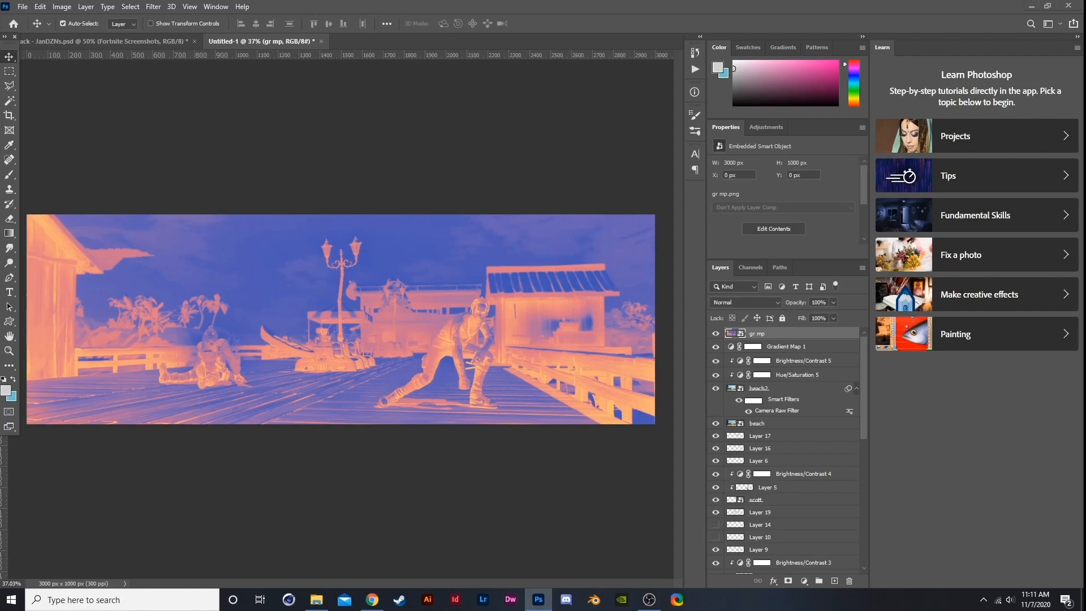
# - Place the image0-234 character render at full canvas height near the middle of the banner, and rasterize the gr mp layer
pyautogui.moveTo(1085, 335); pyautogui.dragTo(306, 343)
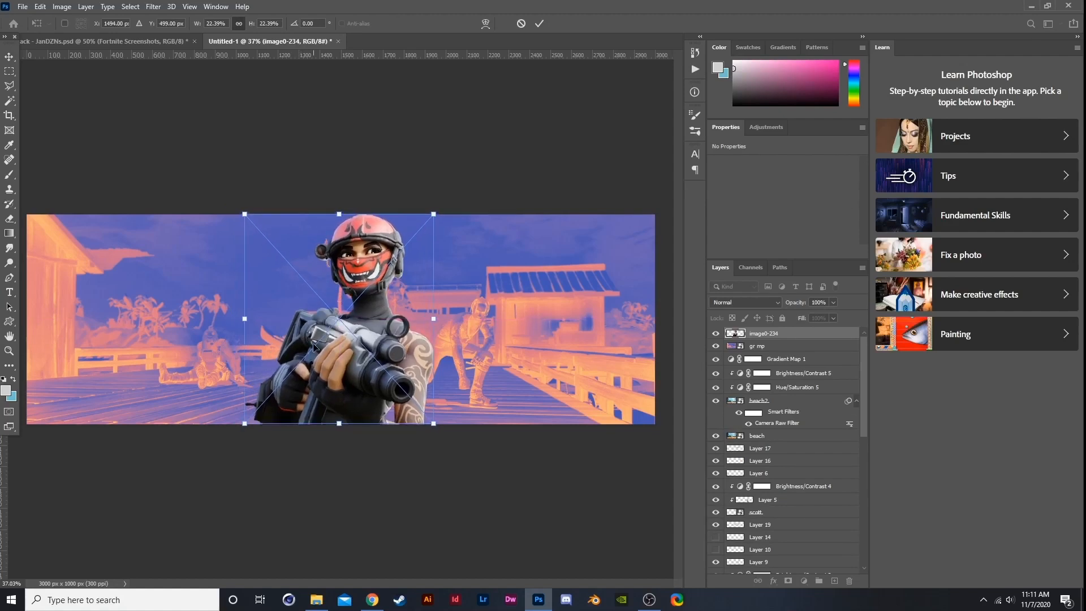
pyautogui.press('Return')
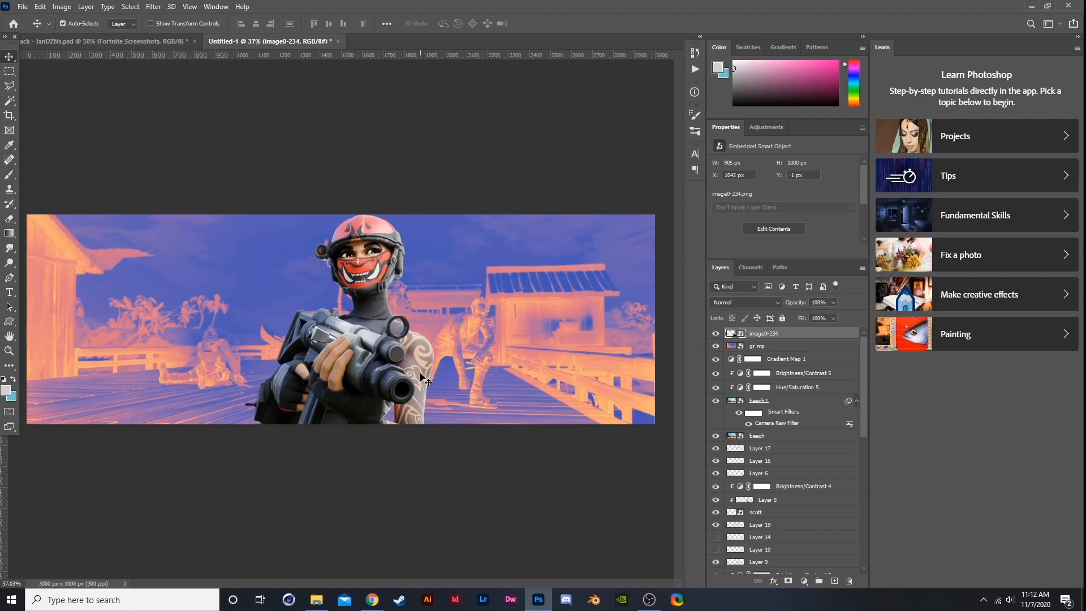
pyautogui.rightClick(745, 351)
pyautogui.click(775, 312)
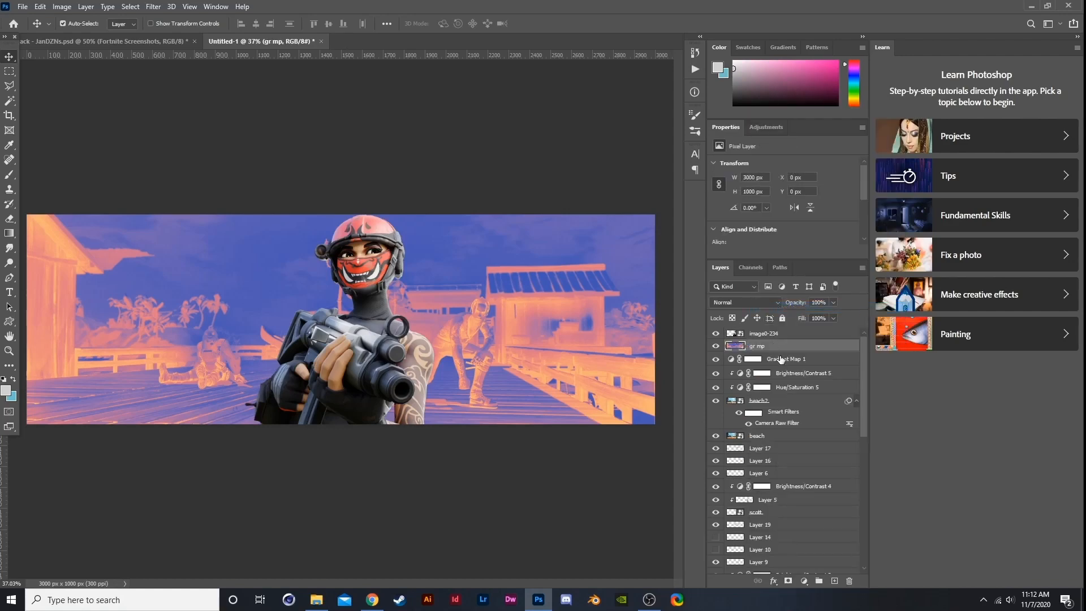
# - Add a solid colour fill layer above Gradient Map 1 using the red c72124 sampled from the character's mask
pyautogui.click(780, 359)
pyautogui.click(804, 581)
pyautogui.click(814, 381)
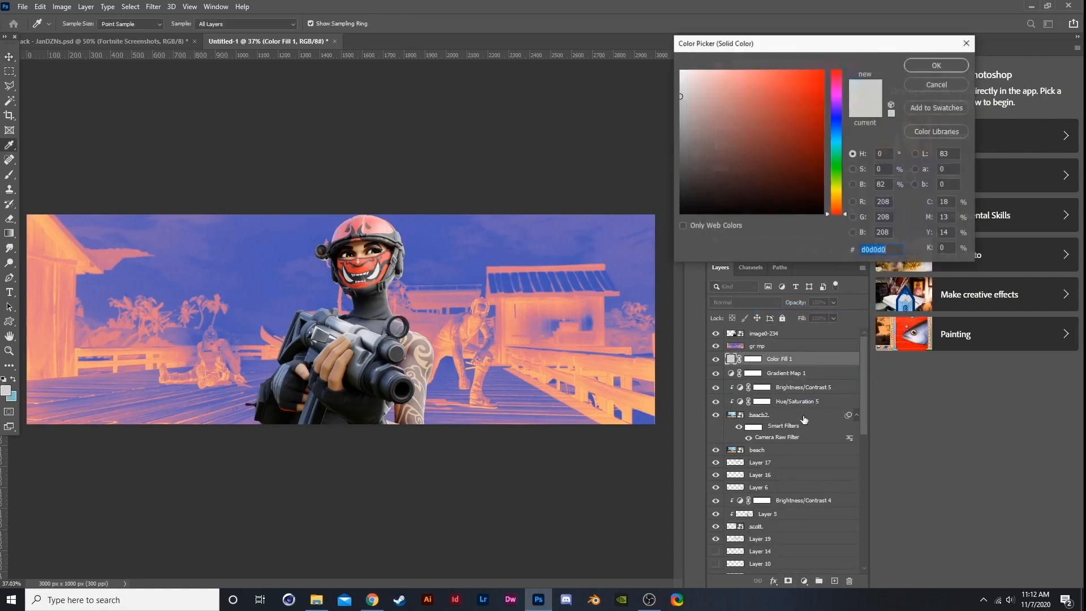
pyautogui.write('ffffff')
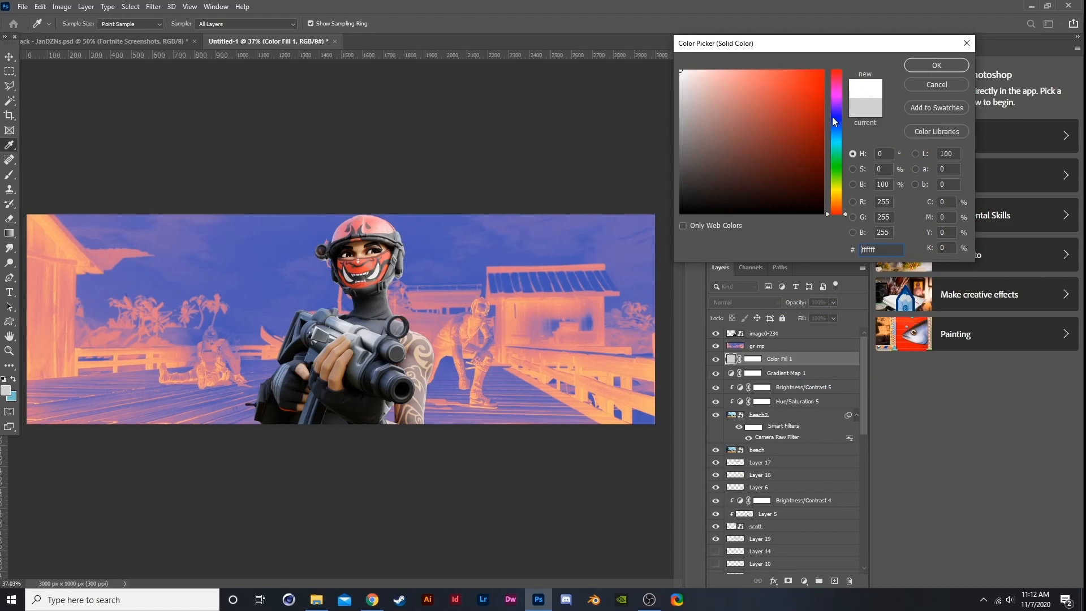
pyautogui.click(787, 76)
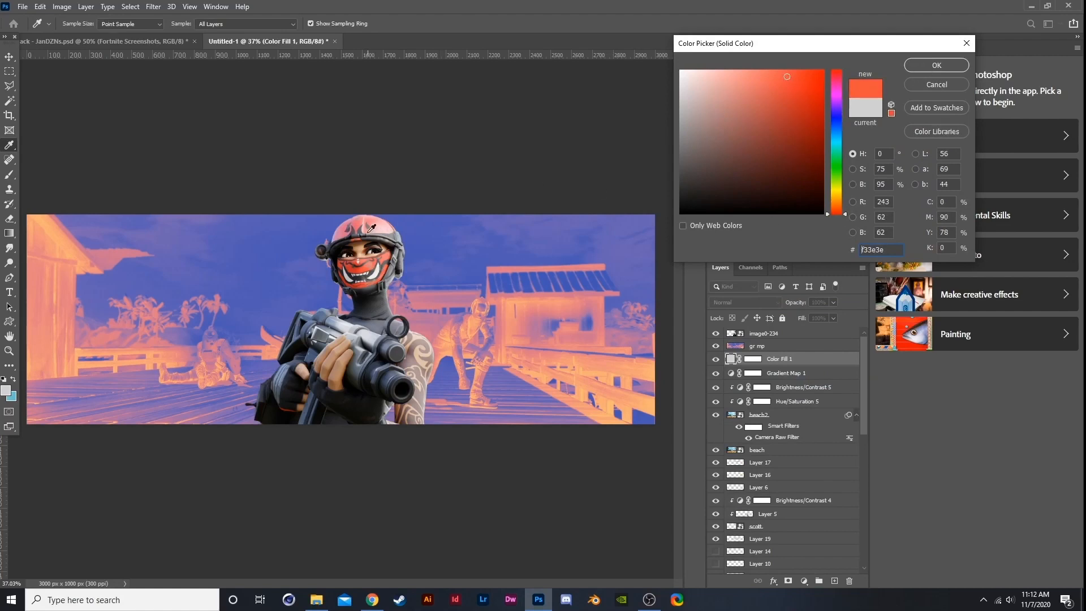
pyautogui.click(378, 257)
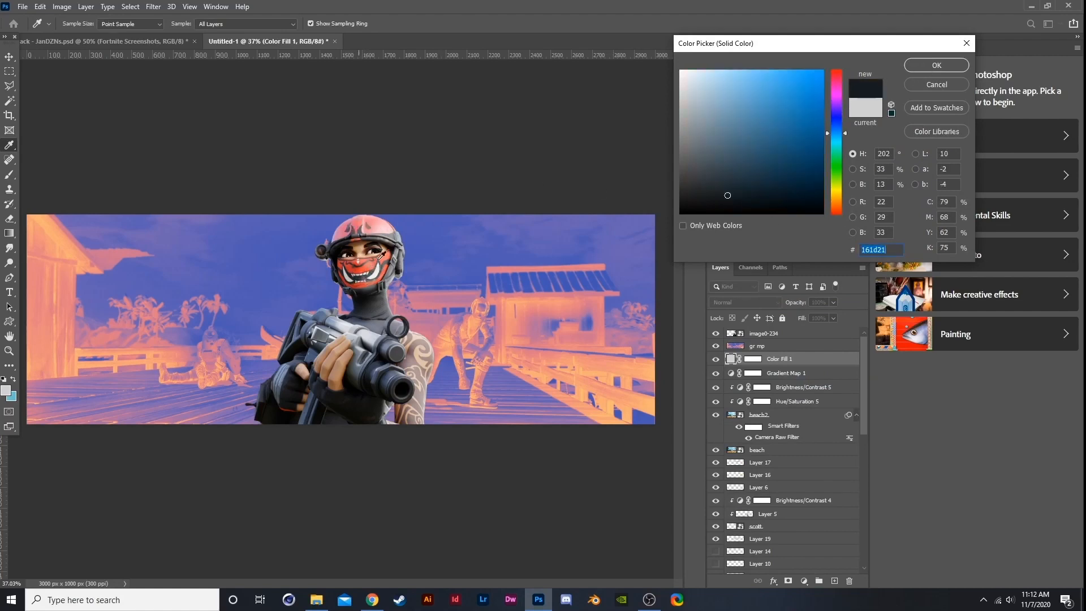
pyautogui.click(383, 277)
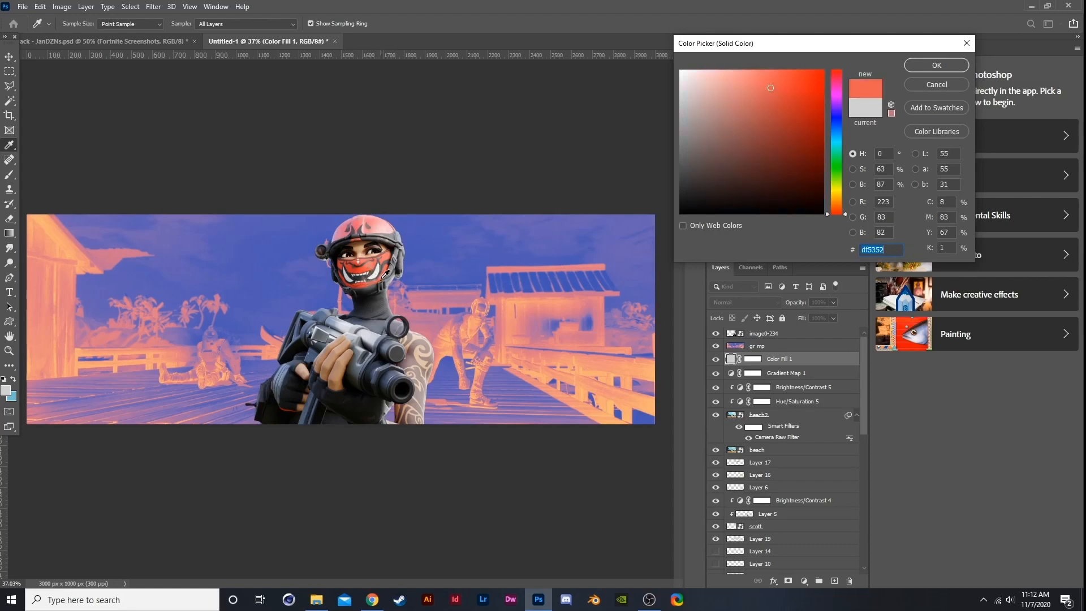
pyautogui.click(346, 277)
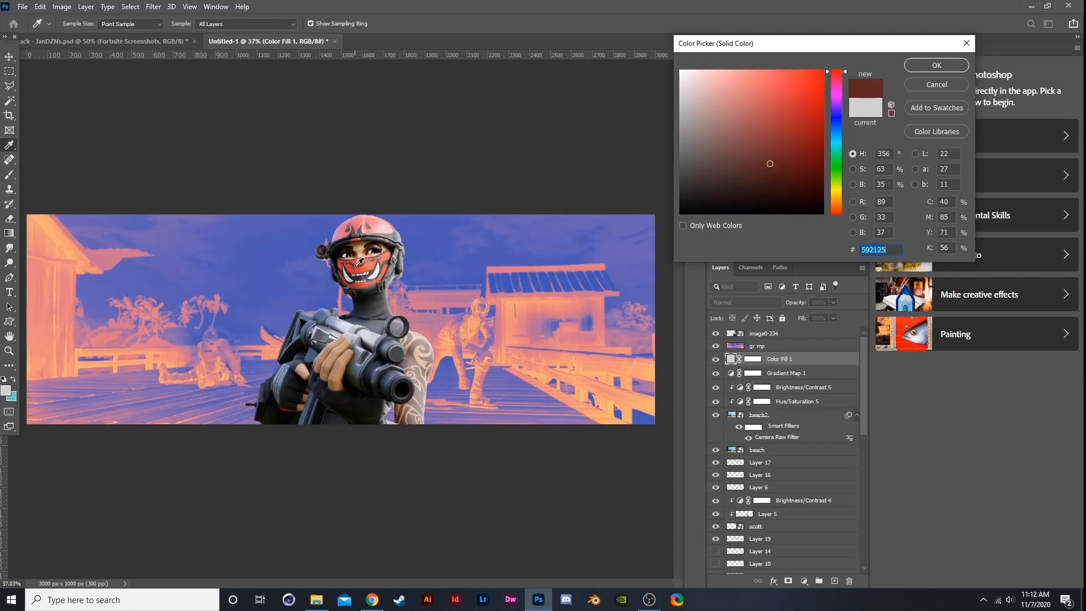
pyautogui.click(354, 267)
pyautogui.click(352, 267)
pyautogui.click(350, 267)
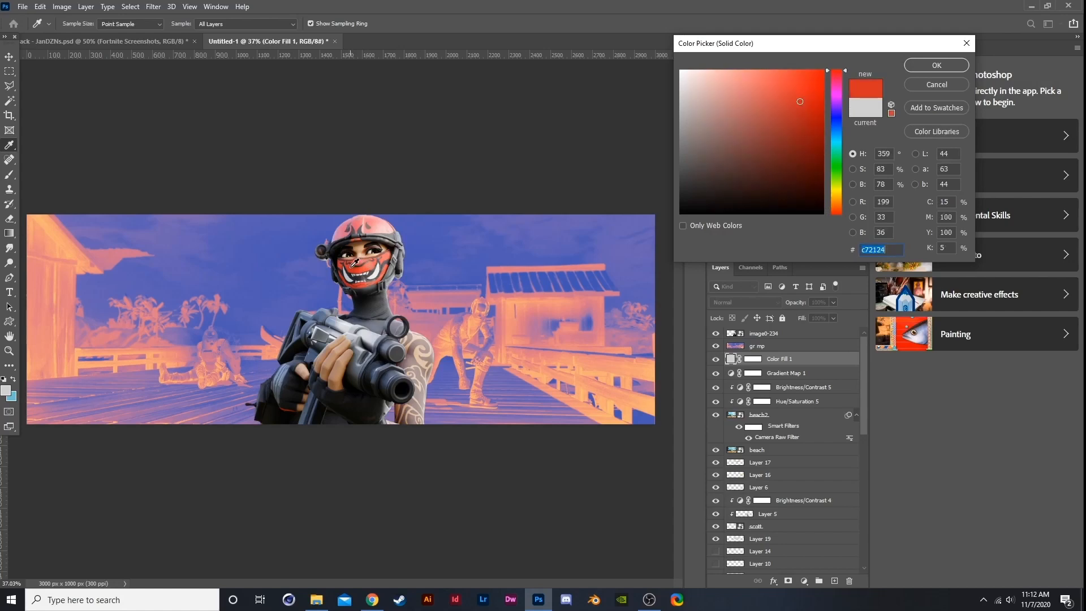
pyautogui.click(914, 64)
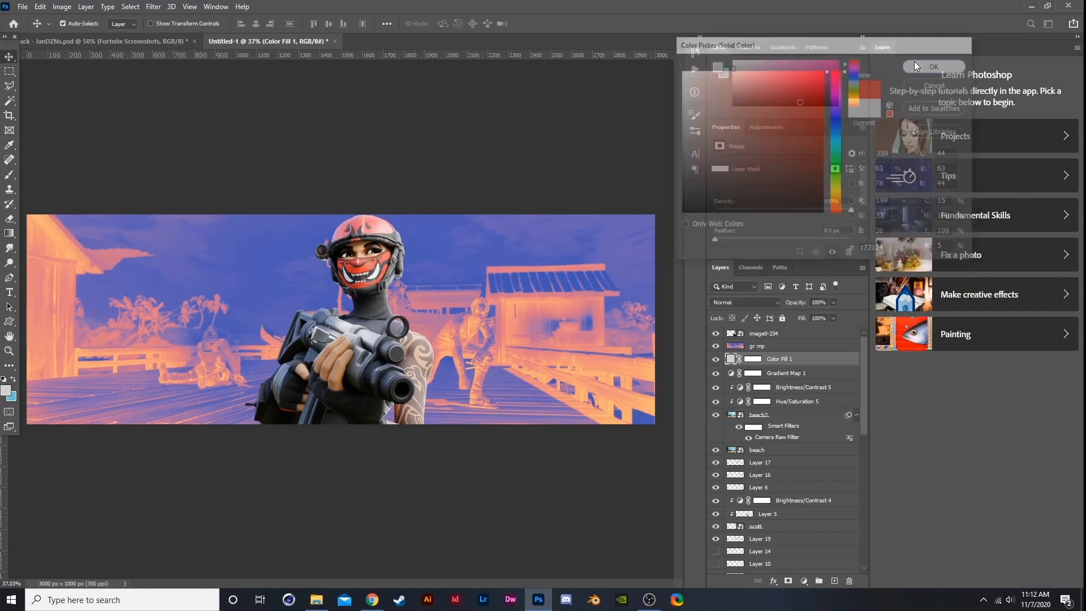
# - Delete the left half of the gr mp layer using a polygonal lasso selection whose edge runs down behind the character
pyautogui.click(755, 347)
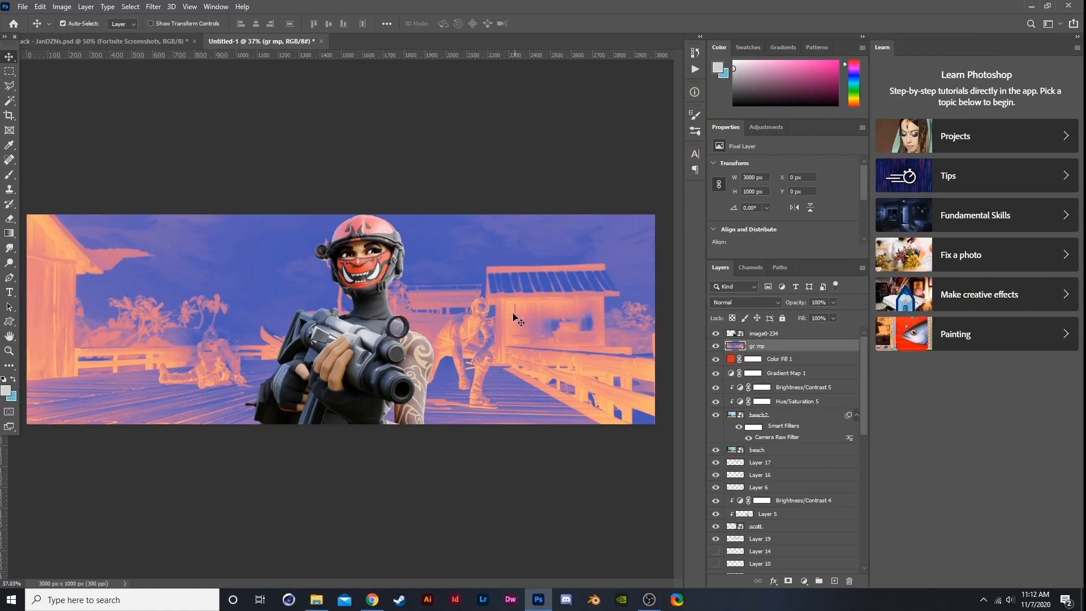
pyautogui.press('l')
pyautogui.scroll(1, 404, 220)
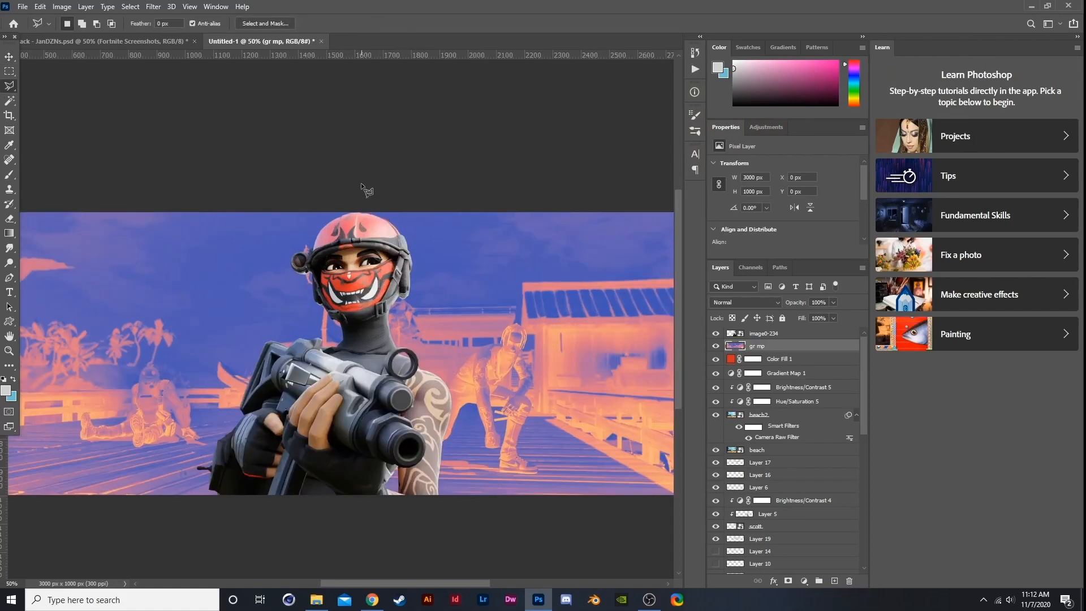
pyautogui.click(358, 276)
pyautogui.click(410, 428)
pyautogui.click(341, 522)
pyautogui.click(169, 539)
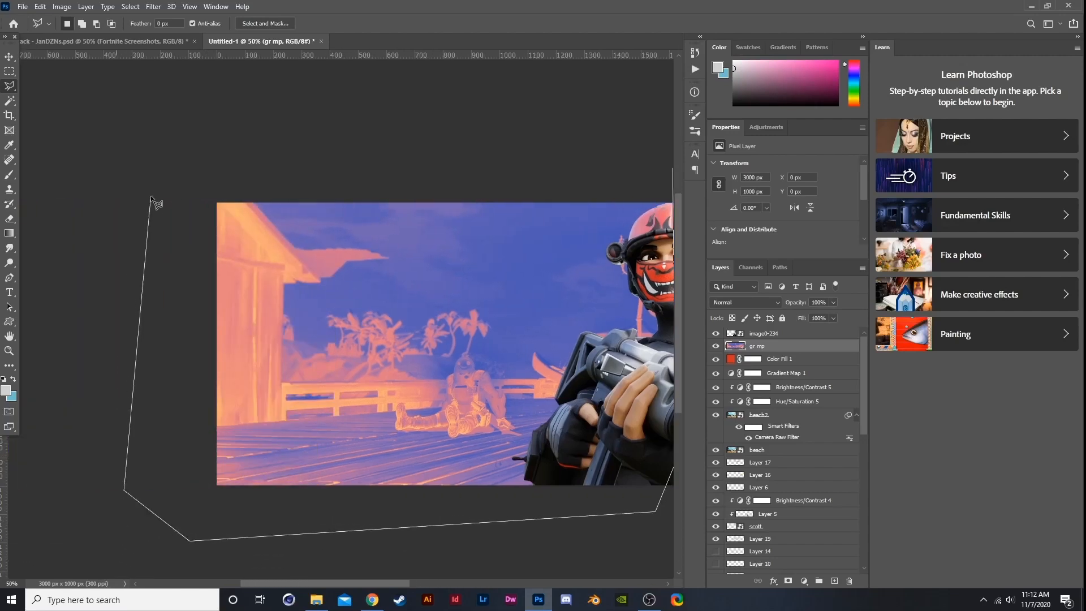
pyautogui.click(167, 161)
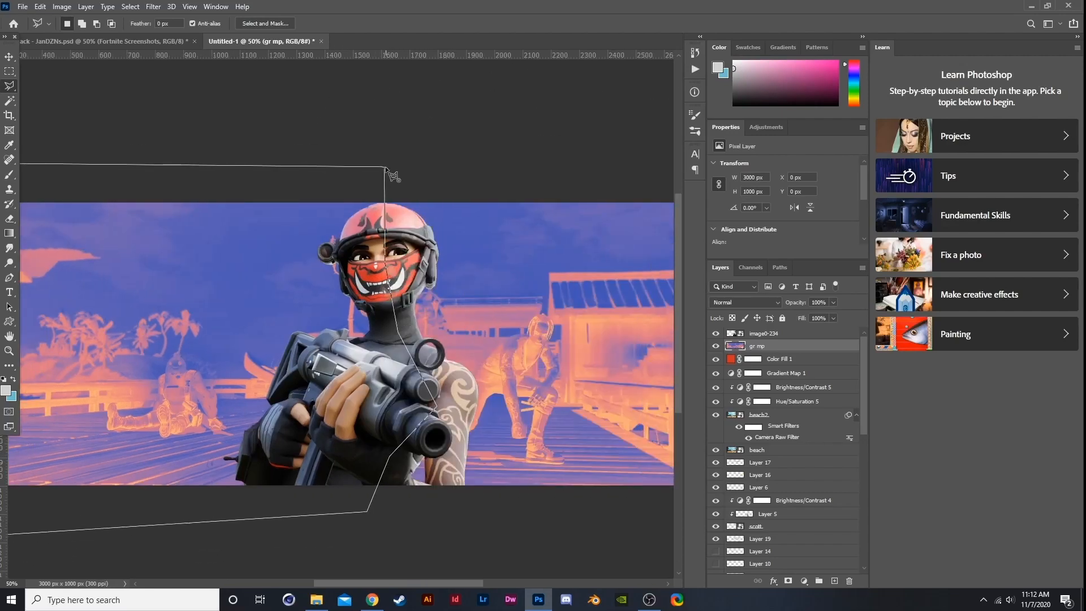
pyautogui.click(383, 168)
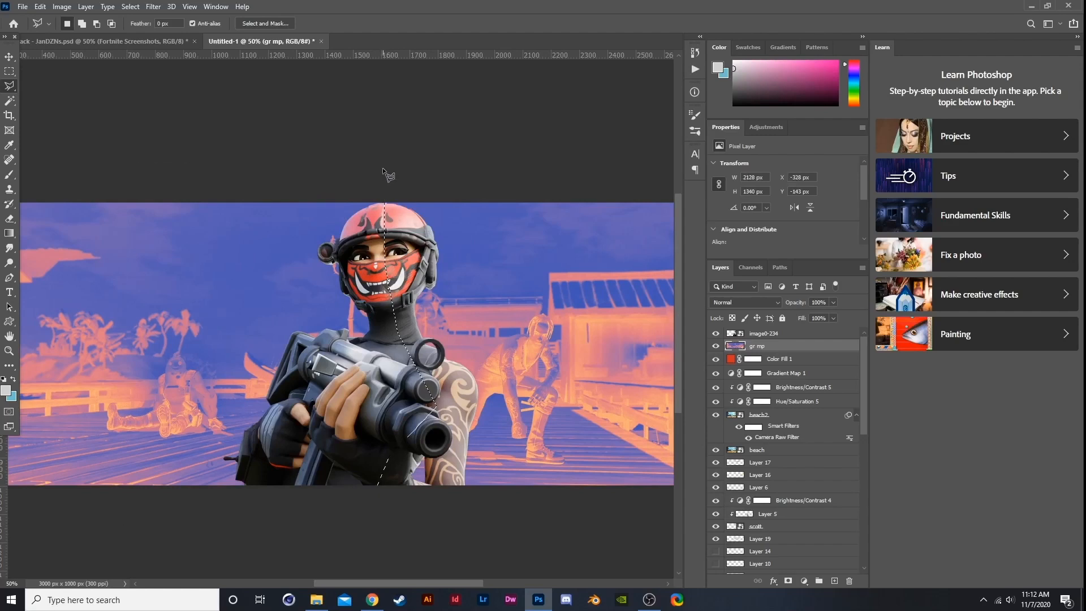
pyautogui.press('Delete')
pyautogui.hotkey('ctrl', 'd')
pyautogui.hotkey('ctrl', '-')
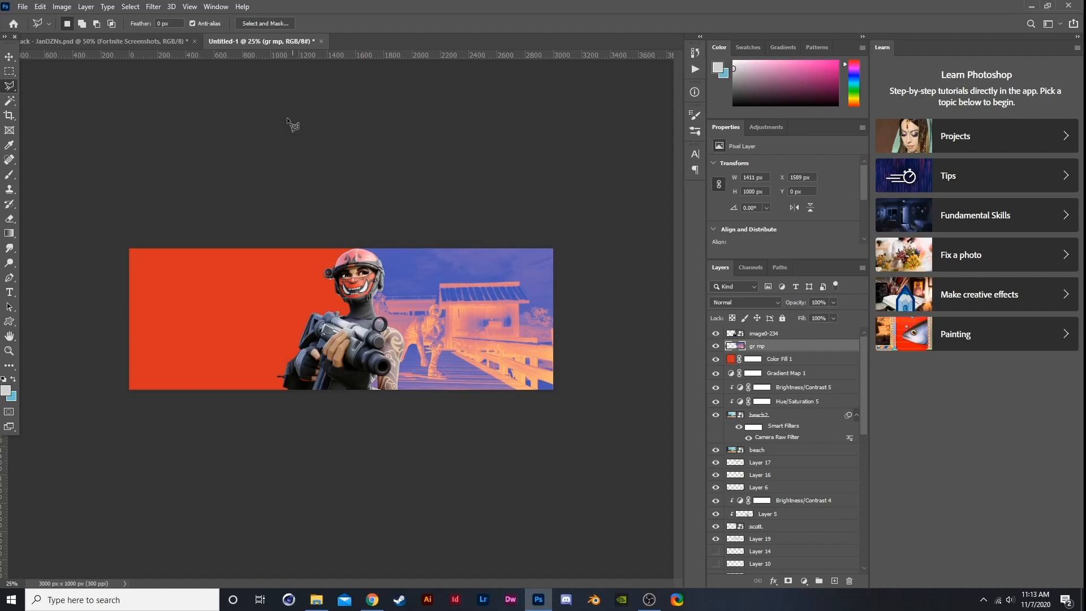
# - Add a Hue/Saturation adjustment clipped to the gr mp layer with hue +117 and saturation +51
pyautogui.click(805, 581)
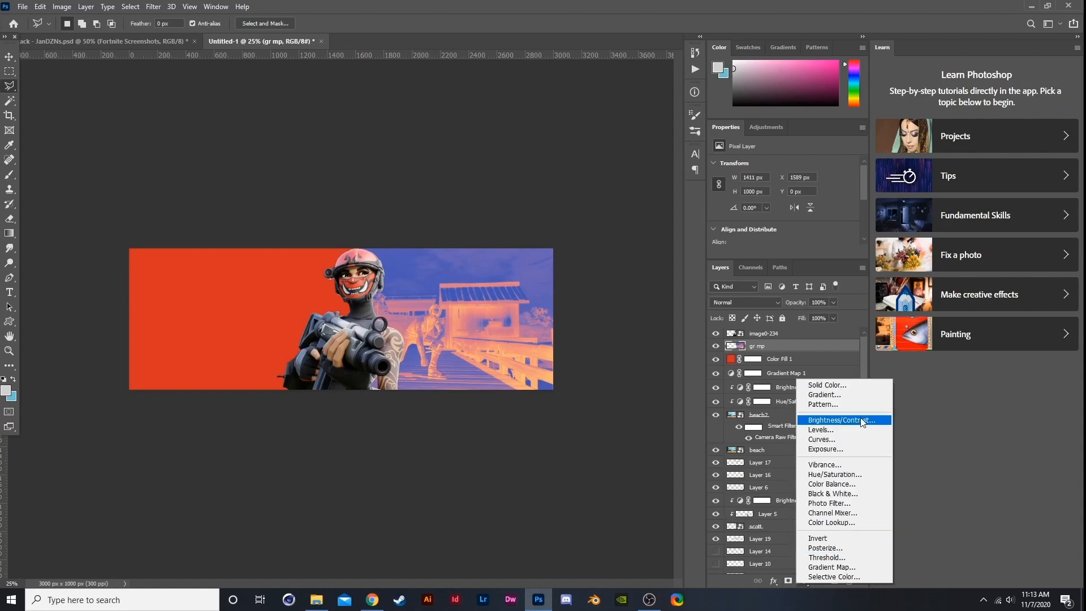
pyautogui.click(824, 474)
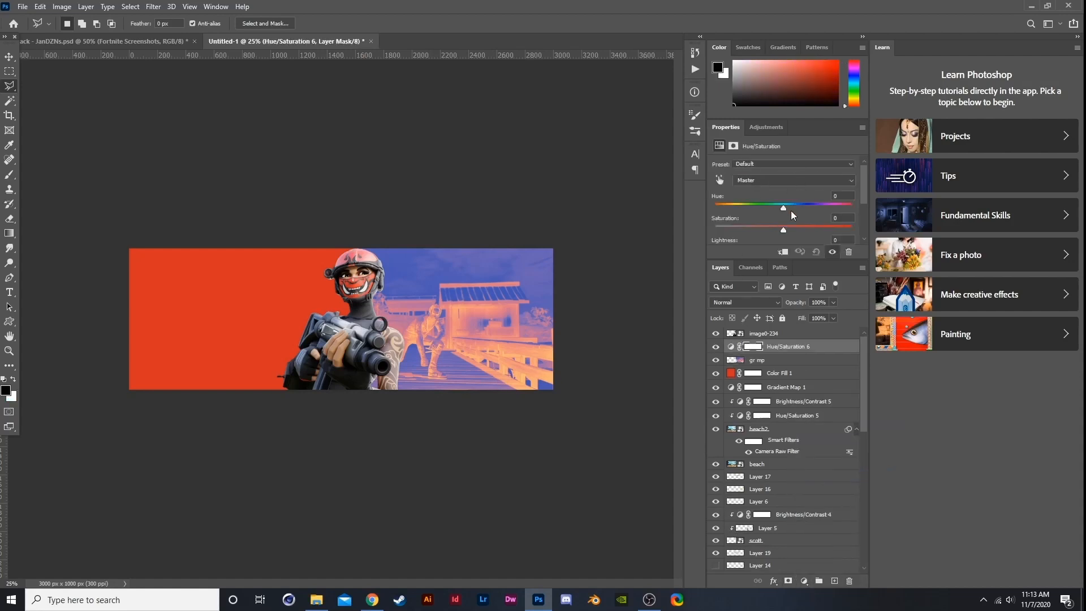
pyautogui.moveTo(790, 209); pyautogui.dragTo(807, 208)
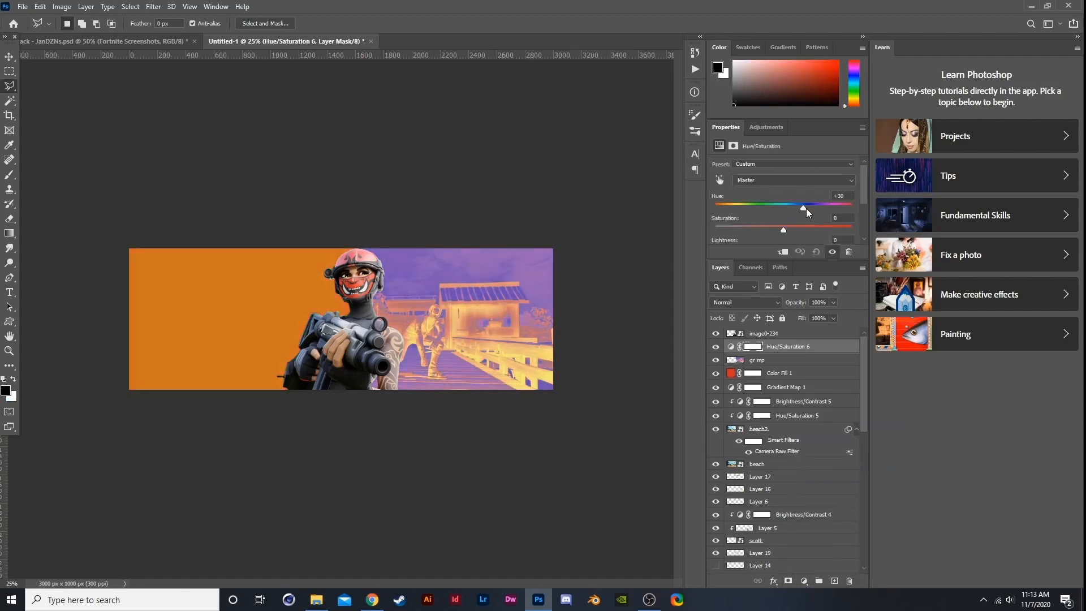
pyautogui.keyDown('alt'); pyautogui.click(796, 352); pyautogui.keyUp('alt')
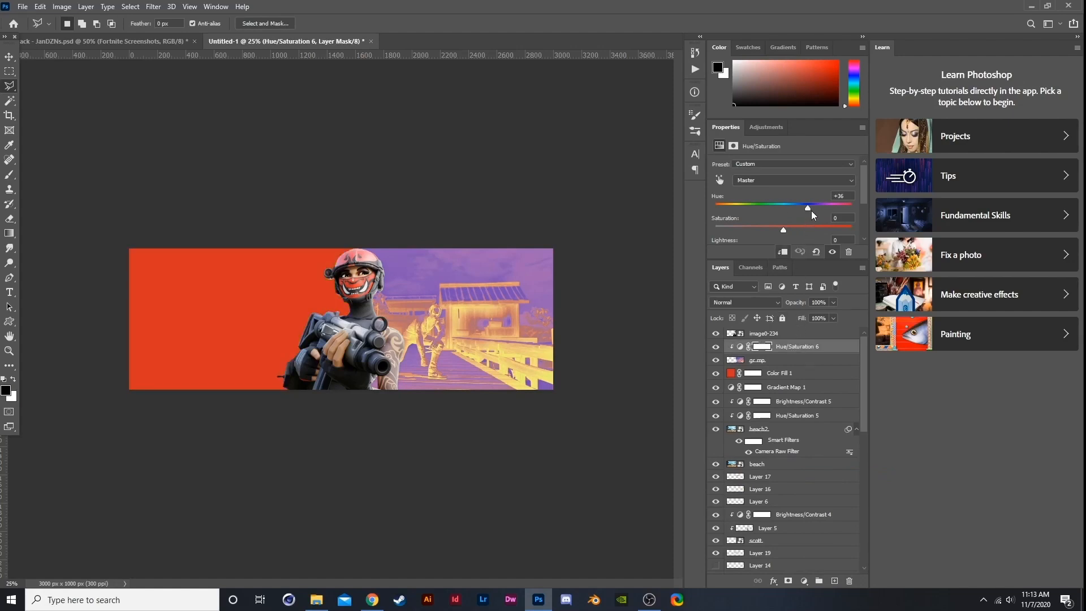
pyautogui.moveTo(808, 208); pyautogui.dragTo(852, 208)
pyautogui.moveTo(705, 207); pyautogui.dragTo(817, 231)
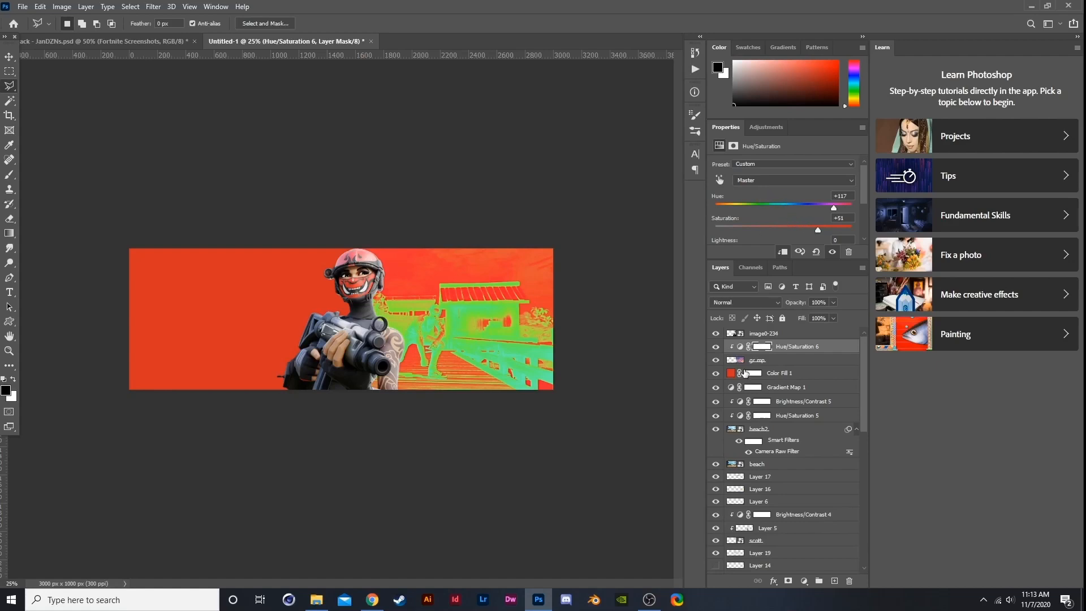
# - Compare the image with and without the clipped Hue/Saturation adjustment, and set its hue to -180 and saturation to +3
pyautogui.click(717, 346)
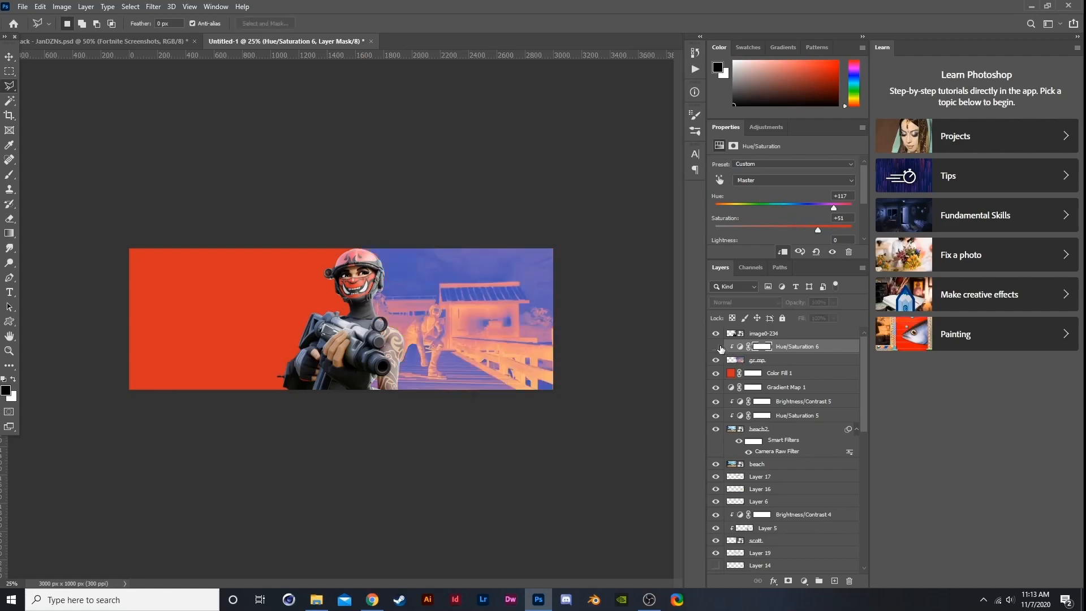
pyautogui.click(716, 346)
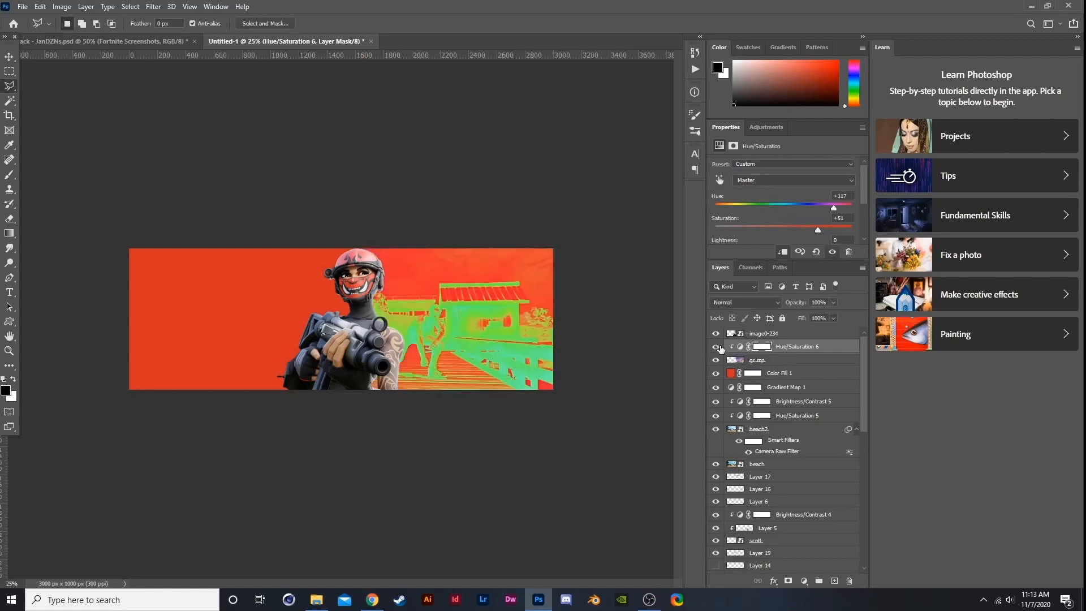
pyautogui.click(781, 226)
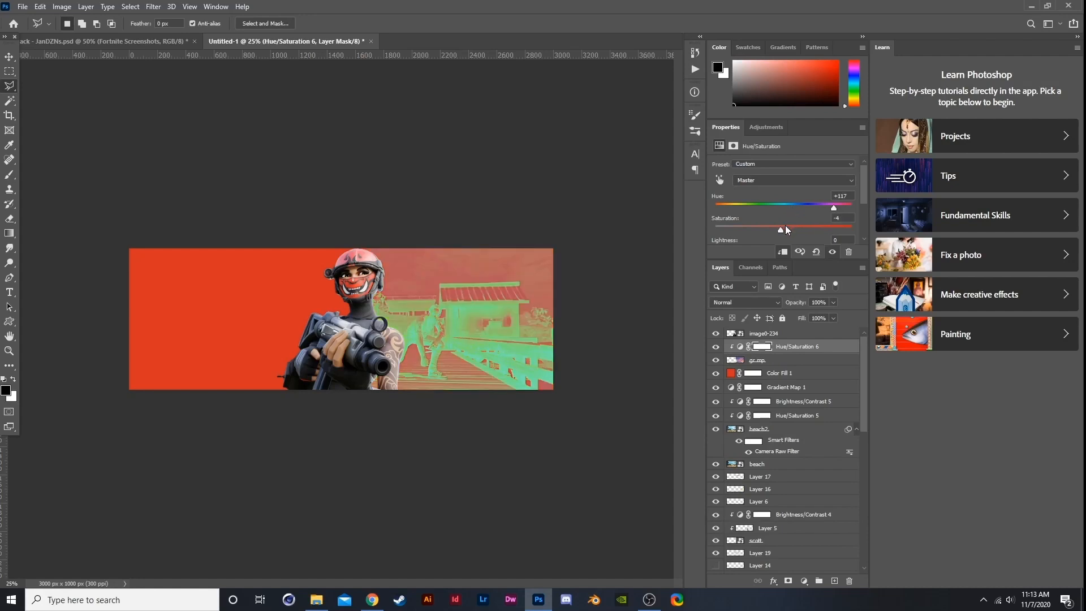
pyautogui.click(785, 228)
pyautogui.moveTo(785, 207); pyautogui.dragTo(697, 199)
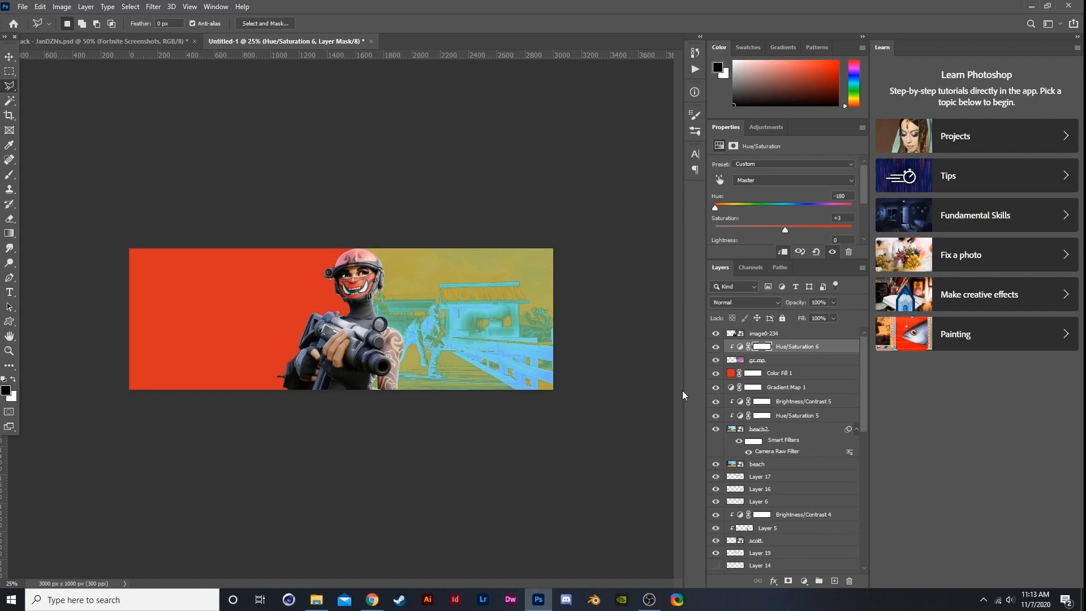
pyautogui.click(777, 378)
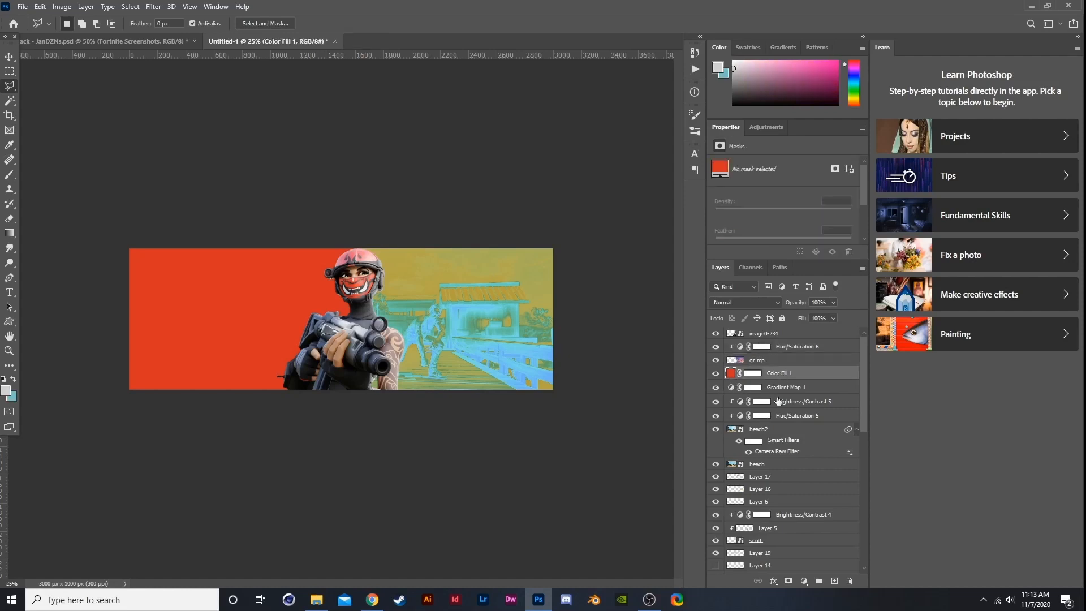
pyautogui.click(795, 361)
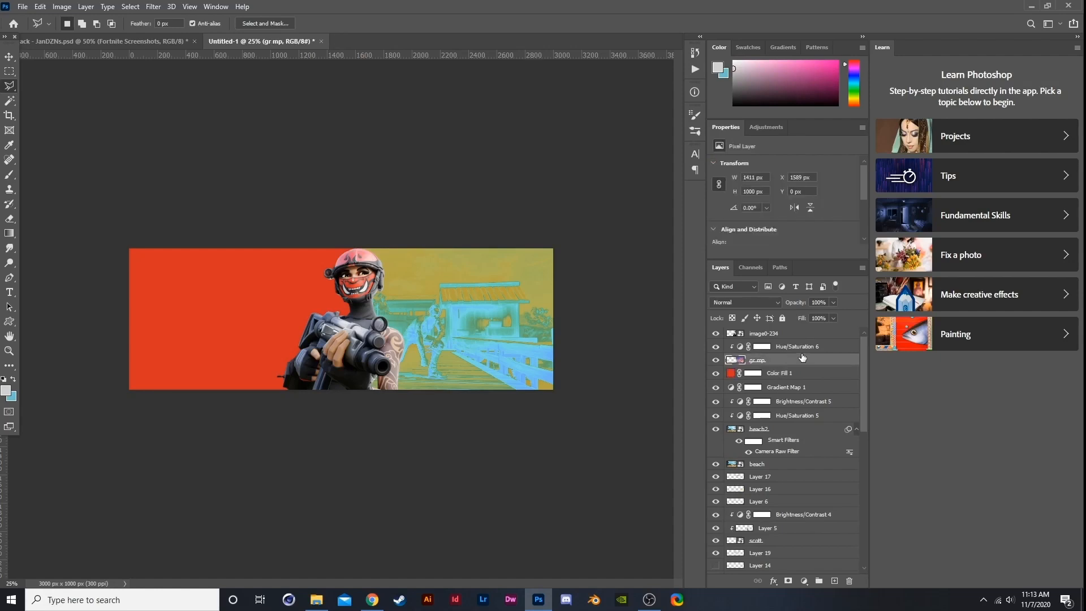
pyautogui.click(804, 347)
pyautogui.click(804, 581)
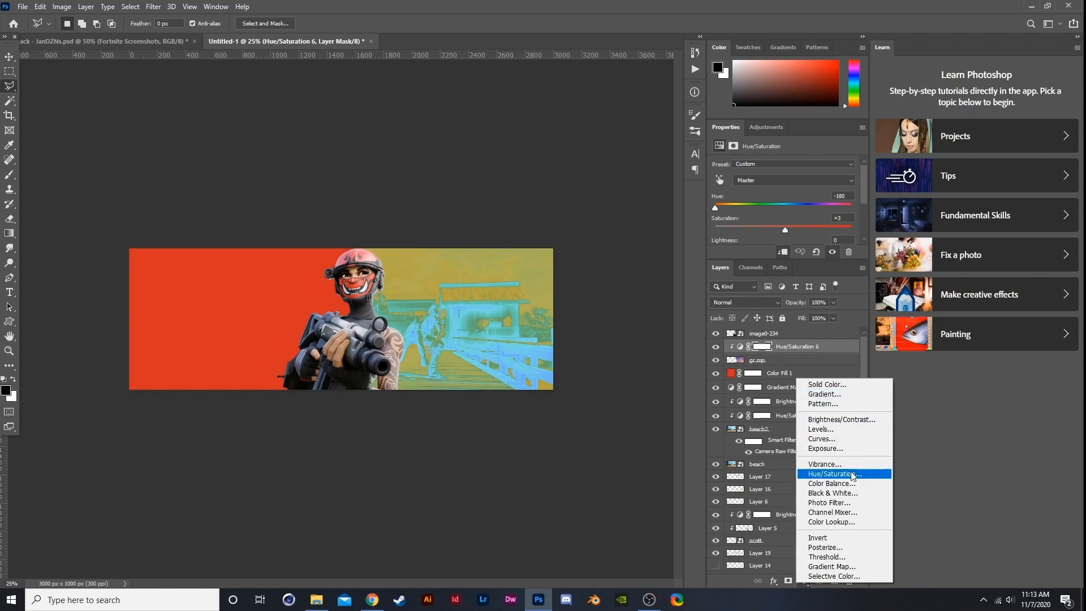
pyautogui.click(774, 352)
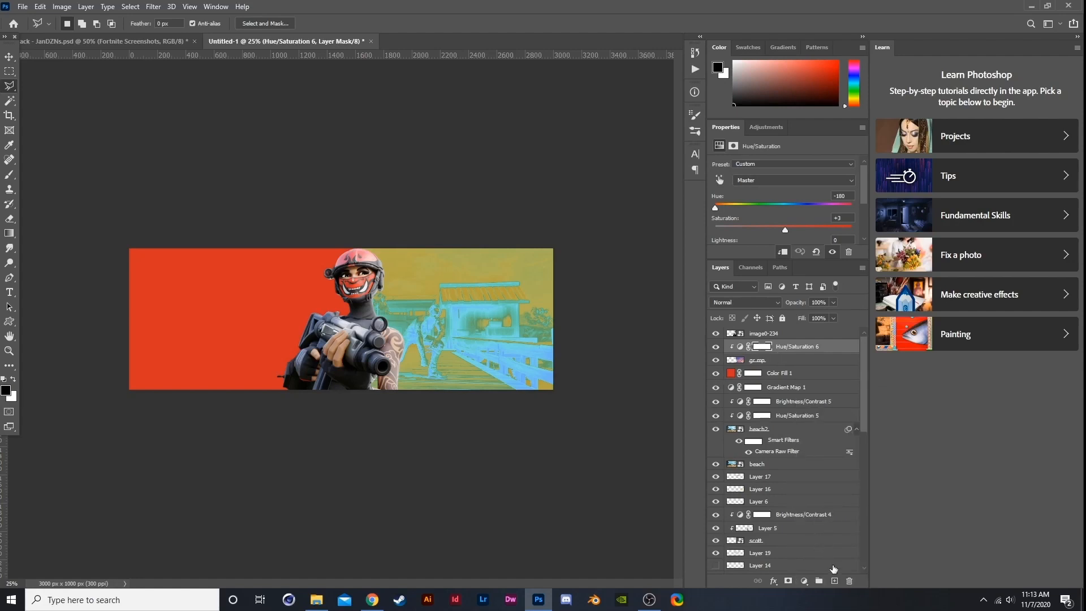
# - Add a new layer above Hue/Saturation 6 and set the foreground colour to the red c72124 sampled from the background
pyautogui.click(834, 581)
pyautogui.click(6, 392)
pyautogui.click(176, 353)
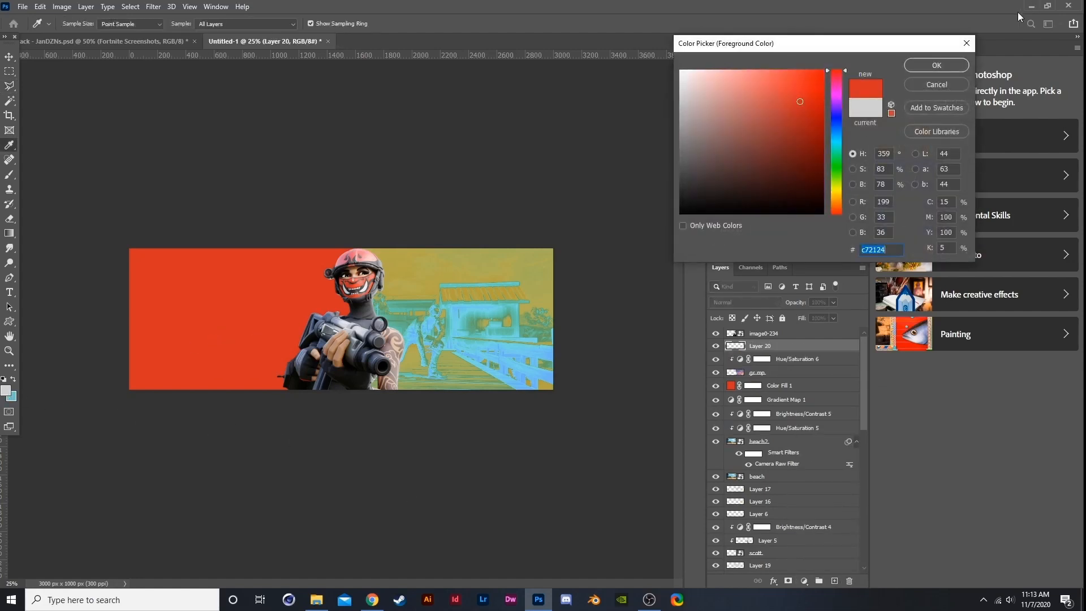
pyautogui.click(912, 70)
# - Paint red over the beach half with a 495 px soft round brush and set the layer's blend mode to Color
pyautogui.press('b')
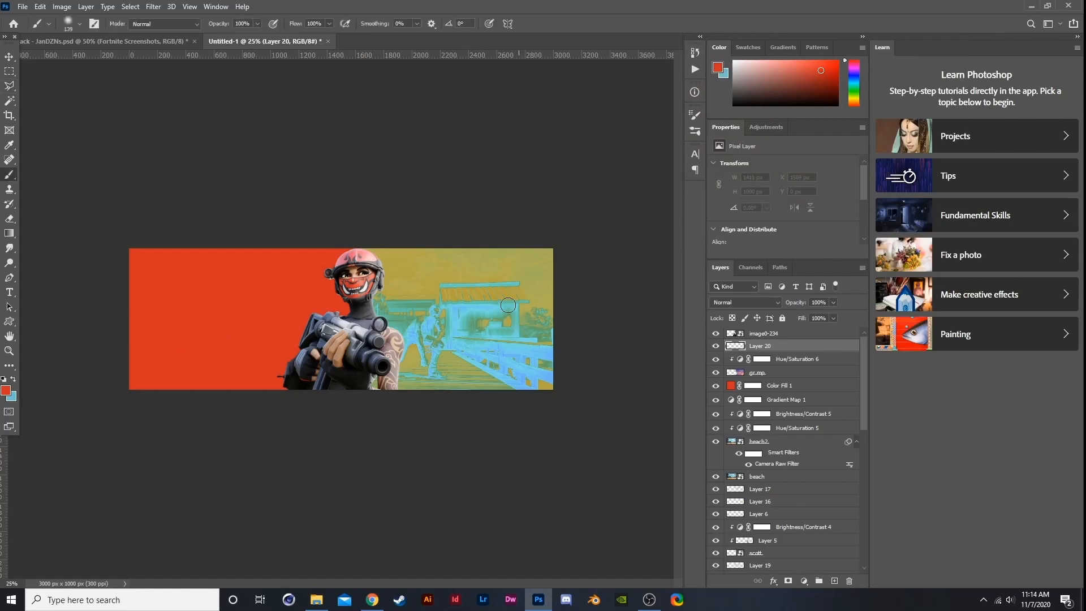
pyautogui.click(79, 24)
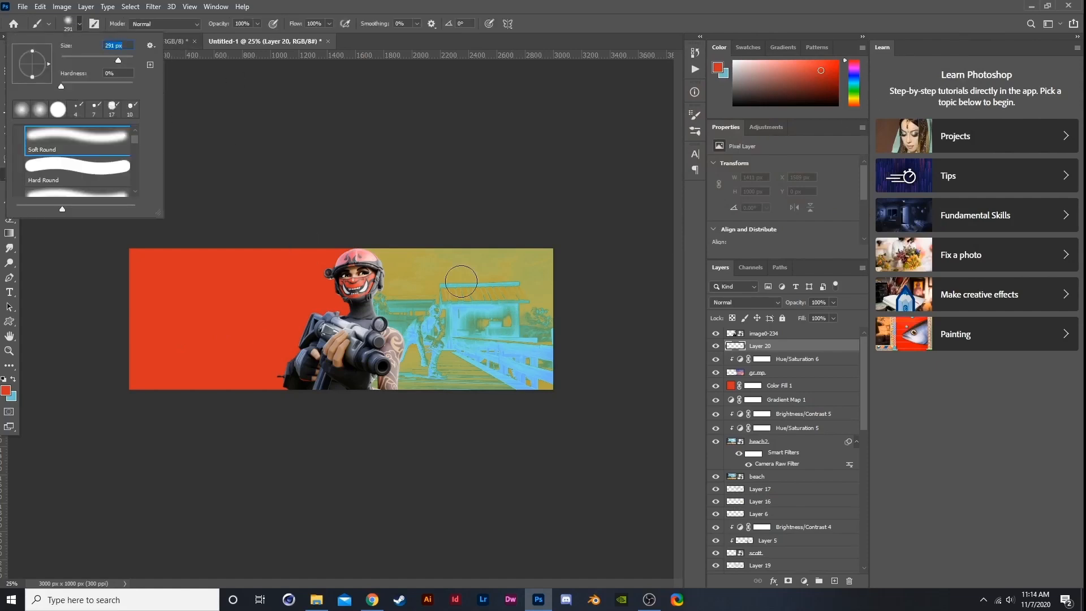
pyautogui.moveTo(481, 283)
pyautogui.mouseDown()
pyautogui.moveTo(495, 456)
pyautogui.moveTo(528, 204)
pyautogui.moveTo(421, 379)
pyautogui.moveTo(382, 264)
pyautogui.moveTo(415, 431)
pyautogui.moveTo(392, 340)
pyautogui.moveTo(385, 412)
pyautogui.mouseUp()
pyautogui.click(745, 306)
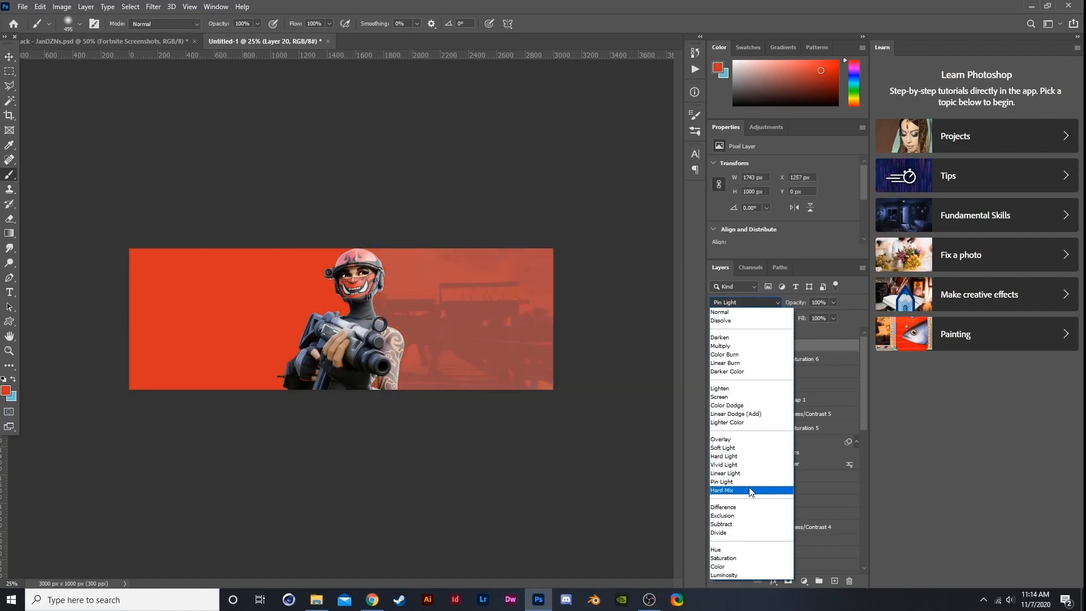
pyautogui.click(769, 551)
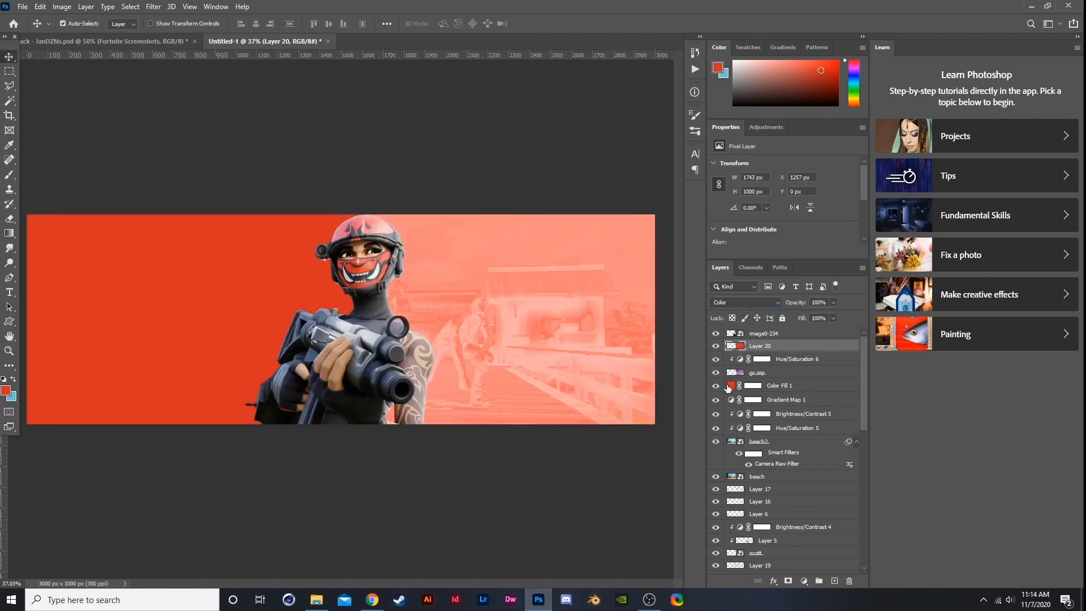
# - Add a new layer and outline a rectangular polygonal lasso selection about 1143 x 611 px, extending from behind the character across the beach scene
pyautogui.click(835, 581)
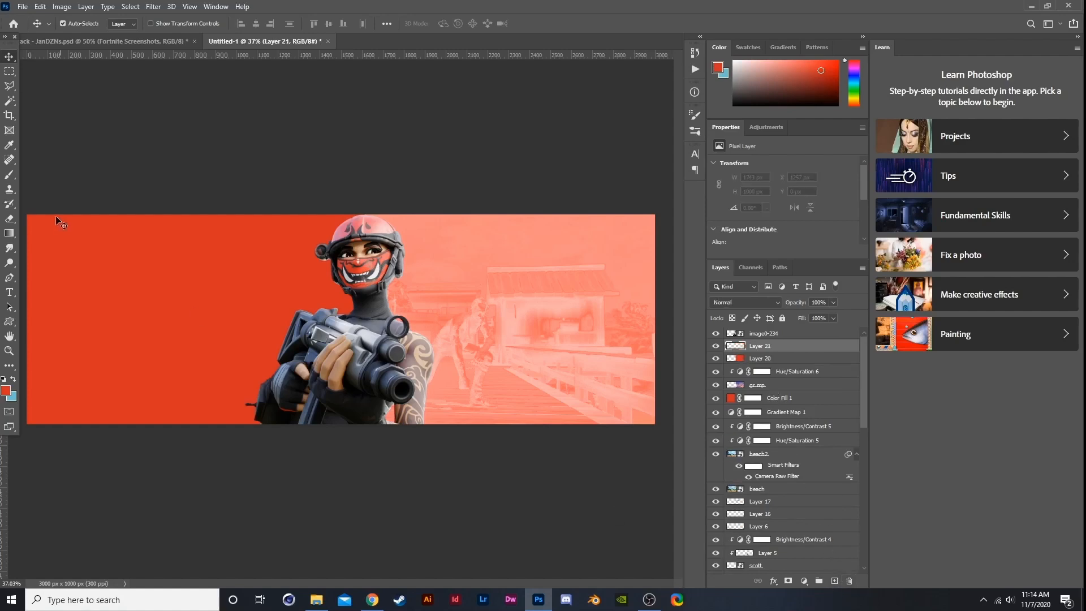
pyautogui.click(9, 86)
pyautogui.click(383, 272)
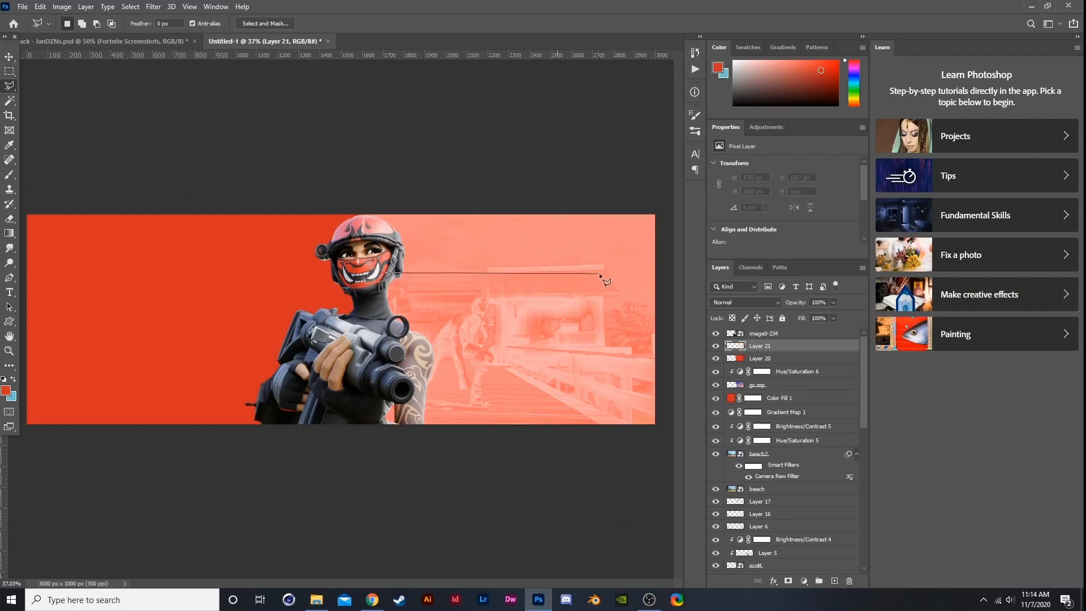
pyautogui.click(610, 272)
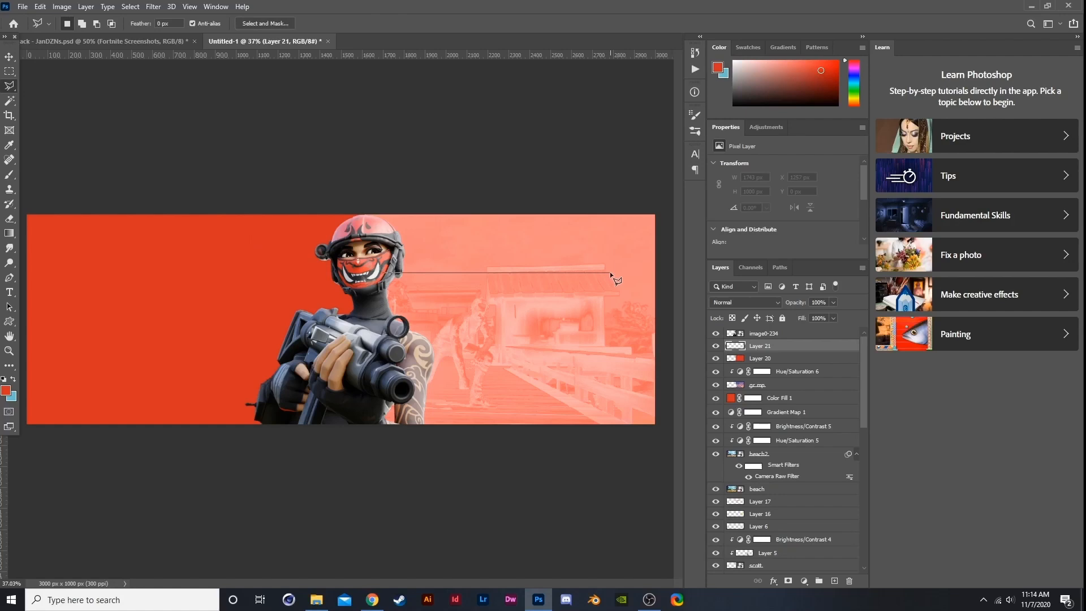
pyautogui.click(609, 400)
pyautogui.click(388, 400)
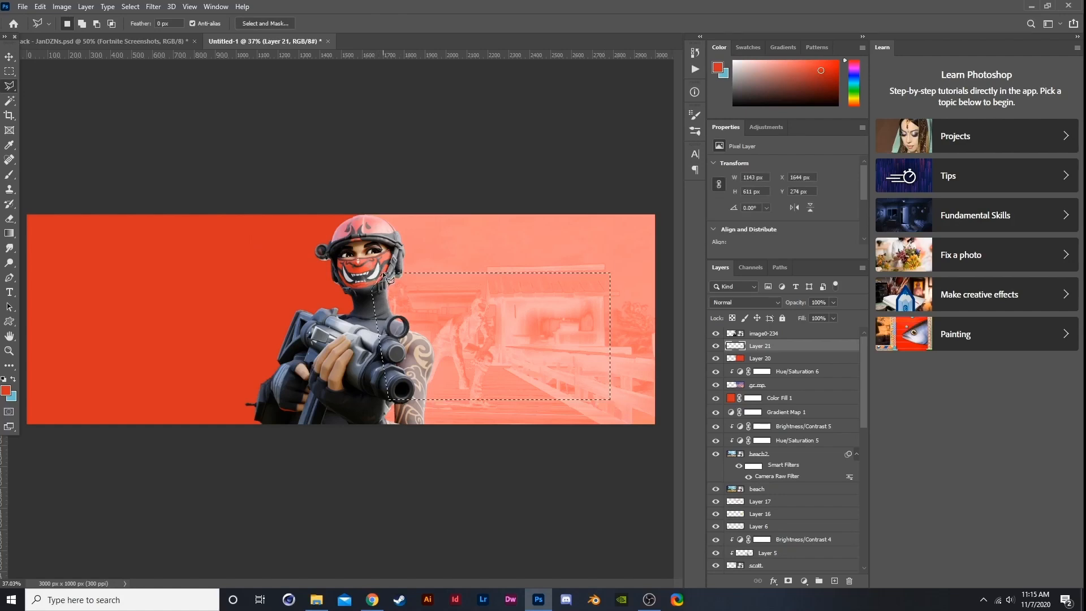
pyautogui.click(384, 274)
# - Fill the rectangular selection with solid red using a hard-edged brush, and deselect it
pyautogui.click(9, 174)
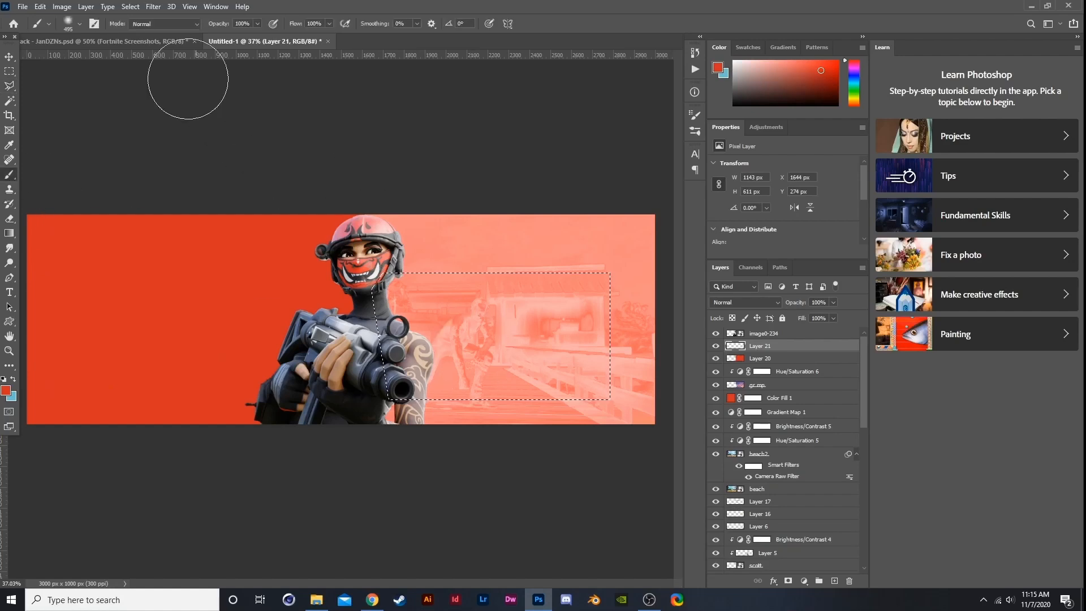
pyautogui.click(79, 24)
pyautogui.moveTo(416, 294)
pyautogui.mouseDown()
pyautogui.moveTo(473, 229)
pyautogui.moveTo(467, 355)
pyautogui.moveTo(545, 439)
pyautogui.mouseUp()
pyautogui.hotkey('ctrl', 'd')
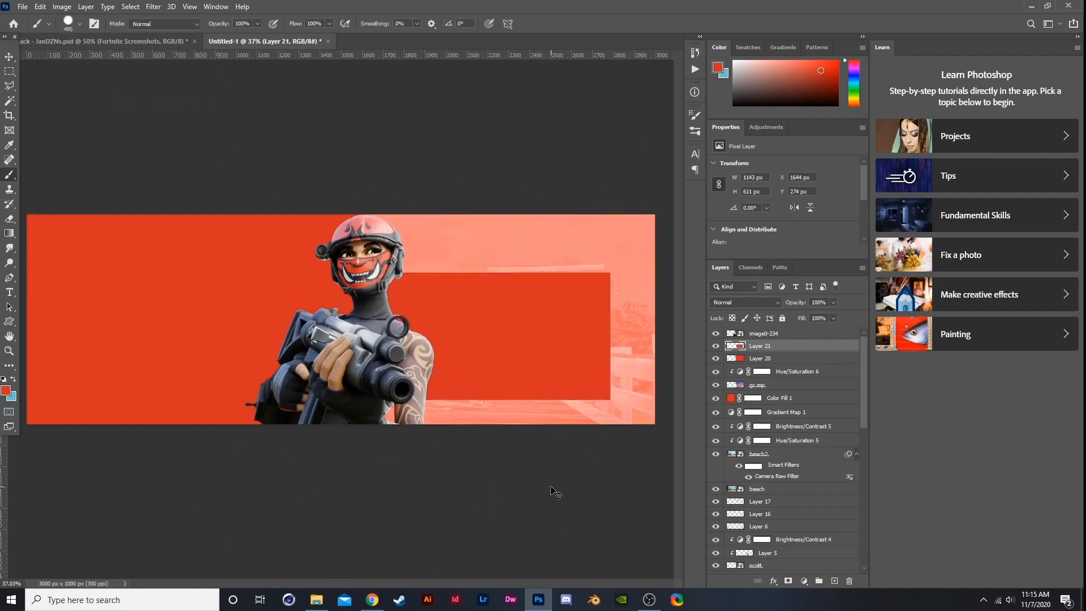
# - Move the red rectangle slightly up and to the right so it sits more centrally in the banner's height
pyautogui.click(9, 58)
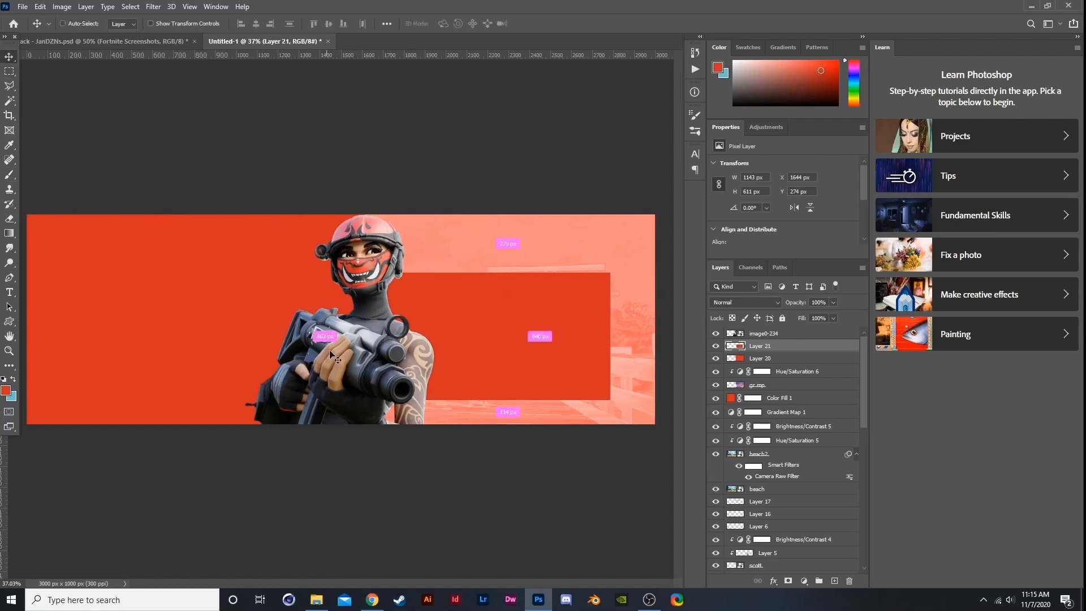
pyautogui.hotkey('ctrl', 't')
pyautogui.moveTo(449, 348); pyautogui.dragTo(451, 333)
pyautogui.press('Return')
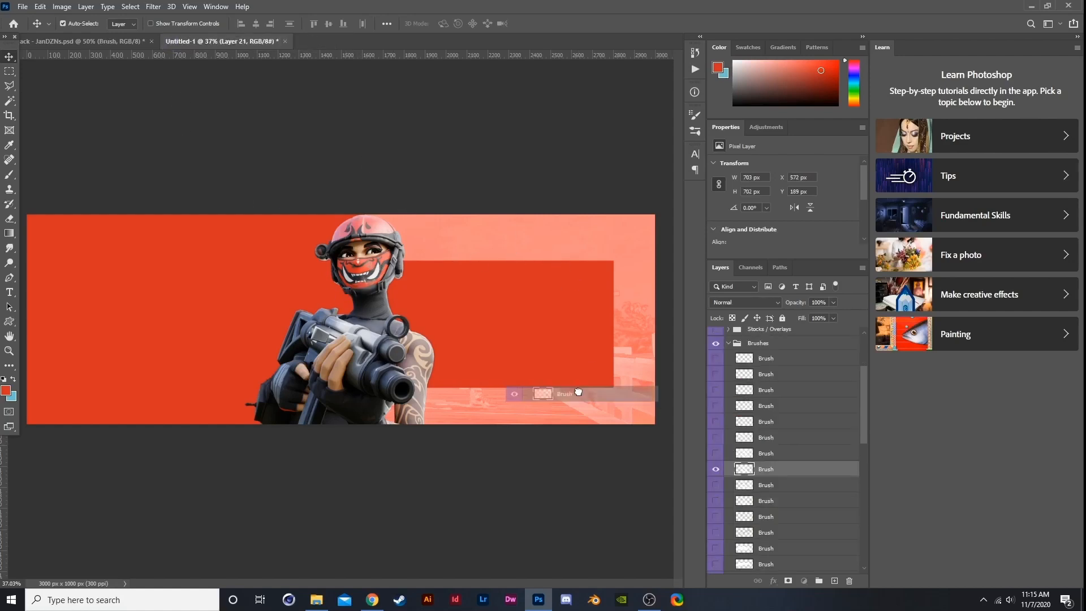
# - Bring the white diagonal-stripe brush into the banner, scale it to 51.03% and place it over the rectangle's upper-right corner
pyautogui.moveTo(577, 391); pyautogui.dragTo(600, 363)
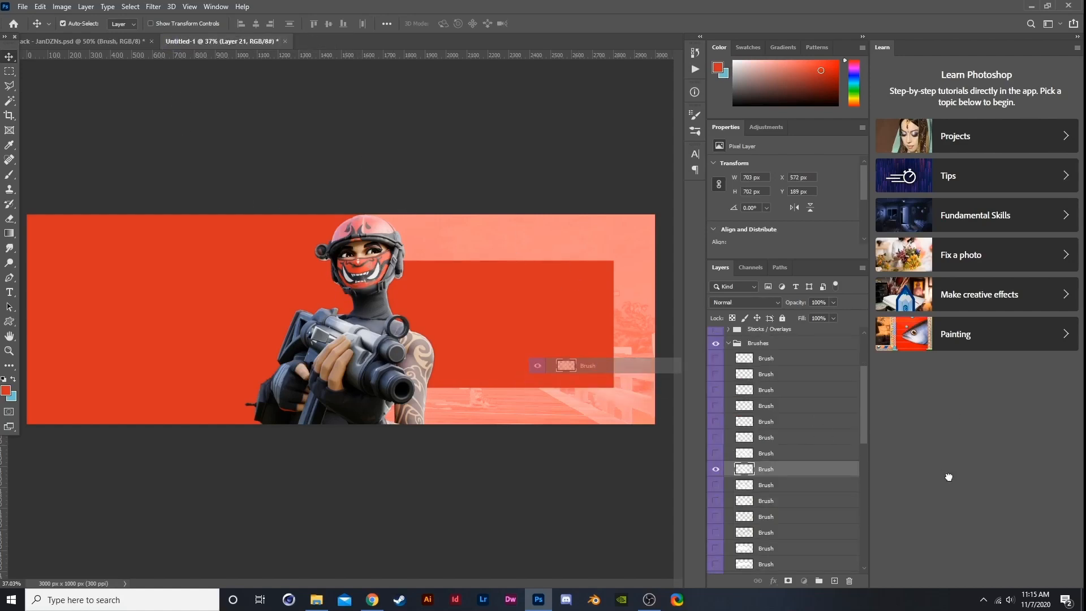
pyautogui.hotkey('ctrl', 't')
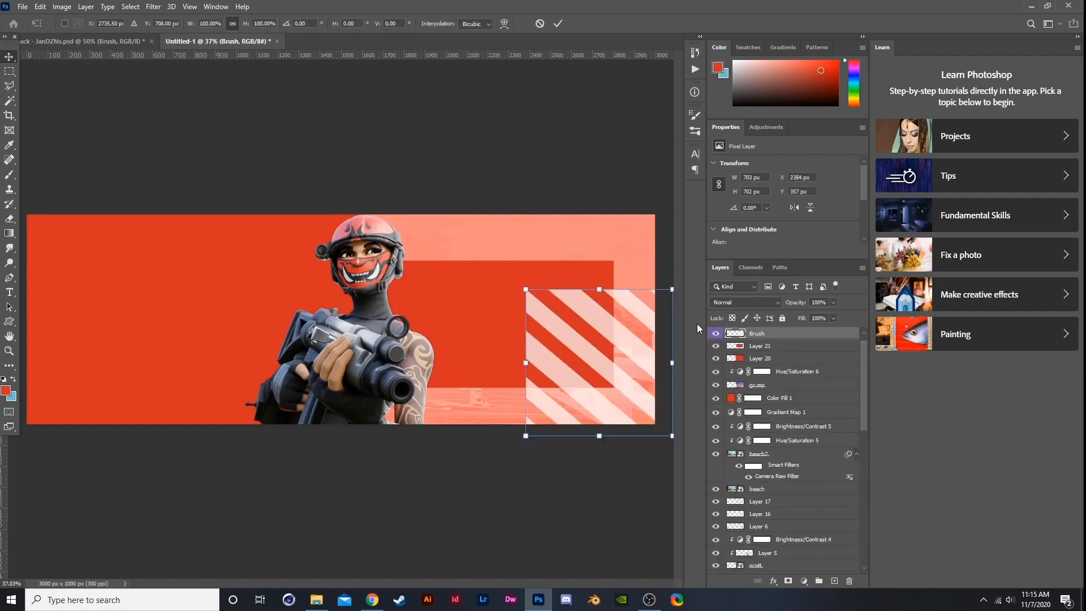
pyautogui.moveTo(640, 326); pyautogui.dragTo(626, 275)
pyautogui.moveTo(659, 239); pyautogui.dragTo(573, 312)
pyautogui.moveTo(564, 340); pyautogui.dragTo(619, 260)
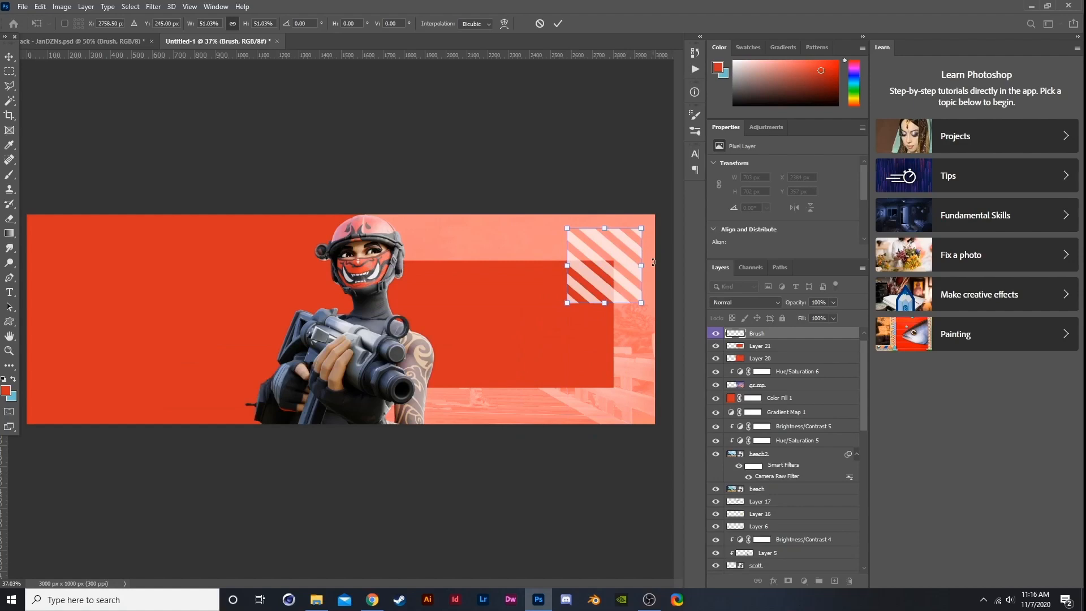
pyautogui.press('Return')
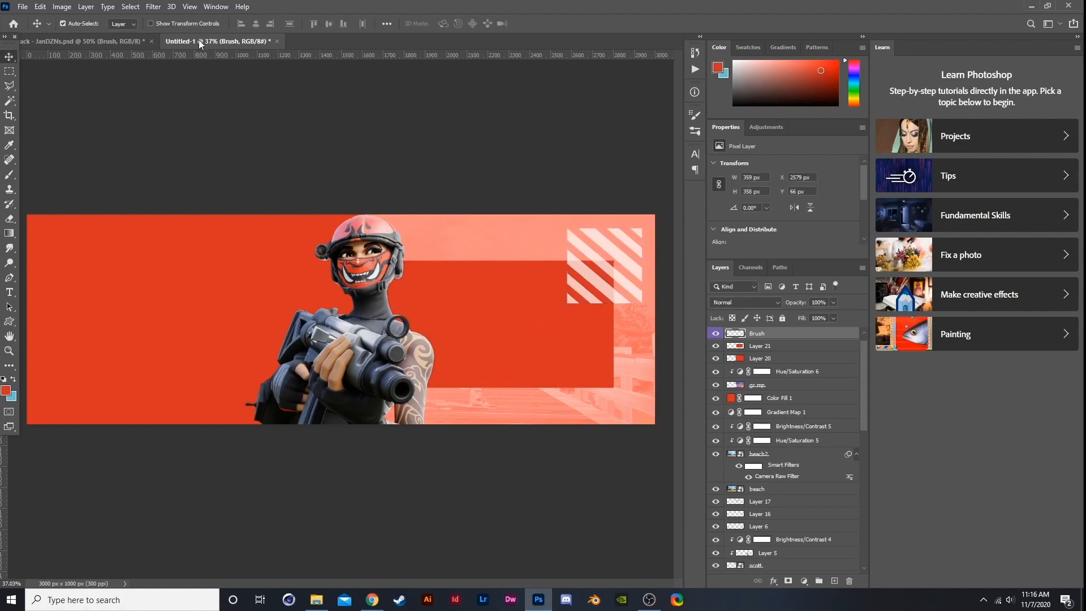
# - Switch to the asset pack document and preview its brush layers one at a time to find a paint splatter
pyautogui.click(129, 41)
pyautogui.scroll(-3, 716, 461)
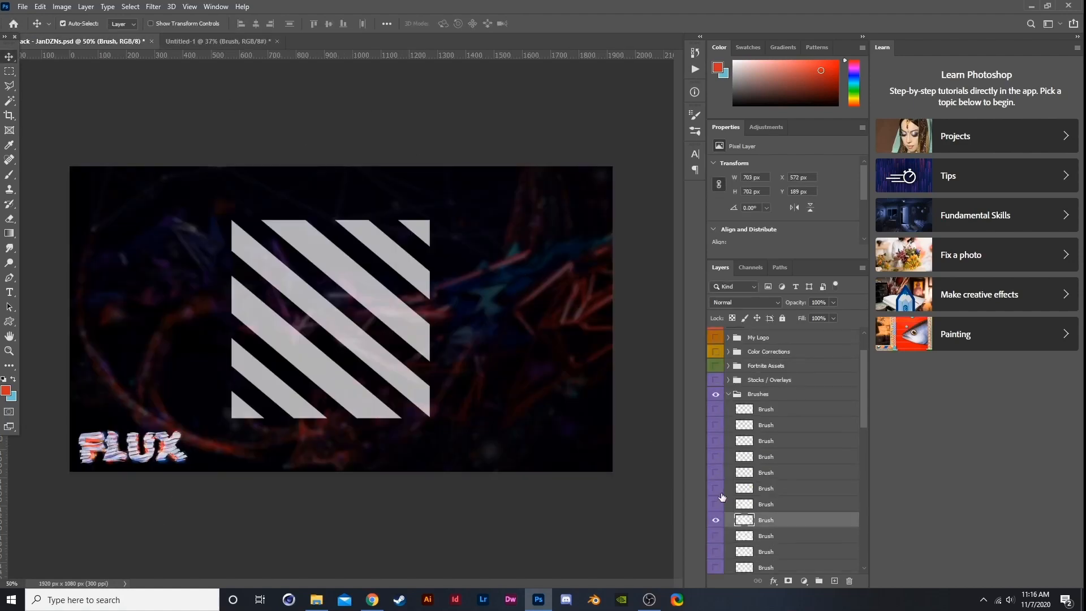
pyautogui.click(715, 457)
pyautogui.click(716, 520)
pyautogui.click(715, 520)
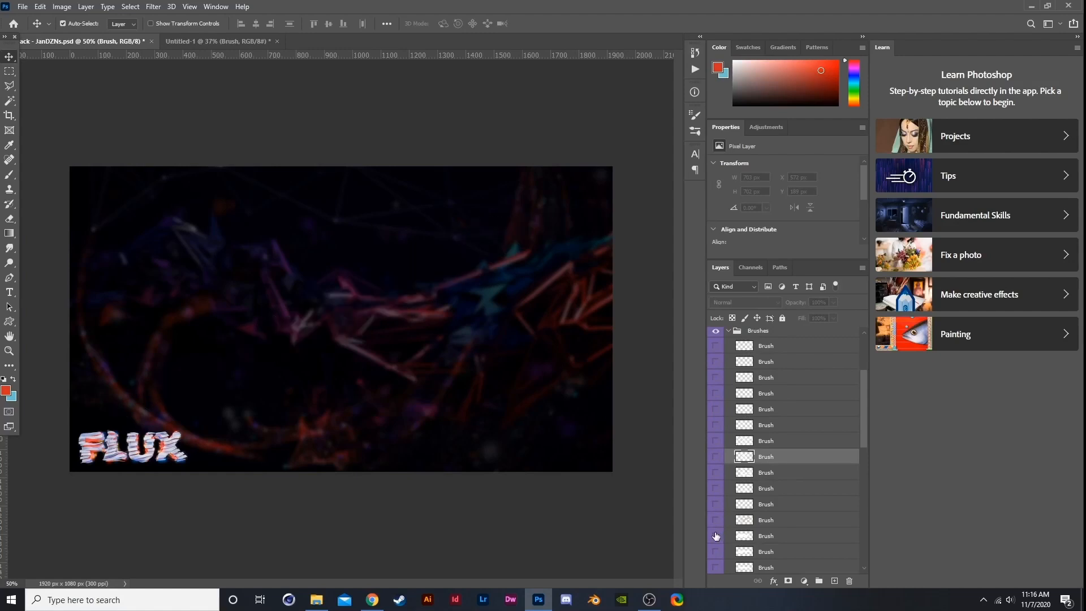
pyautogui.click(716, 536)
pyautogui.click(715, 535)
pyautogui.click(716, 552)
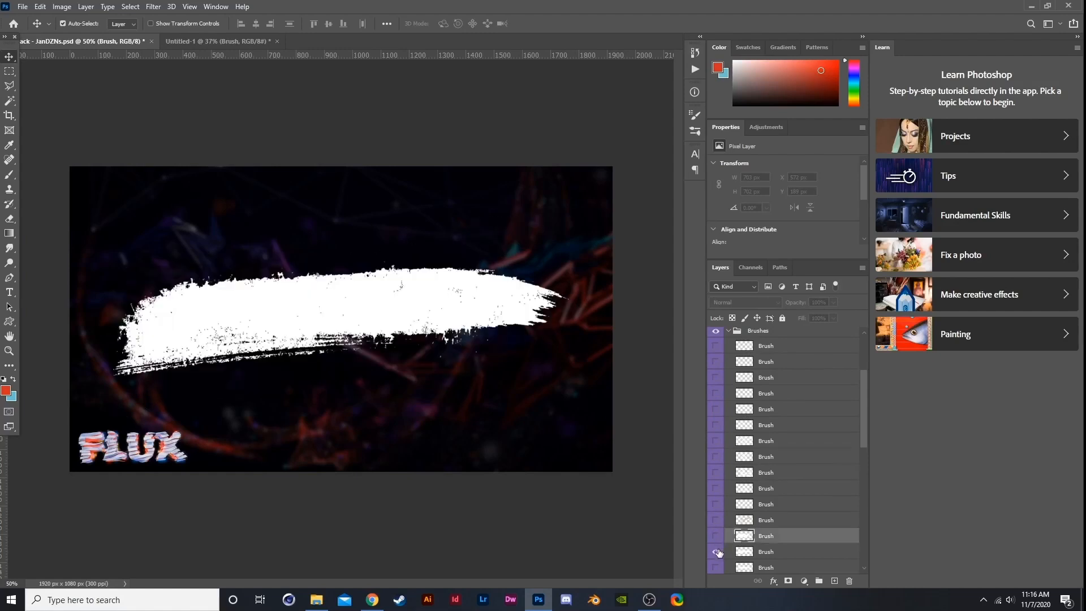
pyautogui.click(716, 551)
pyautogui.click(716, 567)
pyautogui.scroll(-3, 716, 565)
pyautogui.click(713, 523)
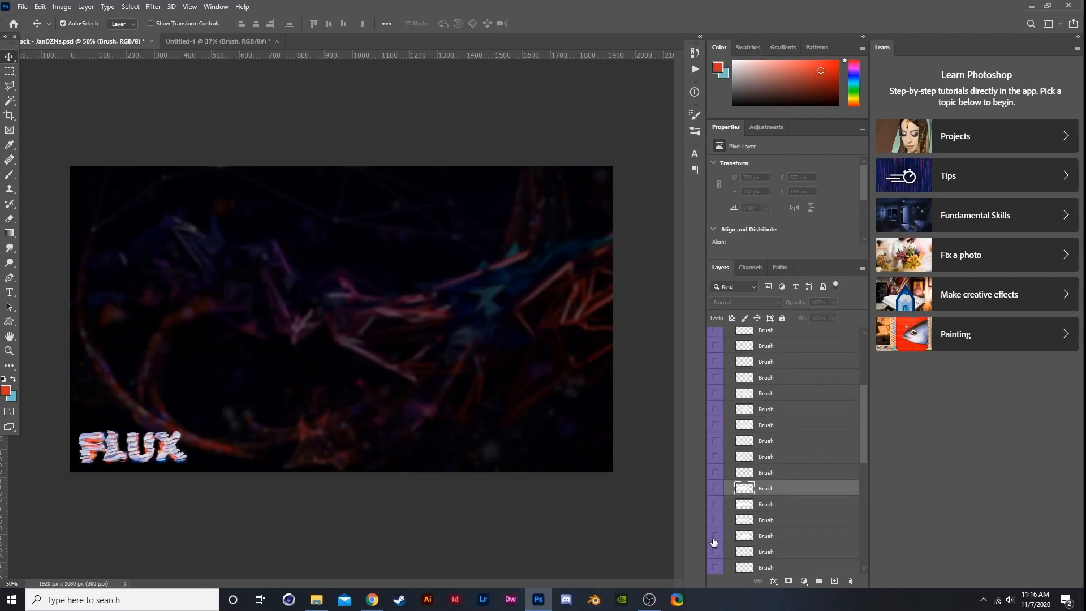
pyautogui.click(714, 539)
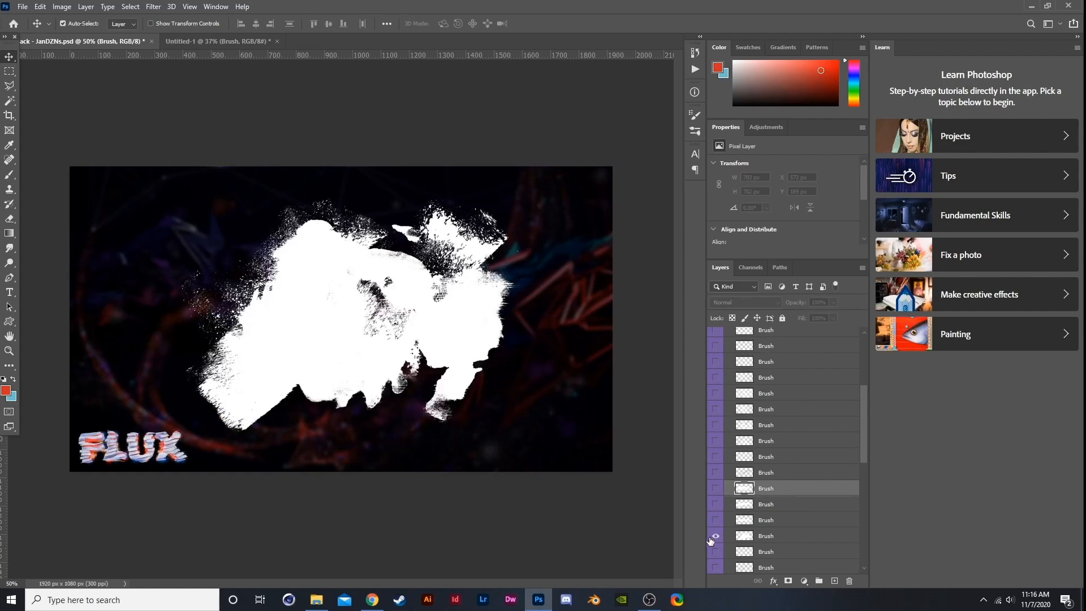
# - Copy the white paint-splatter brush into the banner, then resize and place it in the banner's lower-right corner
pyautogui.moveTo(770, 540)
pyautogui.mouseDown()
pyautogui.moveTo(164, 75)
pyautogui.moveTo(198, 44)
pyautogui.moveTo(583, 378)
pyautogui.mouseUp()
pyautogui.moveTo(769, 435); pyautogui.dragTo(773, 437)
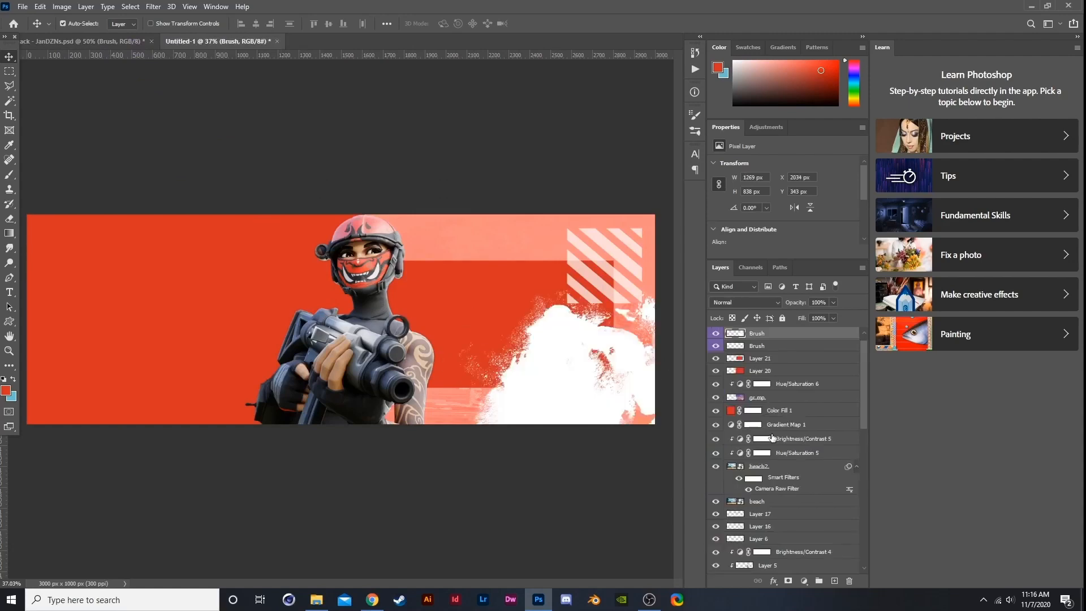
pyautogui.hotkey('ctrl', 't')
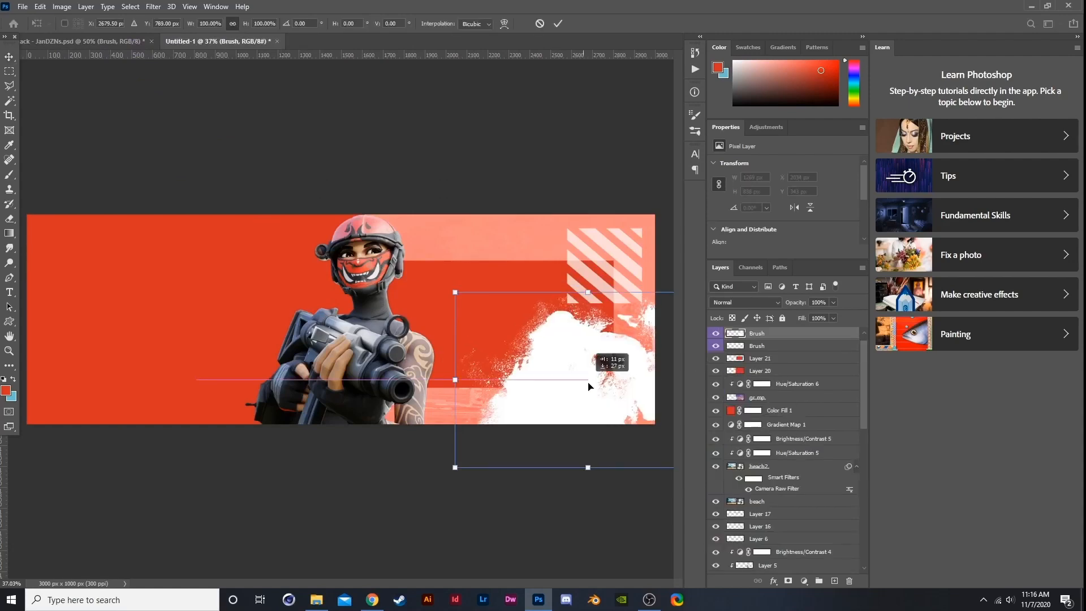
pyautogui.moveTo(608, 371); pyautogui.dragTo(620, 341)
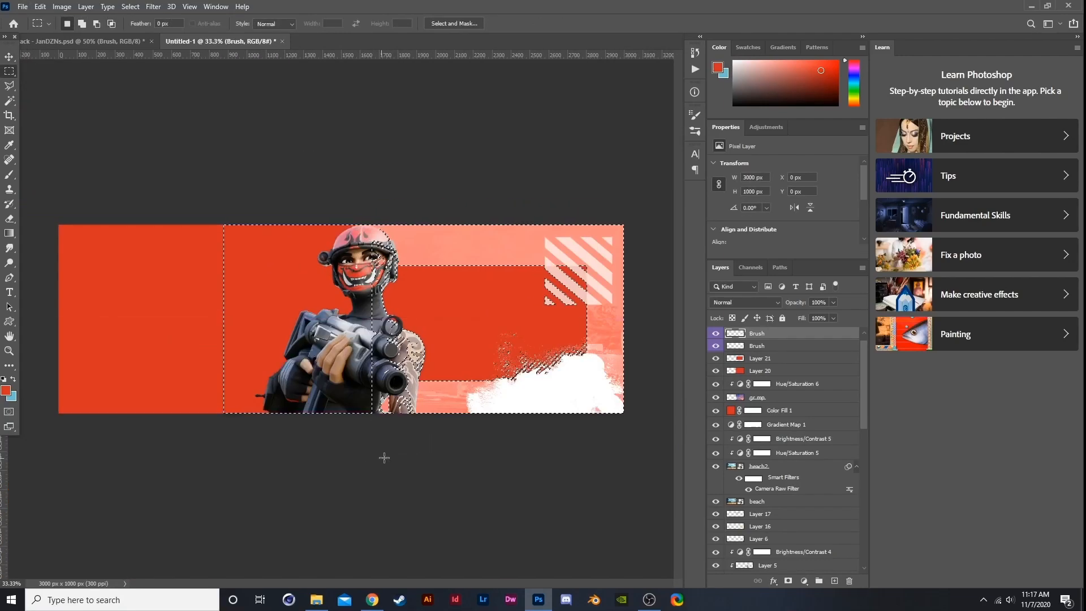
# - Subtract the banner's top strip, the character's left side and the upper-right area from the active selection using rectangular marquees
pyautogui.moveTo(45, 161); pyautogui.dragTo(645, 266)
pyautogui.moveTo(288, 182); pyautogui.dragTo(374, 457)
pyautogui.moveTo(626, 161); pyautogui.dragTo(536, 347)
# - Subtract the character's head, scope and tattooed arm from the selection with the Polygonal Lasso
pyautogui.press('l')
pyautogui.scroll(3, 408, 259)
pyautogui.keyDown('alt'); pyautogui.click(371, 262); pyautogui.keyUp('alt')
pyautogui.click(372, 320)
pyautogui.click(336, 343)
pyautogui.click(349, 424)
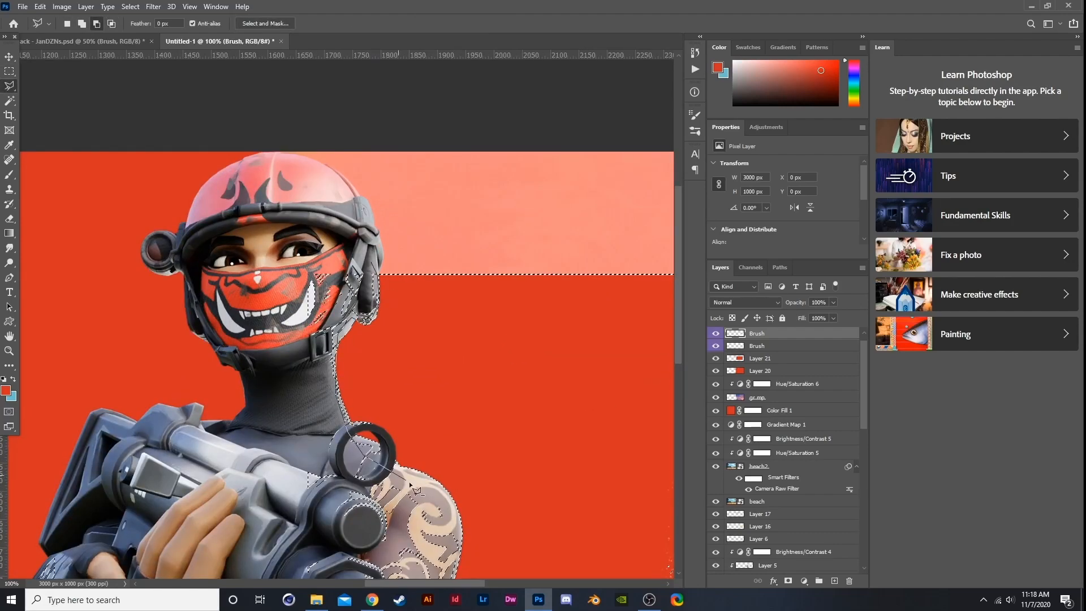
pyautogui.scroll(-5, 432, 543)
pyautogui.click(433, 551)
pyautogui.scroll(6, 371, 278)
pyautogui.click(371, 278)
# - Delete the selected area from the red rectangle on Layer 21, deselect it, and hide the splatter brush layer
pyautogui.scroll(-3, 385, 278)
pyautogui.click(759, 370)
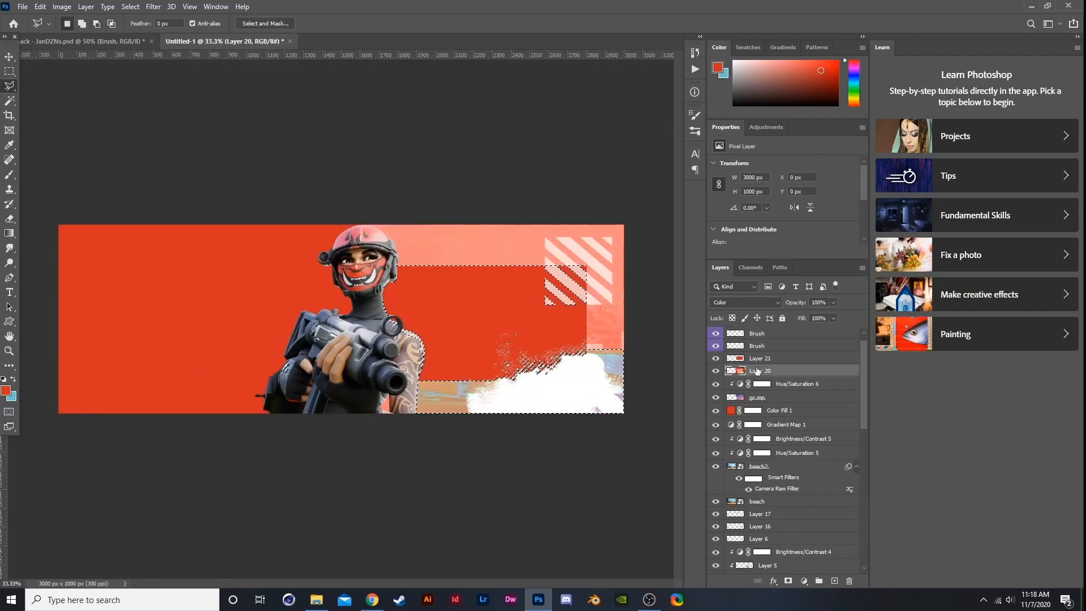
pyautogui.click(765, 360)
pyautogui.press('Delete')
pyautogui.hotkey('ctrl', 'd')
pyautogui.click(715, 334)
# - Select the diagonal-stripe layer and move it about 12 px up
pyautogui.scroll(2, 507, 330)
pyautogui.scroll(-1, 509, 326)
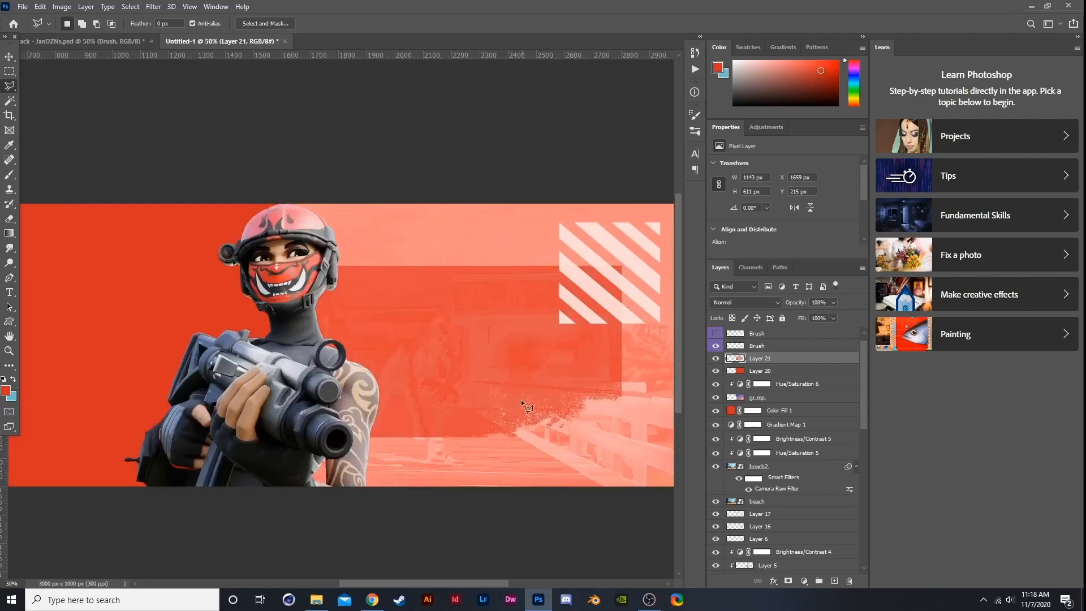
pyautogui.click(715, 346)
pyautogui.click(715, 346)
pyautogui.click(751, 347)
pyautogui.hotkey('ctrl', 't')
pyautogui.moveTo(577, 283); pyautogui.dragTo(589, 277)
pyautogui.press('Escape')
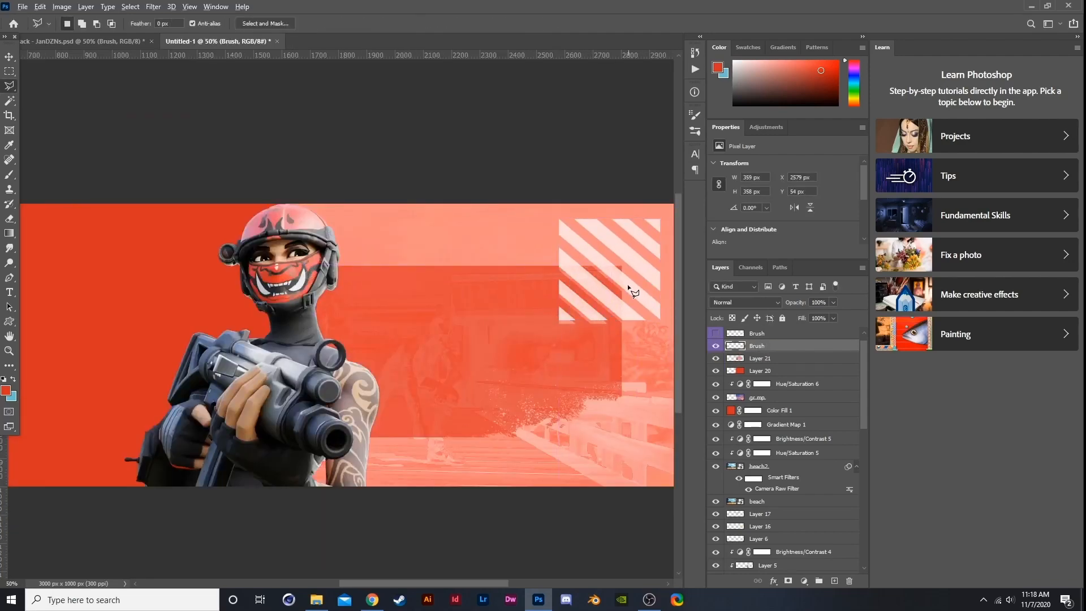
# - Cut off the stripe pattern's top and right edges with a polygonal lasso selection, leaving it about 322 x 311 px
pyautogui.scroll(-1, 633, 294)
pyautogui.click(535, 244)
pyautogui.keyDown('shift'); pyautogui.click(605, 244); pyautogui.keyUp('shift')
pyautogui.keyDown('shift'); pyautogui.click(605, 323); pyautogui.keyUp('shift')
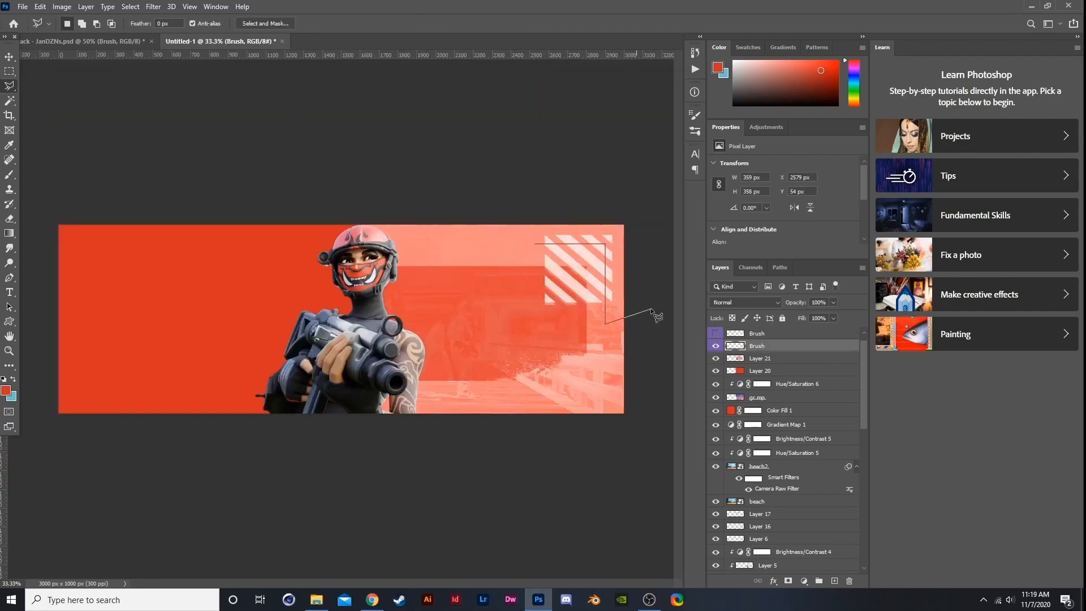
pyautogui.click(652, 301)
pyautogui.click(639, 193)
pyautogui.click(522, 211)
pyautogui.click(535, 243)
pyautogui.hotkey('ctrl', 'd')
# - Lasso the thin leftover fringe along the stripe pattern's top and right edges, delete it and deselect
pyautogui.scroll(2, 651, 248)
pyautogui.click(428, 244)
pyautogui.keyDown('shift'); pyautogui.click(552, 243); pyautogui.keyUp('shift')
pyautogui.keyDown('shift'); pyautogui.click(552, 383); pyautogui.keyUp('shift')
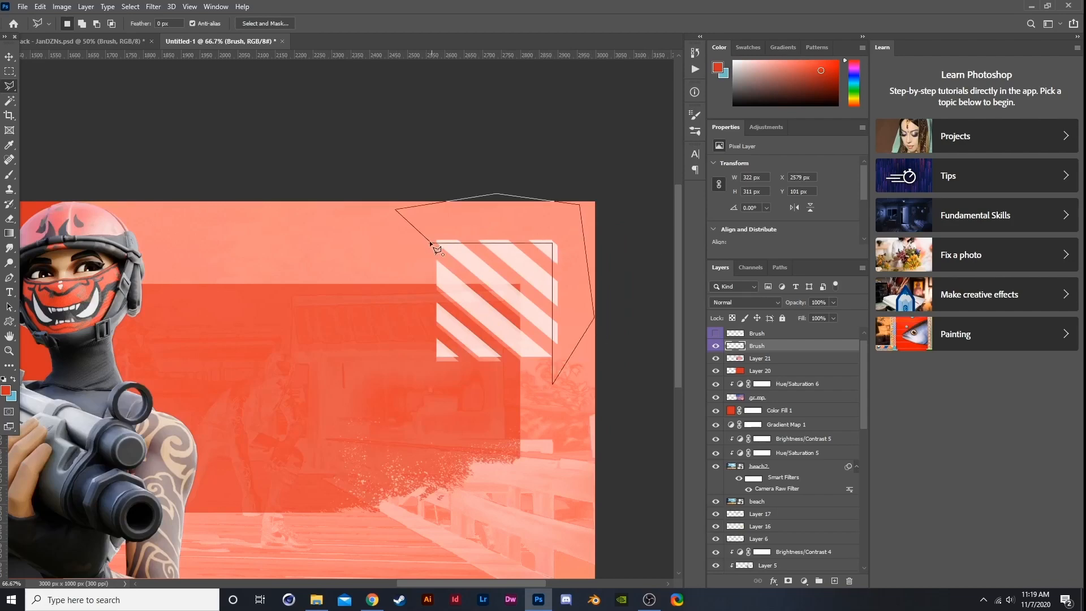
pyautogui.click(429, 243)
pyautogui.press('Delete')
pyautogui.hotkey('ctrl', 'd')
# - Try out other blend modes on the red rectangle's Layer 21 and return it to Normal
pyautogui.scroll(-2, 340, 227)
pyautogui.click(758, 360)
pyautogui.click(746, 302)
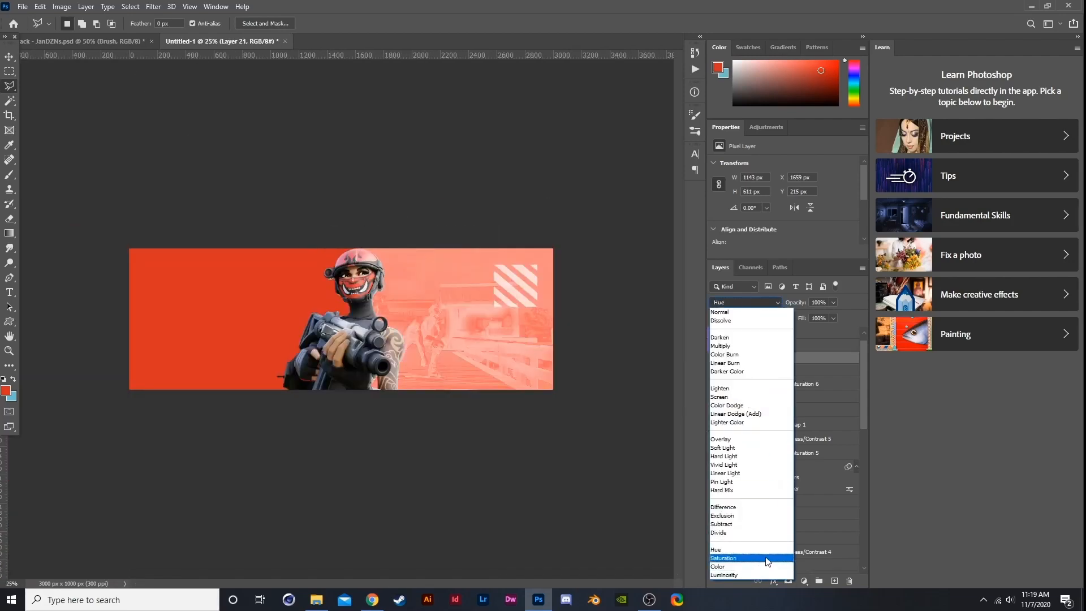
pyautogui.click(734, 312)
# - Copy the white paint-splatter brush from the asset pack into the banner, directly above the red rectangle's layer
pyautogui.click(74, 41)
pyautogui.click(716, 550)
pyautogui.click(715, 533)
pyautogui.click(716, 533)
pyautogui.click(715, 551)
pyautogui.moveTo(770, 551)
pyautogui.mouseDown()
pyautogui.moveTo(206, 42)
pyautogui.moveTo(471, 377)
pyautogui.mouseUp()
pyautogui.moveTo(841, 336); pyautogui.dragTo(848, 343)
pyautogui.scroll(2, 812, 366)
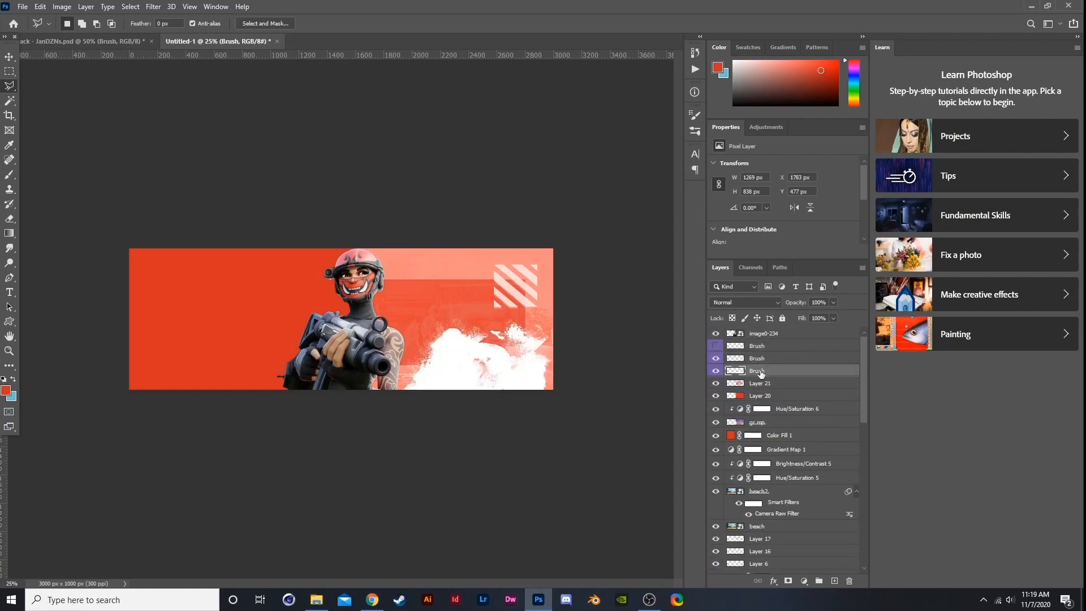
# - Enlarge and rotate the splatter to about 2739 x 2512 px, with its ragged edge hanging over the top of the beach half
pyautogui.hotkey('ctrl', 't')
pyautogui.moveTo(562, 378); pyautogui.dragTo(997, 351)
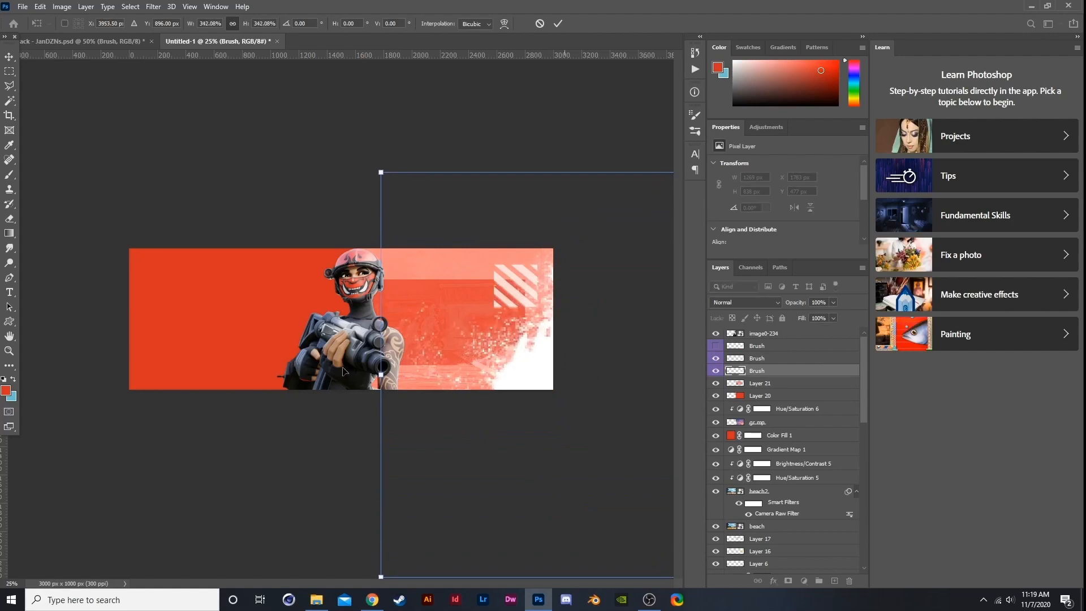
pyautogui.moveTo(362, 409); pyautogui.dragTo(615, 510)
pyautogui.moveTo(554, 477); pyautogui.dragTo(476, 416)
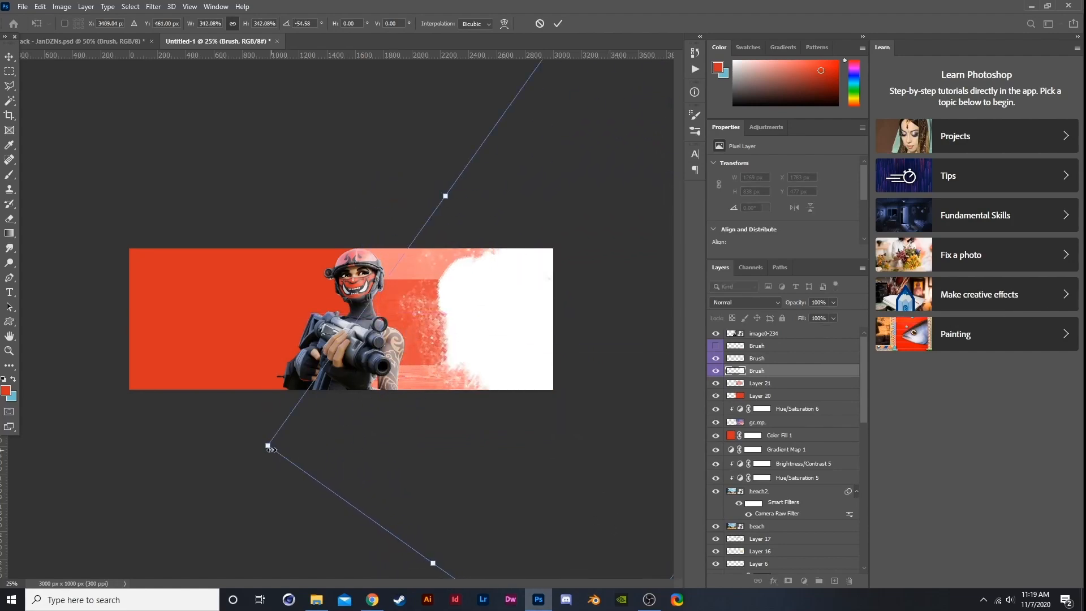
pyautogui.moveTo(267, 446); pyautogui.dragTo(480, 364)
pyautogui.moveTo(622, 305); pyautogui.dragTo(463, 215)
pyautogui.moveTo(590, 383); pyautogui.dragTo(668, 192)
pyautogui.moveTo(620, 308)
pyautogui.mouseDown()
pyautogui.moveTo(523, 253)
pyautogui.moveTo(492, 252)
pyautogui.moveTo(619, 313)
pyautogui.mouseUp()
pyautogui.press('Return')
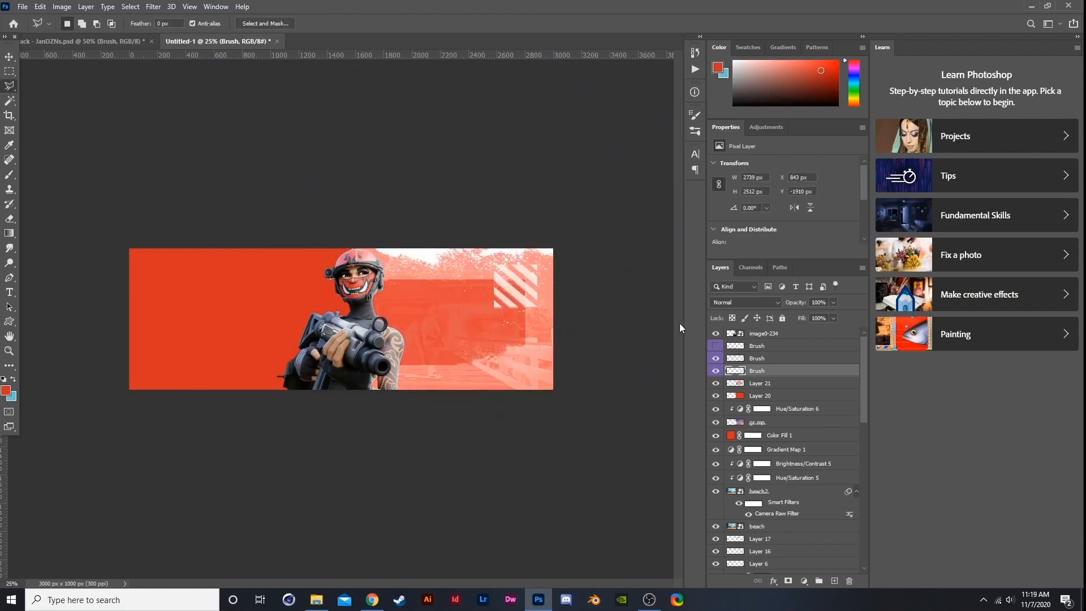
# - Set the splatter layer's blend mode to Soft Light and its opacity to 43%
pyautogui.click(744, 302)
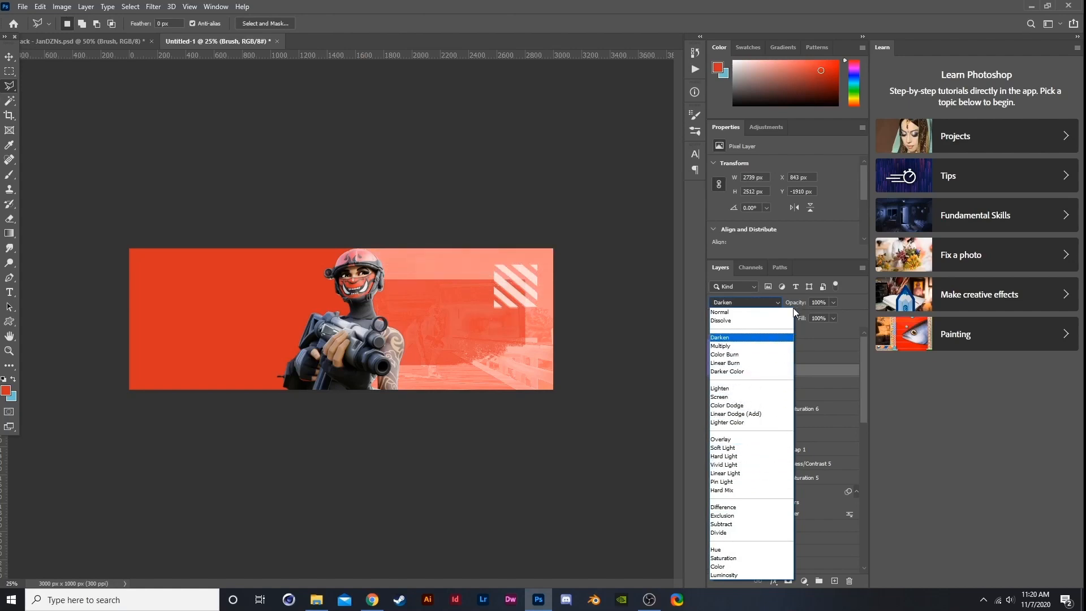
pyautogui.click(770, 448)
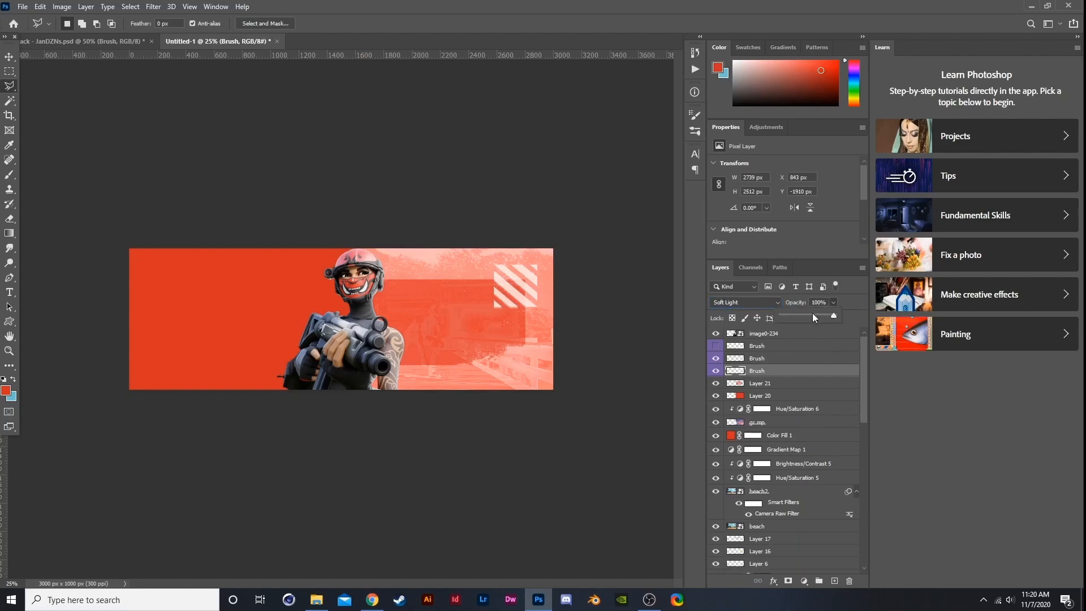
pyautogui.moveTo(813, 315); pyautogui.dragTo(804, 312)
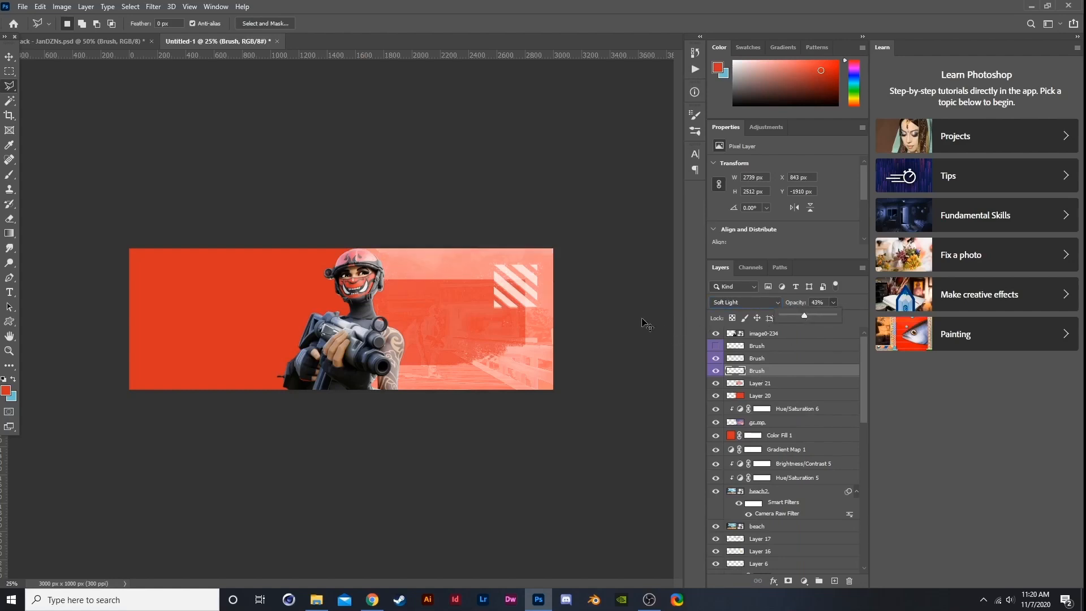
# - Scale the splatter to 55.39%, rotate it about -57.5 degrees and position it along the beach half's top edge
pyautogui.hotkey('ctrl', 't')
pyautogui.moveTo(635, 157); pyautogui.dragTo(460, 156)
pyautogui.moveTo(413, 217); pyautogui.dragTo(563, 248)
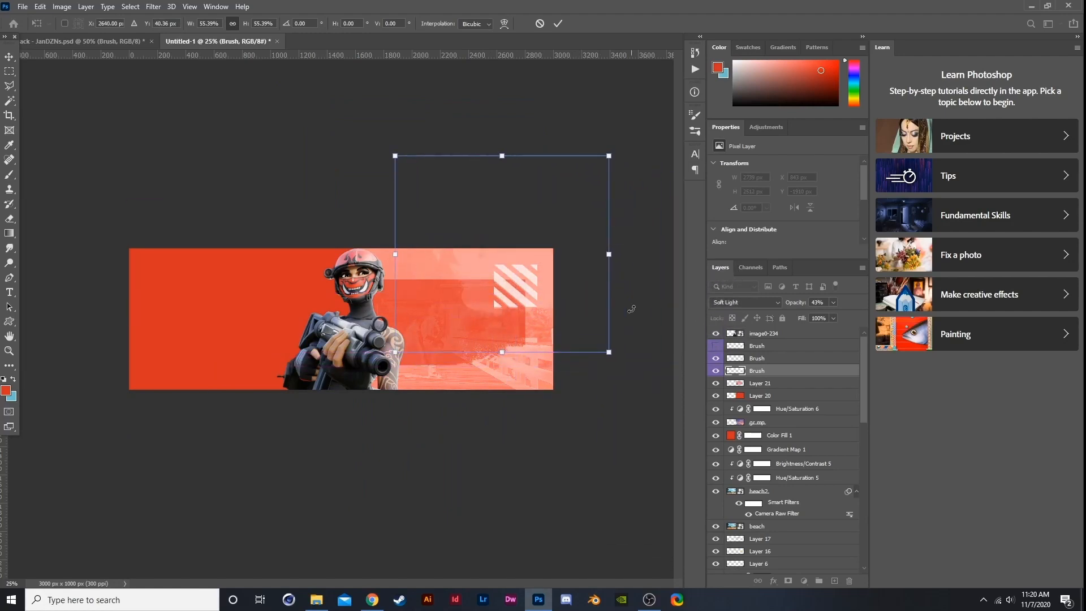
pyautogui.moveTo(570, 295); pyautogui.dragTo(537, 268)
pyautogui.moveTo(594, 233); pyautogui.dragTo(532, 146)
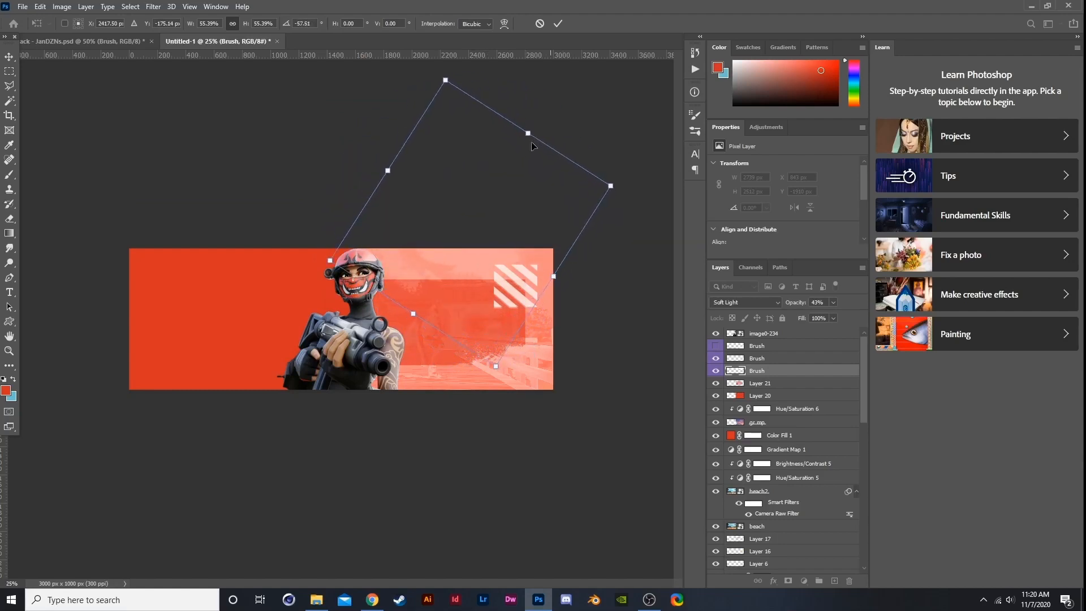
pyautogui.moveTo(473, 245); pyautogui.dragTo(477, 224)
pyautogui.press('Return')
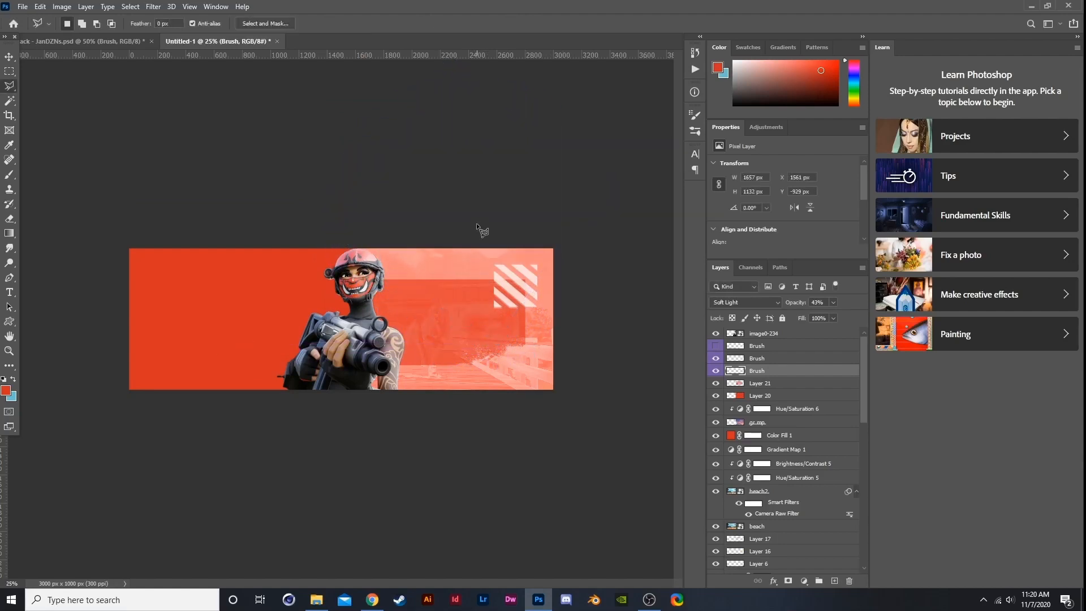
# - Change the Color Fill 1 background behind the banner's left half to black (#000000)
pyautogui.scroll(3, 477, 223)
pyautogui.scroll(-1, 476, 224)
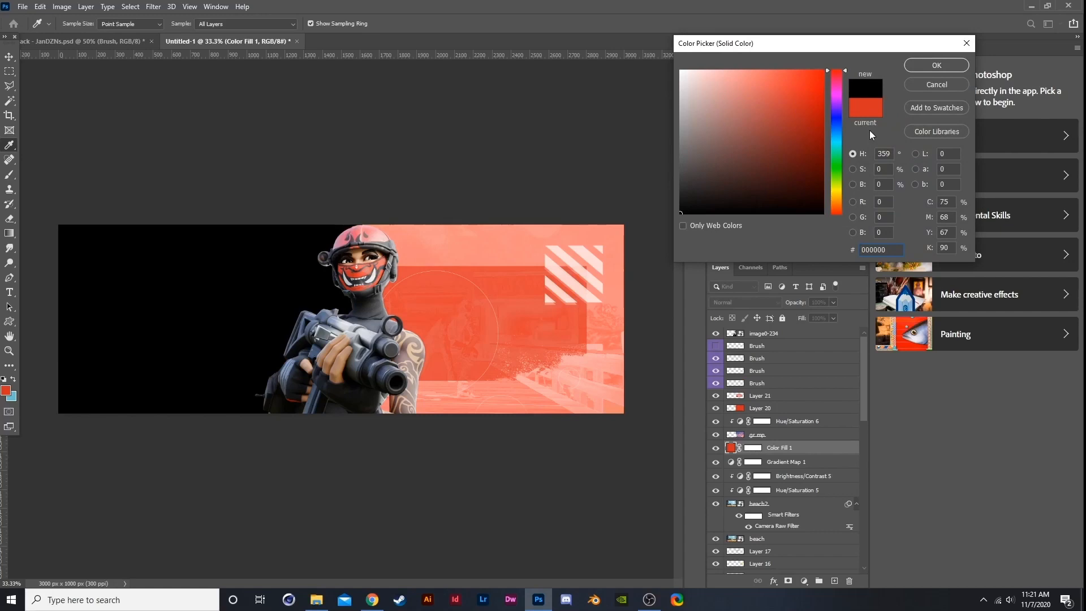
pyautogui.click(931, 73)
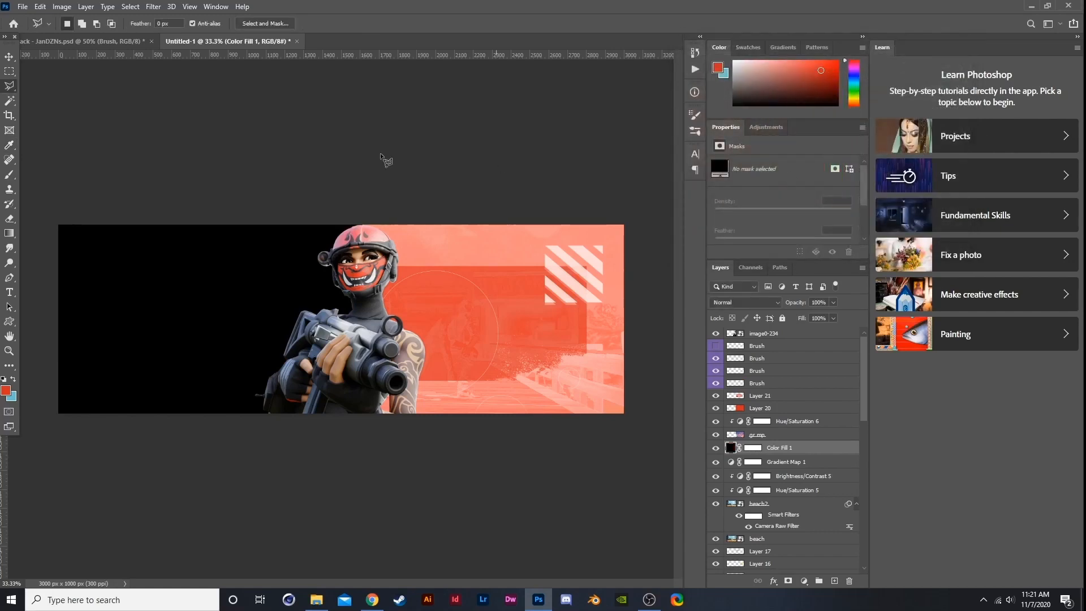
# - Switch to the graphics pack document and preview the first layers of its Brushes group before hiding and collapsing the group
pyautogui.click(120, 43)
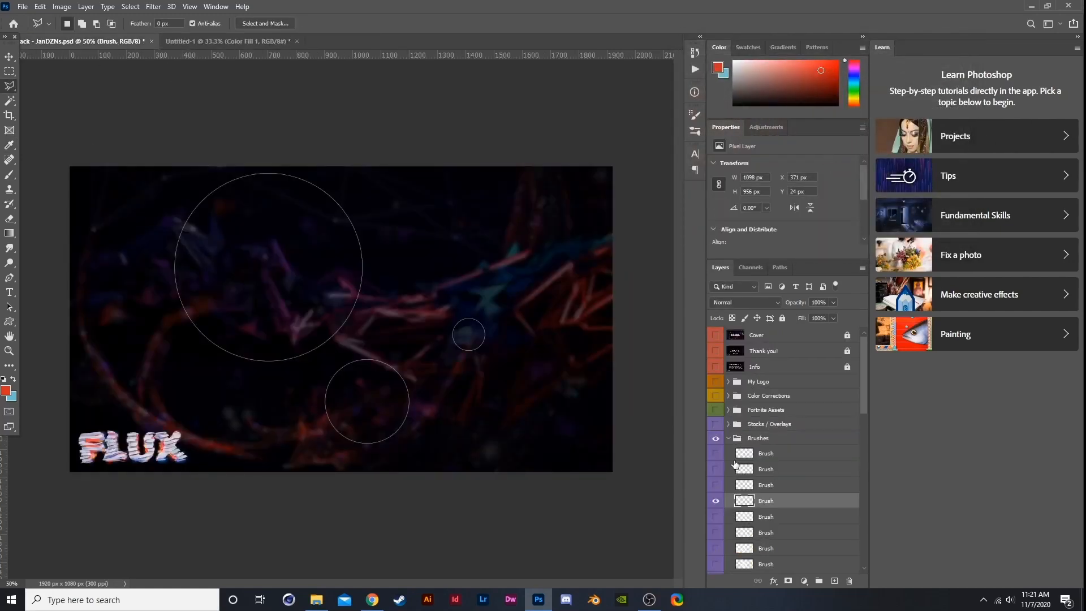
pyautogui.click(717, 501)
pyautogui.click(716, 486)
pyautogui.click(716, 486)
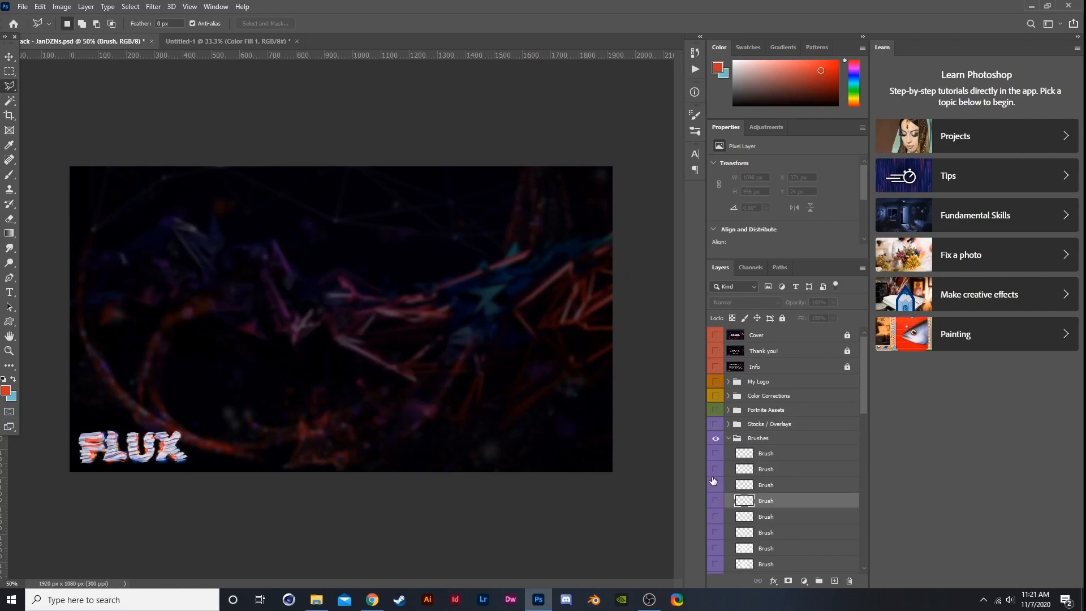
pyautogui.click(716, 472)
pyautogui.click(715, 471)
pyautogui.click(715, 454)
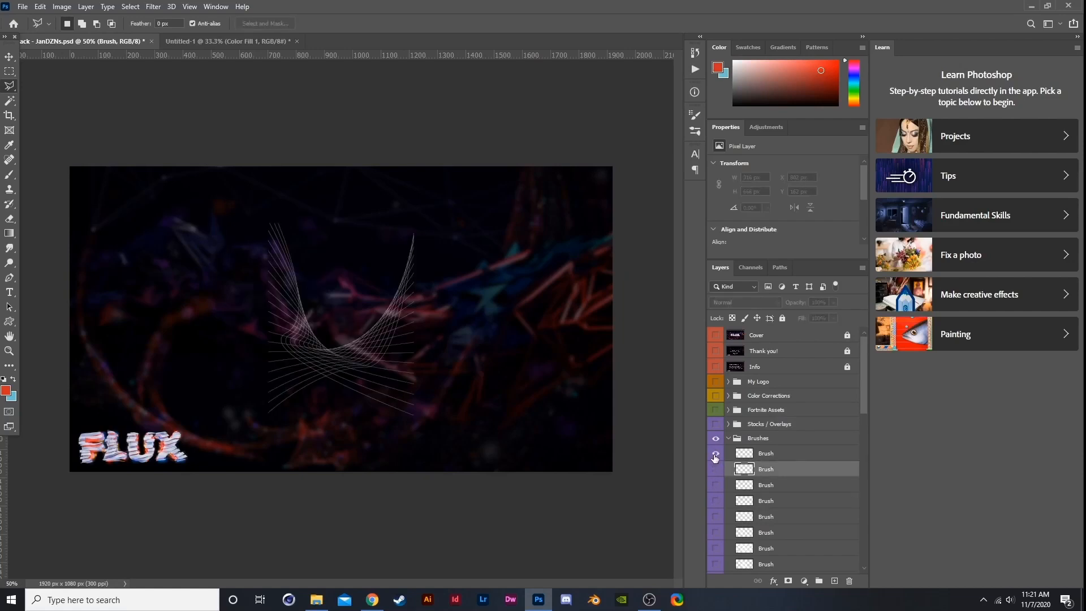
pyautogui.click(715, 455)
pyautogui.click(728, 439)
pyautogui.click(716, 438)
# - Show and expand the pack's Grunge group and preview its textures one after another
pyautogui.scroll(-1, 719, 441)
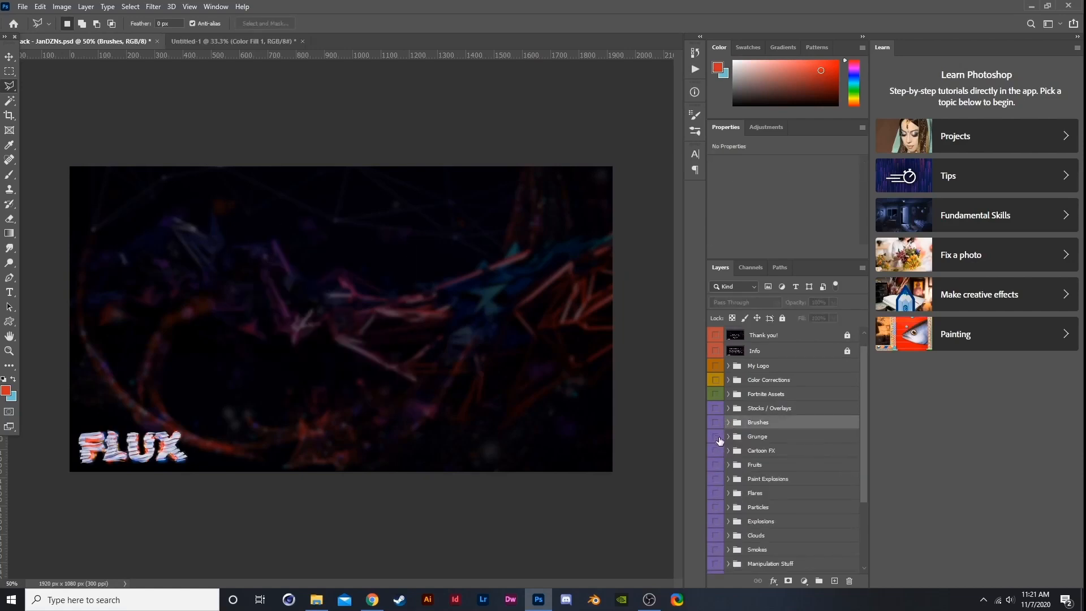
pyautogui.click(735, 436)
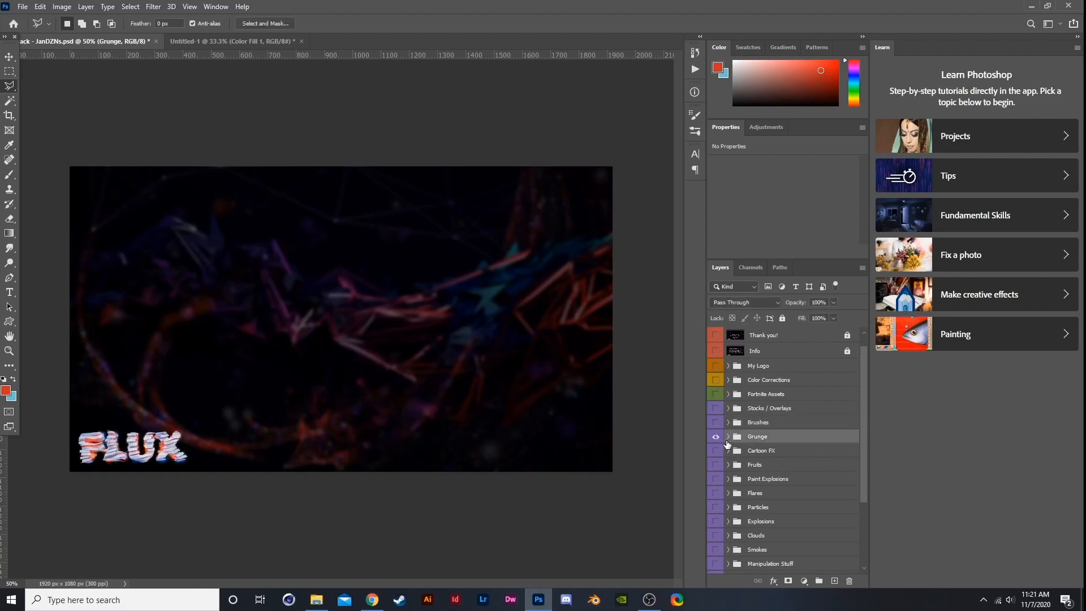
pyautogui.click(728, 437)
pyautogui.scroll(-5, 727, 447)
pyautogui.click(716, 468)
pyautogui.click(716, 467)
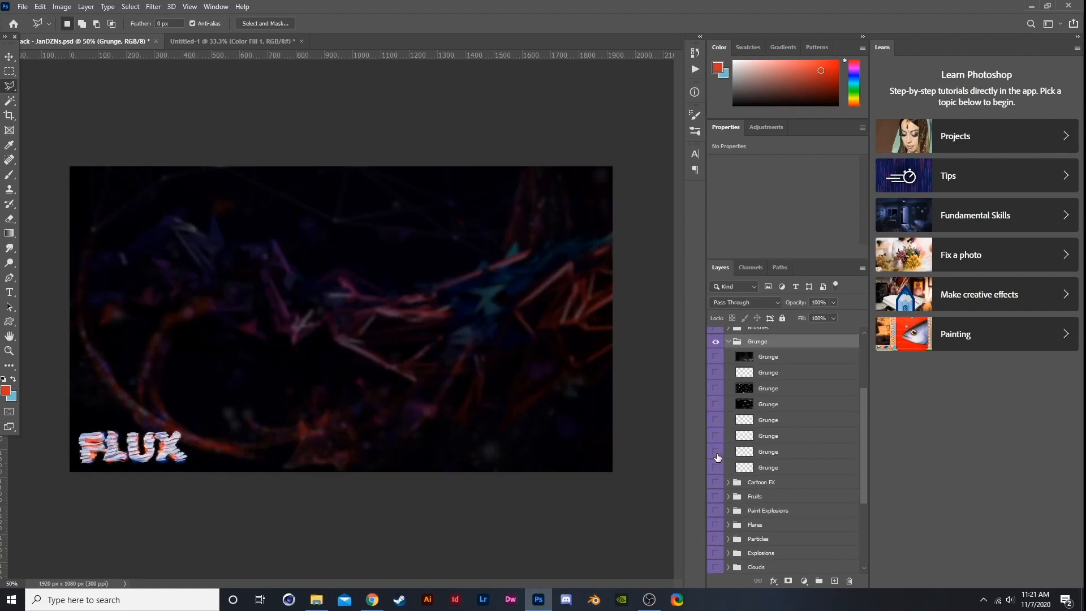
pyautogui.click(716, 451)
pyautogui.click(716, 451)
pyautogui.click(716, 436)
pyautogui.click(716, 436)
pyautogui.click(717, 420)
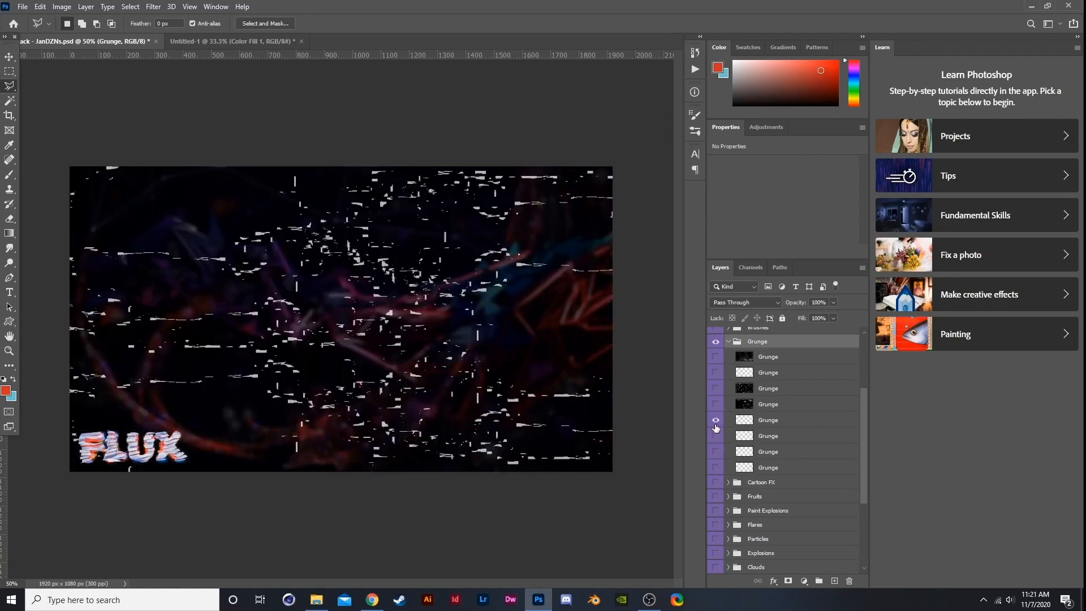
pyautogui.click(716, 436)
pyautogui.click(716, 451)
pyautogui.click(716, 451)
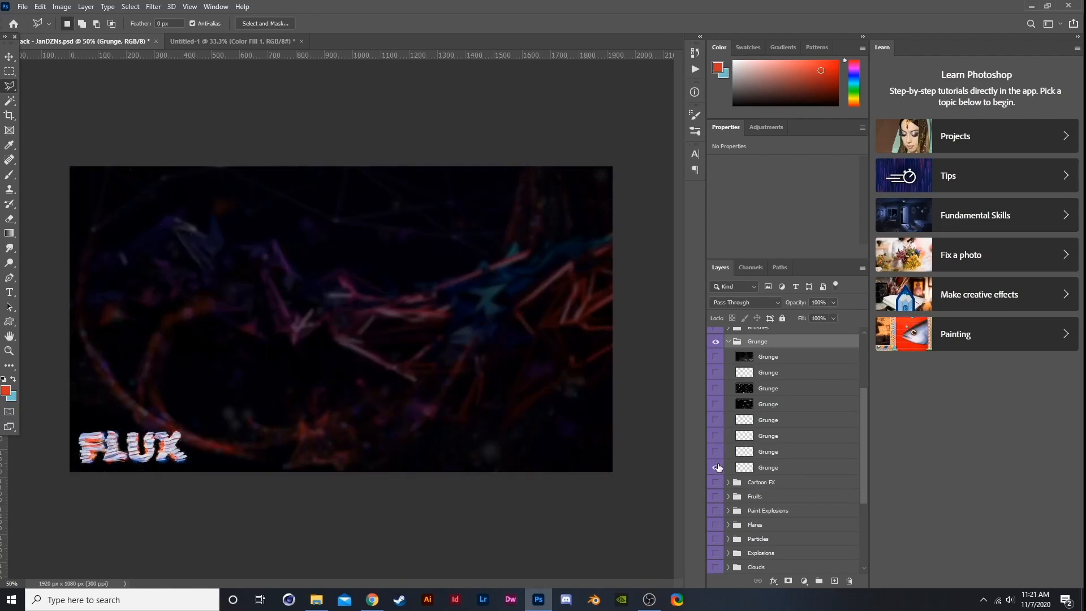
pyautogui.click(716, 467)
pyautogui.click(716, 468)
pyautogui.click(716, 436)
pyautogui.click(716, 436)
pyautogui.click(716, 404)
pyautogui.click(717, 404)
pyautogui.click(715, 393)
pyautogui.click(718, 388)
# - Copy the first texture of the Grunge group into the banner document and place it just above Layer 21
pyautogui.click(715, 357)
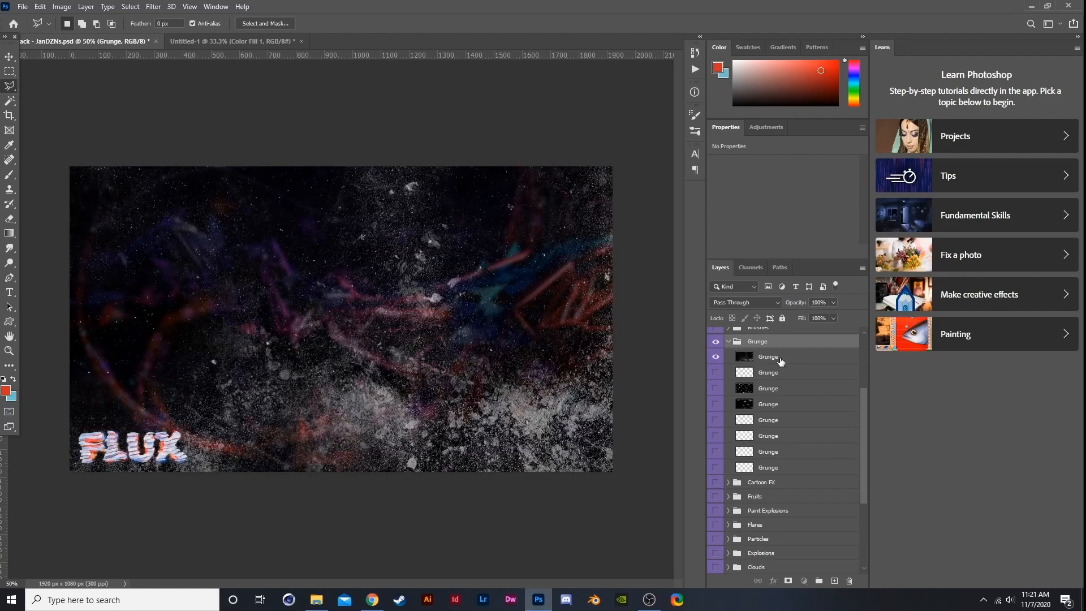
pyautogui.moveTo(775, 357); pyautogui.dragTo(610, 459)
pyautogui.moveTo(734, 484); pyautogui.dragTo(735, 490)
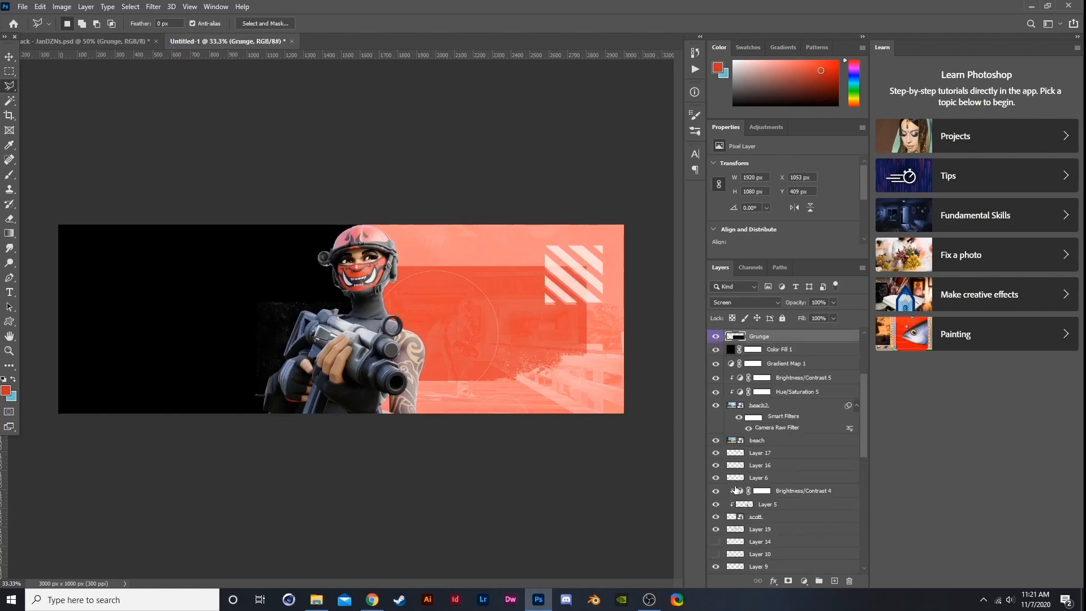
pyautogui.scroll(5, 757, 478)
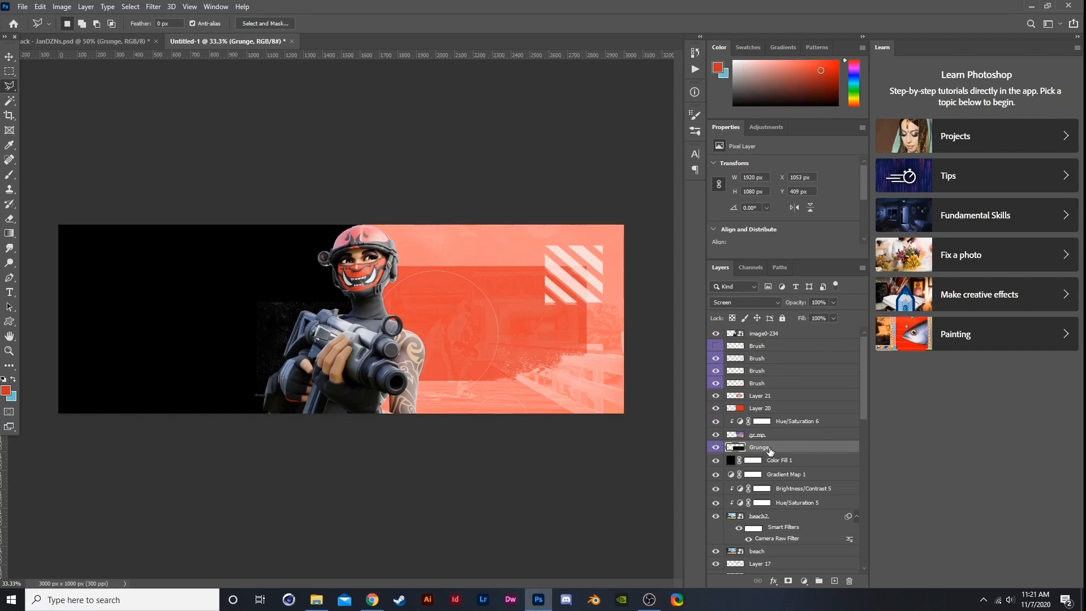
pyautogui.moveTo(770, 451)
pyautogui.mouseDown()
pyautogui.moveTo(809, 345)
pyautogui.moveTo(814, 390)
pyautogui.mouseUp()
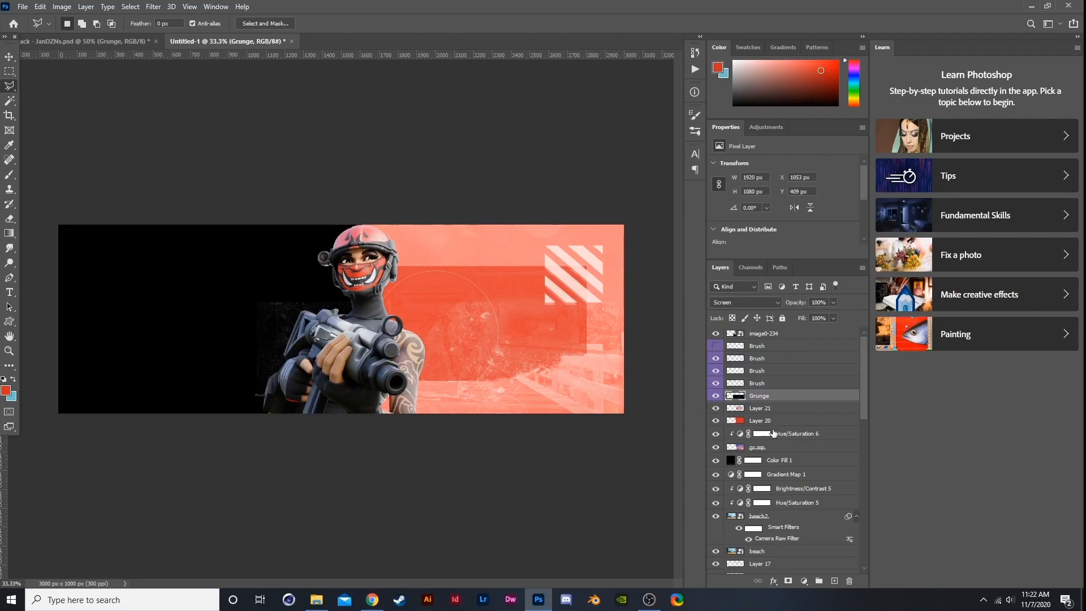
# - Duplicate the Grunge layer, rotate the copy about 175.7 degrees and place it over the beach half's top edge
pyautogui.hotkey('ctrl', 'j')
pyautogui.hotkey('ctrl', 't')
pyautogui.moveTo(488, 382); pyautogui.dragTo(521, 161)
pyautogui.moveTo(668, 166); pyautogui.dragTo(136, 241)
pyautogui.moveTo(460, 197); pyautogui.dragTo(522, 201)
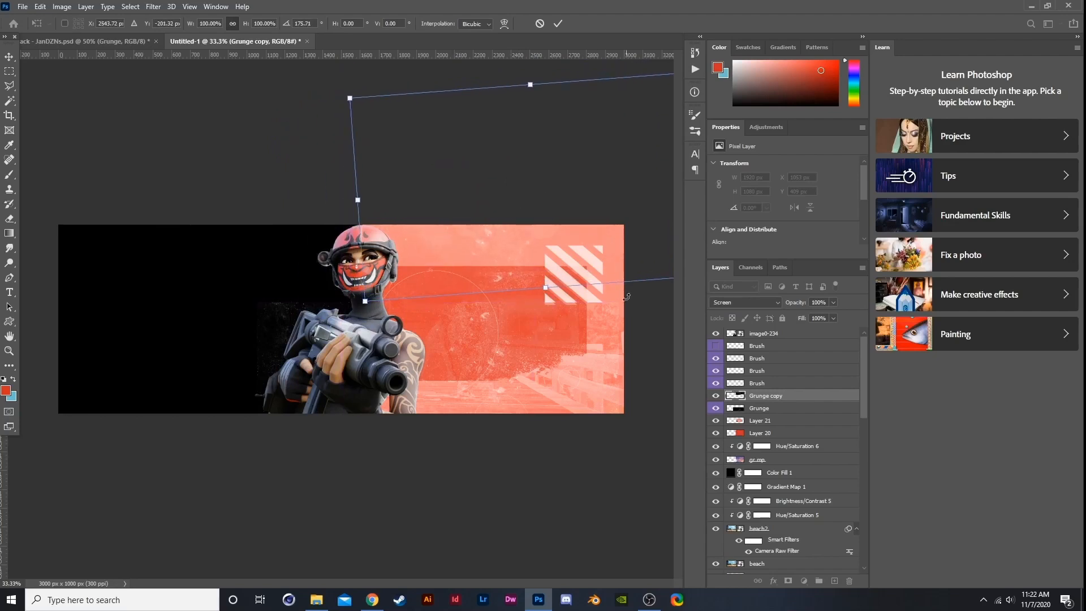
pyautogui.press('Return')
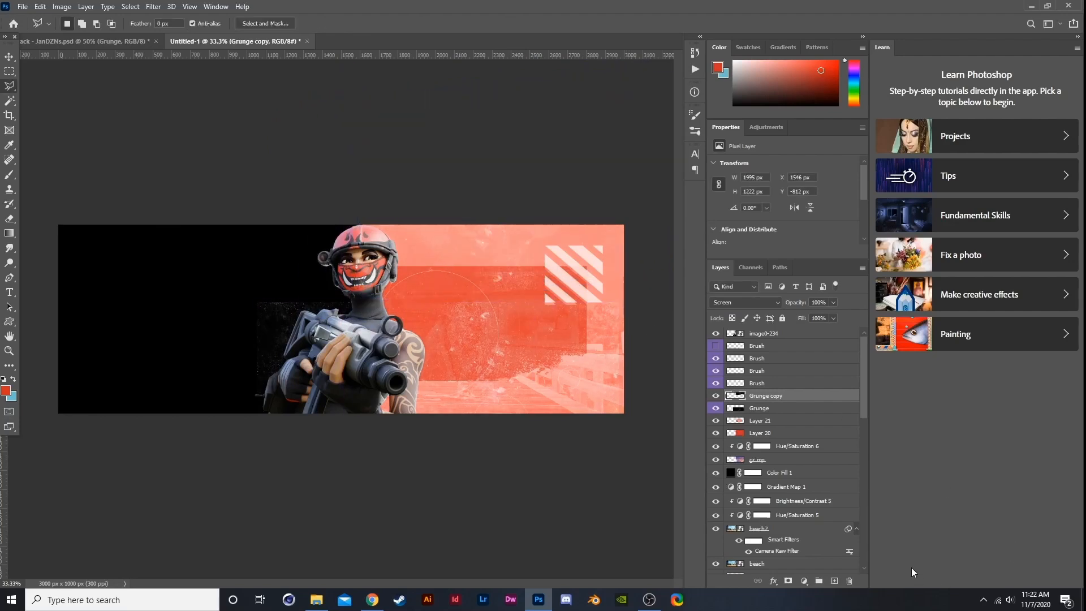
# - Locate the original Grunge layer's texture by toggling its visibility and erase the part that overlaps the black half
pyautogui.click(716, 408)
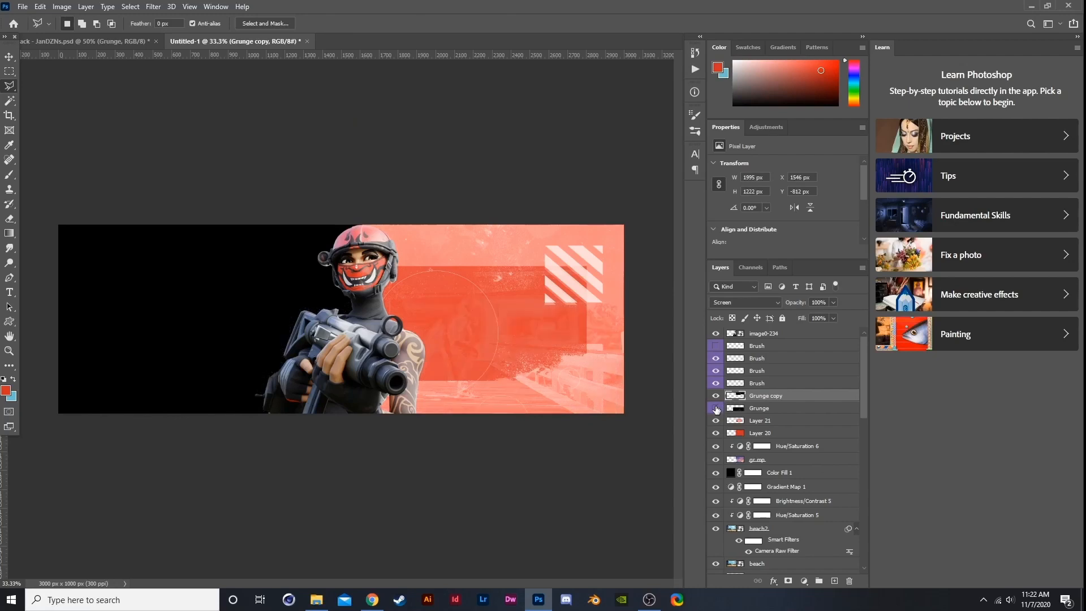
pyautogui.click(716, 408)
pyautogui.click(755, 409)
pyautogui.press('e')
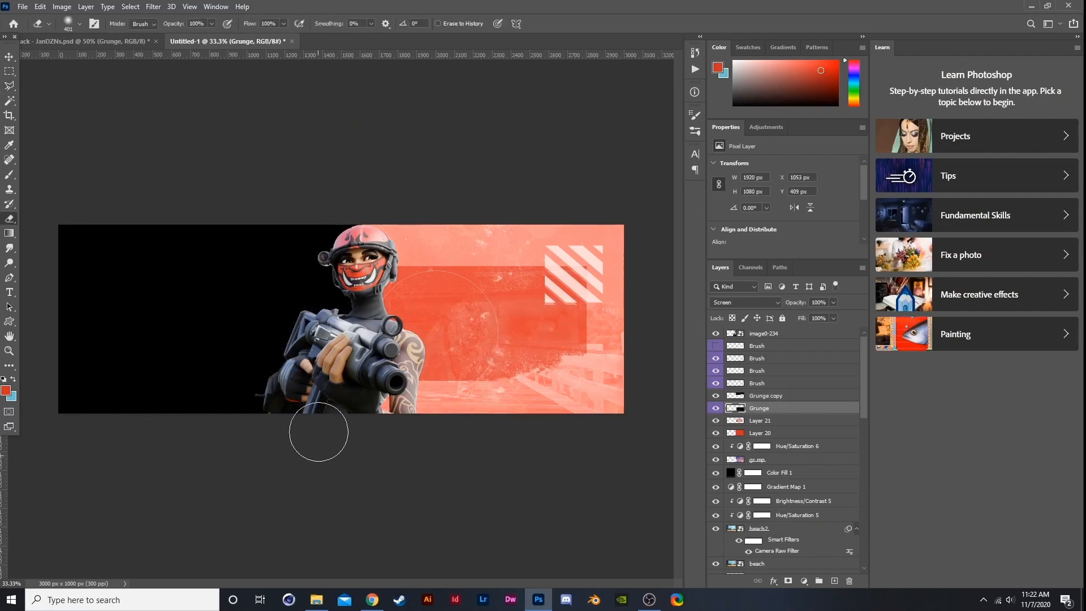
# - Set the Grunge copy layer's blend mode to Color Dodge
pyautogui.click(772, 396)
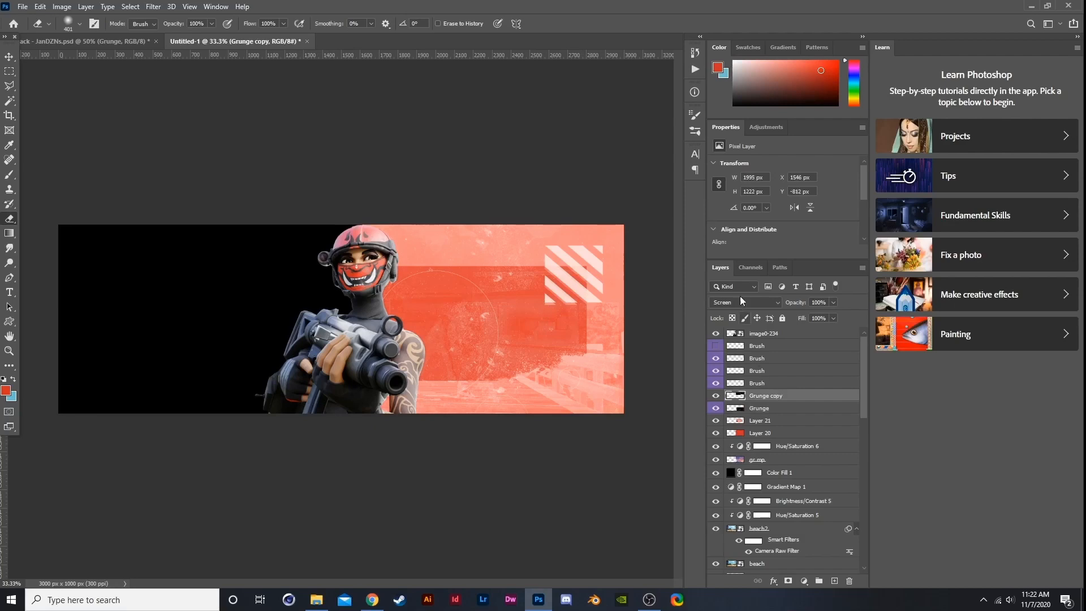
pyautogui.click(742, 302)
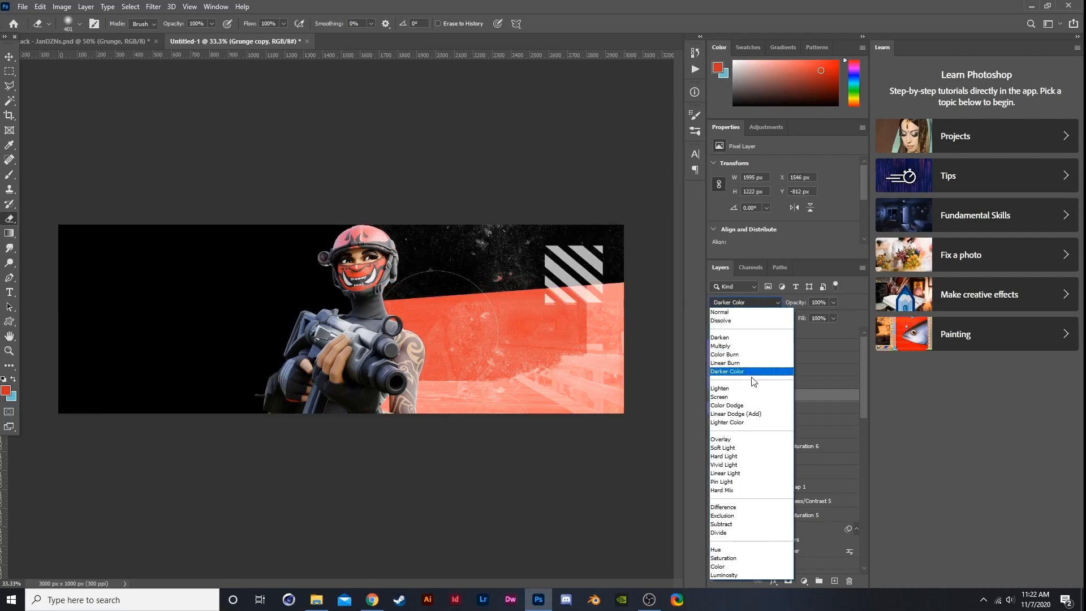
pyautogui.click(756, 406)
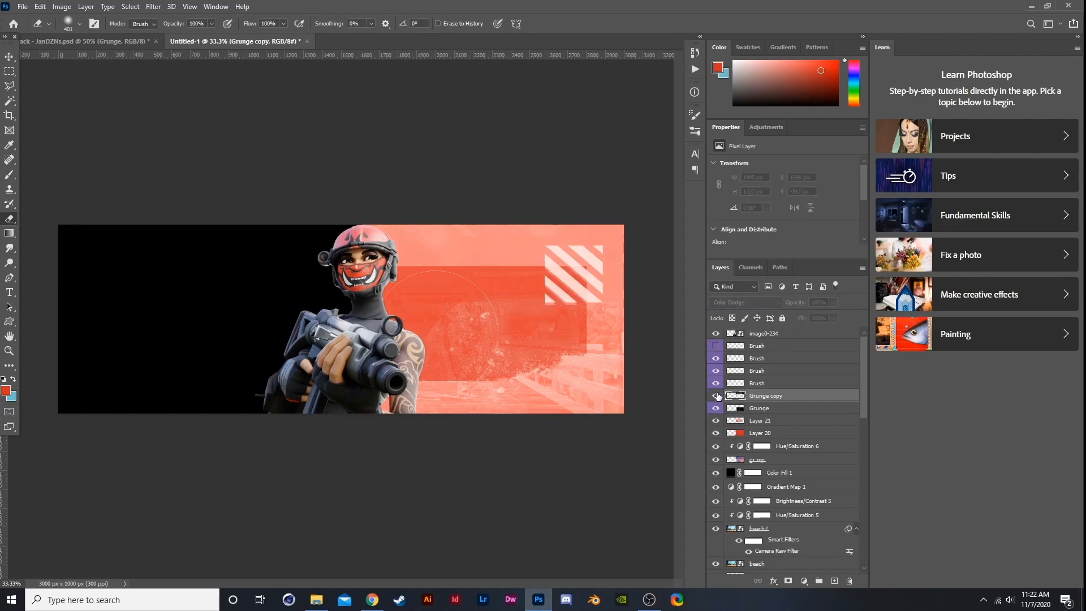
# - Try the Subtract blend mode on the original Grunge layer and return it to Screen
pyautogui.click(747, 408)
pyautogui.click(732, 303)
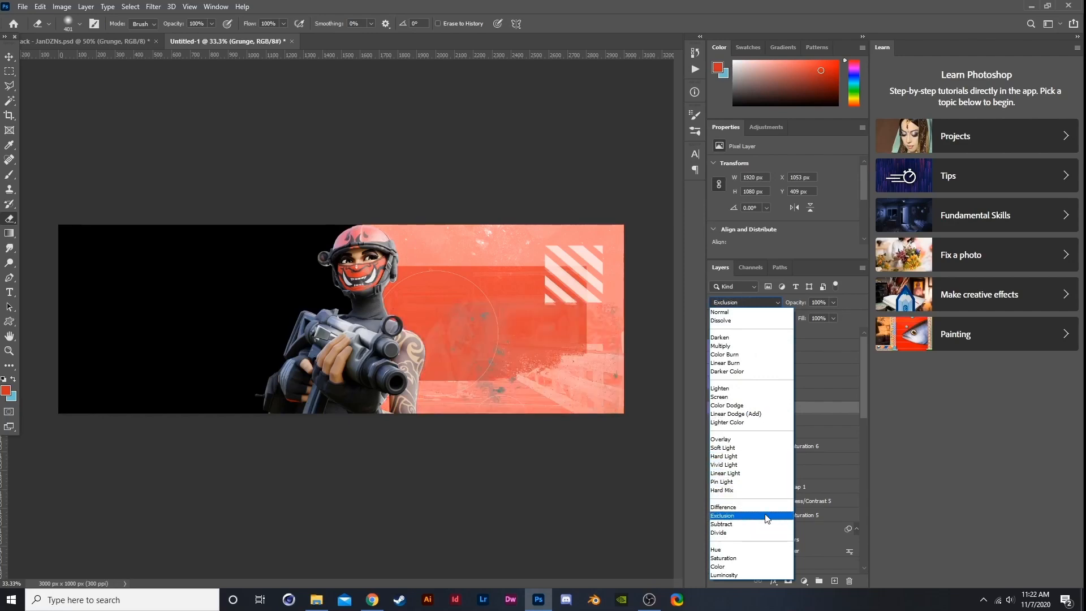
pyautogui.click(772, 528)
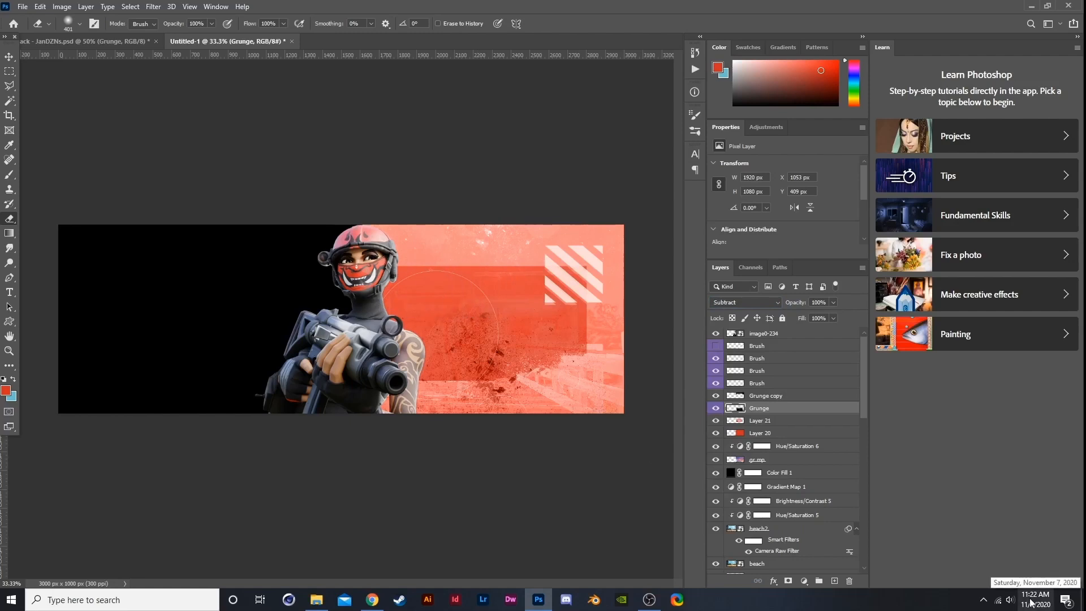
pyautogui.click(724, 304)
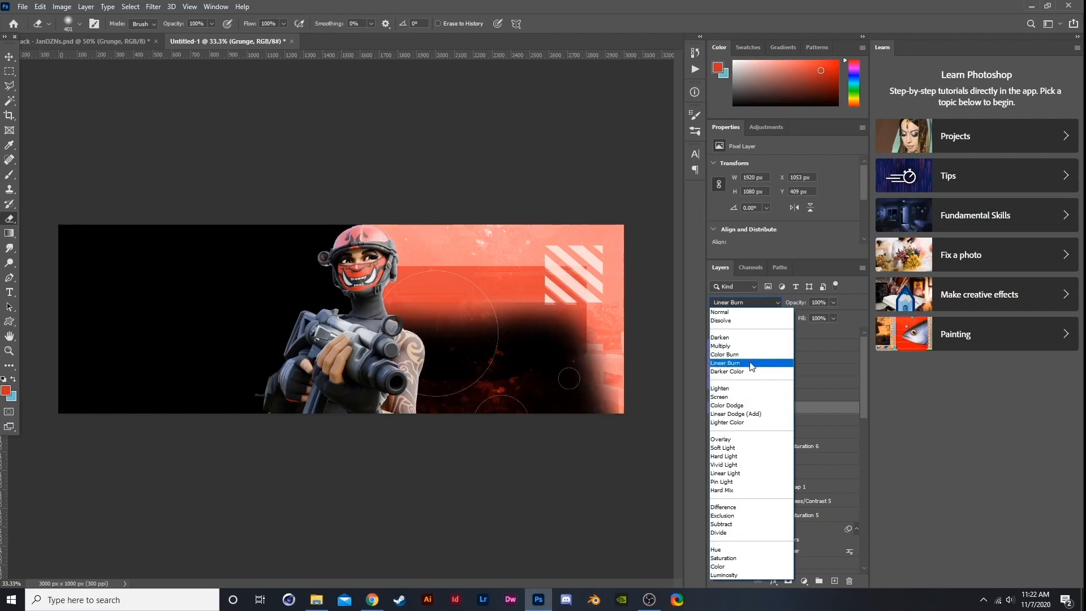
pyautogui.click(759, 397)
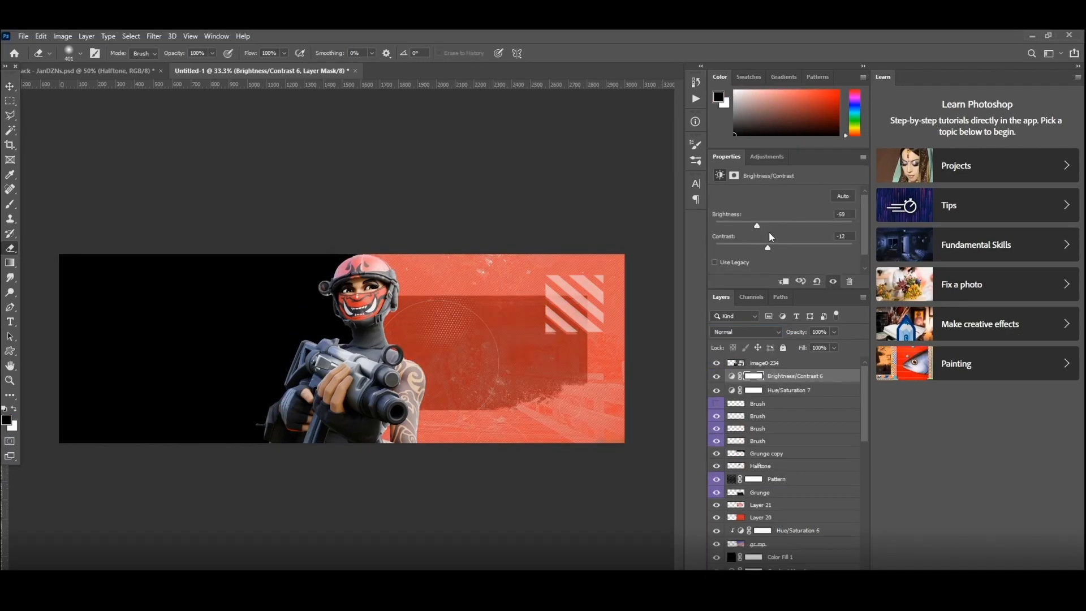
# - Set the contrast of Brightness/Contrast 6 to about 11 and compare the banner with the adjustment hidden and shown
pyautogui.moveTo(777, 244); pyautogui.dragTo(786, 246)
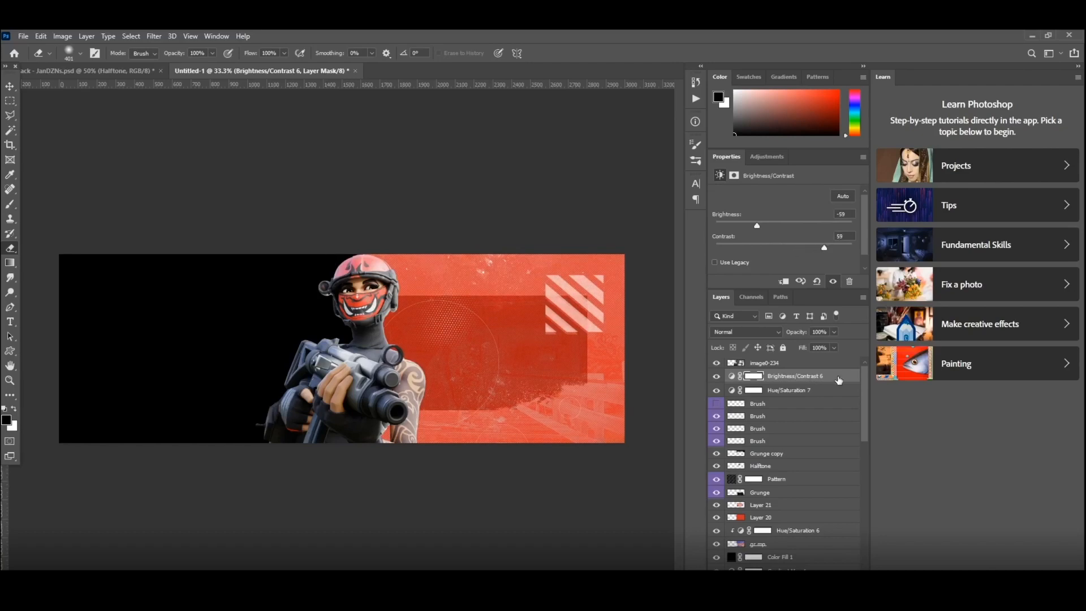
pyautogui.click(717, 376)
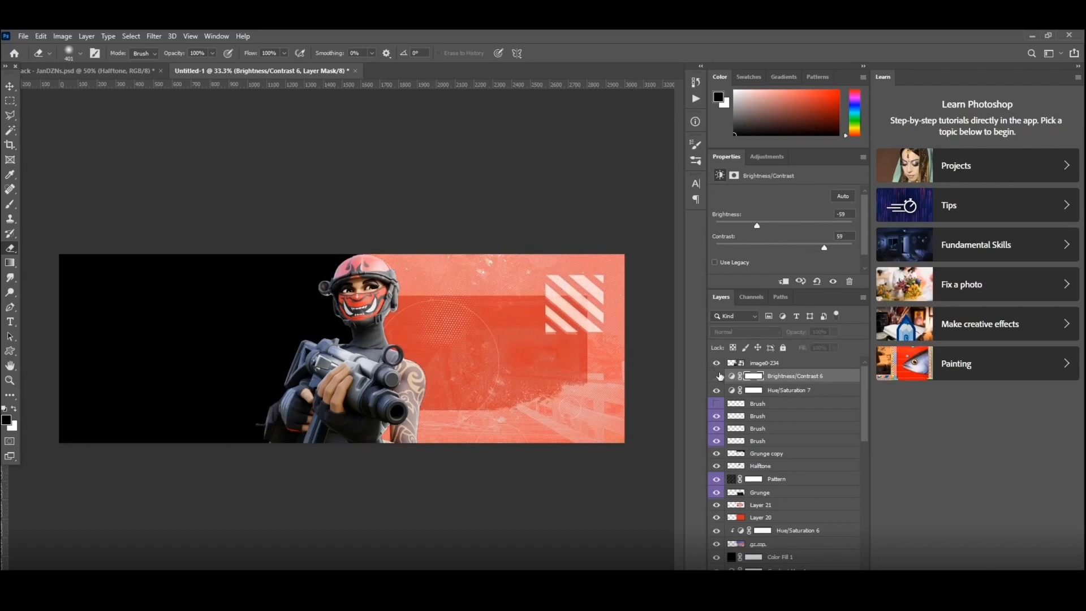
pyautogui.click(717, 376)
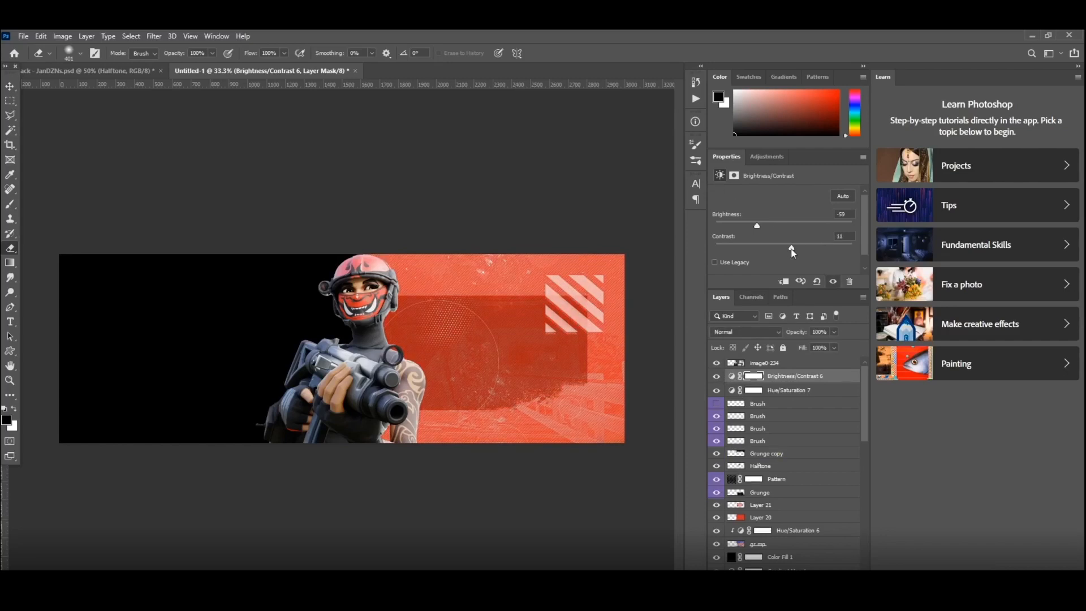
pyautogui.click(719, 376)
pyautogui.click(718, 376)
# - Add a new layer above Brightness/Contrast 6 and set the foreground color to red (#c72124)
pyautogui.hotkey('ctrl', 'alt', 'shift', 'n')
pyautogui.click(7, 420)
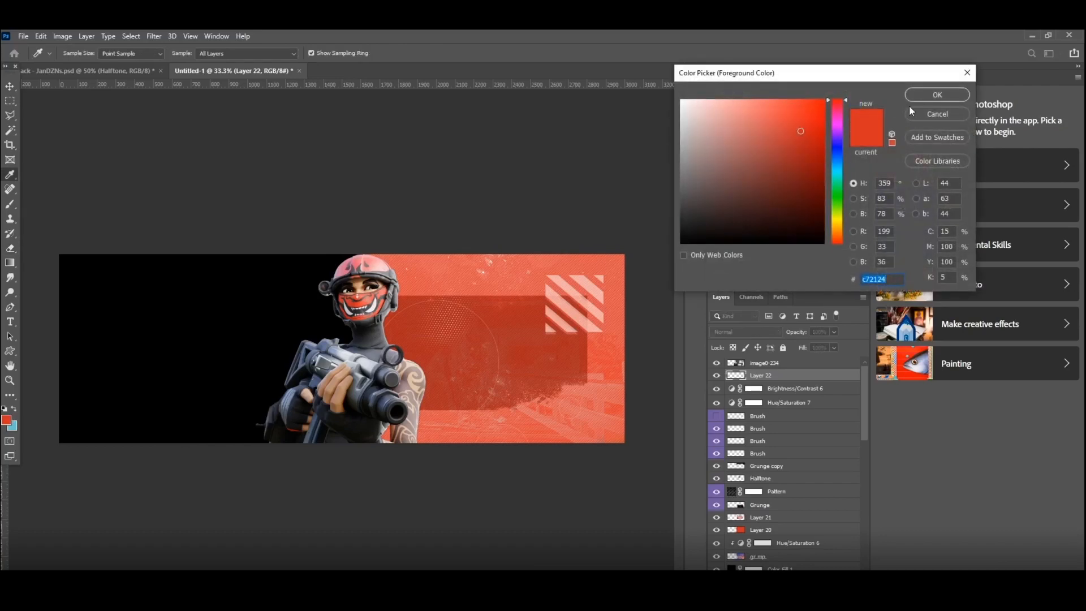
pyautogui.click(928, 95)
pyautogui.press('e')
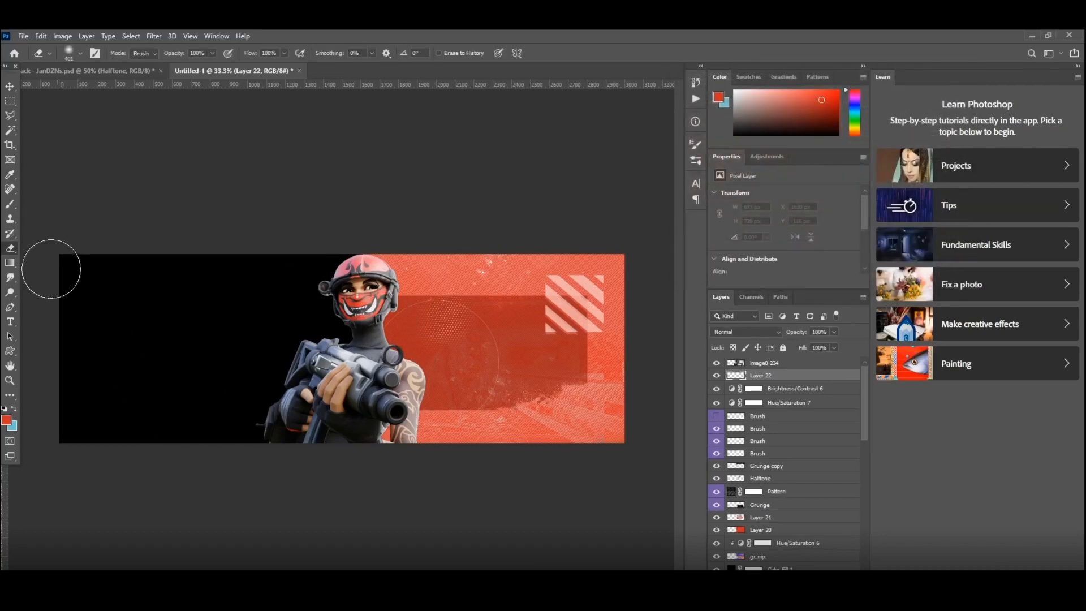
# - Paint a soft red glow behind the character from the canvas's lower edge up to the helmet, using a 495 px Soft Round brush at 0% hardness
pyautogui.click(10, 204)
pyautogui.click(387, 335)
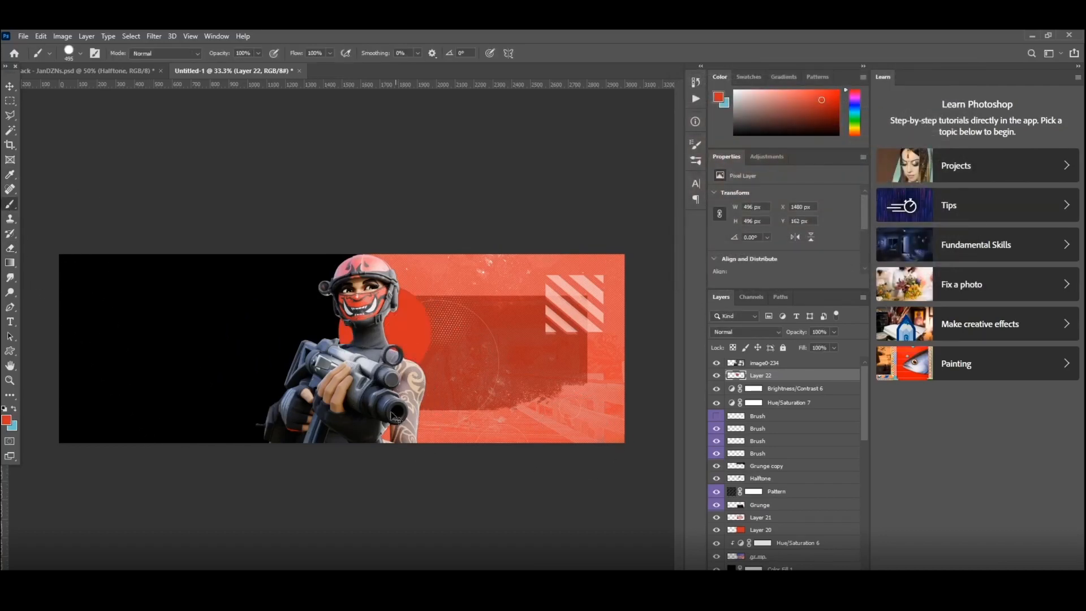
pyautogui.hotkey('ctrl', 'z')
pyautogui.click(80, 52)
pyautogui.click(85, 169)
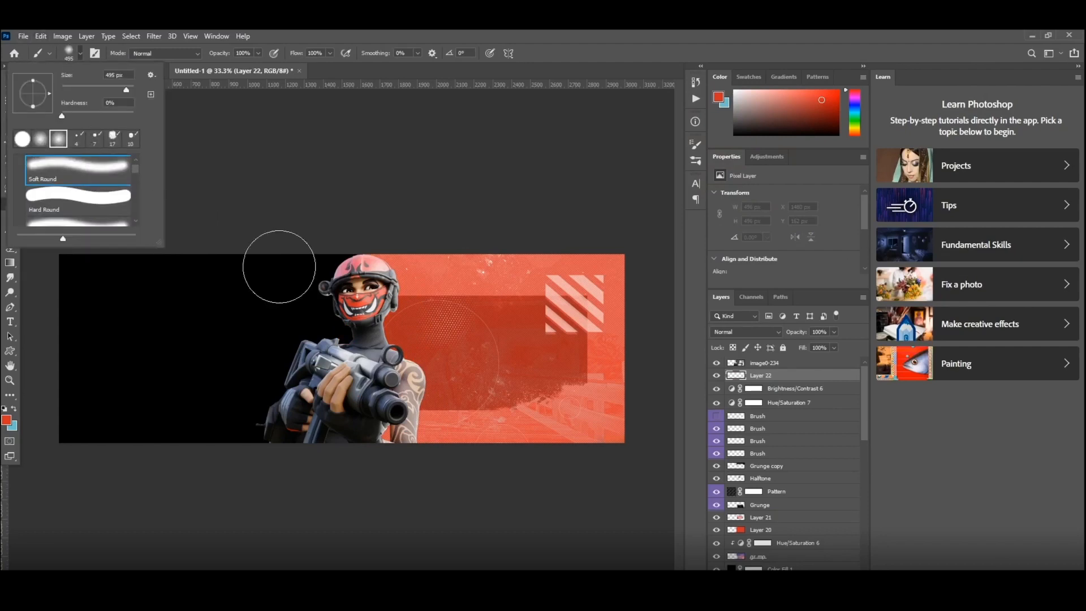
pyautogui.click(394, 371)
pyautogui.click(398, 411)
pyautogui.click(386, 447)
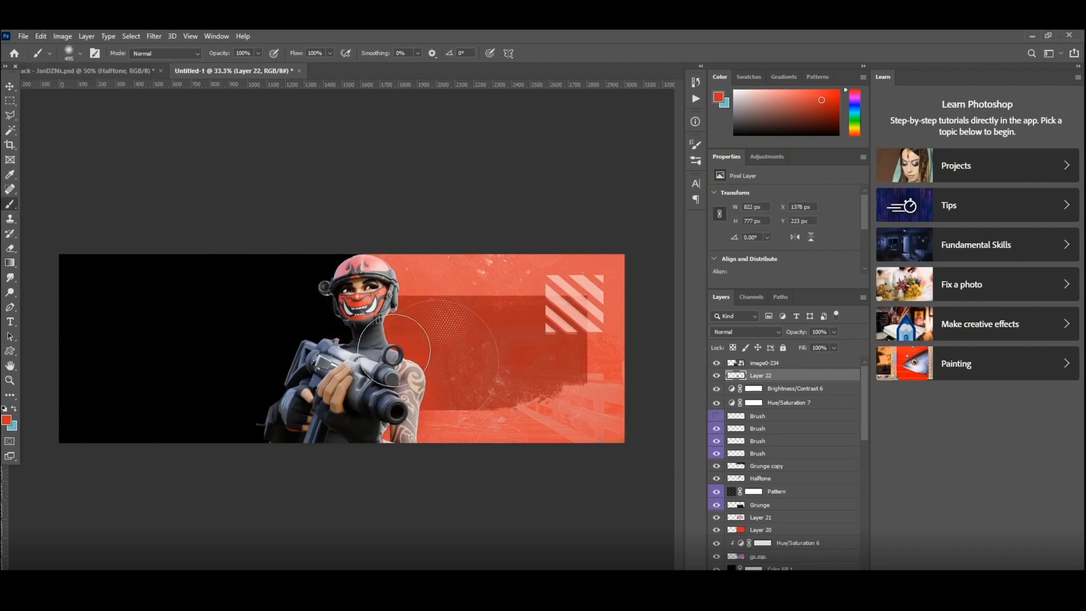
pyautogui.click(394, 349)
pyautogui.click(389, 311)
pyautogui.click(372, 277)
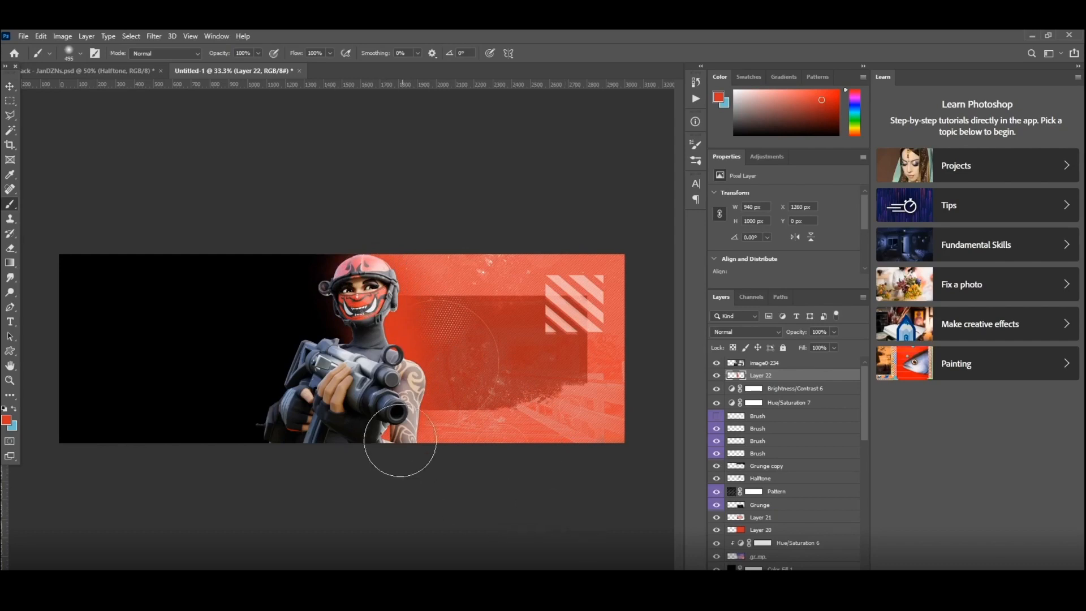
# - Set Layer 22's blend mode to Soft Light and check the glow by toggling the layer's visibility
pyautogui.click(746, 332)
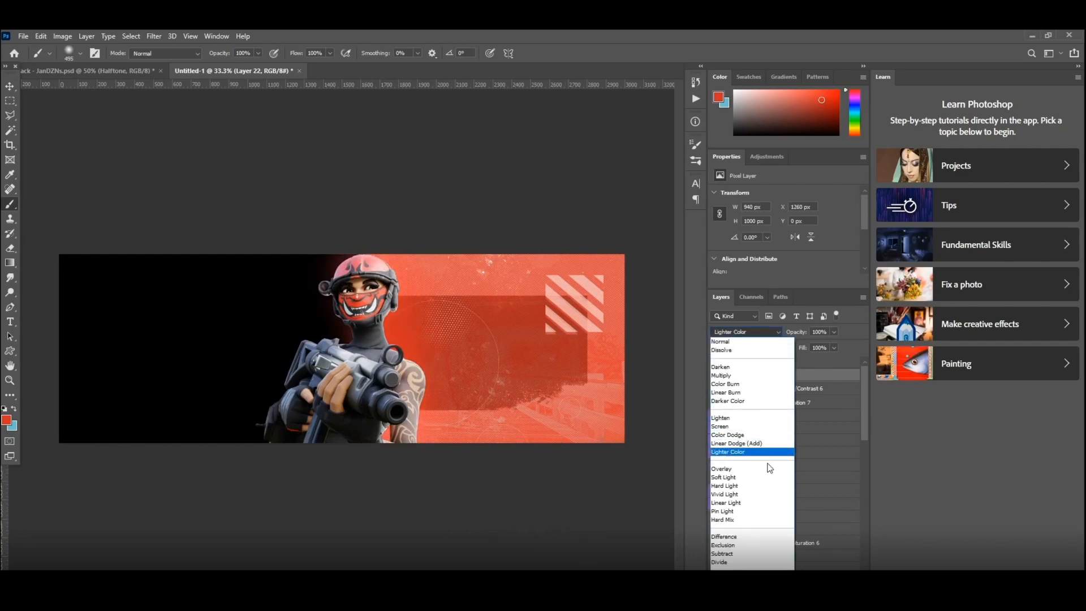
pyautogui.click(736, 477)
pyautogui.click(716, 378)
pyautogui.scroll(2, 511, 346)
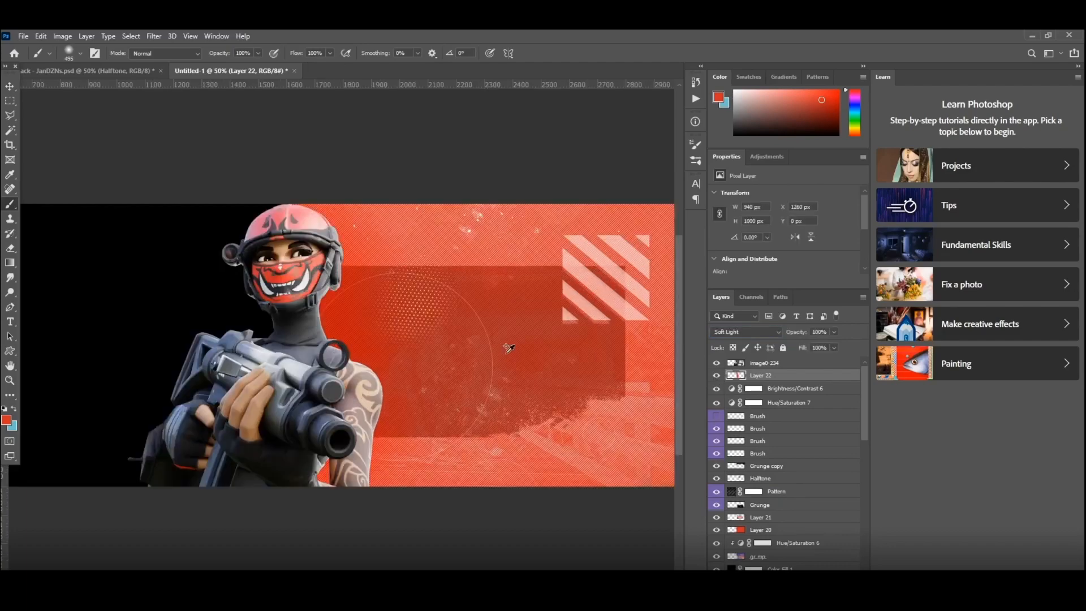
pyautogui.scroll(-3, 381, 356)
pyautogui.scroll(1, 352, 277)
pyautogui.press('e')
pyautogui.hotkey('alt', 'e')
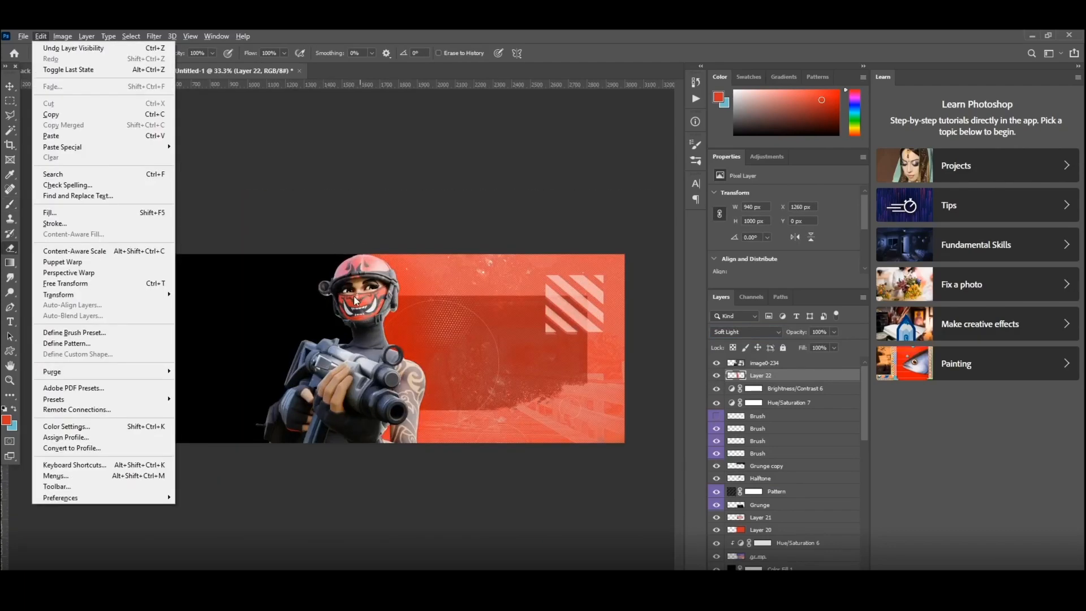
pyautogui.press('Escape')
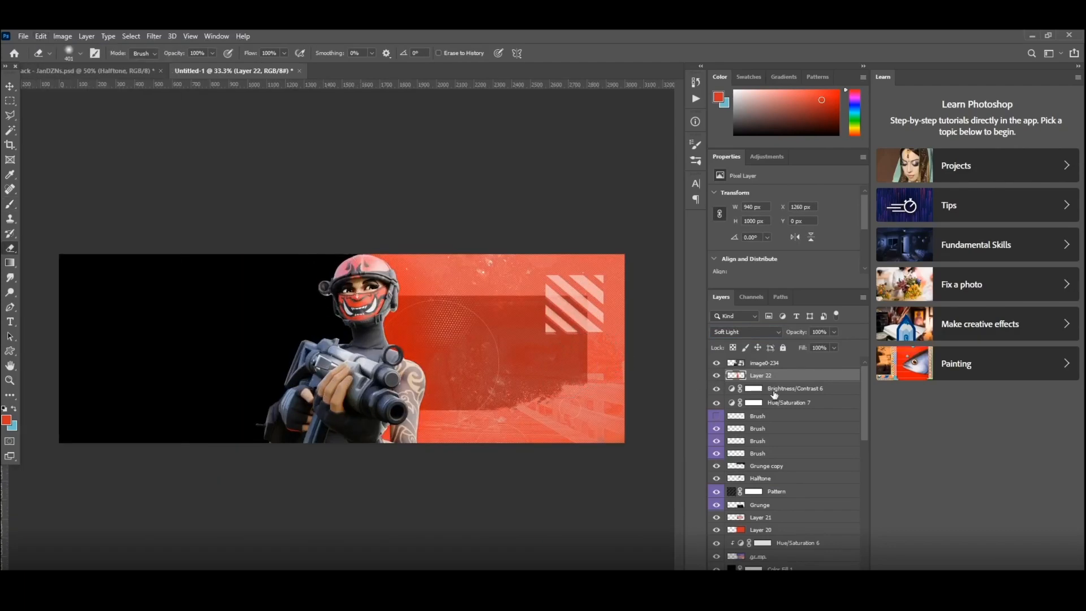
# - Add a new layer above Layer 22 and set the foreground color to black (#000000)
pyautogui.hotkey('ctrl', 'shift', 'alt', 'n')
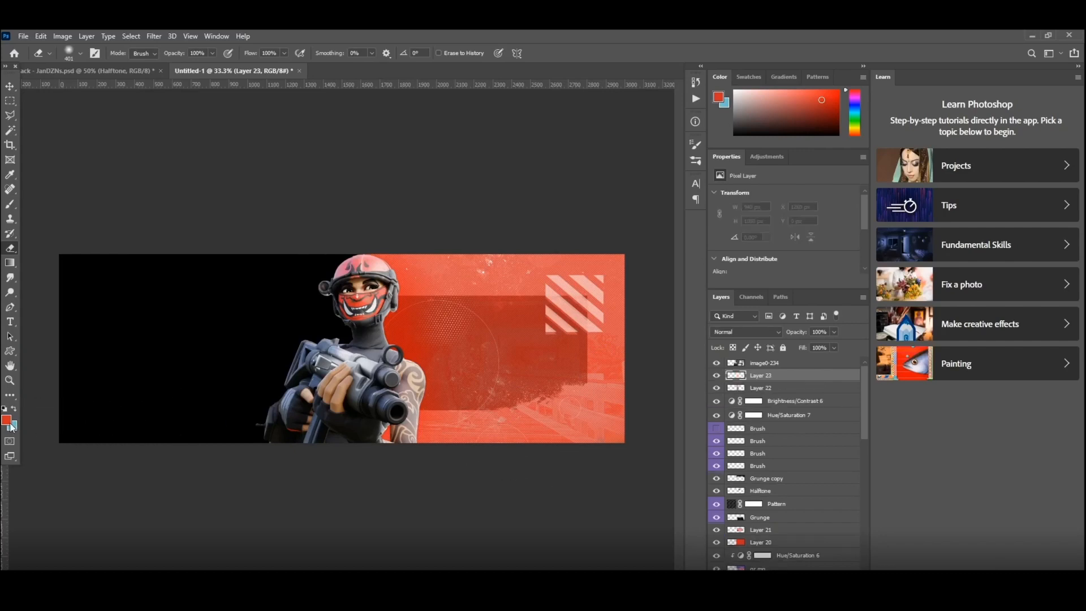
pyautogui.click(14, 409)
pyautogui.click(7, 419)
pyautogui.click(688, 239)
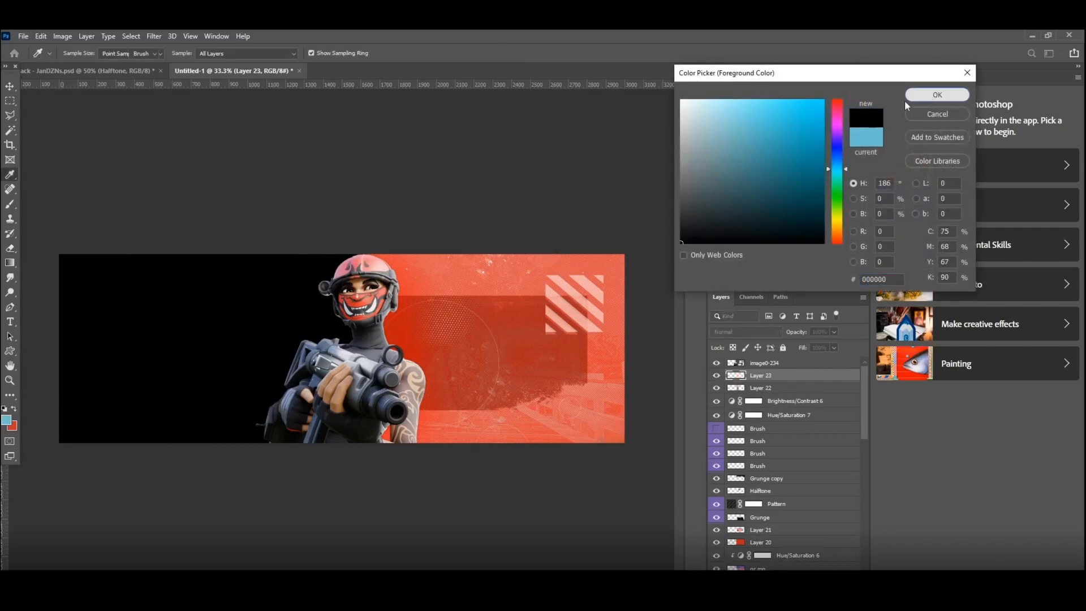
pyautogui.click(933, 97)
pyautogui.click(11, 426)
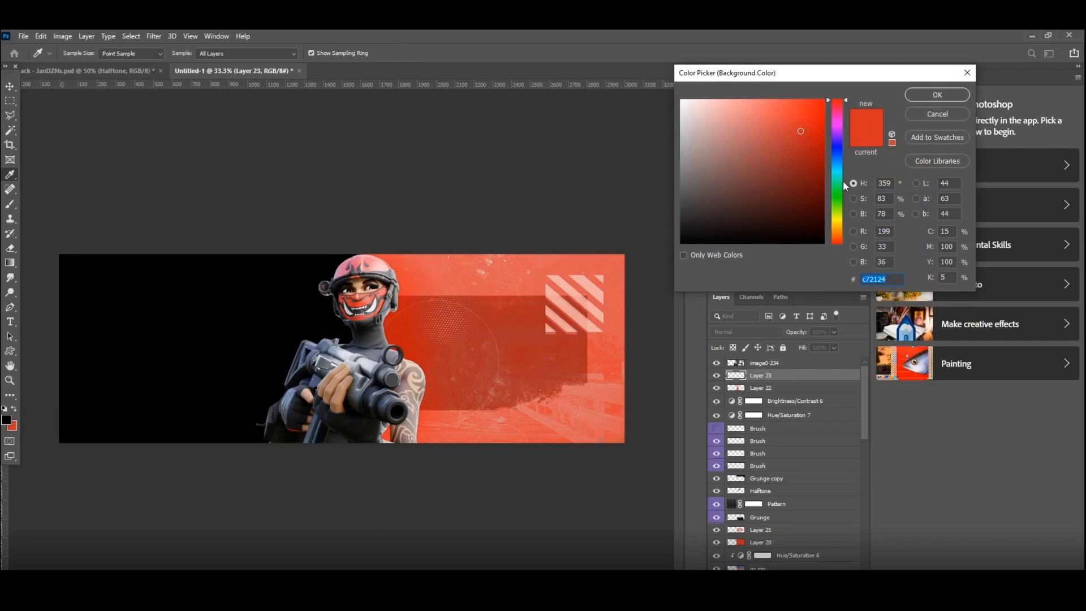
pyautogui.click(912, 116)
# - Paint a soft black shadow behind the character from the canvas's lower edge up to the helmet
pyautogui.press('e')
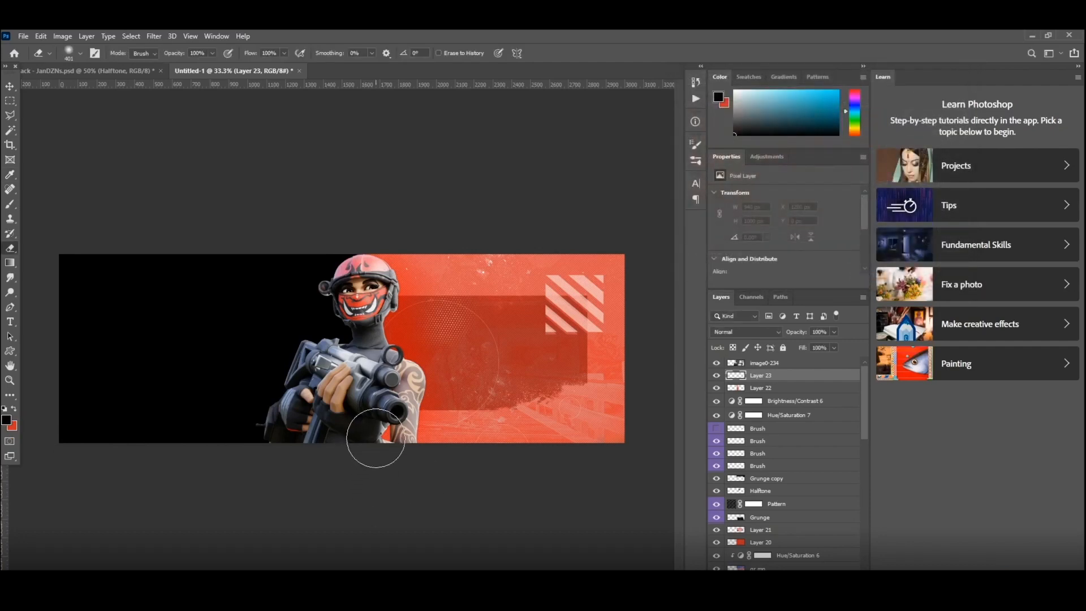
pyautogui.press('b')
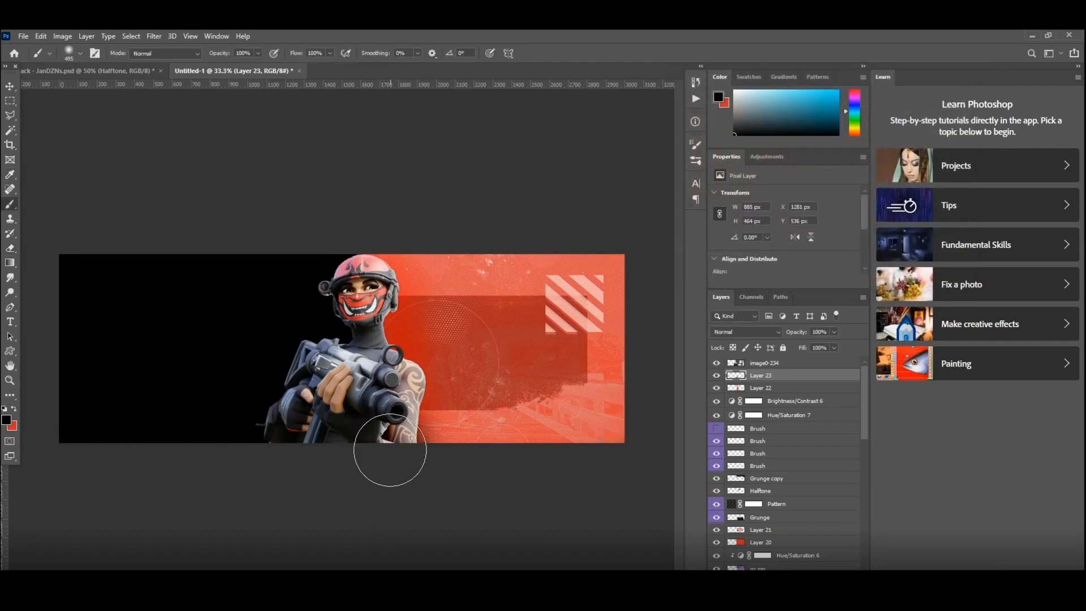
pyautogui.moveTo(382, 414)
pyautogui.mouseDown()
pyautogui.moveTo(352, 427)
pyautogui.moveTo(354, 308)
pyautogui.mouseUp()
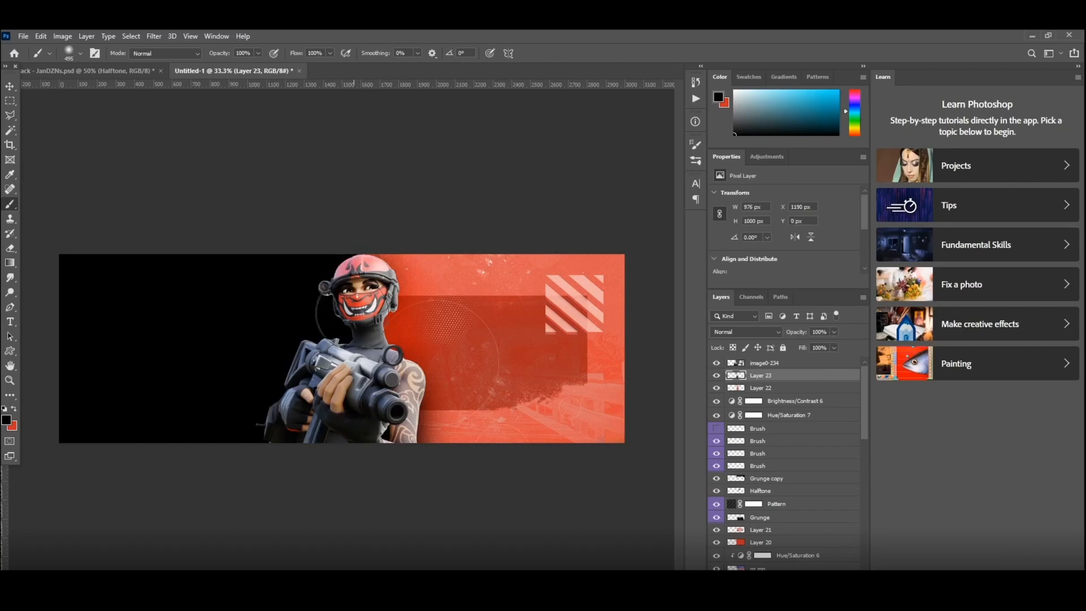
# - Try the Divide blend mode on the black shadow layer and delete the layer
pyautogui.click(739, 332)
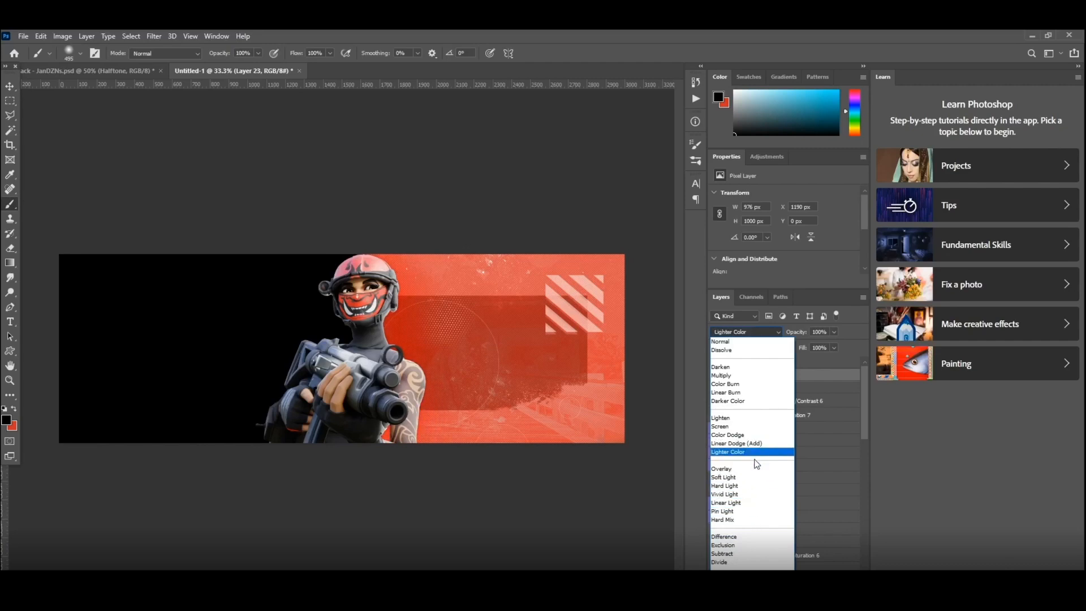
pyautogui.click(761, 563)
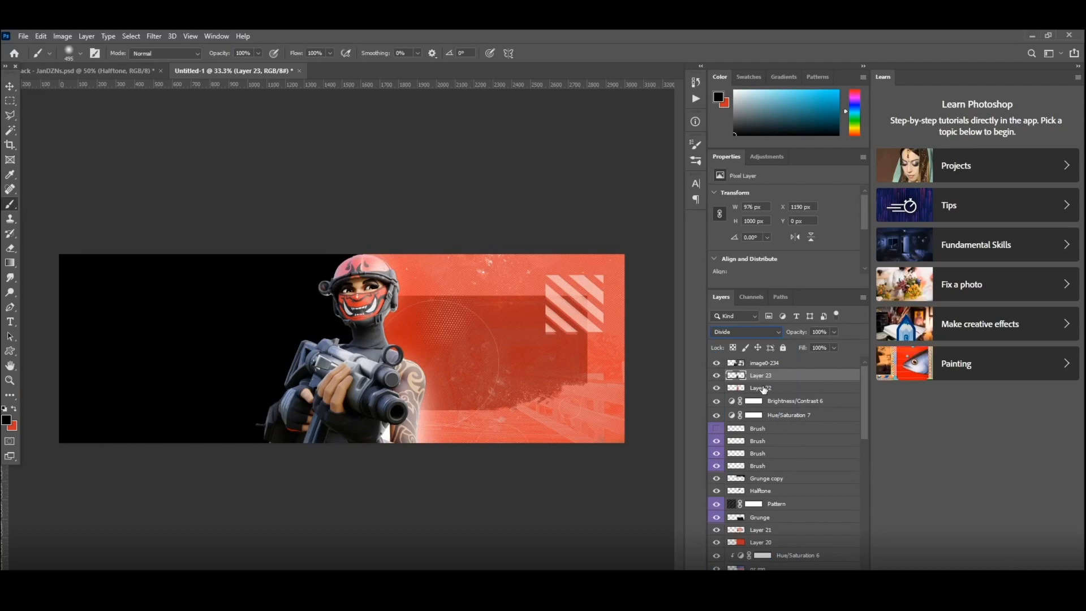
pyautogui.press('Delete')
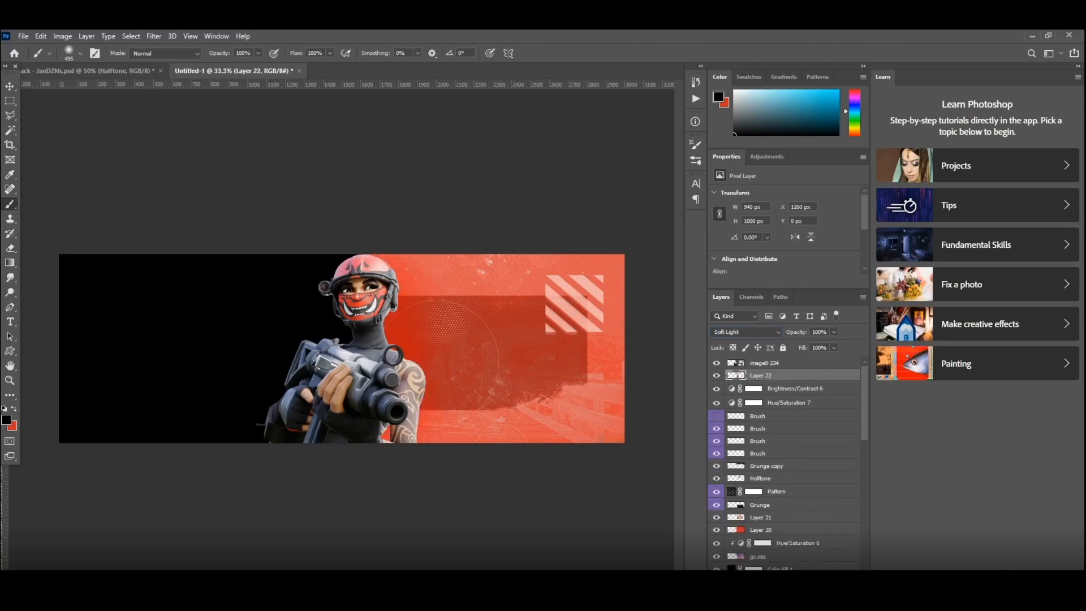
# - Add a new layer above Layer 22 and set the foreground color to white
pyautogui.hotkey('ctrl', 'alt', 'shift', 'n')
pyautogui.click(6, 420)
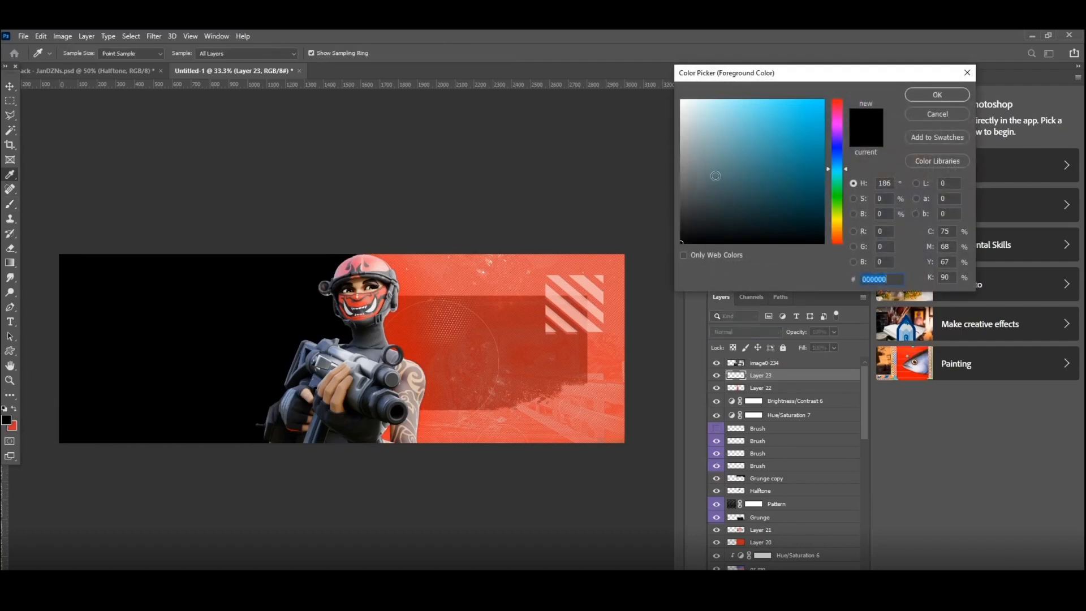
pyautogui.moveTo(693, 111); pyautogui.dragTo(679, 98)
pyautogui.click(938, 95)
# - Paint a soft white glow behind the character's head and the tattooed arm, undoing badly placed dabs
pyautogui.press('b')
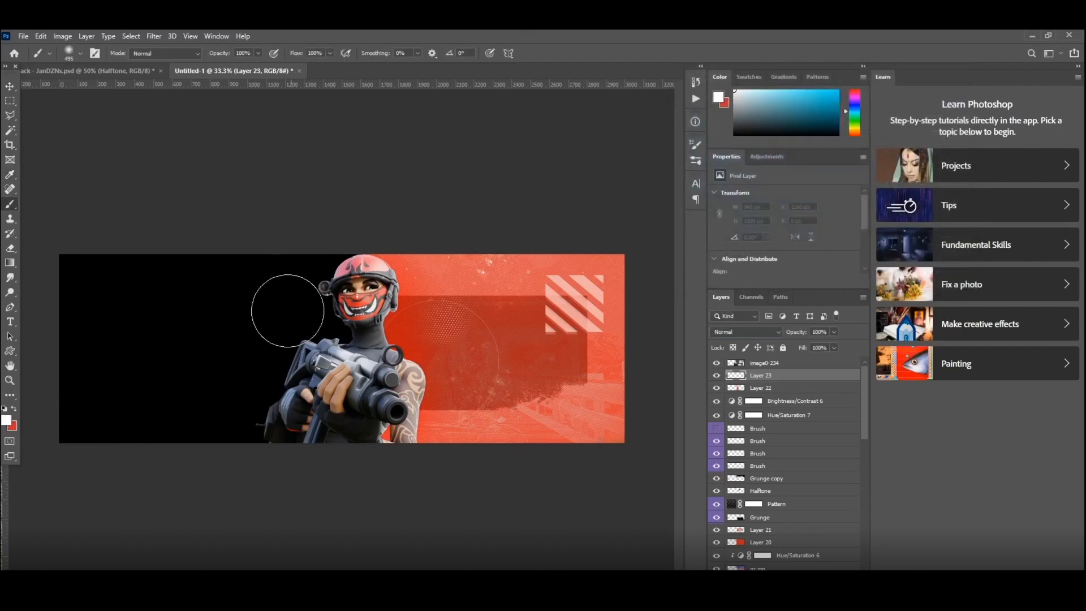
pyautogui.click(355, 310)
pyautogui.hotkey('ctrl', 'z')
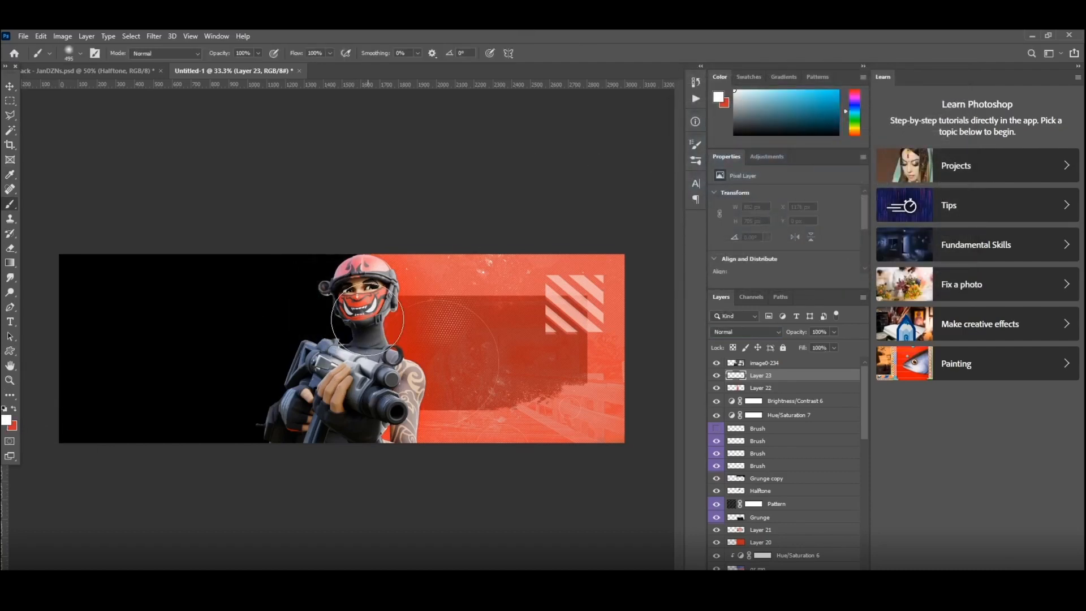
pyautogui.click(362, 318)
pyautogui.hotkey('ctrl', 'z')
pyautogui.click(354, 300)
pyautogui.hotkey('ctrl', 'z')
pyautogui.click(363, 297)
pyautogui.click(389, 387)
pyautogui.hotkey('ctrl', 'z')
pyautogui.click(390, 387)
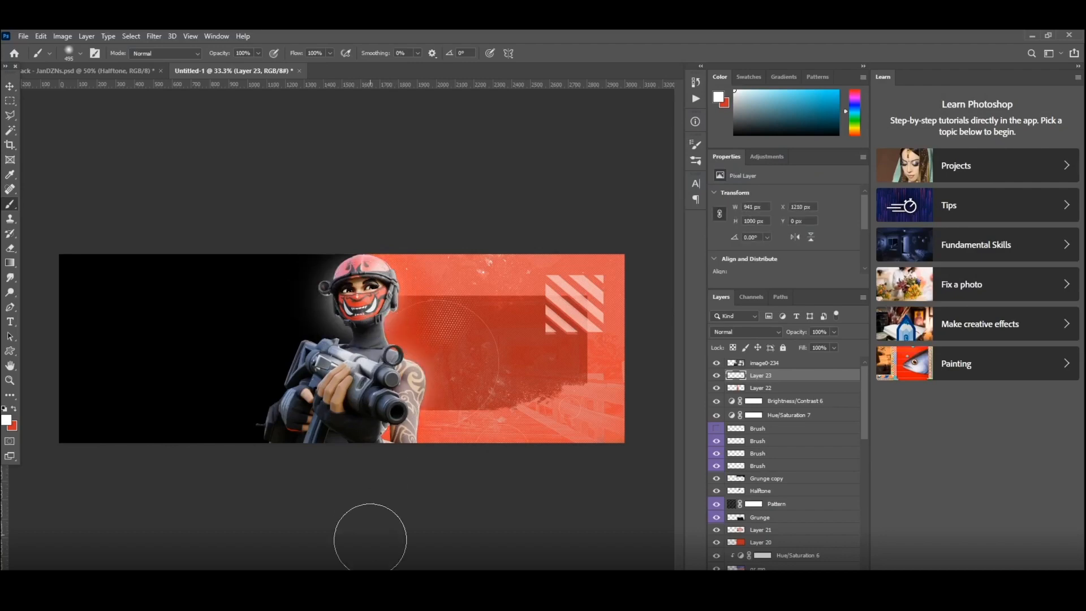
pyautogui.hotkey('ctrl', '-')
pyautogui.hotkey('ctrl', '+')
# - Keep the white glow layer in Normal mode and try a broad white stroke over the black area beside the character
pyautogui.click(739, 331)
pyautogui.click(740, 342)
pyautogui.moveTo(326, 301); pyautogui.dragTo(288, 367)
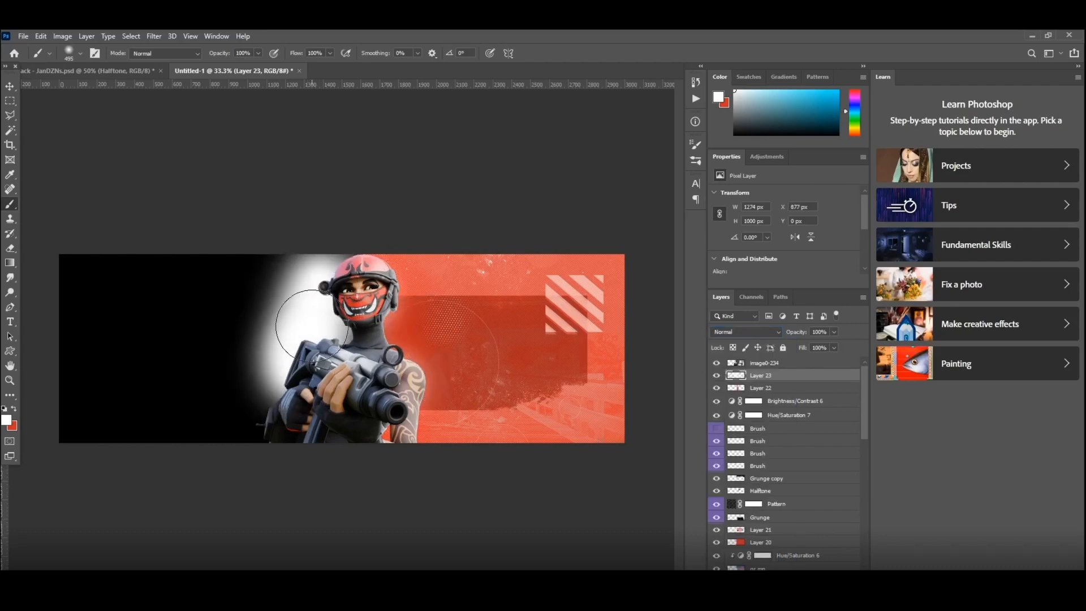
pyautogui.hotkey('ctrl', 'z')
# - Erase the white glow from the black half beside the helmet and compare the banner with Layer 23 hidden and shown
pyautogui.click(11, 249)
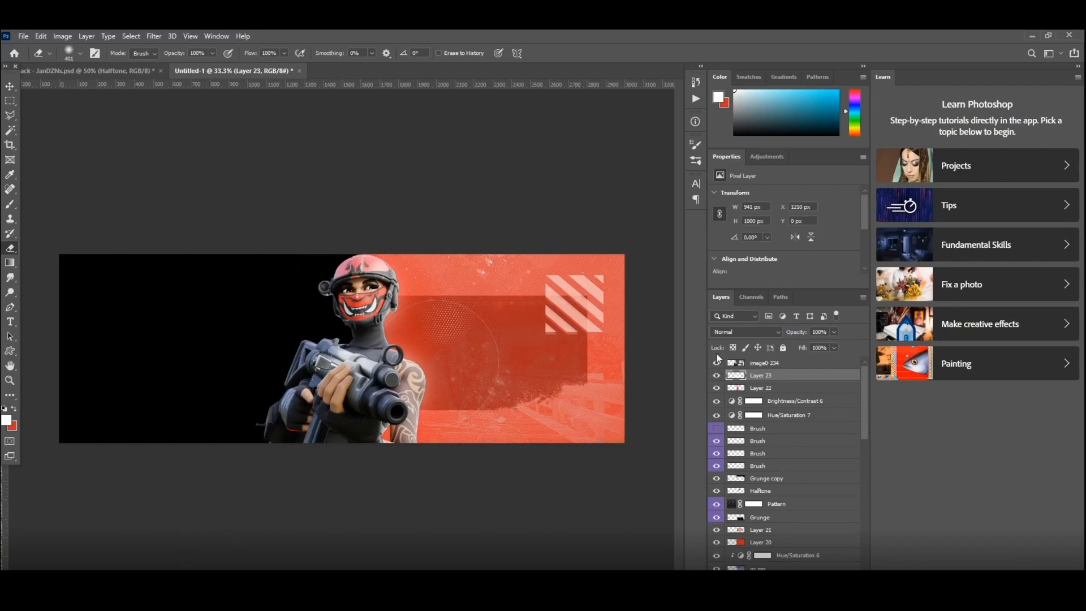
pyautogui.click(716, 376)
pyautogui.click(716, 376)
# - Add a new layer above the image0-234 character layer and clip it to the character
pyautogui.click(775, 365)
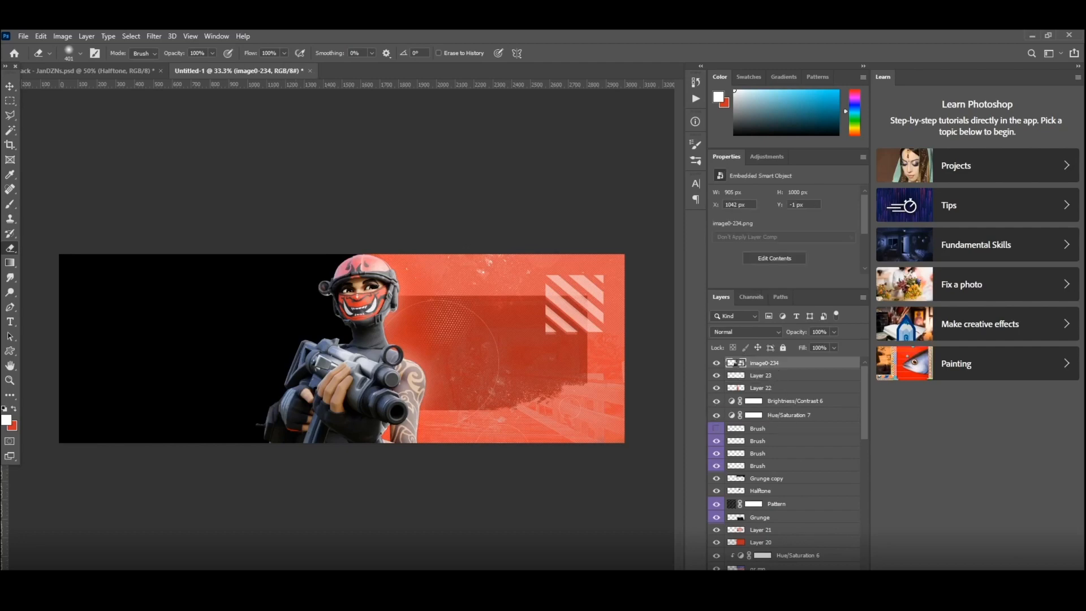
pyautogui.hotkey('ctrl', 'shift', 'alt', 'n')
pyautogui.hotkey('ctrl', 'z')
pyautogui.click(838, 608)
pyautogui.keyDown('alt'); pyautogui.click(798, 366); pyautogui.keyUp('alt')
# - Paint soft red light over the character's edge facing the red half, from the canvas's lower edge up to the helmet
pyautogui.keyDown('alt'); pyautogui.scroll(1, 288, 349); pyautogui.keyUp('alt')
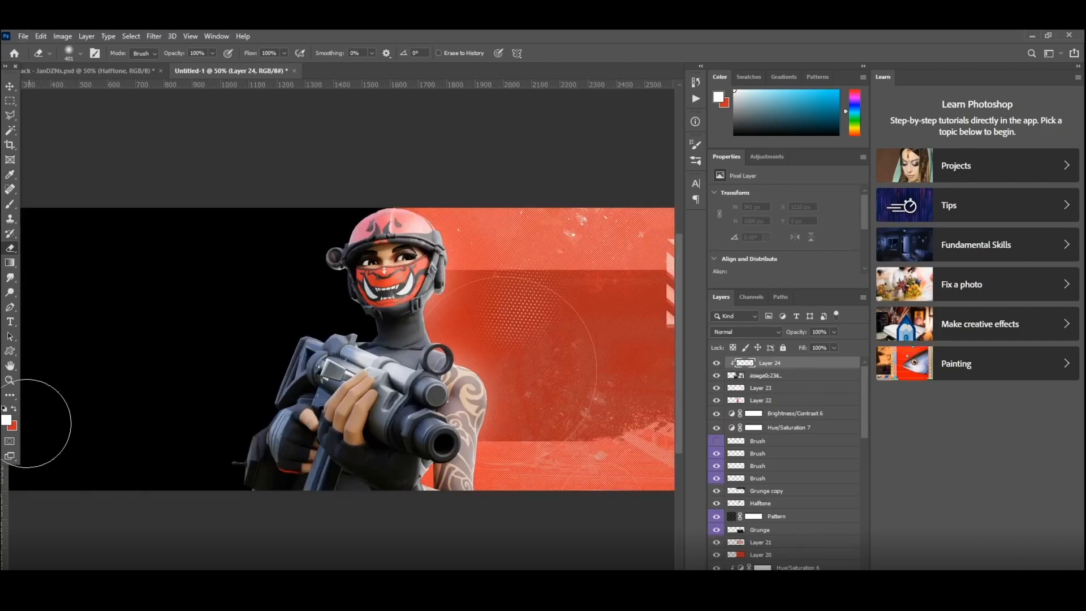
pyautogui.press('x')
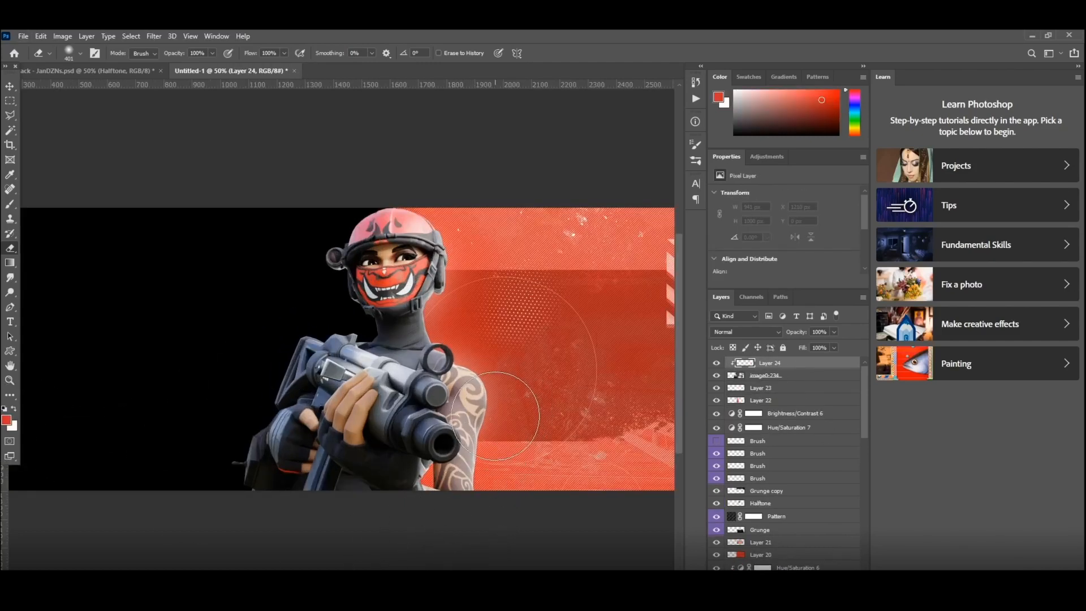
pyautogui.press('b')
pyautogui.moveTo(485, 509); pyautogui.dragTo(435, 188)
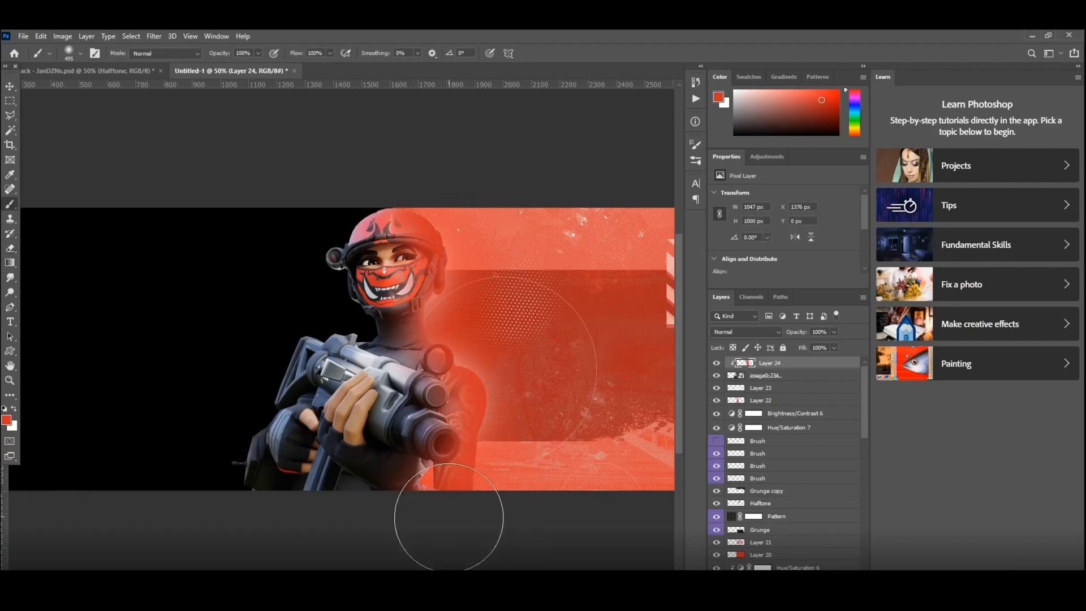
pyautogui.moveTo(449, 521)
pyautogui.mouseDown()
pyautogui.moveTo(445, 483)
pyautogui.moveTo(478, 371)
pyautogui.moveTo(469, 314)
pyautogui.moveTo(514, 278)
pyautogui.mouseUp()
pyautogui.hotkey('ctrl', '-')
pyautogui.hotkey('ctrl', '-')
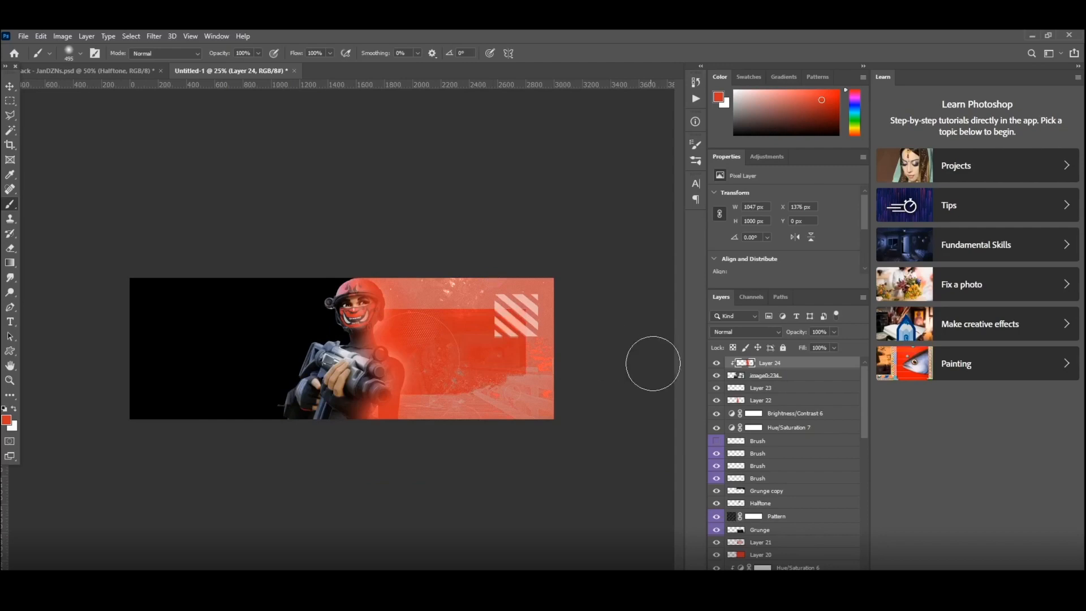
# - Set the blend mode of the clipped red light layer to Soft Light
pyautogui.click(735, 332)
pyautogui.click(729, 478)
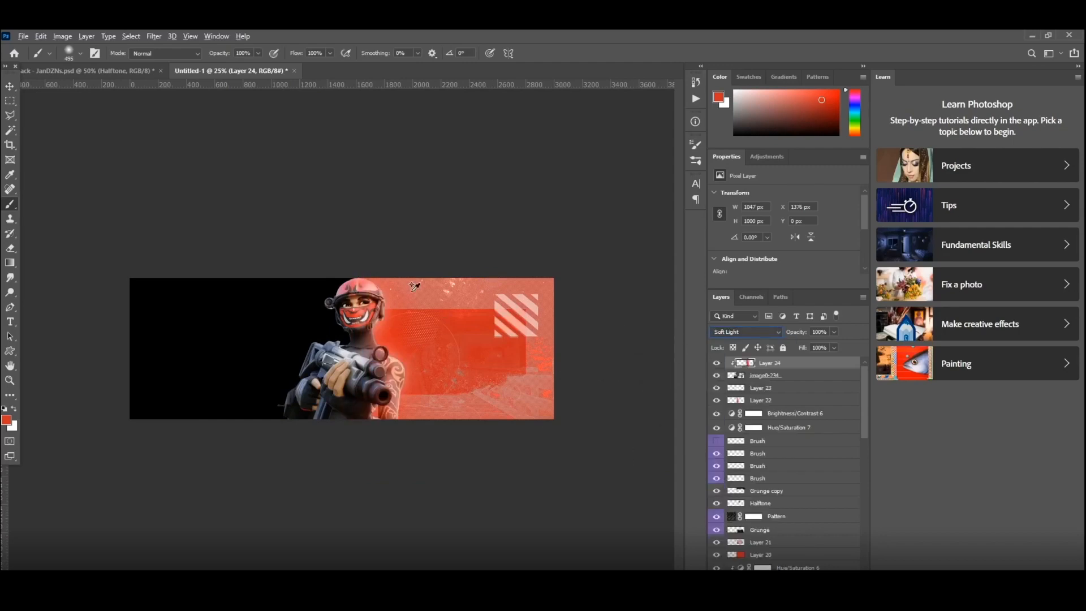
pyautogui.click(10, 87)
pyautogui.hotkey('ctrl', '+')
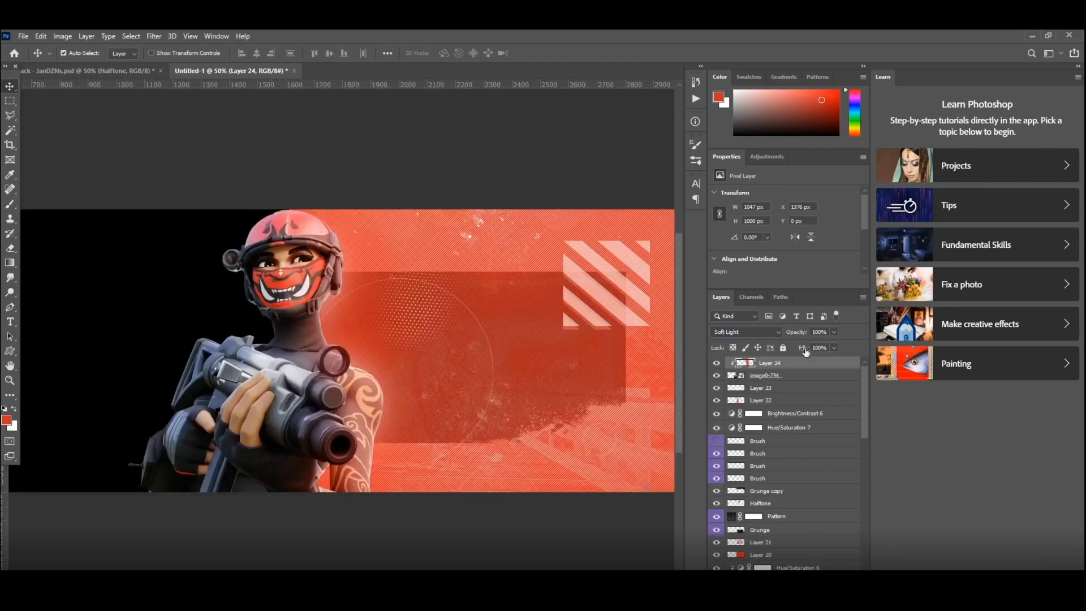
# - Lower Layer 24's opacity to 27% and compare the character with the layer hidden and shown
pyautogui.click(717, 364)
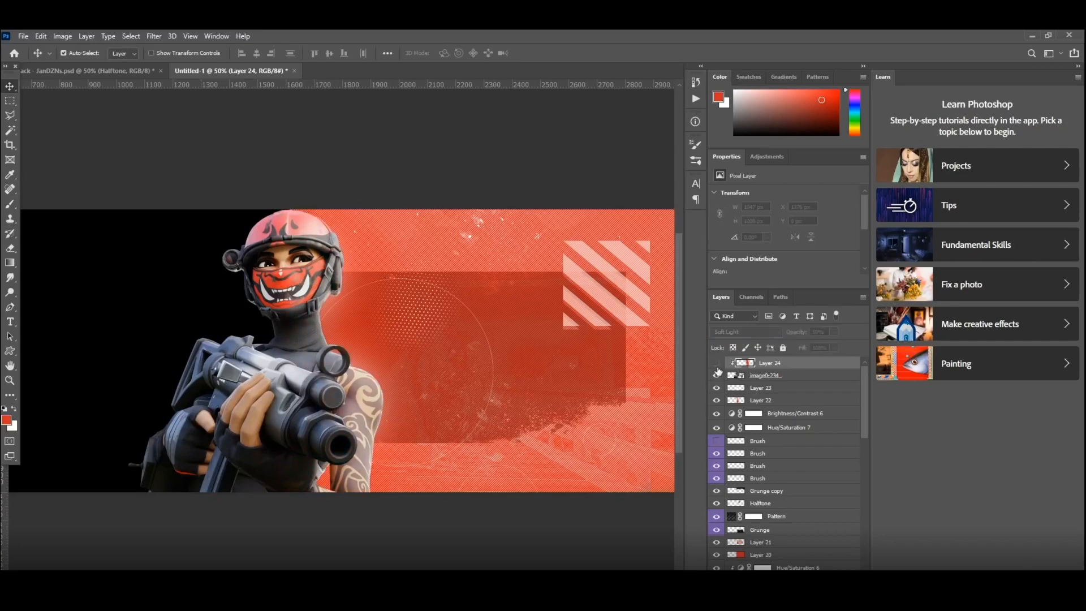
pyautogui.click(717, 364)
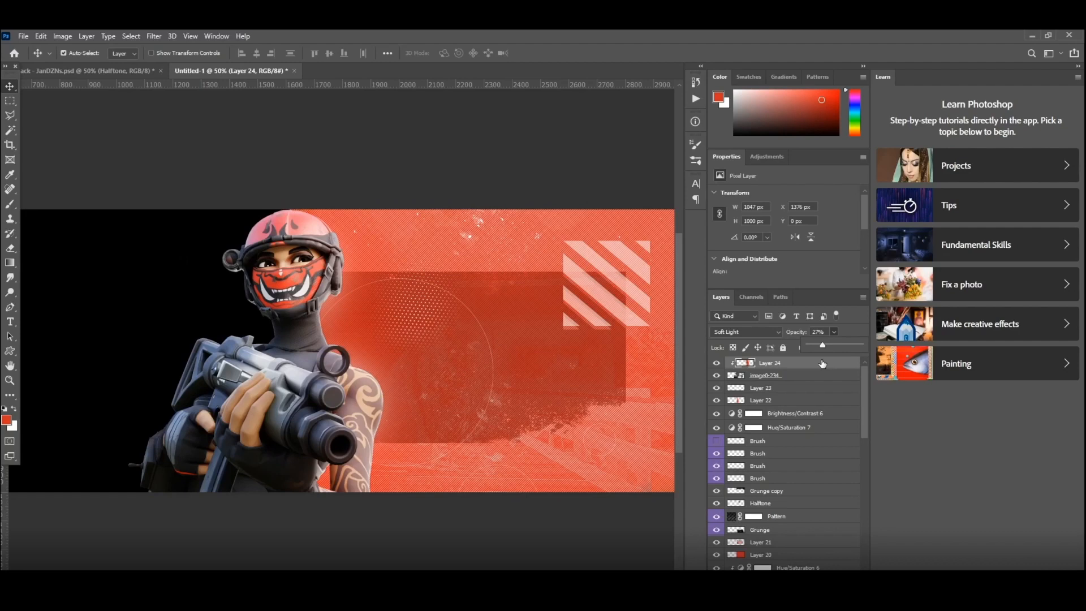
pyautogui.scroll(-3, 436, 158)
pyautogui.scroll(2, 394, 290)
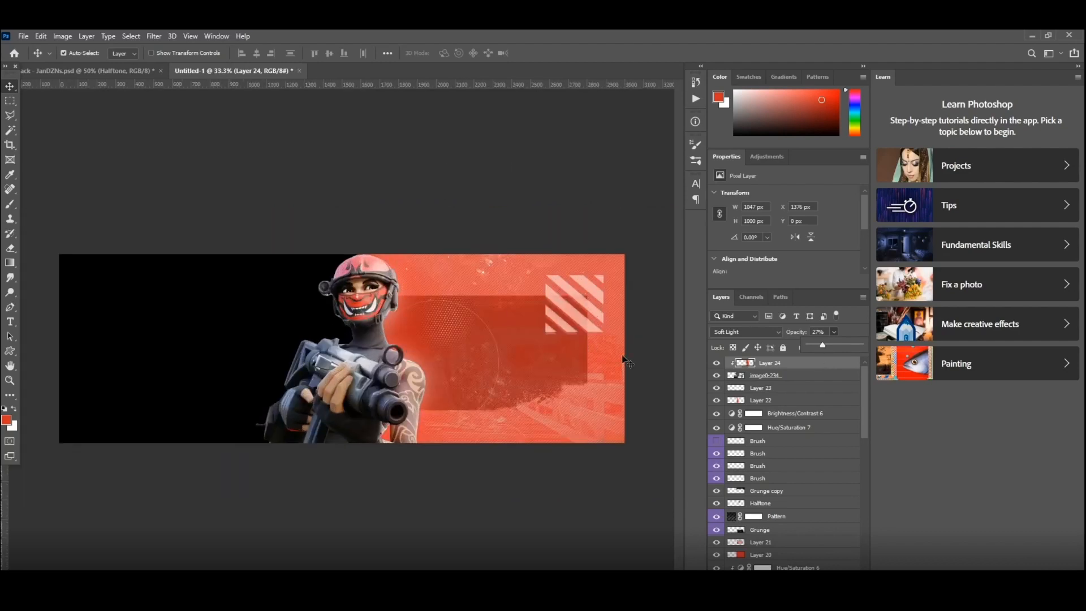
pyautogui.click(717, 364)
pyautogui.click(717, 364)
# - Add a new layer clipped to the character above Layer 24 and set the foreground color to black (#000000)
pyautogui.hotkey('ctrl', 'shift', 'alt', 'n')
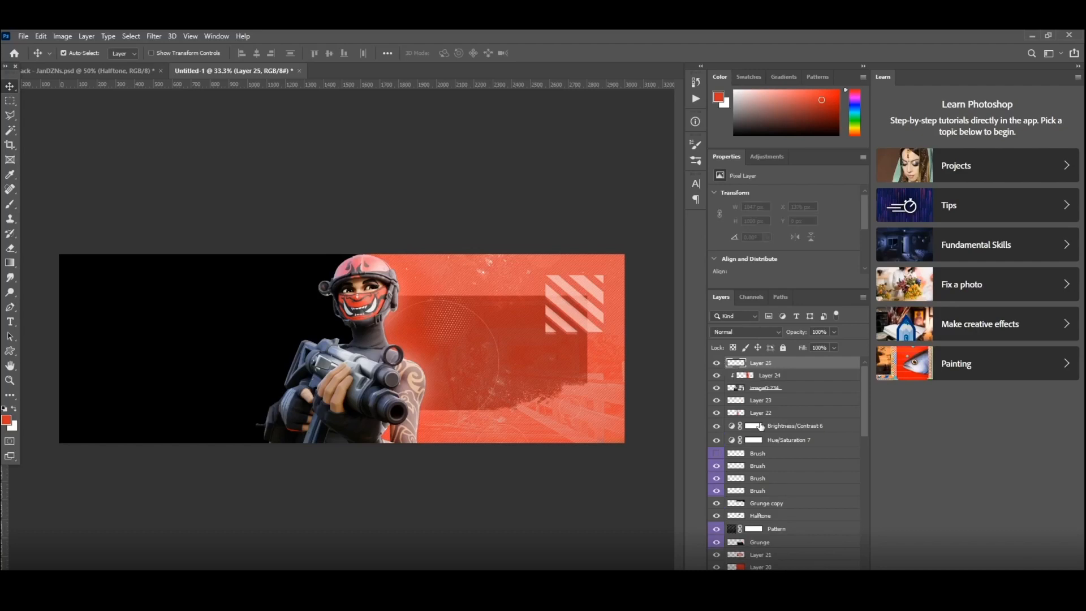
pyautogui.keyDown('alt'); pyautogui.click(777, 366); pyautogui.keyUp('alt')
pyautogui.scroll(2, 475, 350)
pyautogui.click(7, 421)
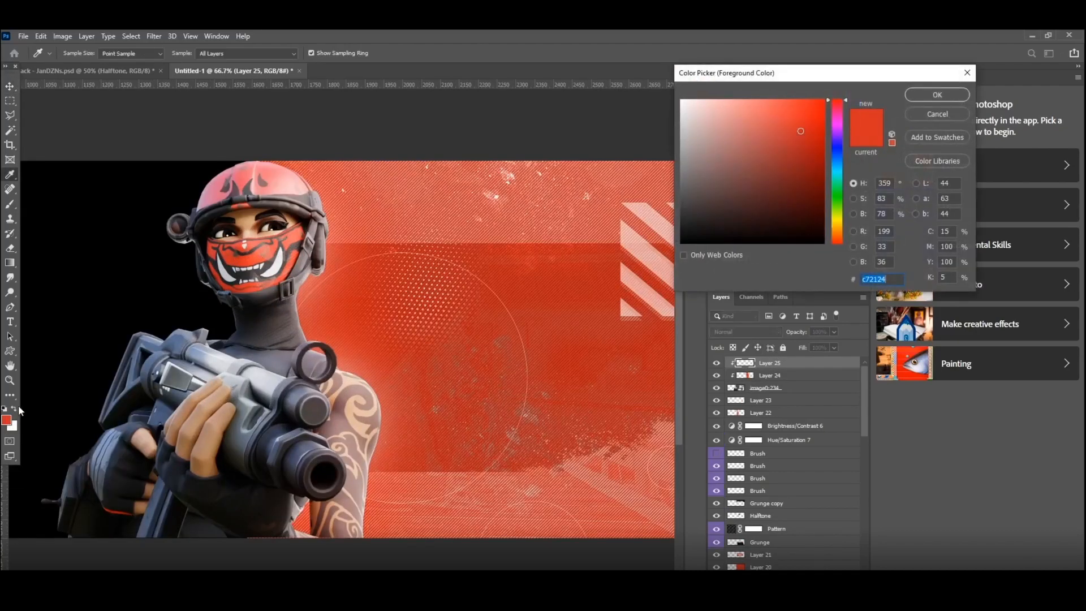
pyautogui.click(937, 113)
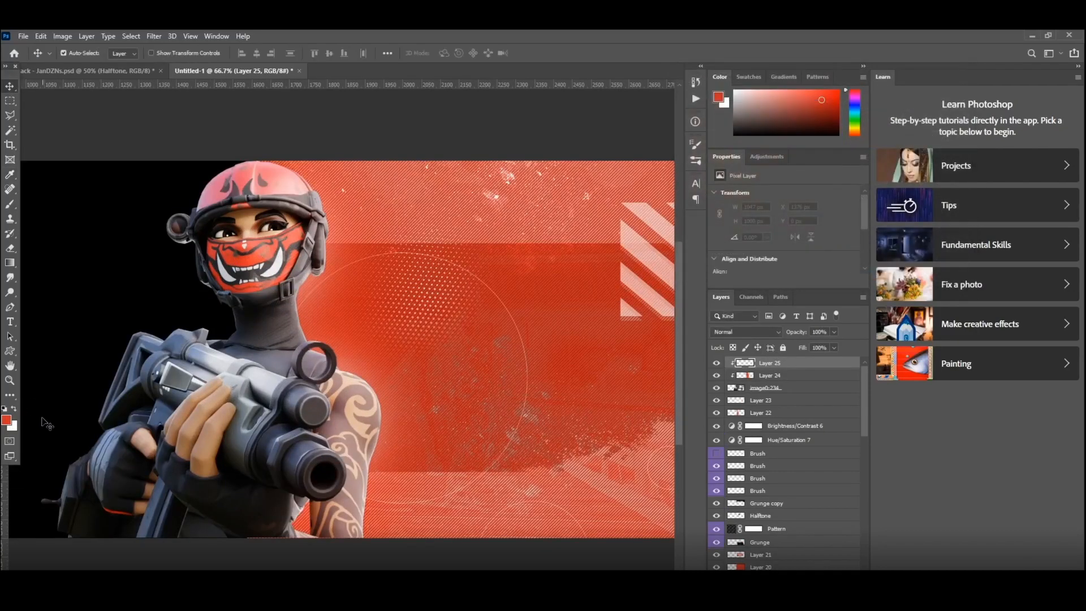
pyautogui.click(13, 410)
pyautogui.click(7, 420)
pyautogui.write('000000')
pyautogui.click(941, 95)
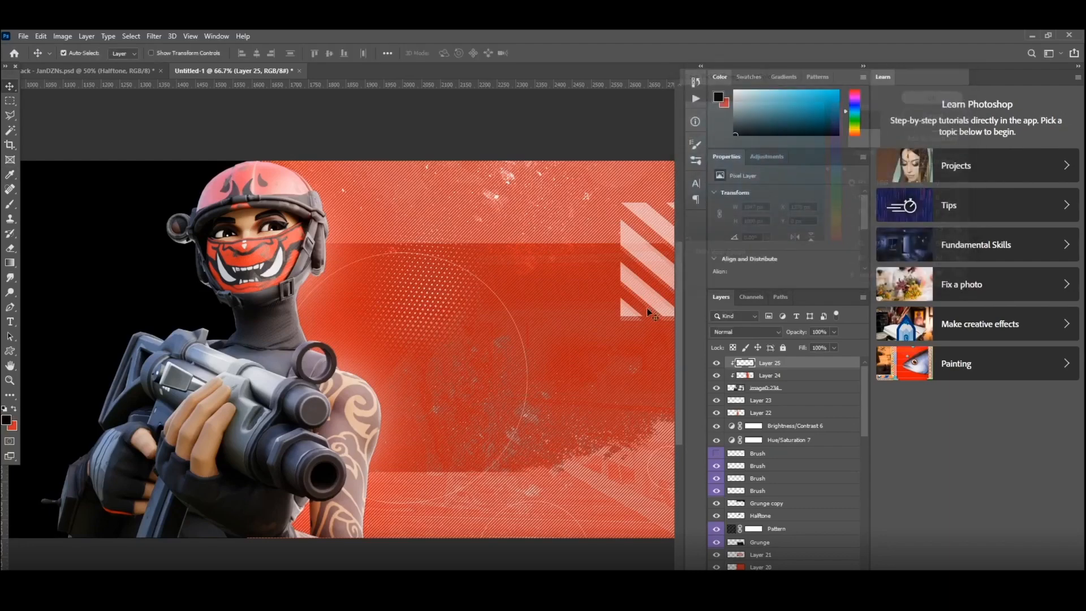
# - Paint soft black shading on Layer 25 over the character's helmet, neck, torso and weapon with a large soft brush
pyautogui.press('b')
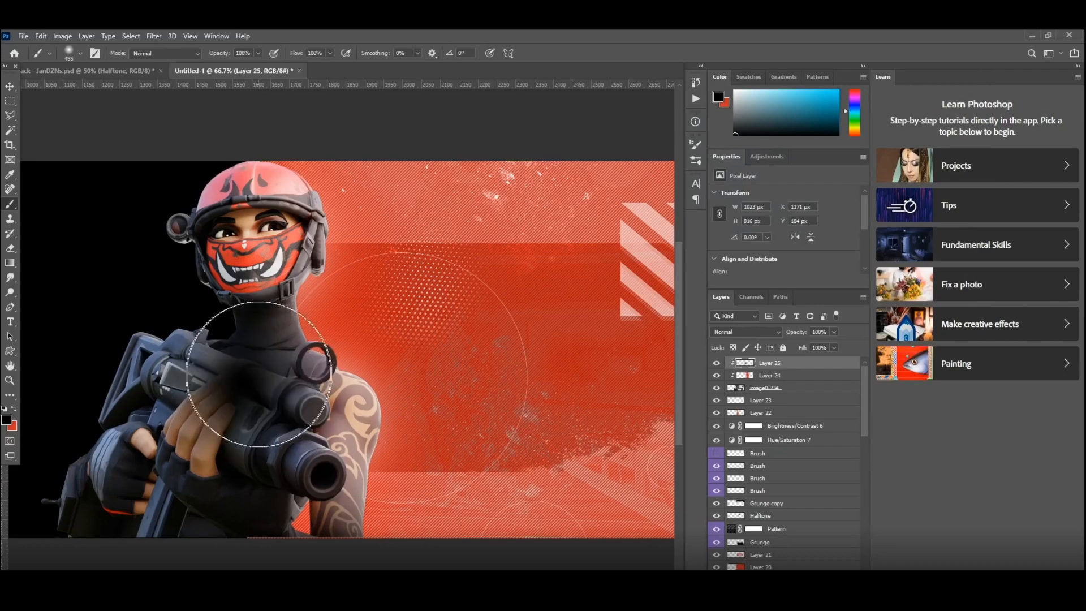
pyautogui.hotkey('alt', '[')
pyautogui.scroll(-1, 270, 144)
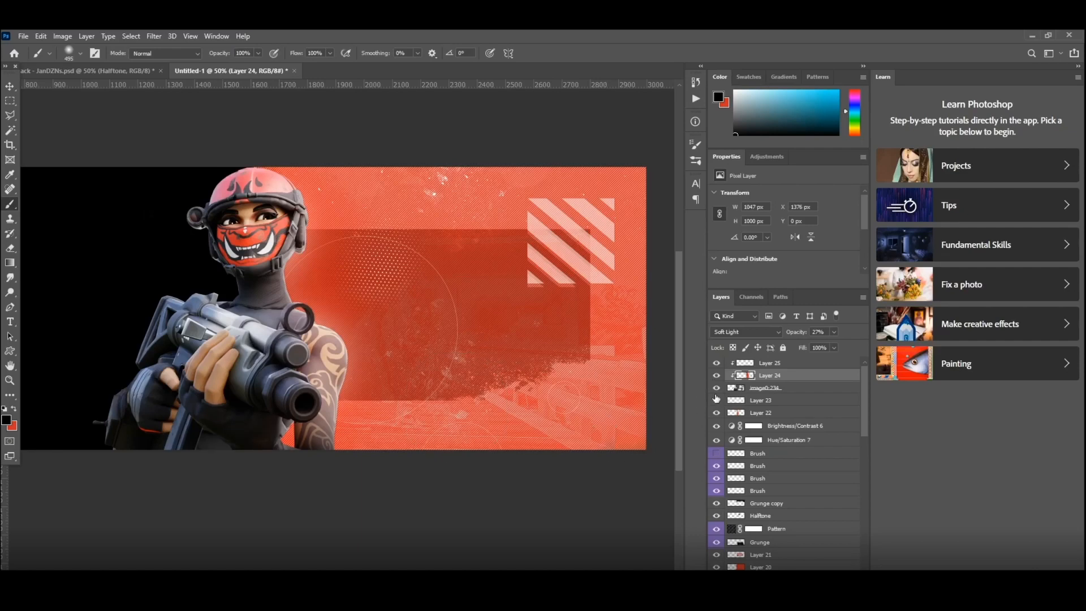
pyautogui.click(775, 363)
pyautogui.moveTo(237, 134)
pyautogui.mouseDown()
pyautogui.moveTo(268, 138)
pyautogui.moveTo(231, 143)
pyautogui.moveTo(210, 160)
pyautogui.mouseUp()
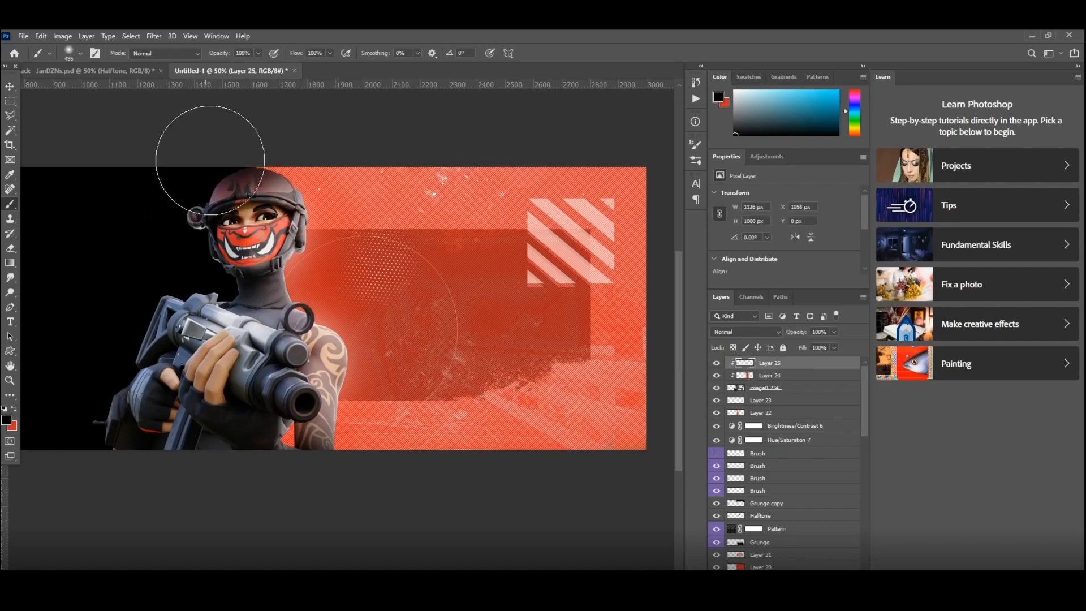
pyautogui.moveTo(249, 441); pyautogui.dragTo(291, 362)
pyautogui.moveTo(283, 316); pyautogui.dragTo(195, 363)
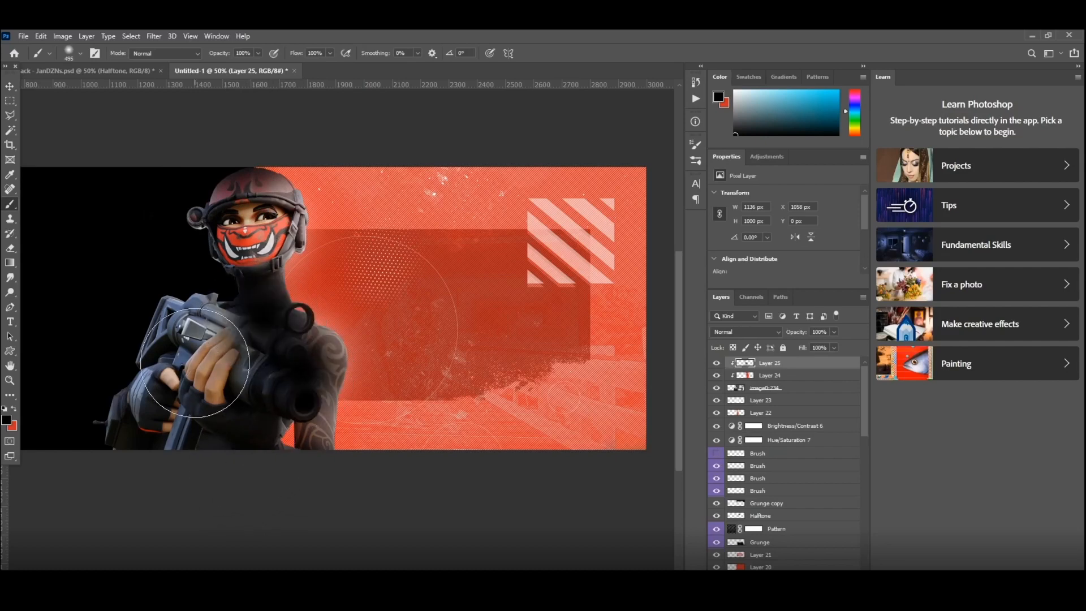
# - Set Layer 25's blend mode to Soft Light and compare the character with the shading hidden and shown
pyautogui.click(746, 331)
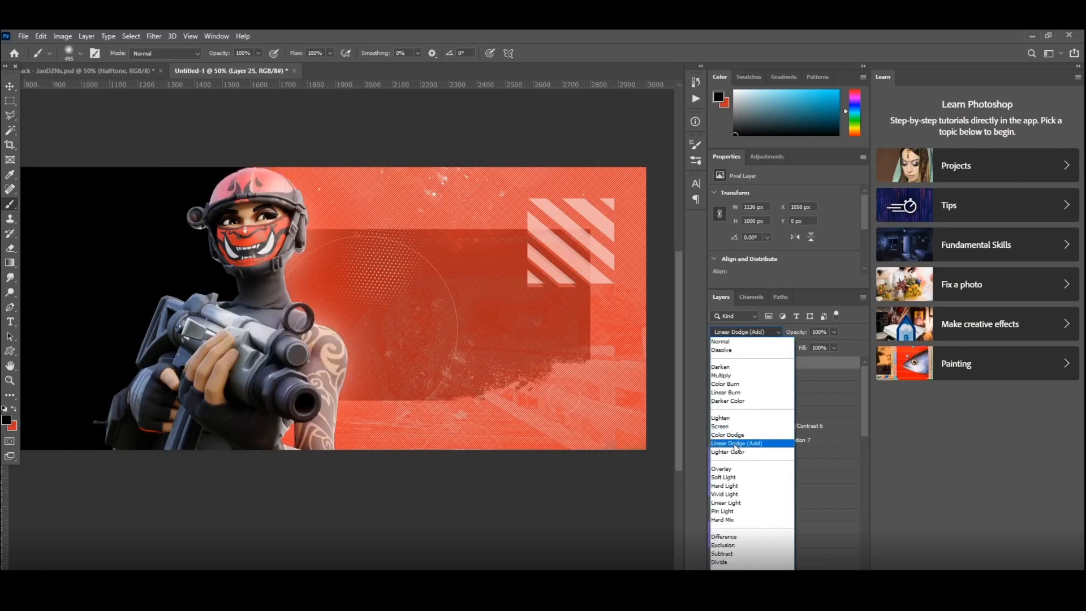
pyautogui.click(727, 477)
pyautogui.click(717, 364)
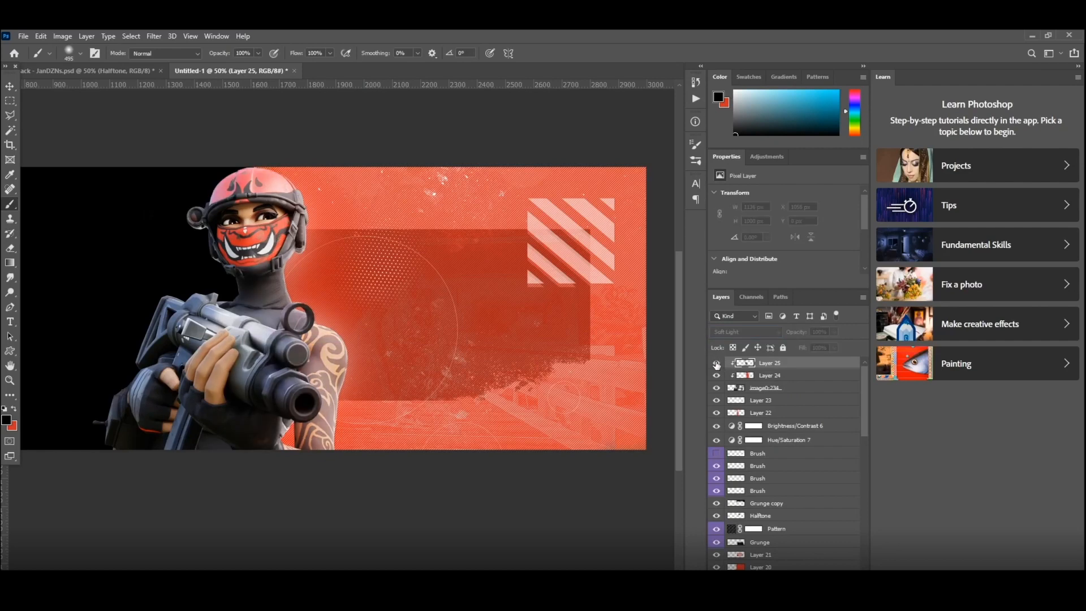
pyautogui.click(716, 364)
# - Lower Layer 25's opacity to 64% and compare the character with the shading hidden and shown
pyautogui.moveTo(832, 334); pyautogui.dragTo(814, 346)
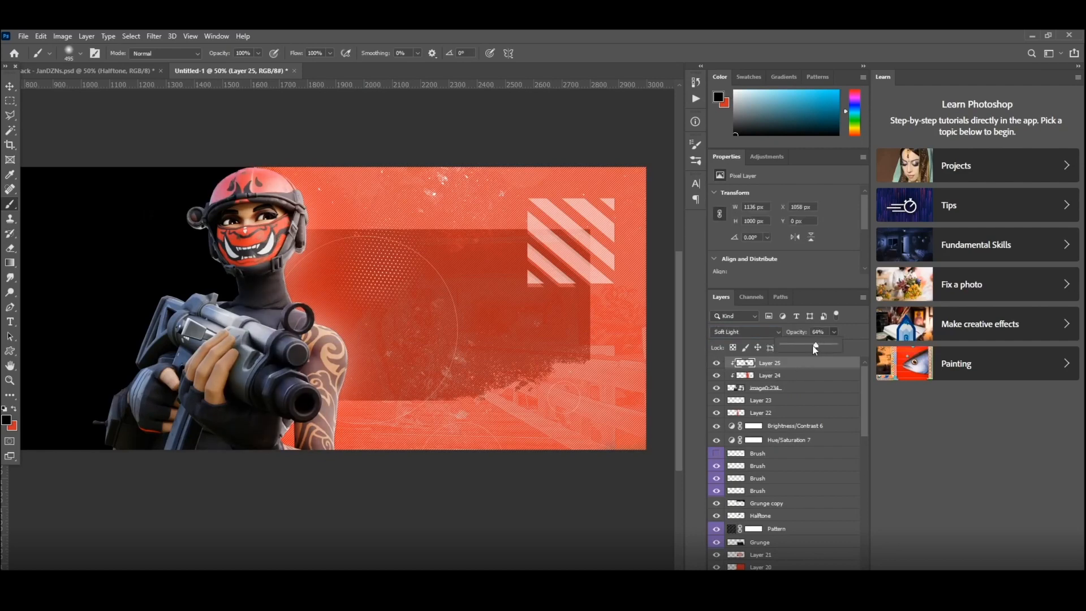
pyautogui.click(717, 365)
pyautogui.click(717, 365)
pyautogui.press('e')
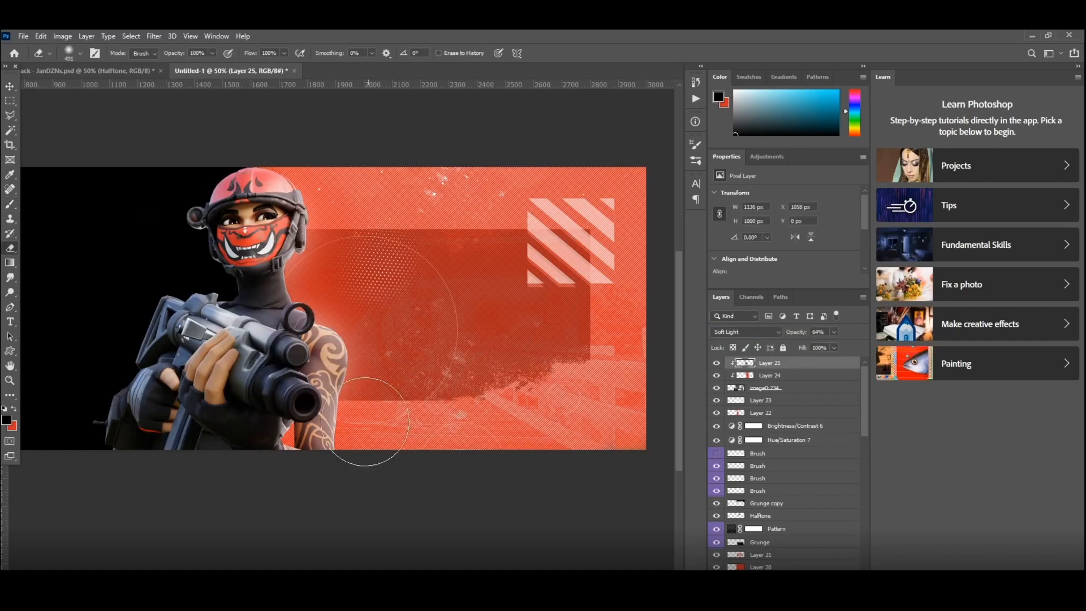
pyautogui.click(717, 364)
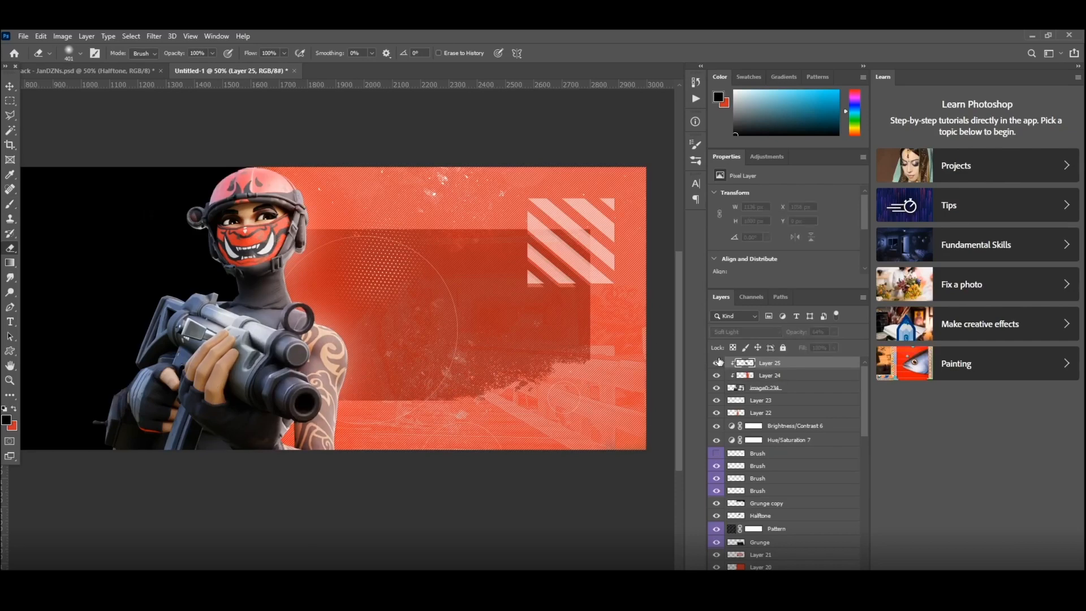
pyautogui.click(717, 364)
# - Add a new layer directly above Layer 23, beneath the character image
pyautogui.scroll(-3, 349, 333)
pyautogui.scroll(3, 334, 302)
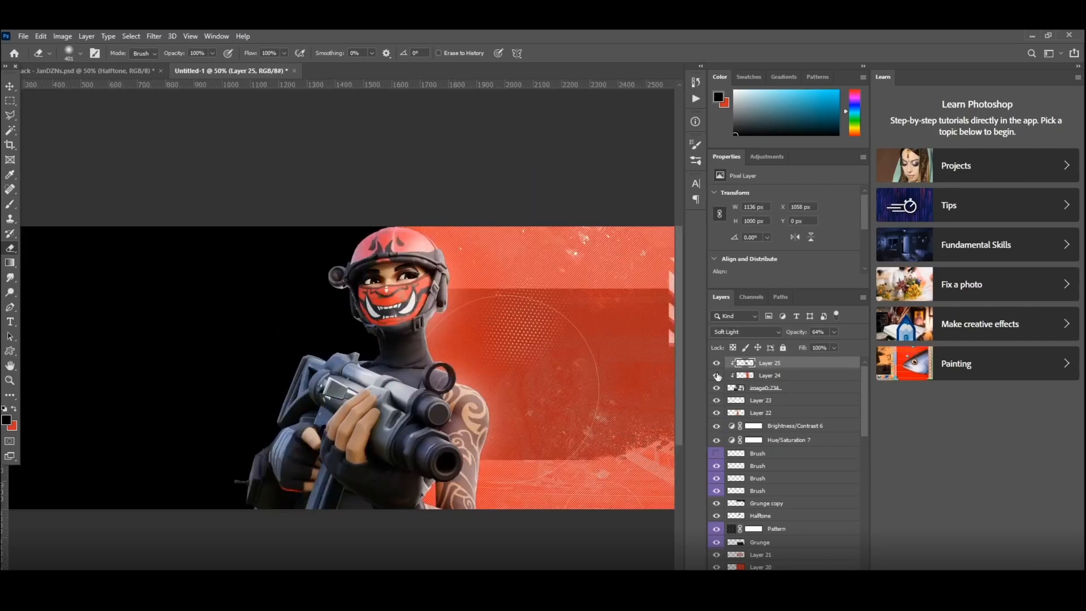
pyautogui.hotkey('ctrl', '-')
pyautogui.scroll(1, 428, 374)
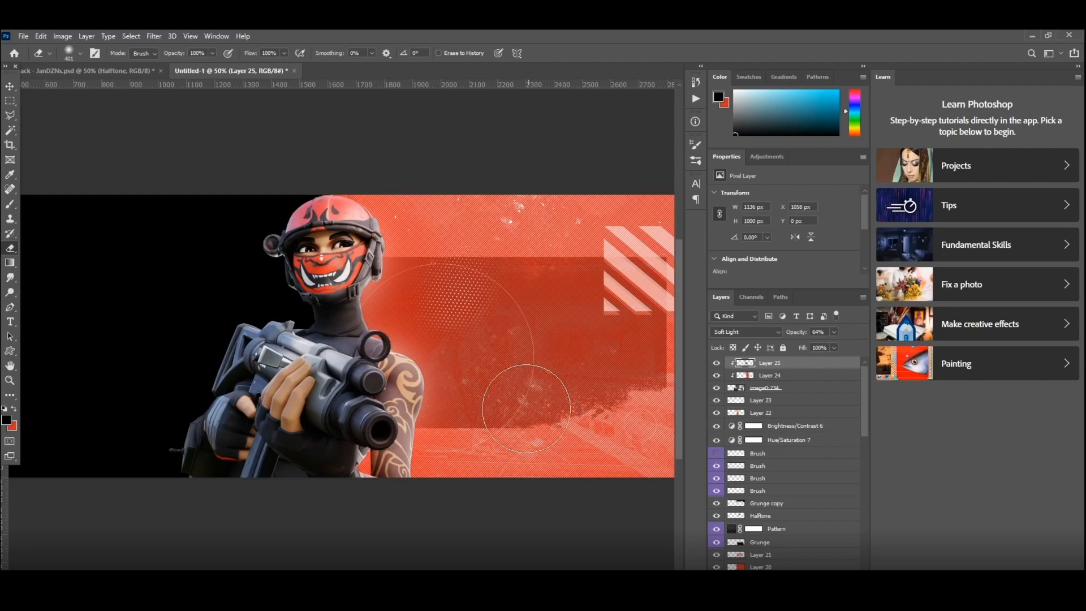
pyautogui.scroll(-1, 746, 465)
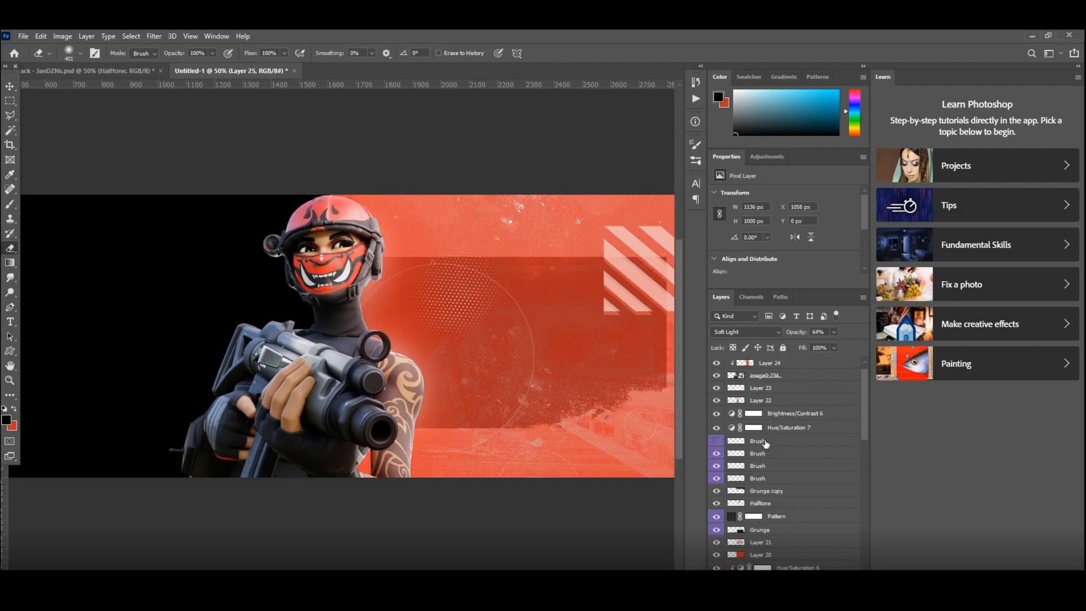
pyautogui.scroll(1, 763, 444)
pyautogui.click(779, 400)
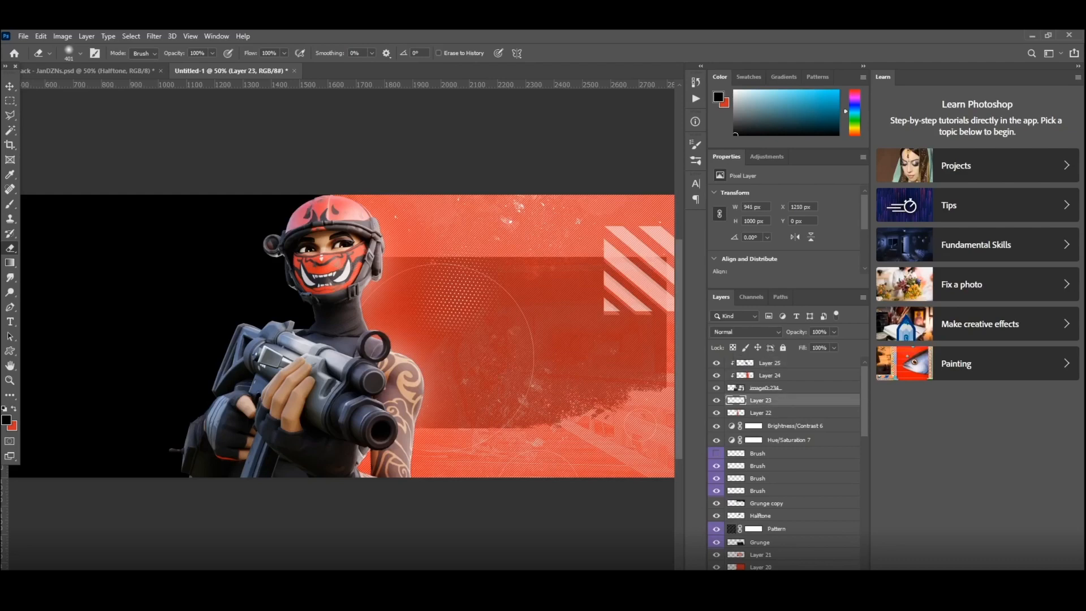
pyautogui.hotkey('ctrl', 'shift', 'alt', 'n')
pyautogui.hotkey('ctrl', '-')
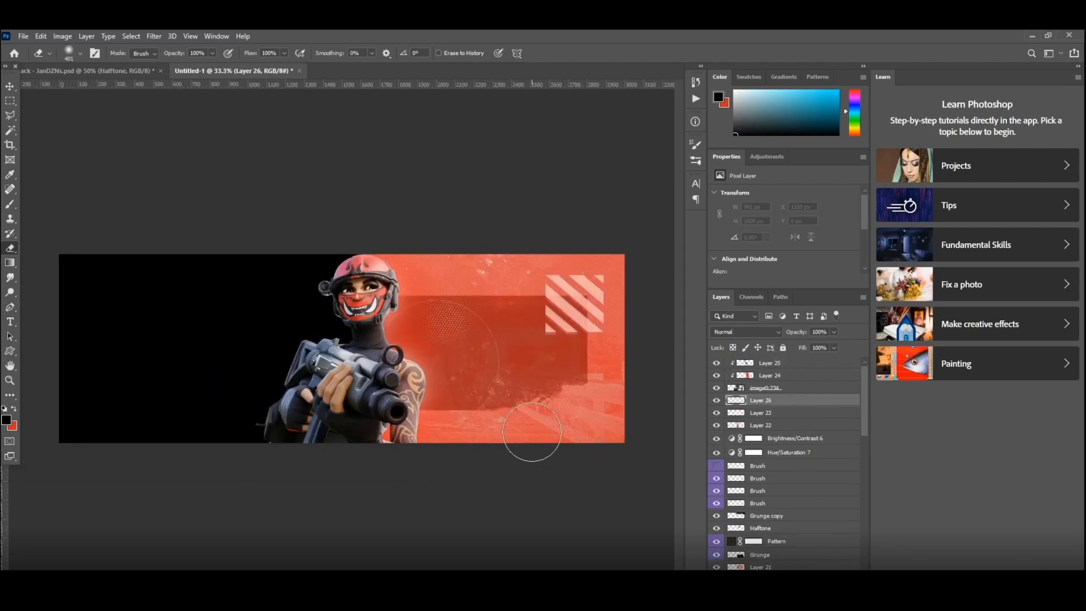
# - Draw a text box about 1386 x 809 px across the banner's black half and enter "NAME" as its text
pyautogui.scroll(1, 531, 431)
pyautogui.scroll(-1, 362, 399)
pyautogui.scroll(1, 126, 307)
pyautogui.scroll(-1, 139, 314)
pyautogui.click(11, 322)
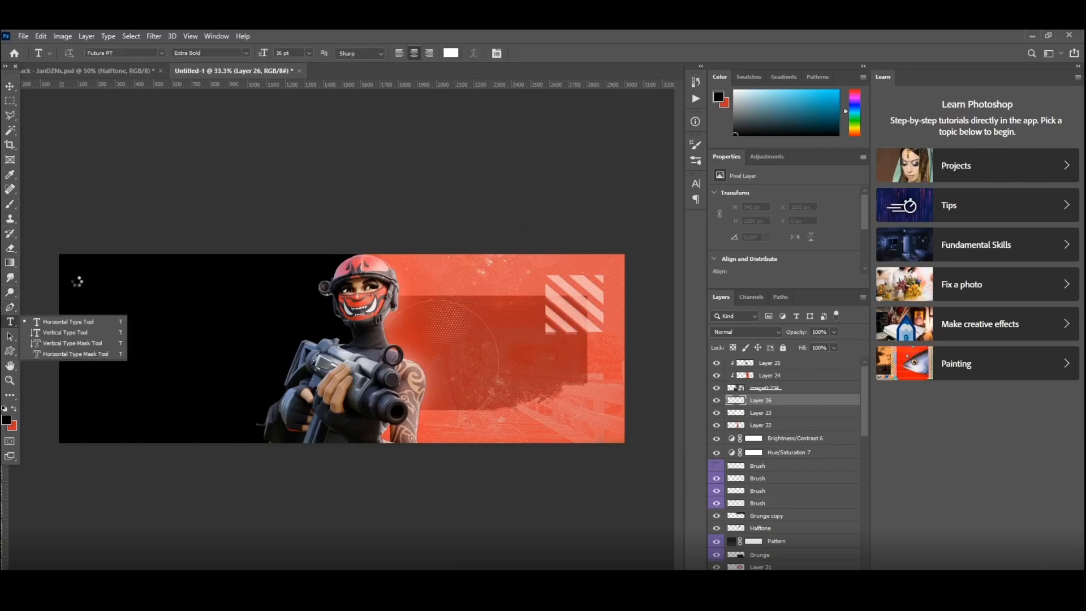
pyautogui.moveTo(74, 280); pyautogui.dragTo(335, 433)
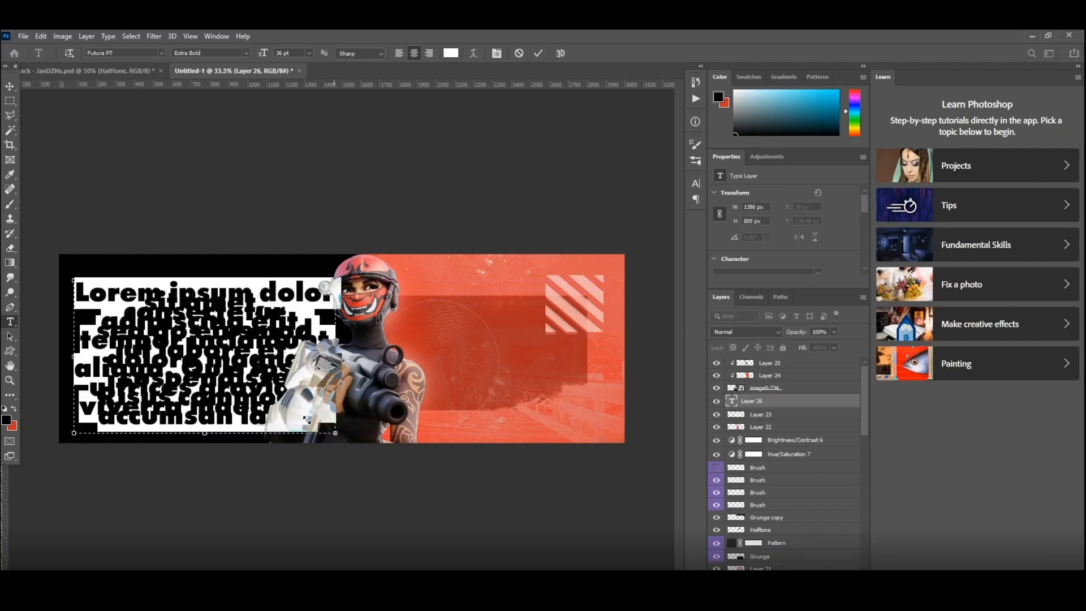
pyautogui.click(307, 417)
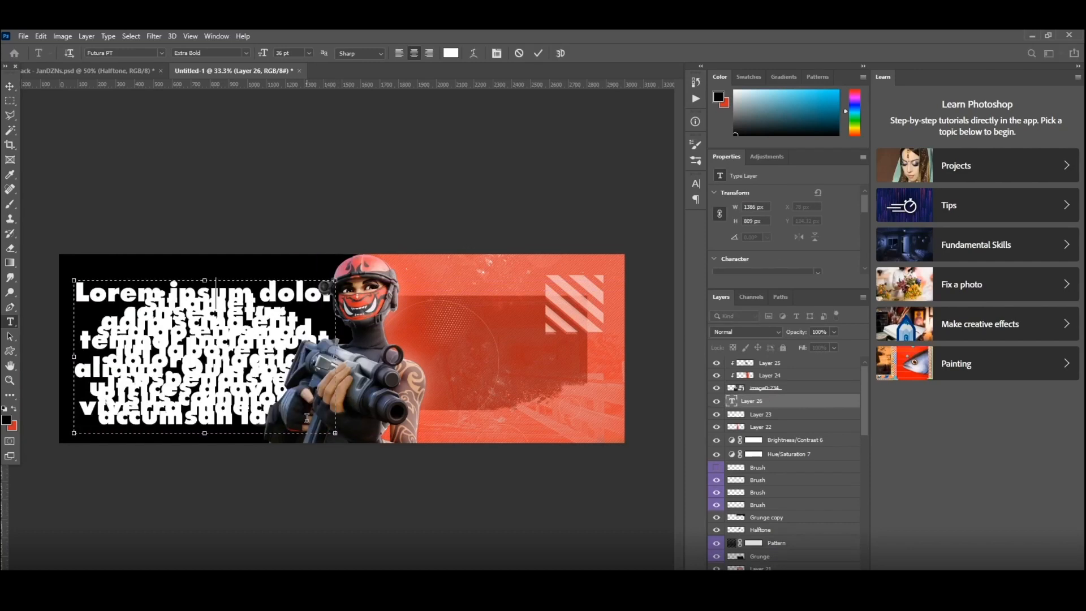
pyautogui.write('Na')
pyautogui.hotkey('ctrl', 'shift', 'k')
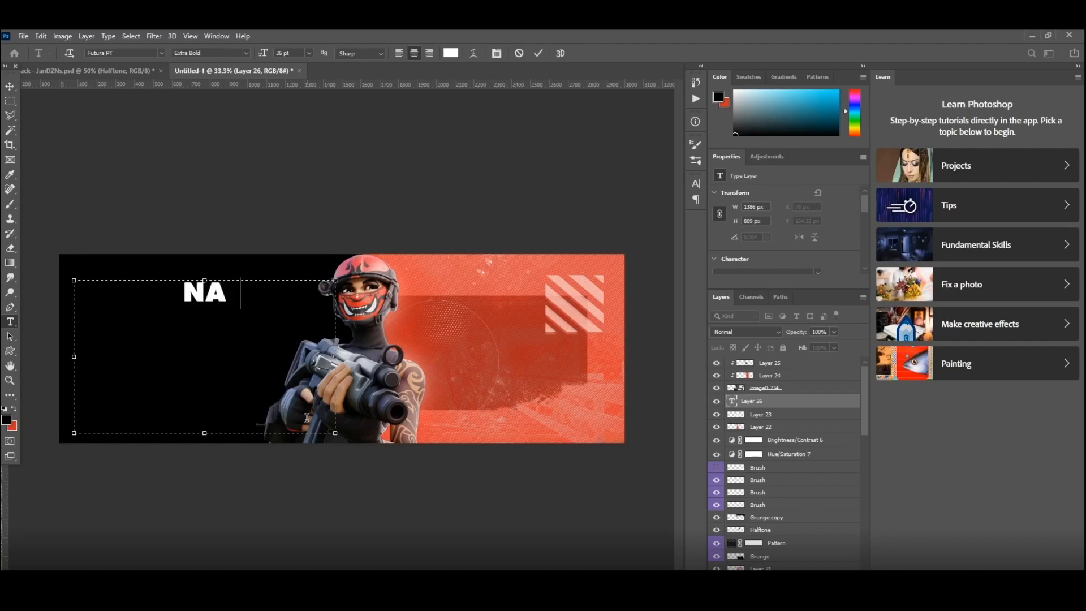
pyautogui.write('me')
# - Set the whole NAME text to the Bebas Neue Regular font and commit the text edit
pyautogui.hotkey('ctrl', 'a')
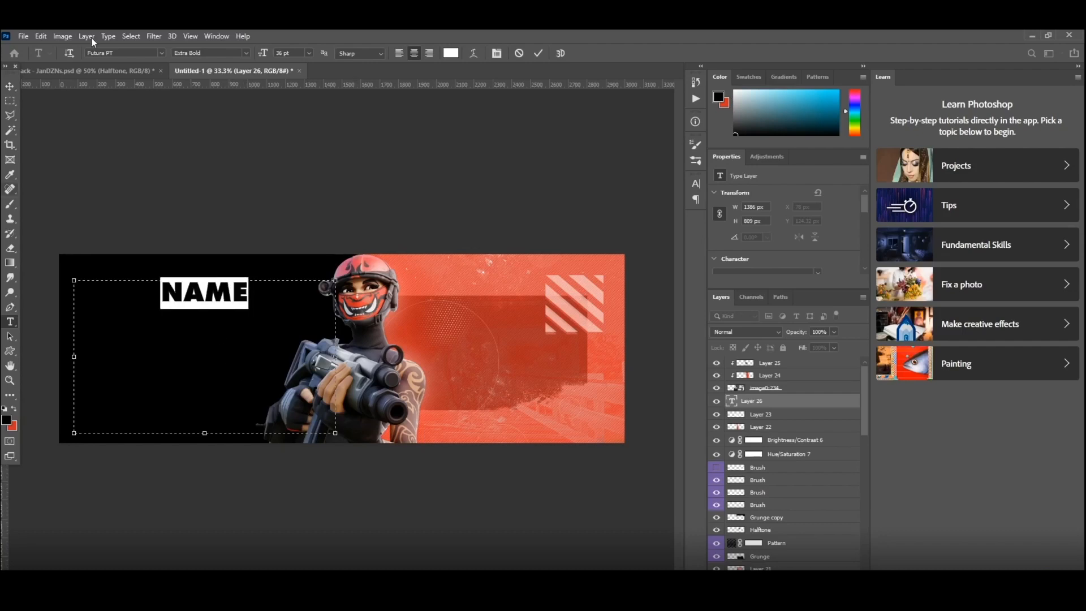
pyautogui.click(168, 50)
pyautogui.click(170, 298)
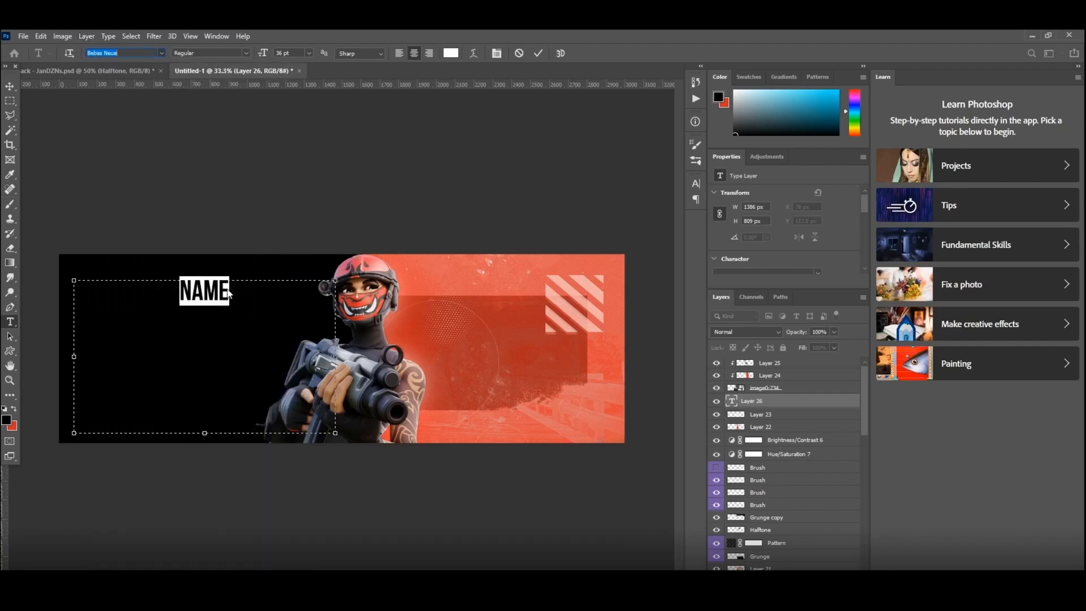
pyautogui.click(10, 86)
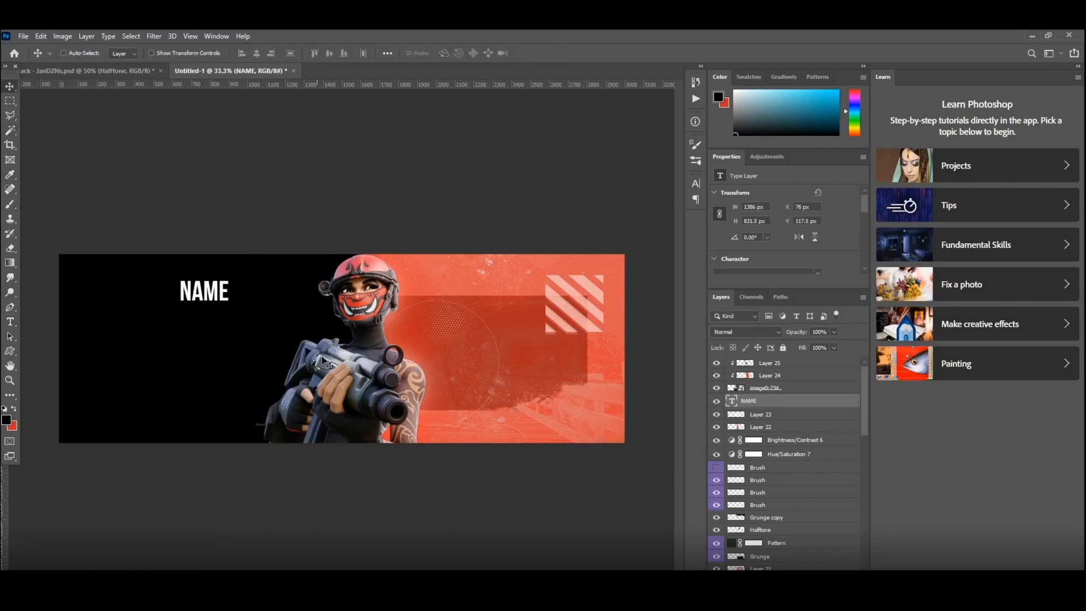
pyautogui.hotkey('ctrl', 't')
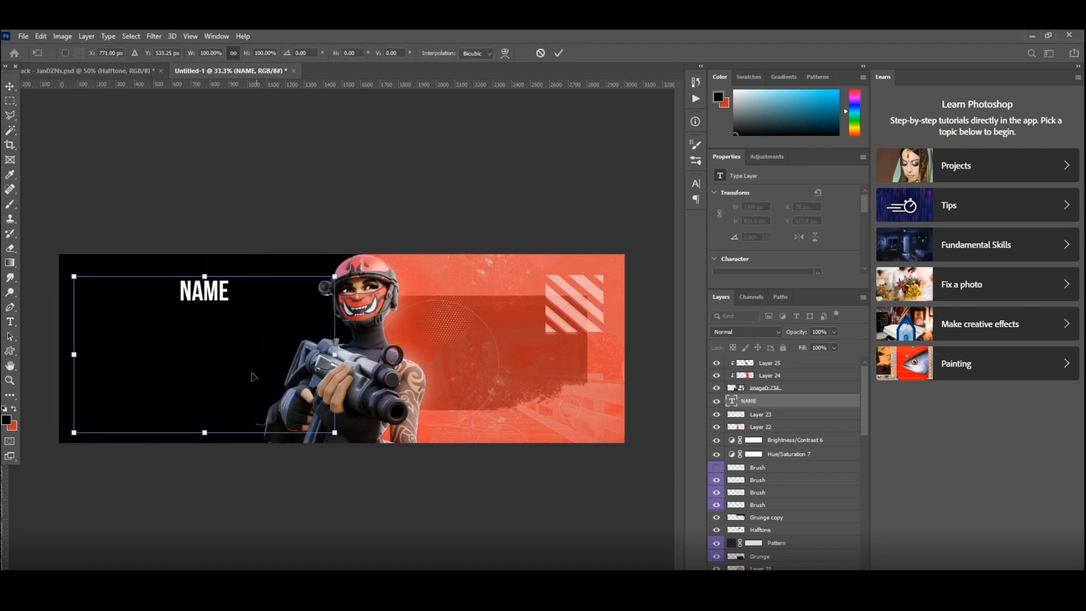
pyautogui.moveTo(205, 432)
pyautogui.mouseDown()
pyautogui.moveTo(205, 334)
pyautogui.moveTo(213, 432)
pyautogui.mouseUp()
pyautogui.press('Return')
# - Select the whole word NAME for editing and try larger font sizes of 72 pt and 300 pt
pyautogui.press('t')
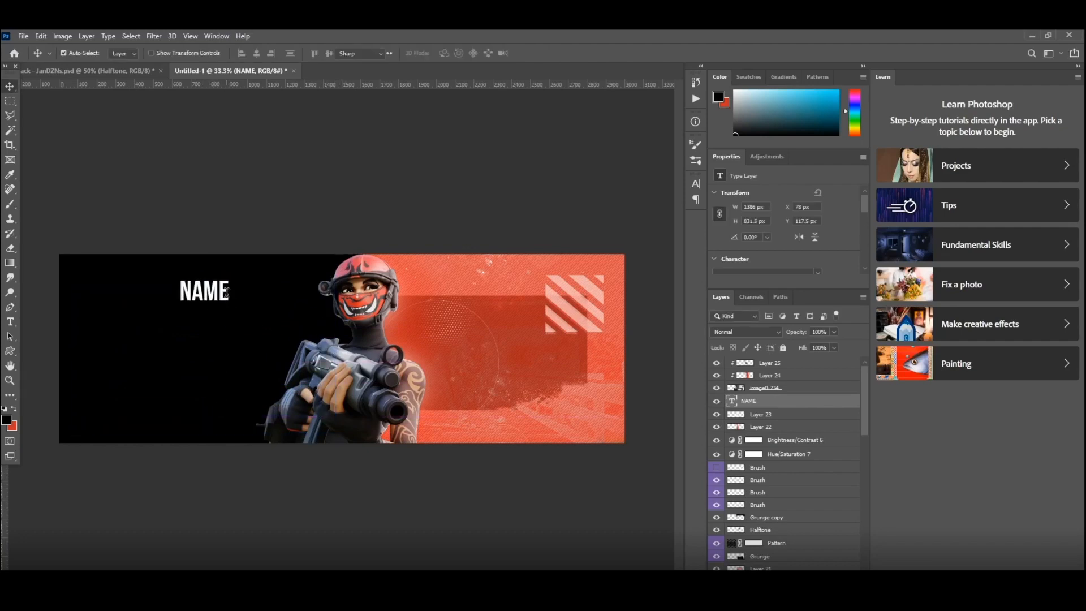
pyautogui.doubleClick(226, 292)
pyautogui.click(309, 53)
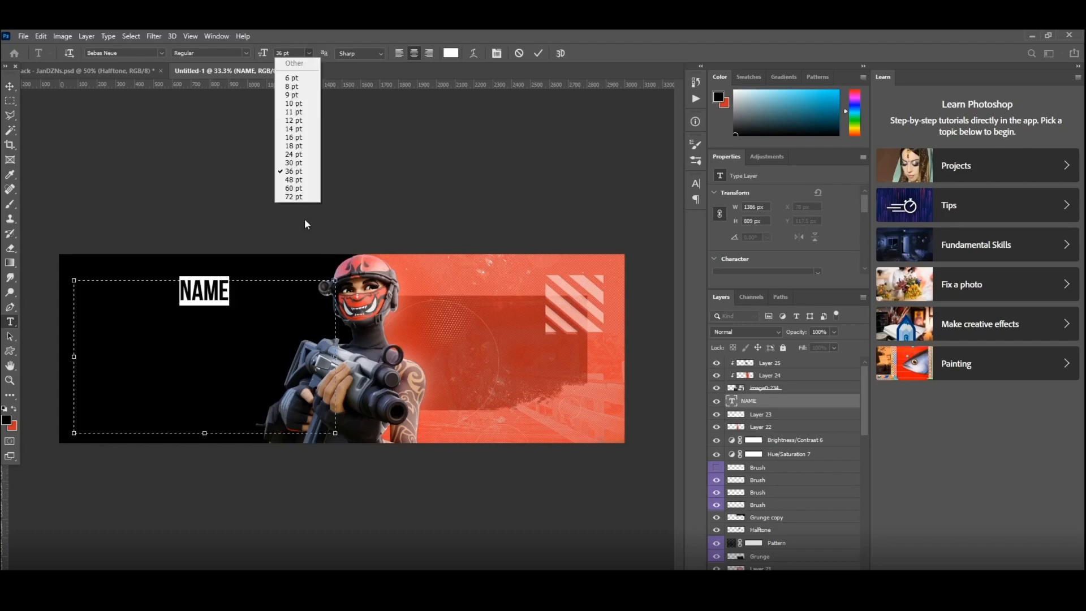
pyautogui.click(301, 197)
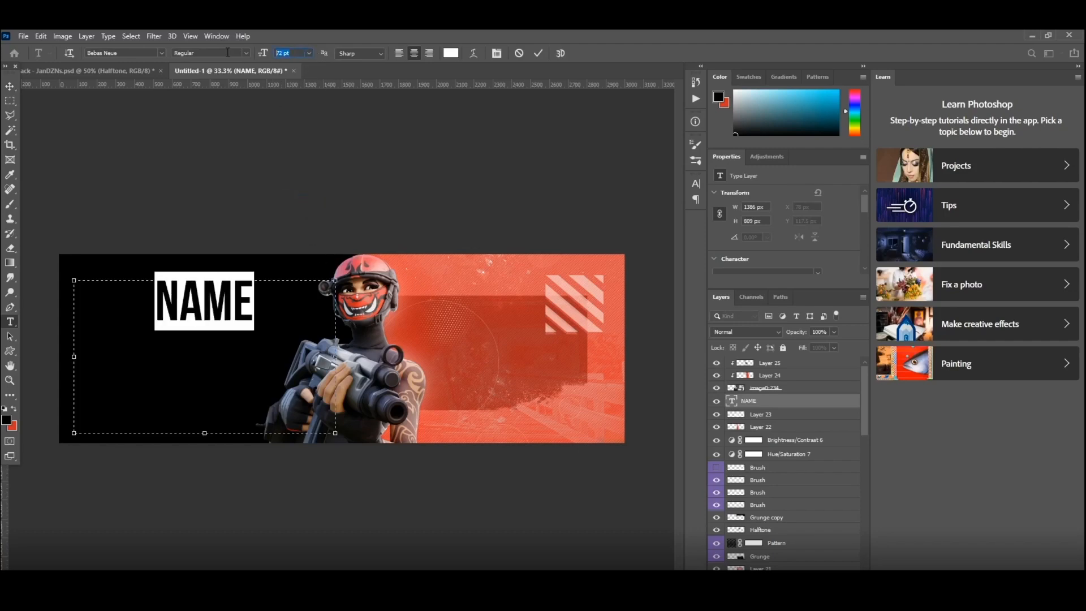
pyautogui.write('300')
pyautogui.press('Return')
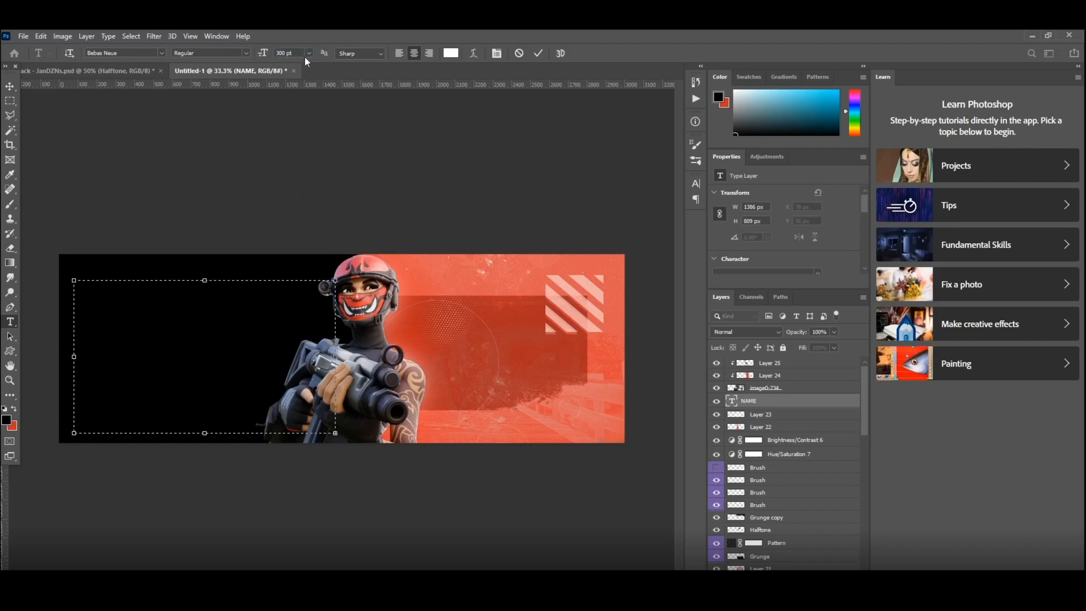
# - Reduce the NAME text's size, trying 250 pt and 200 pt, set it to 175 pt and commit the edit
pyautogui.click(286, 54)
pyautogui.write('250')
pyautogui.press('Return')
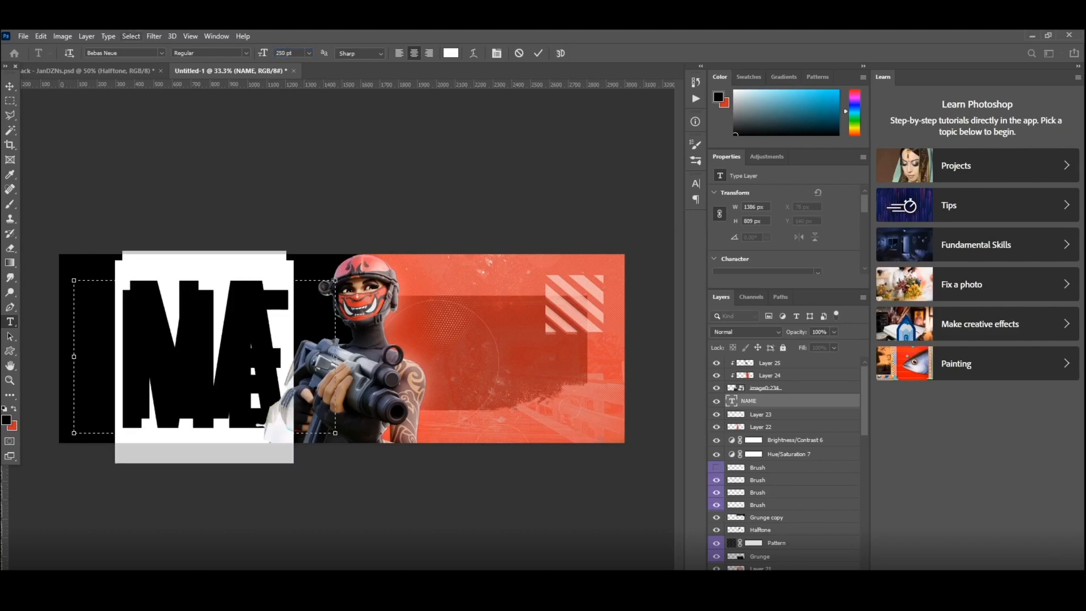
pyautogui.click(280, 53)
pyautogui.write('200')
pyautogui.press('Return')
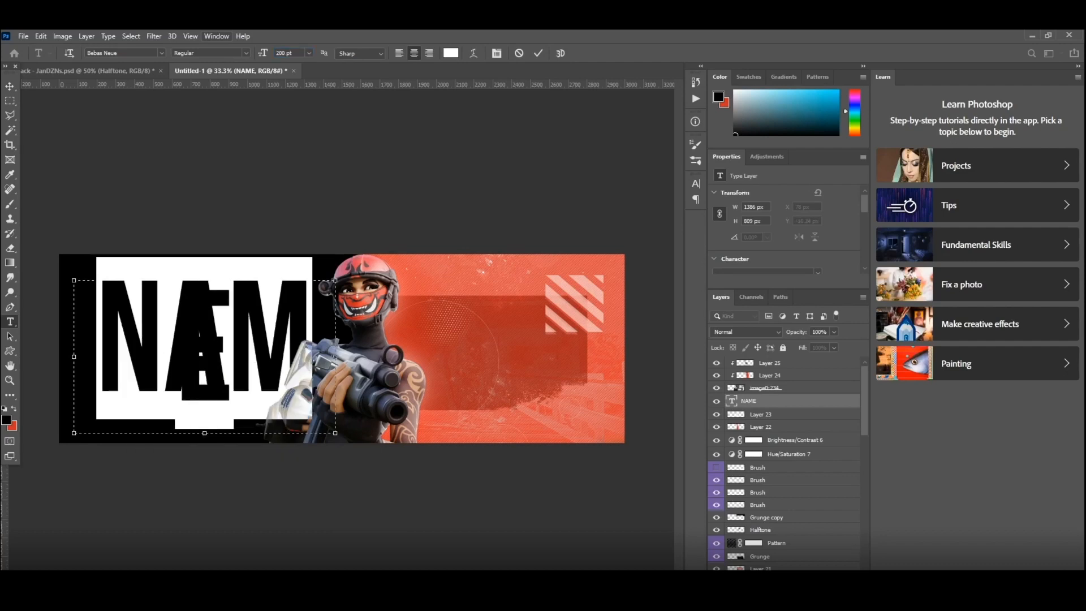
pyautogui.write('175')
pyautogui.press('Return')
pyautogui.hotkey('ctrl', 'Return')
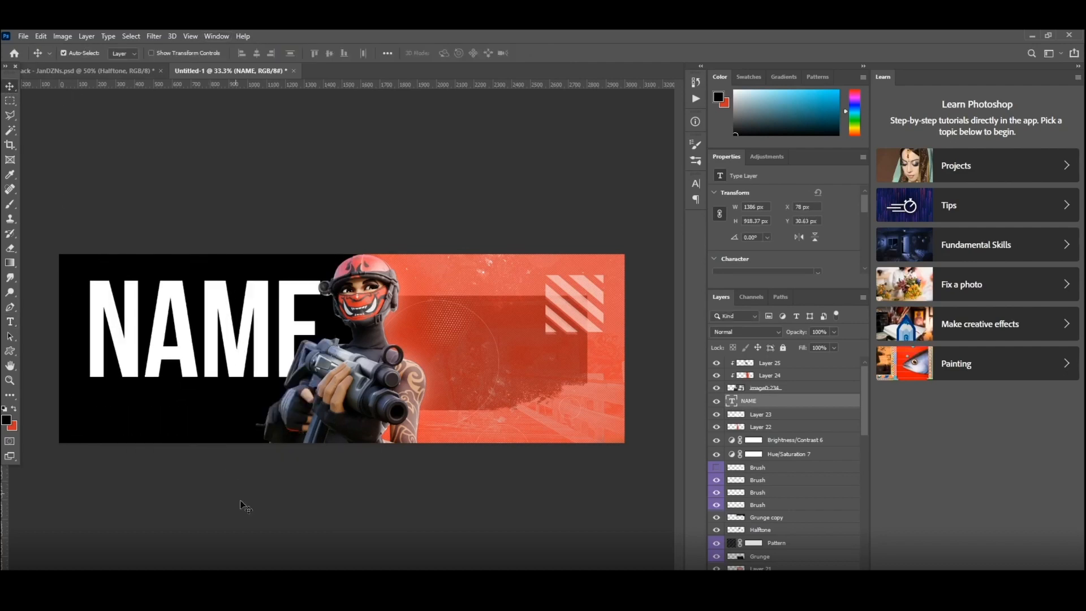
# - Scale the NAME text box up to about 1652 x 1095 px and place it at about X 17.5 px, Y 54 px behind the character
pyautogui.hotkey('ctrl', 't')
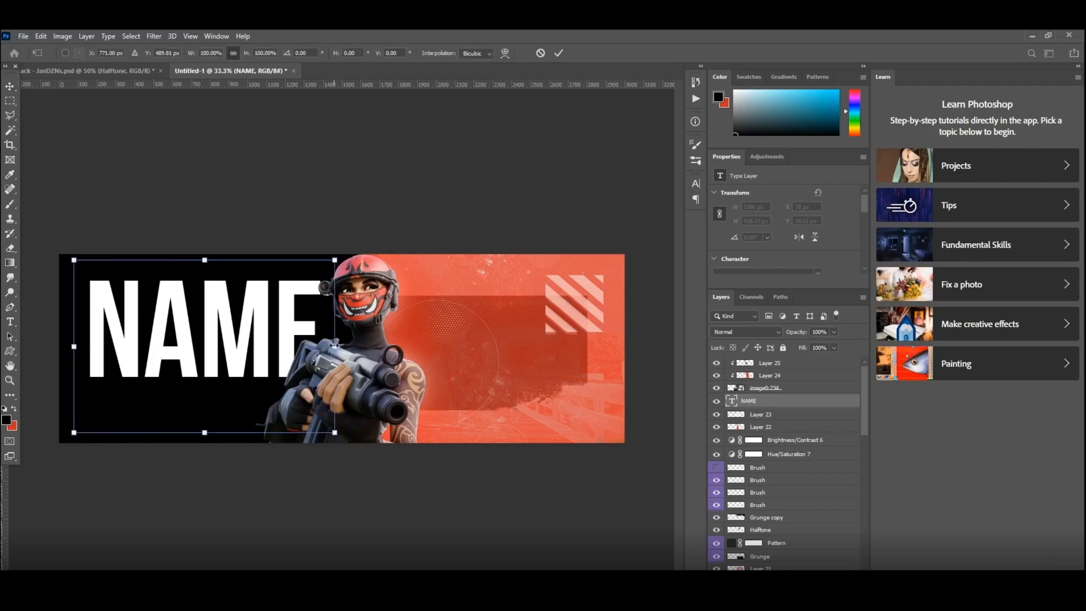
pyautogui.moveTo(334, 346); pyautogui.dragTo(386, 347)
pyautogui.moveTo(290, 368)
pyautogui.mouseDown()
pyautogui.moveTo(280, 394)
pyautogui.moveTo(305, 379)
pyautogui.mouseUp()
pyautogui.press('Return')
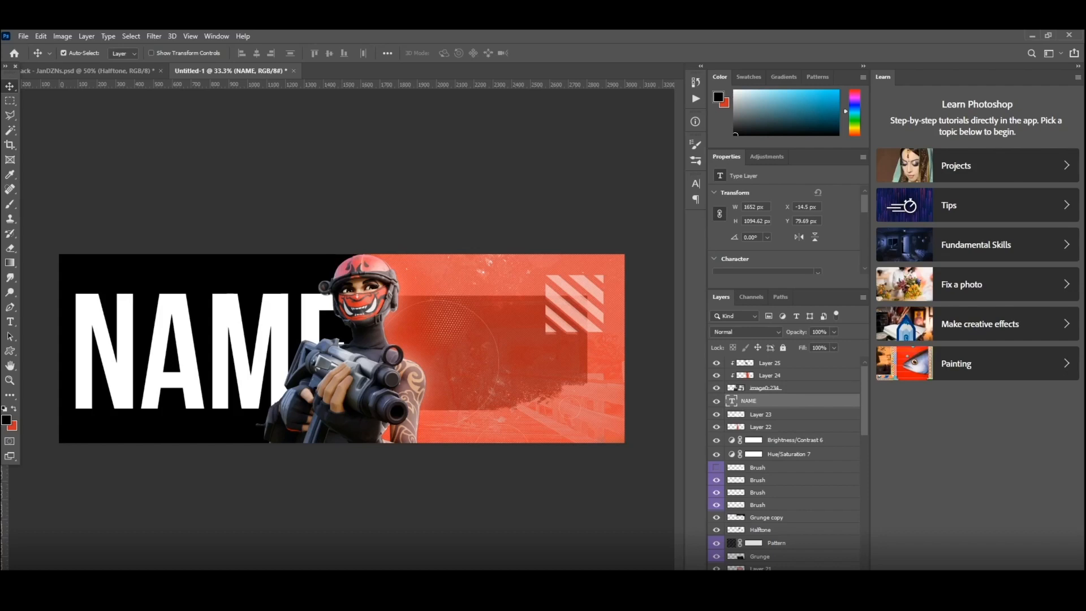
pyautogui.hotkey('ctrl', 't')
pyautogui.moveTo(234, 365); pyautogui.dragTo(240, 360)
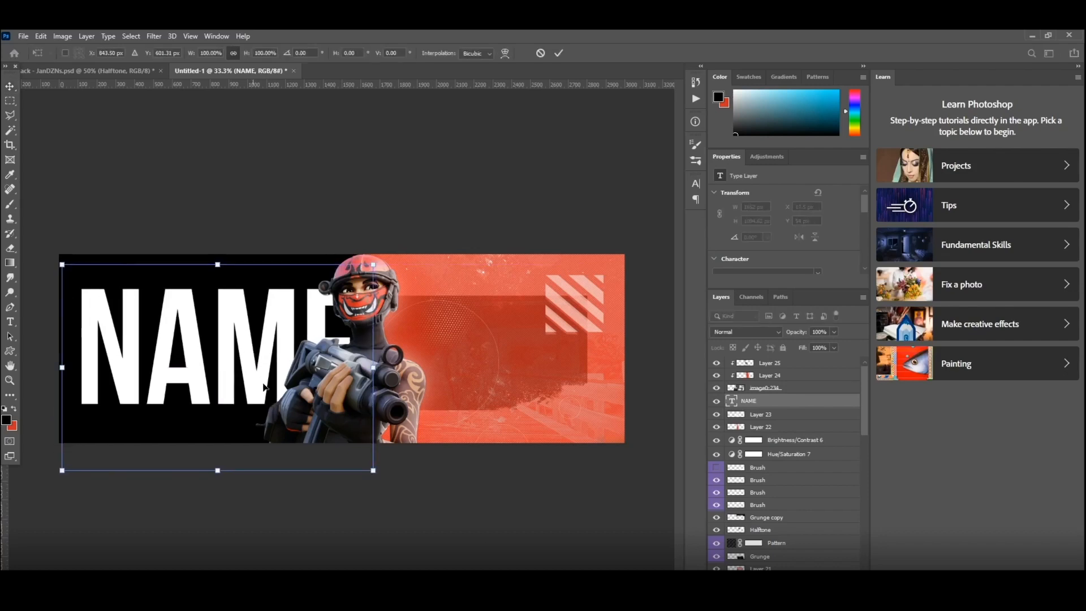
pyautogui.press('Return')
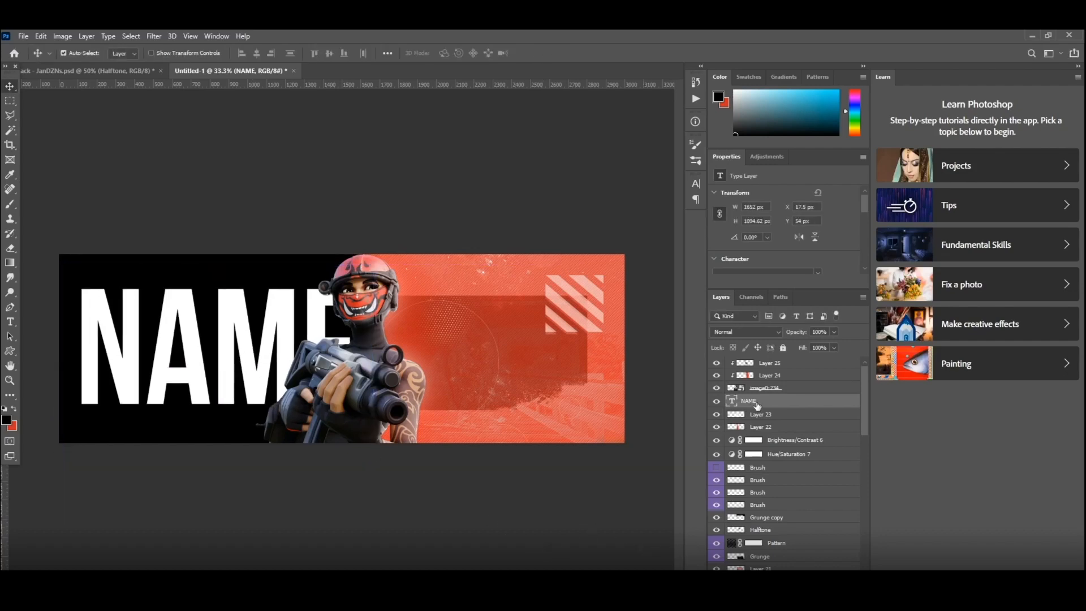
# - Add a text line reading "your" in 6 pt Bebas Neue on a new layer above the NAME layer
pyautogui.hotkey('ctrl', 'shift', 'alt', 'n')
pyautogui.press('t')
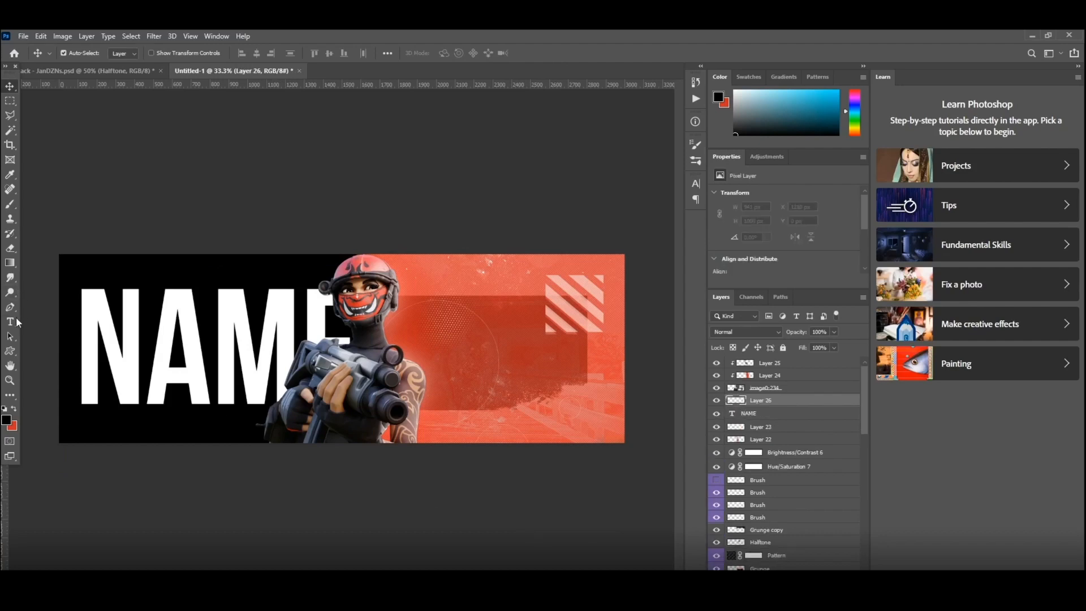
pyautogui.click(147, 310)
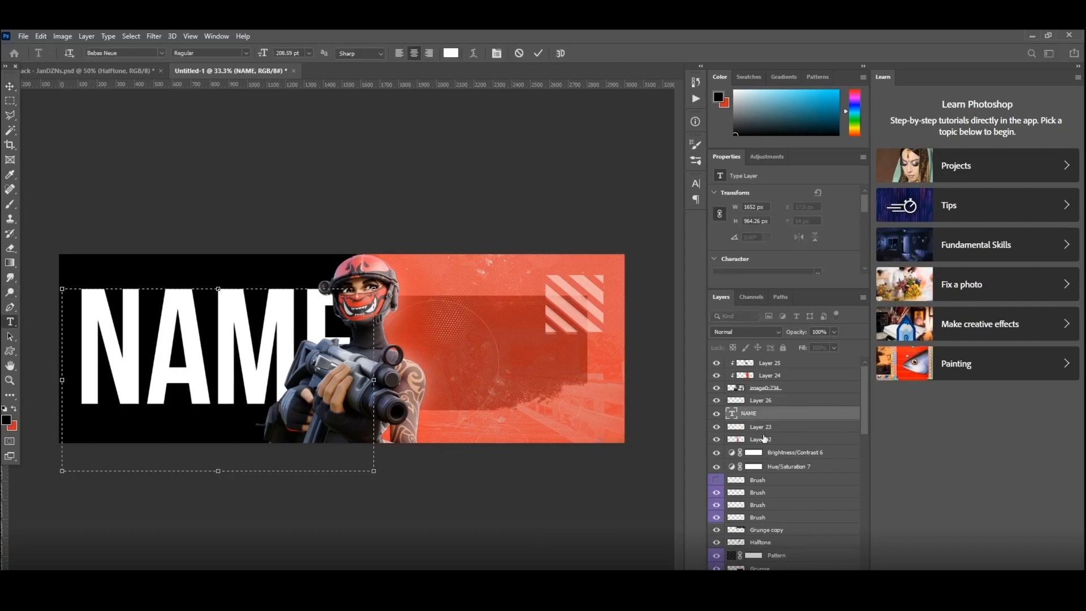
pyautogui.click(789, 403)
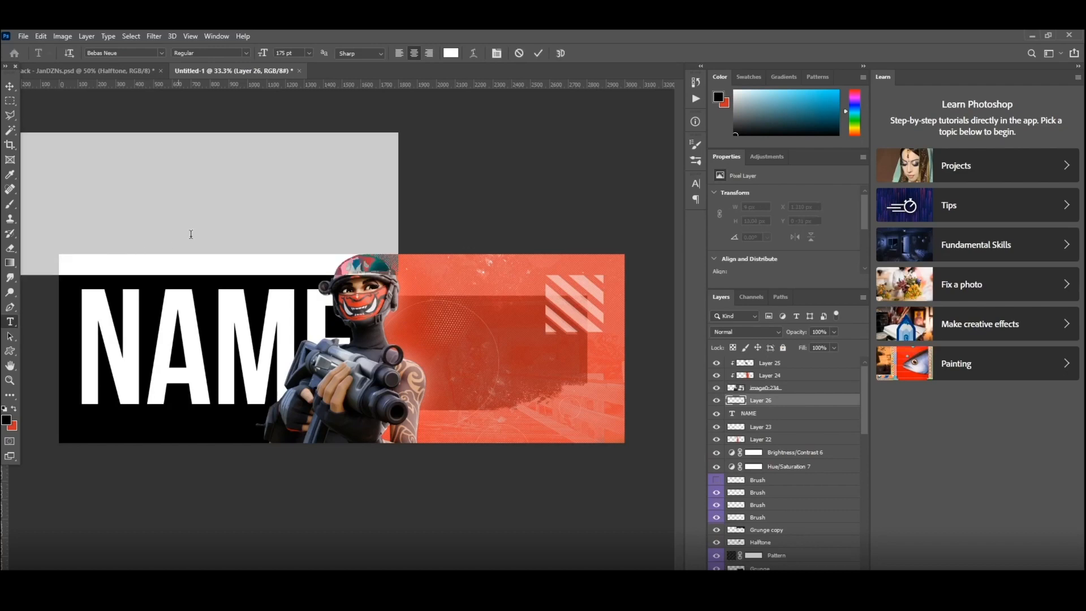
pyautogui.click(309, 54)
pyautogui.click(300, 77)
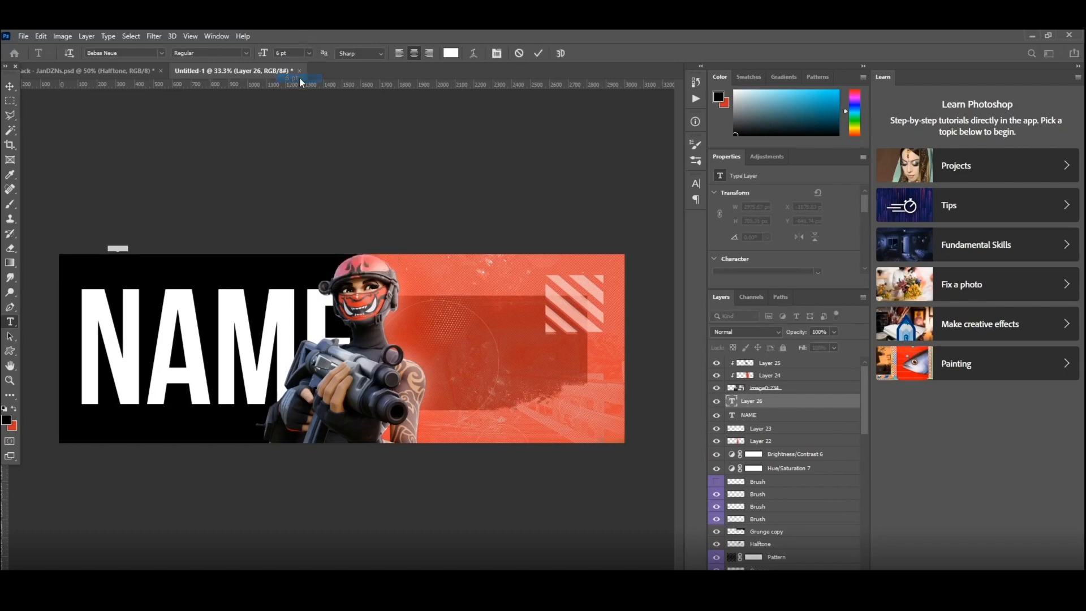
pyautogui.write('TEXT')
pyautogui.hotkey('ctrl', 't')
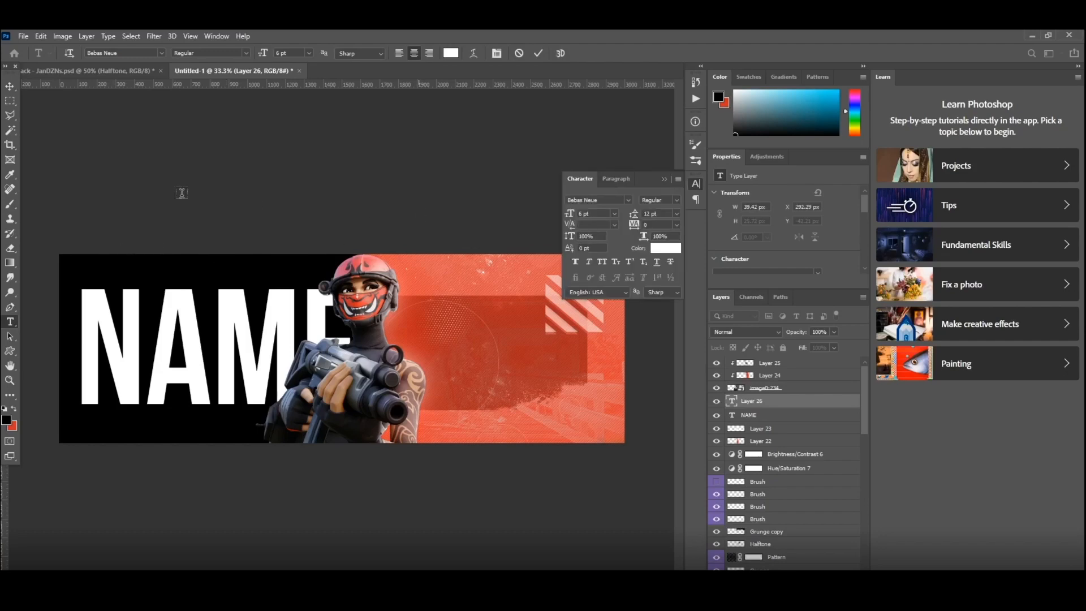
pyautogui.click(10, 87)
# - Scale the YOUR text up to about 332% and place it just above the N of NAME
pyautogui.hotkey('ctrl', 't')
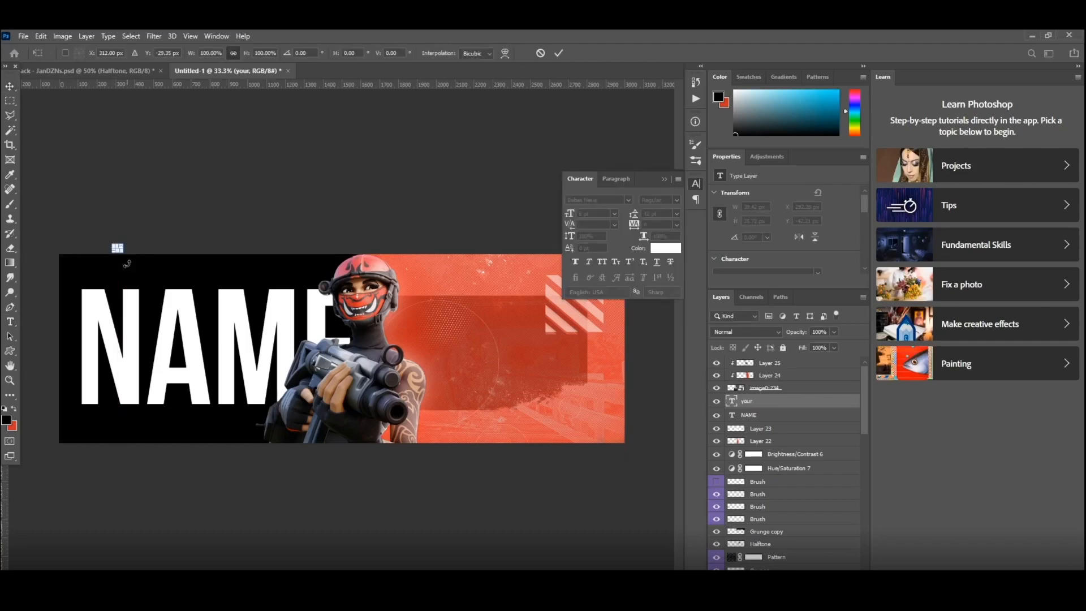
pyautogui.scroll(2, 119, 256)
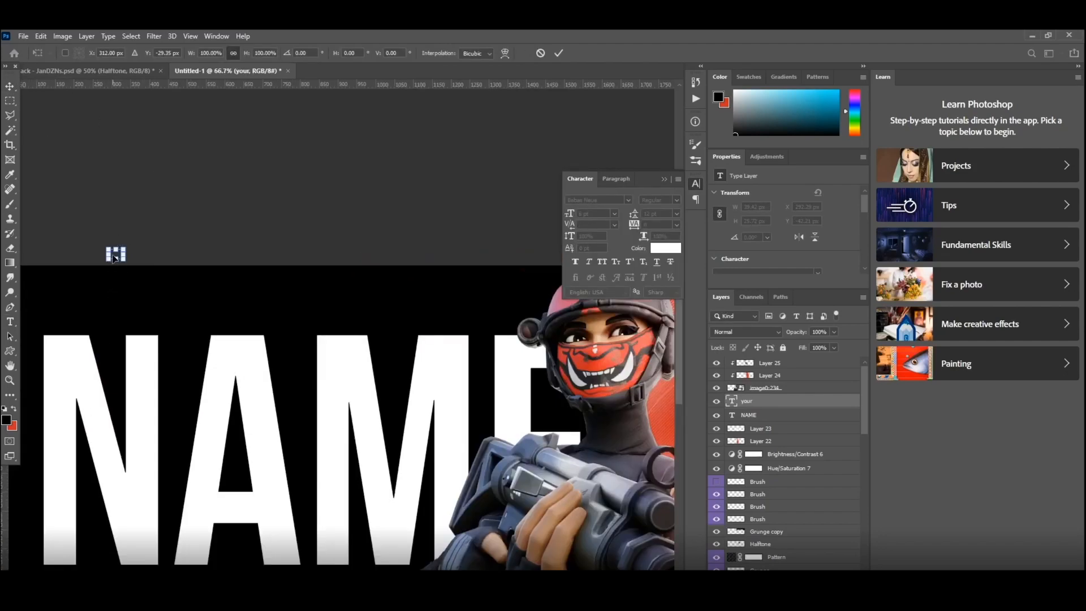
pyautogui.moveTo(115, 258); pyautogui.dragTo(78, 327)
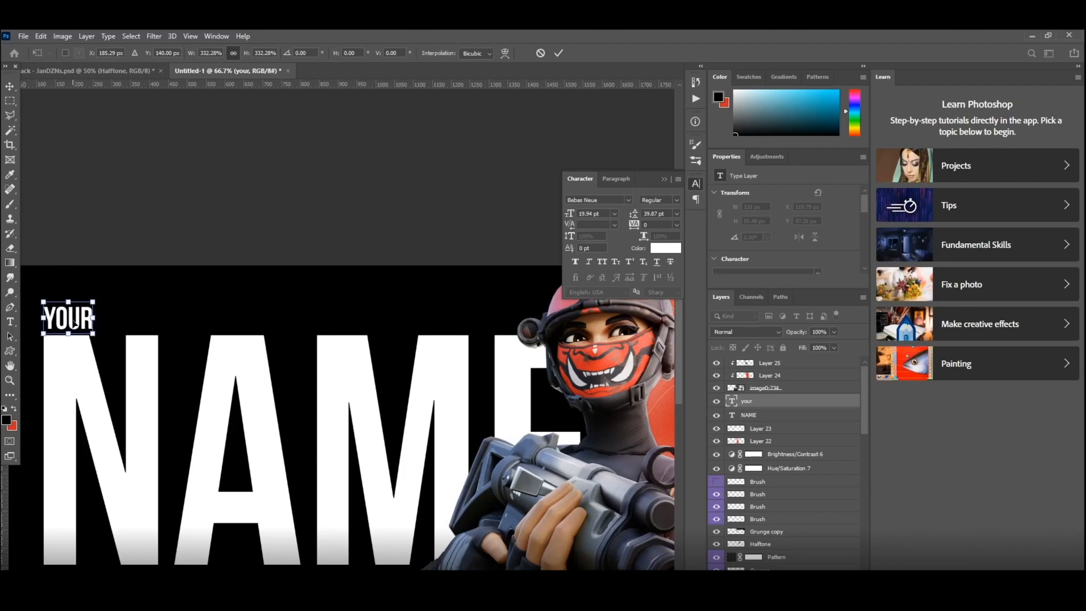
pyautogui.press('Return')
pyautogui.press('t')
pyautogui.click(43, 314)
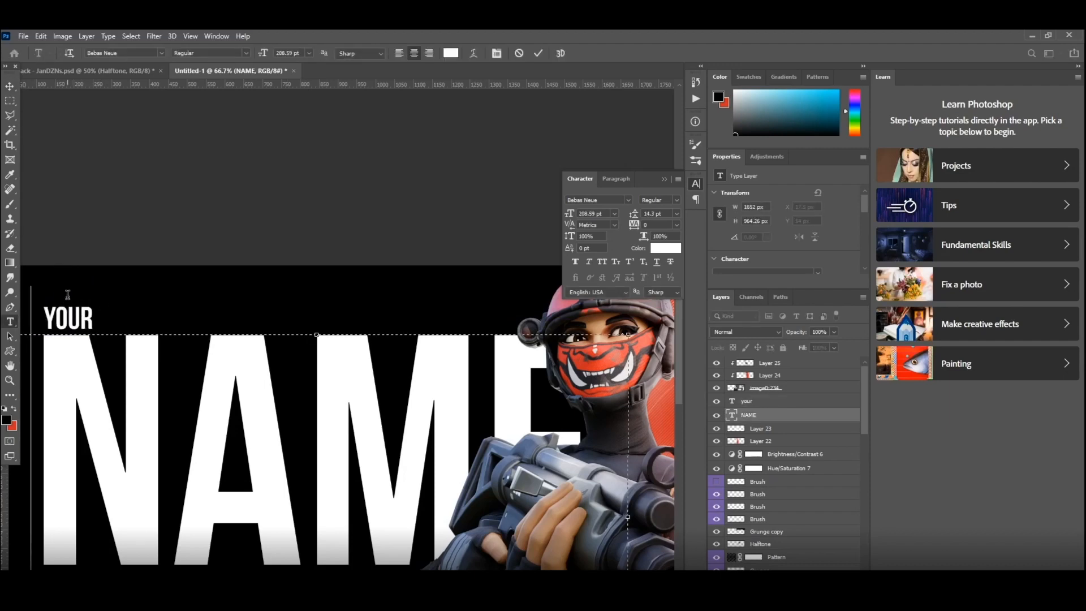
pyautogui.click(9, 86)
pyautogui.hotkey('ctrl', '-')
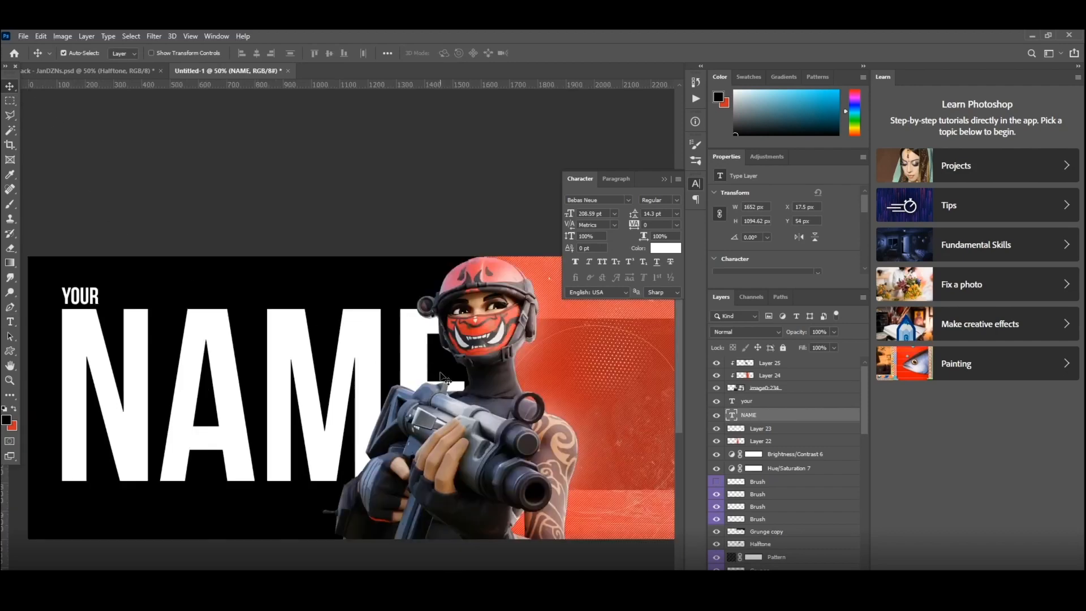
# - Select the whole word YOUR on its layer and try the Random 11 font on it
pyautogui.click(771, 402)
pyautogui.press('t')
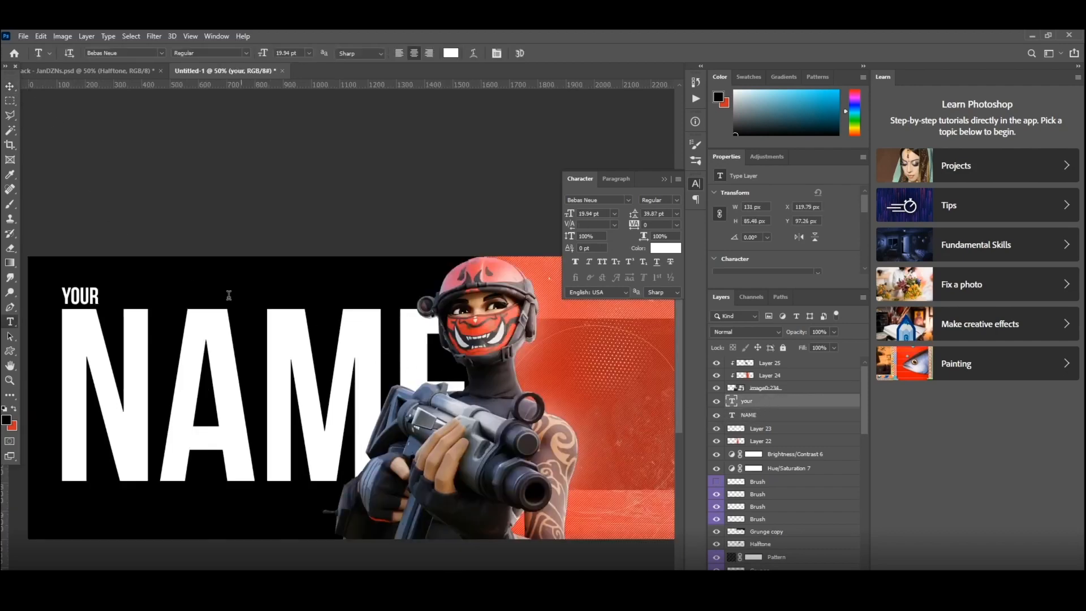
pyautogui.moveTo(63, 285); pyautogui.dragTo(111, 293)
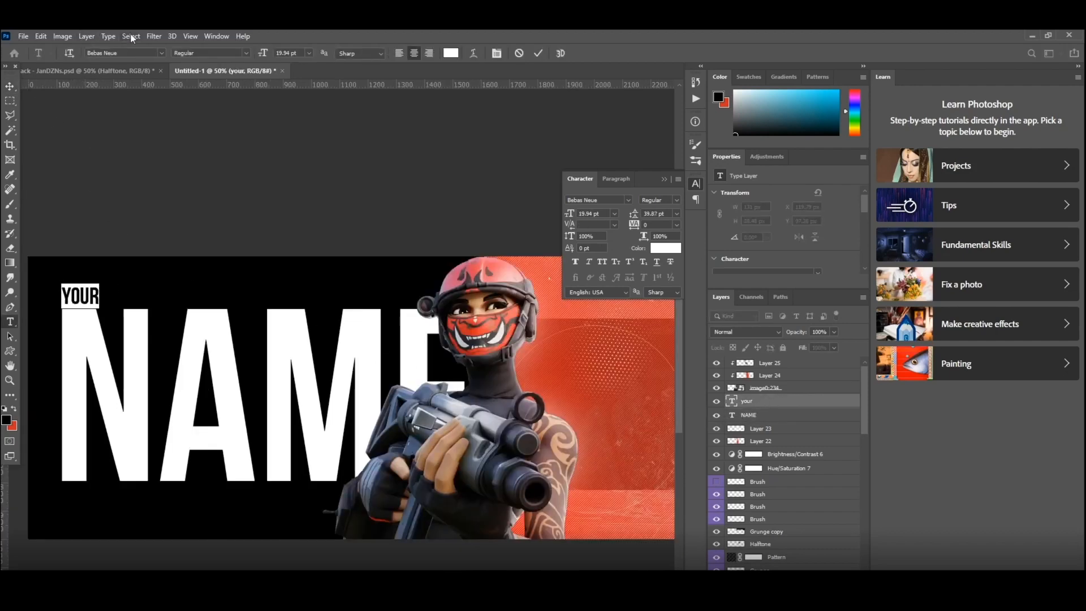
pyautogui.click(162, 53)
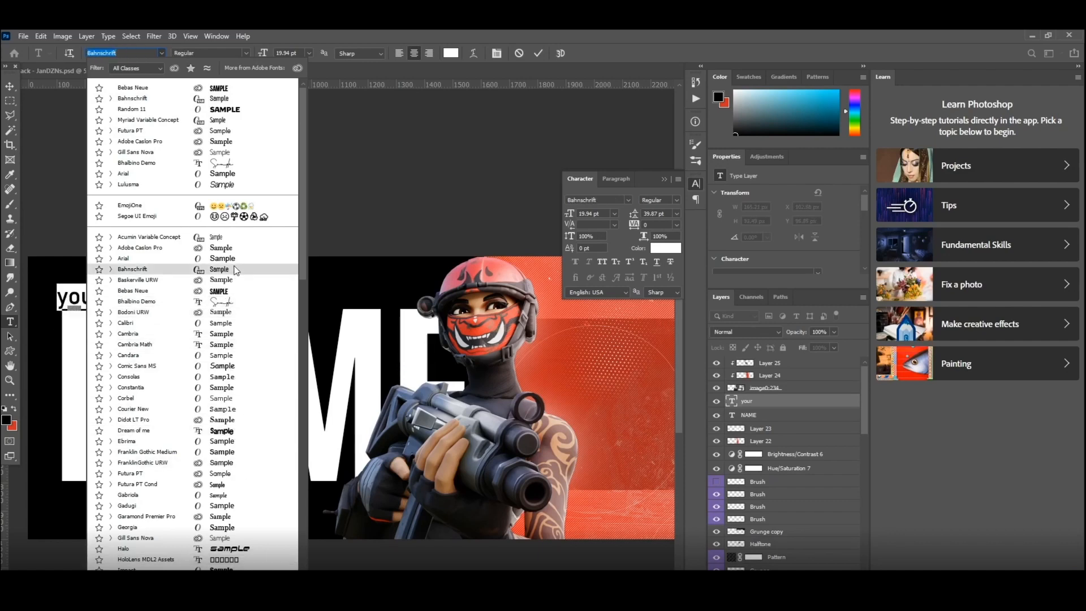
pyautogui.scroll(-2, 238, 339)
pyautogui.scroll(-3, 240, 562)
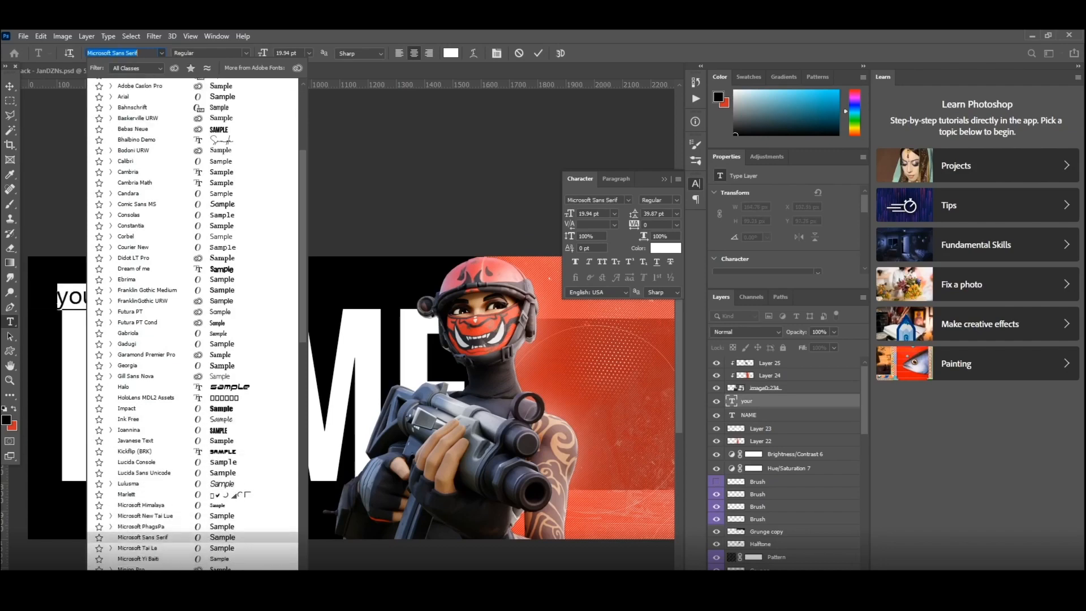
pyautogui.scroll(-3, 227, 536)
pyautogui.click(226, 568)
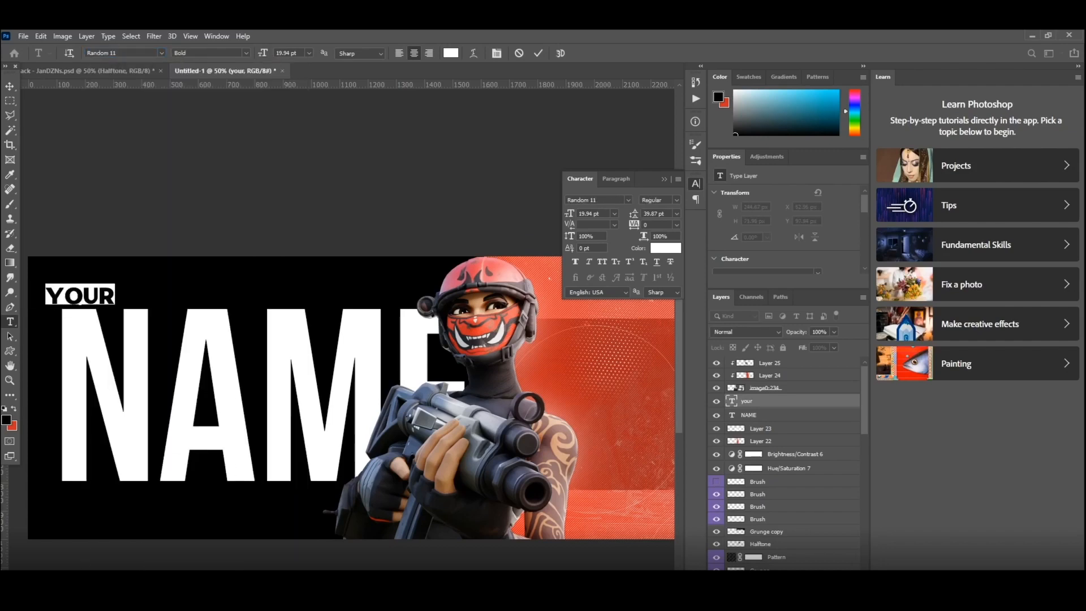
pyautogui.click(10, 86)
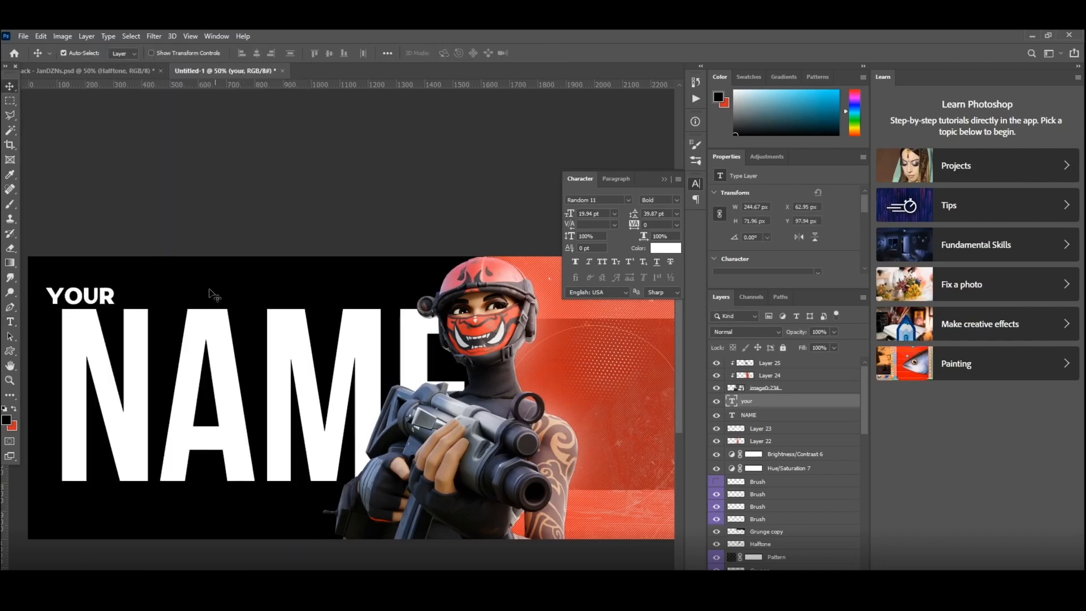
# - Change the font of the whole YOUR text to Random 14 Regular and commit the edit
pyautogui.click(10, 322)
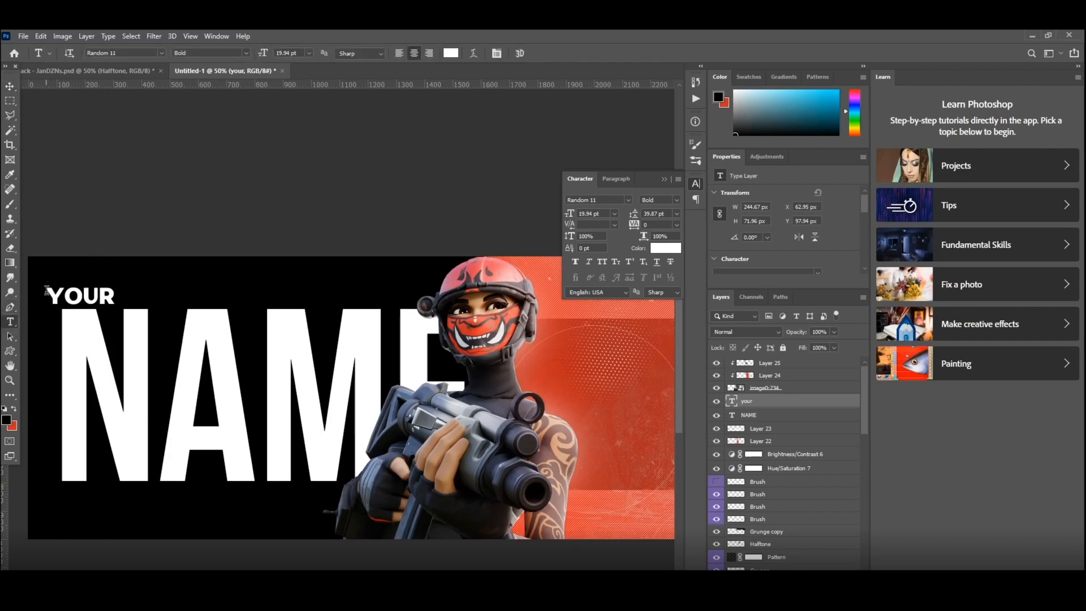
pyautogui.moveTo(48, 294); pyautogui.dragTo(164, 280)
pyautogui.click(161, 52)
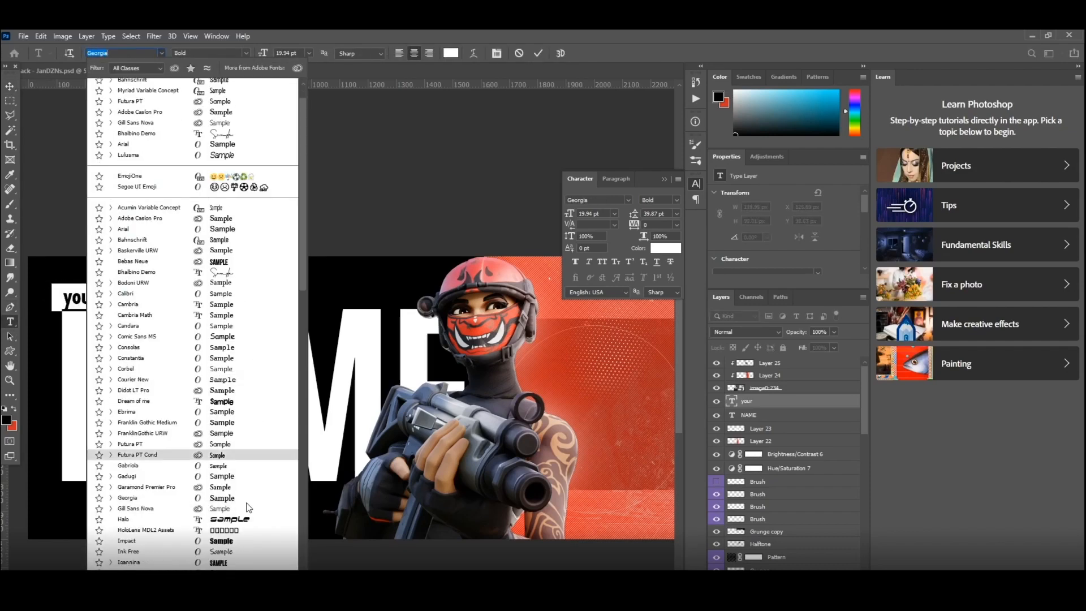
pyautogui.scroll(-3, 249, 530)
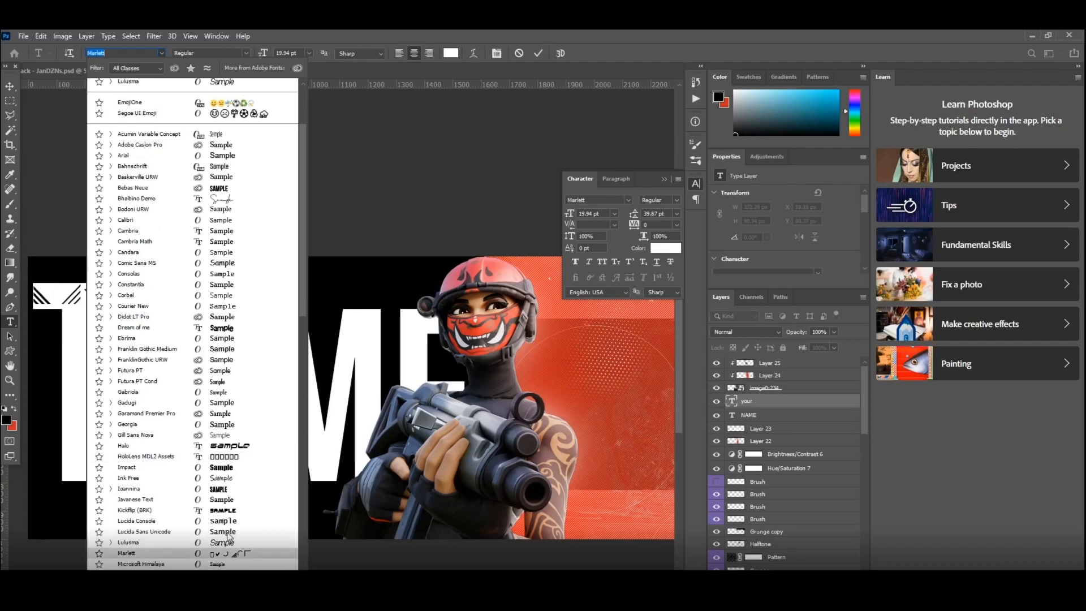
pyautogui.scroll(-1, 234, 523)
pyautogui.scroll(-3, 233, 526)
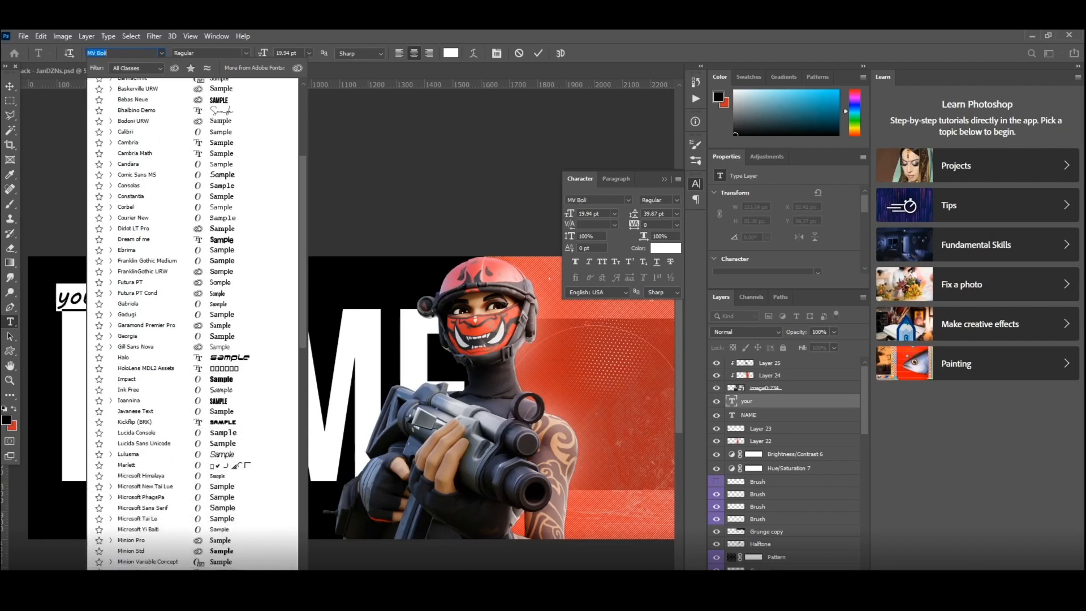
pyautogui.scroll(-1, 233, 526)
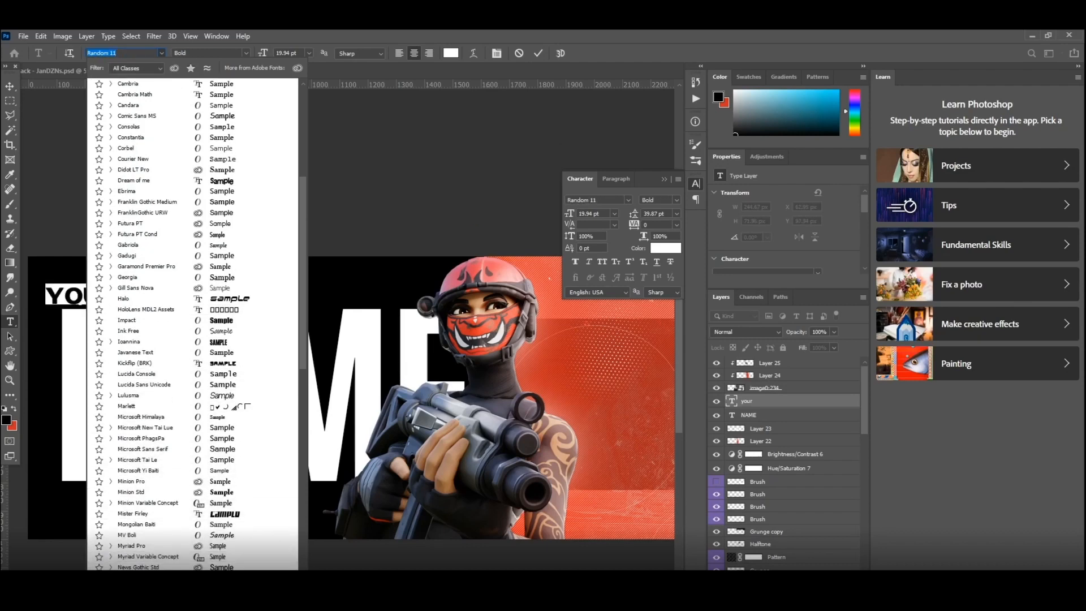
pyautogui.click(192, 591)
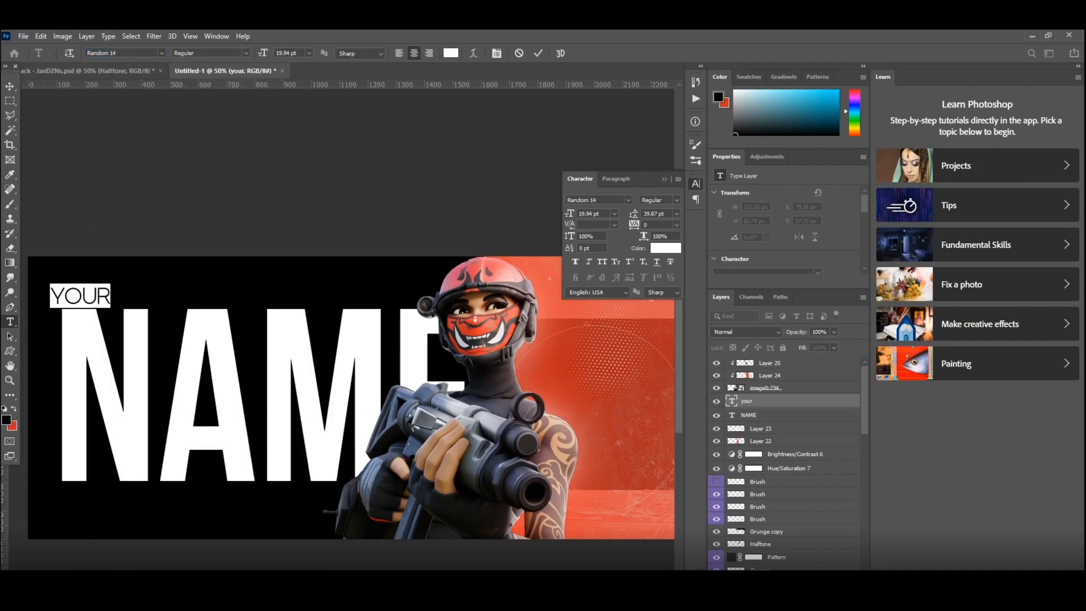
pyautogui.click(9, 85)
# - Move the YOUR text to about X 119 px, Y 69 px, lining it up above the N with a small gap
pyautogui.hotkey('ctrl', 't')
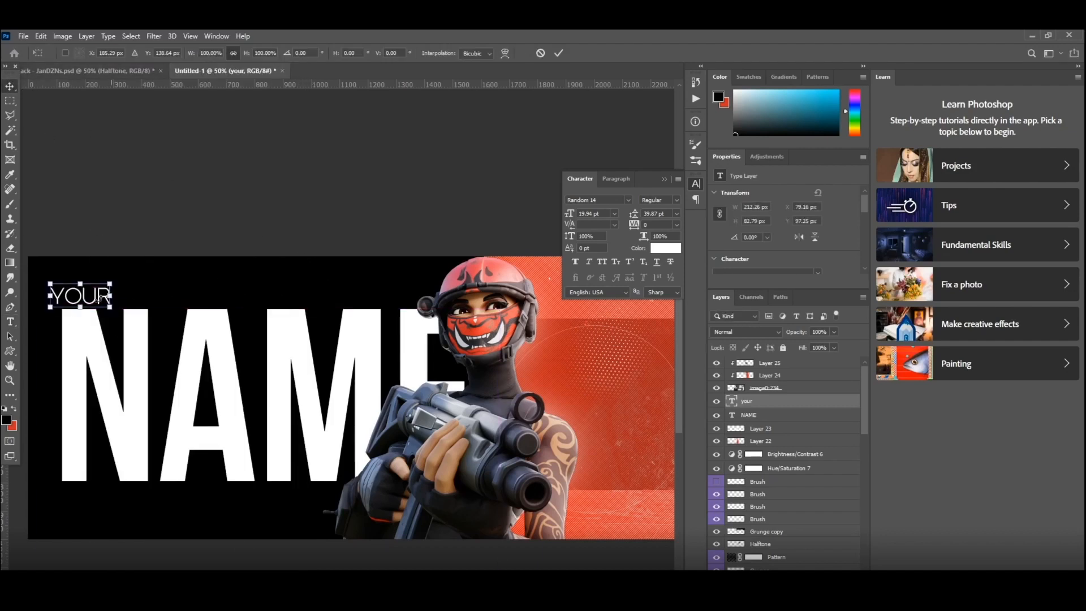
pyautogui.moveTo(90, 296)
pyautogui.mouseDown()
pyautogui.moveTo(85, 285)
pyautogui.moveTo(102, 288)
pyautogui.mouseUp()
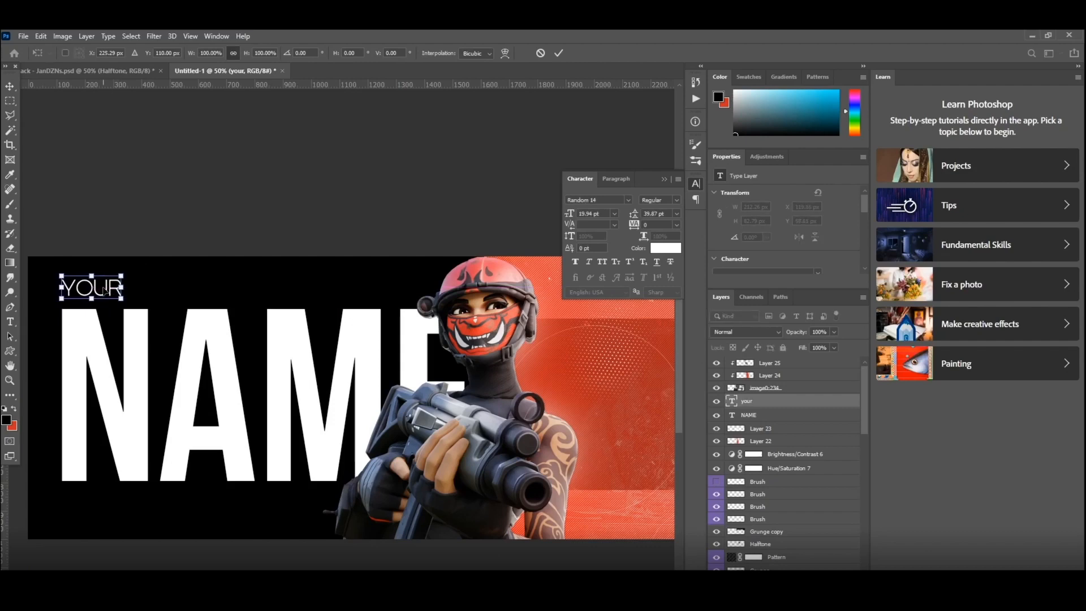
pyautogui.press('Return')
# - Widen the letter spacing of the whole YOUR text, trying tracking 200 and setting it to 600
pyautogui.press('t')
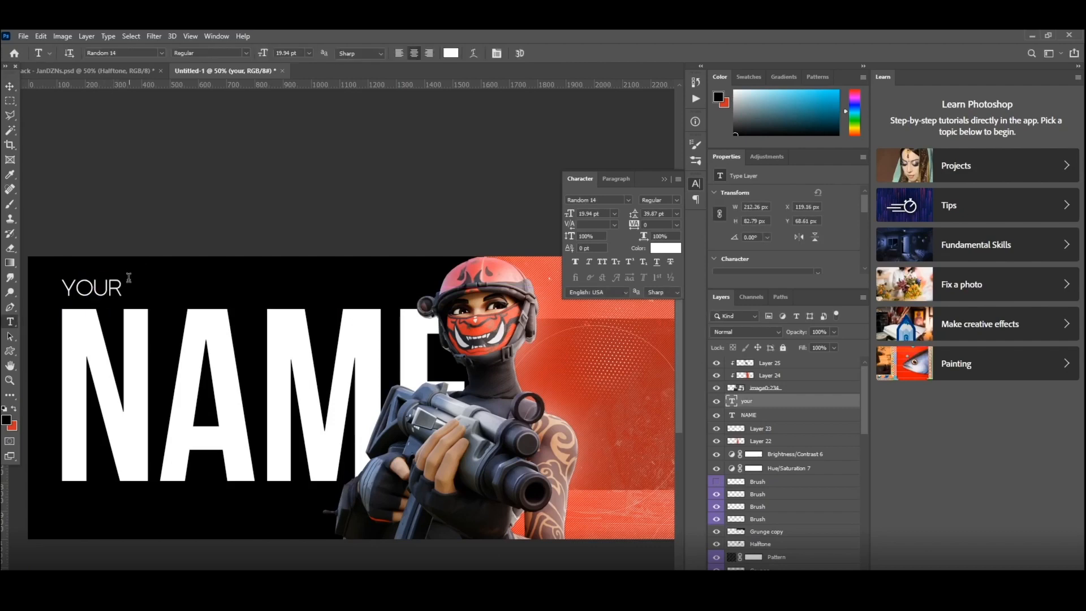
pyautogui.moveTo(122, 287); pyautogui.dragTo(46, 278)
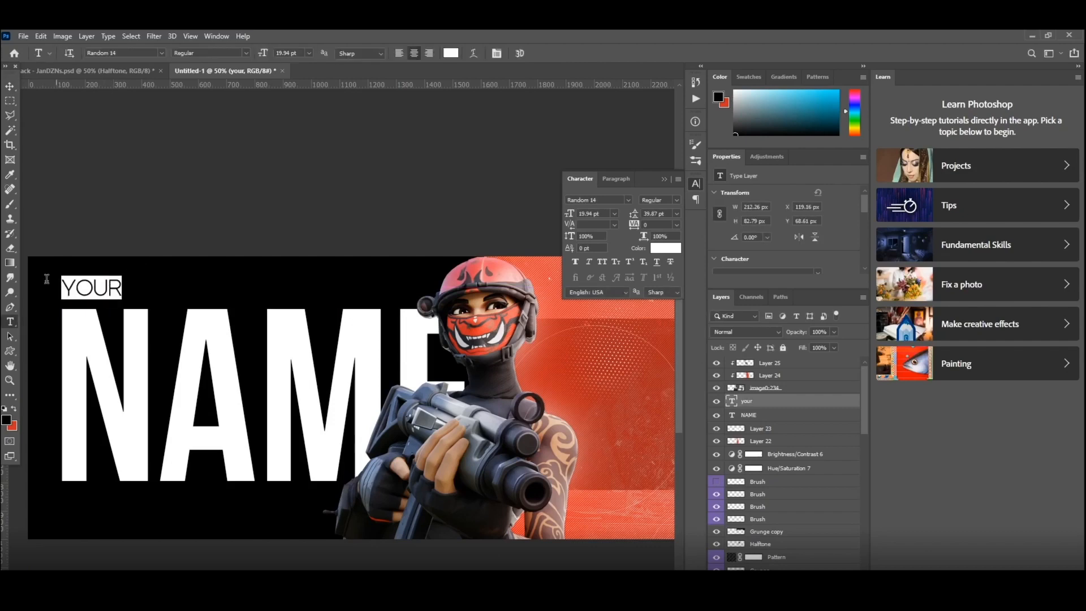
pyautogui.click(676, 225)
pyautogui.click(655, 356)
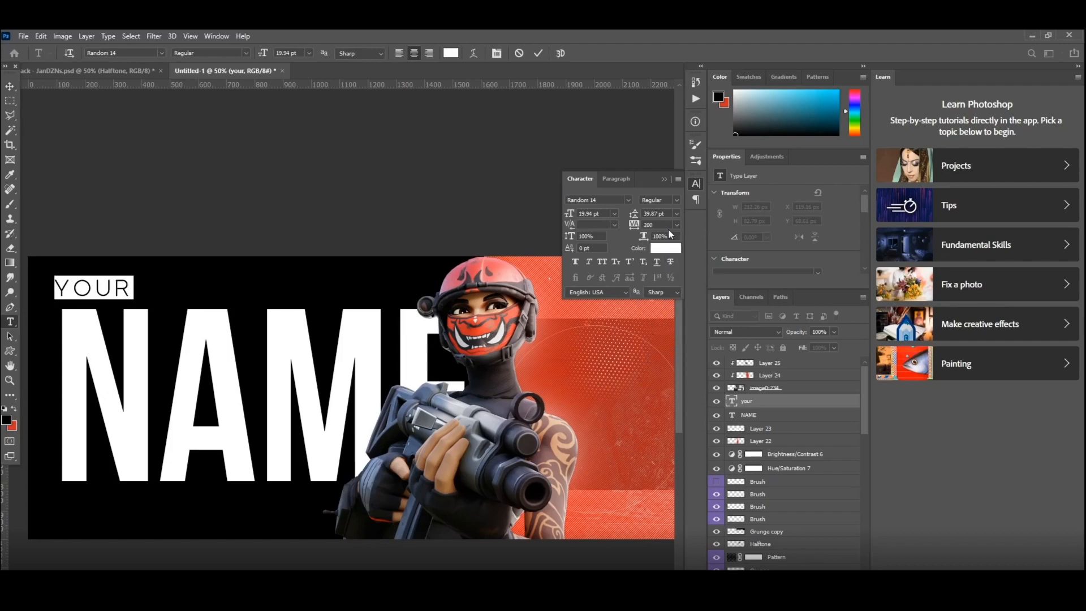
pyautogui.write('600')
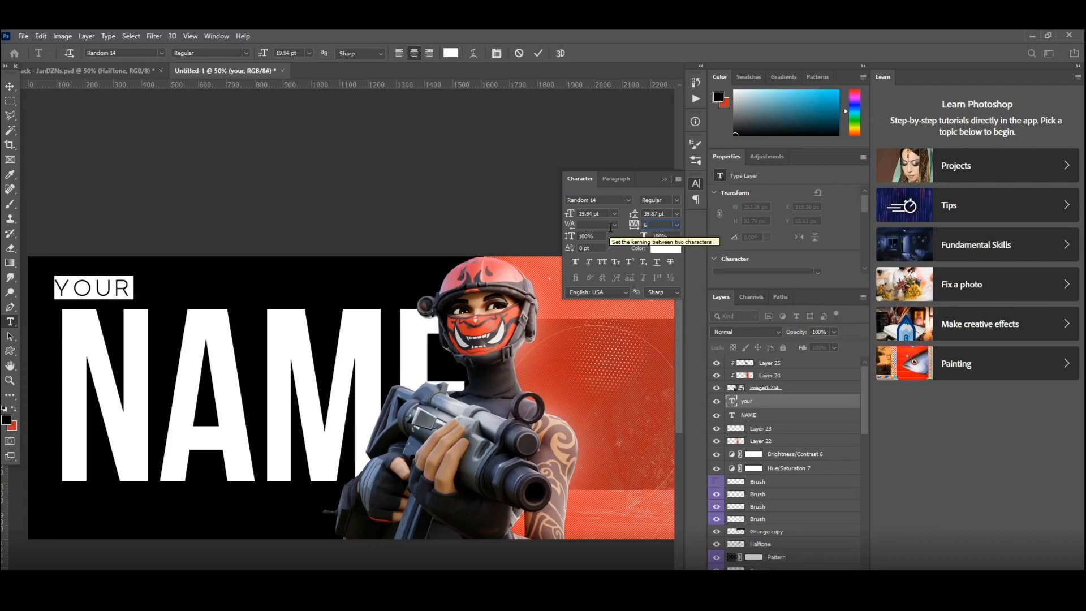
pyautogui.press('Return')
pyautogui.hotkey('ctrl', 'Return')
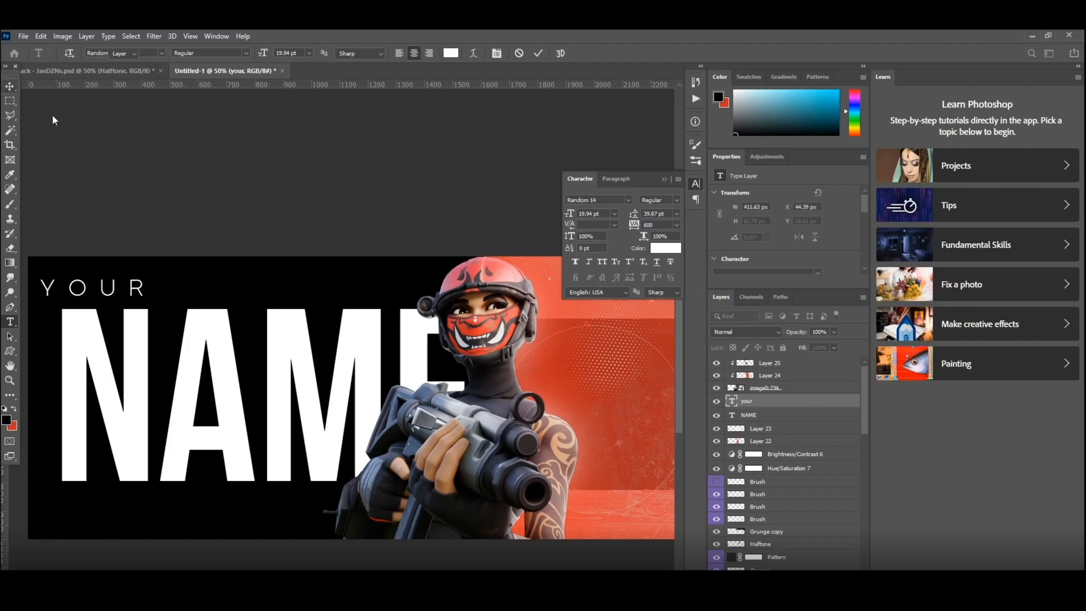
# - Shift the widened YOUR text horizontally to about X 122 px so it starts at the N's left edge
pyautogui.hotkey('ctrl', 't')
pyautogui.moveTo(111, 293); pyautogui.dragTo(133, 293)
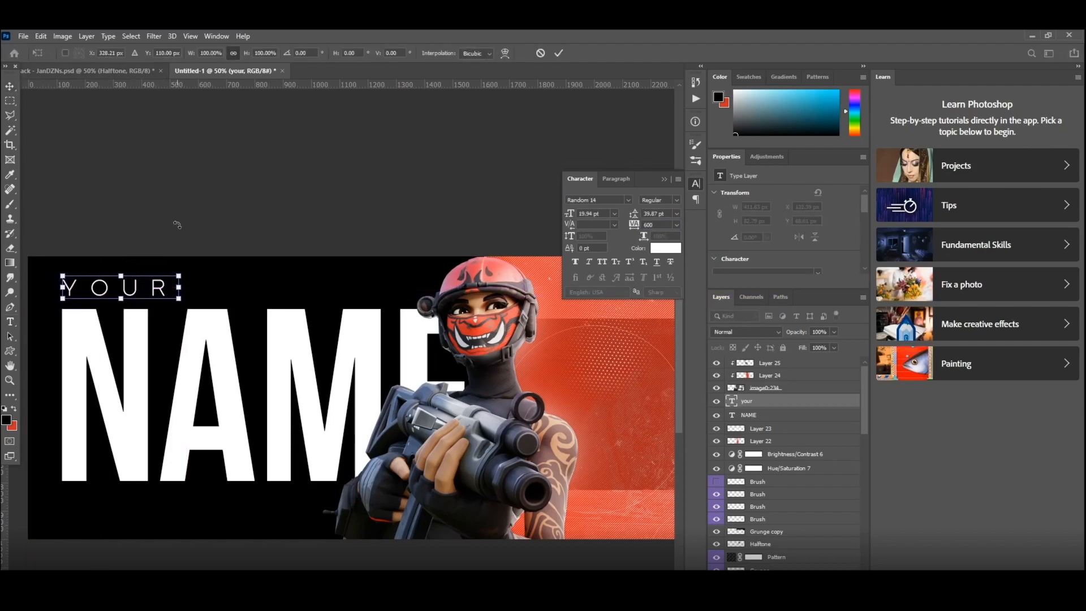
pyautogui.press('Return')
# - Scale the YOUR text down to about 67%, keeping its lower-left corner anchored above NAME
pyautogui.scroll(-3, 178, 225)
pyautogui.scroll(1, 317, 283)
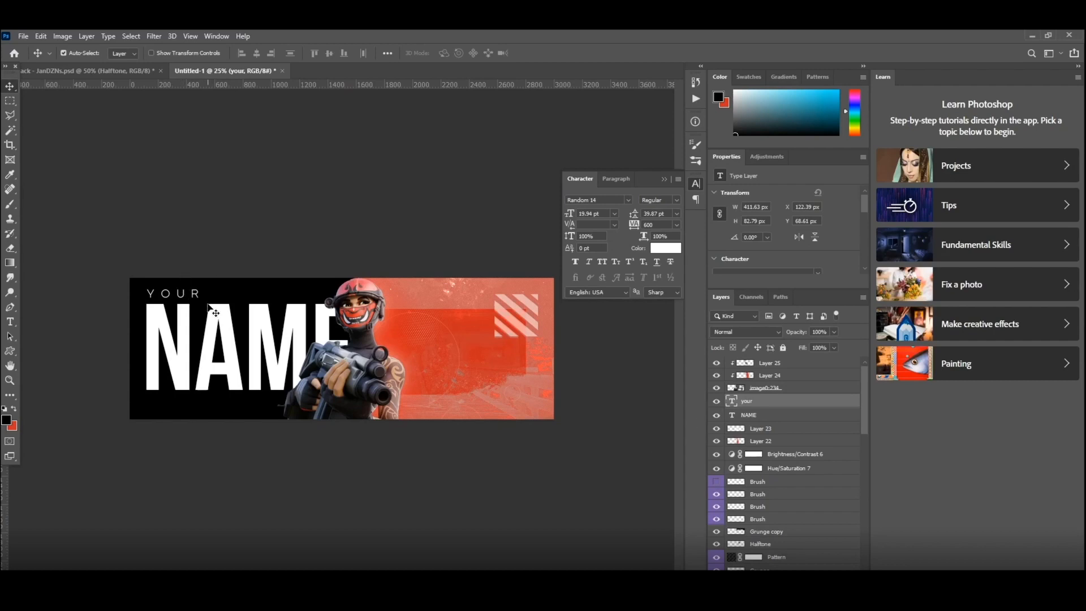
pyautogui.hotkey('ctrl', 't')
pyautogui.moveTo(199, 287); pyautogui.dragTo(184, 287)
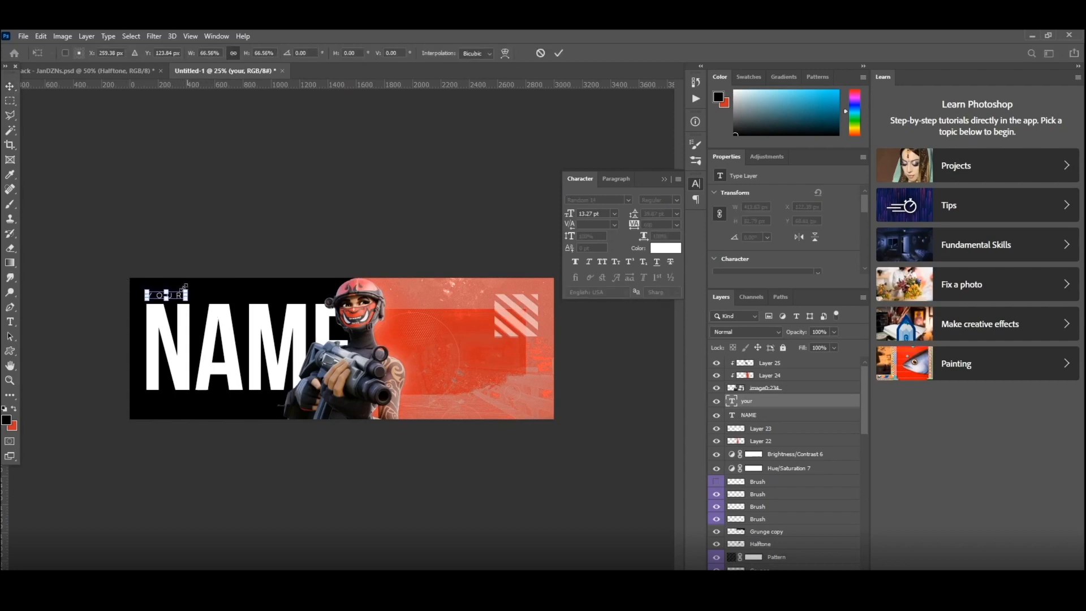
pyautogui.press('Return')
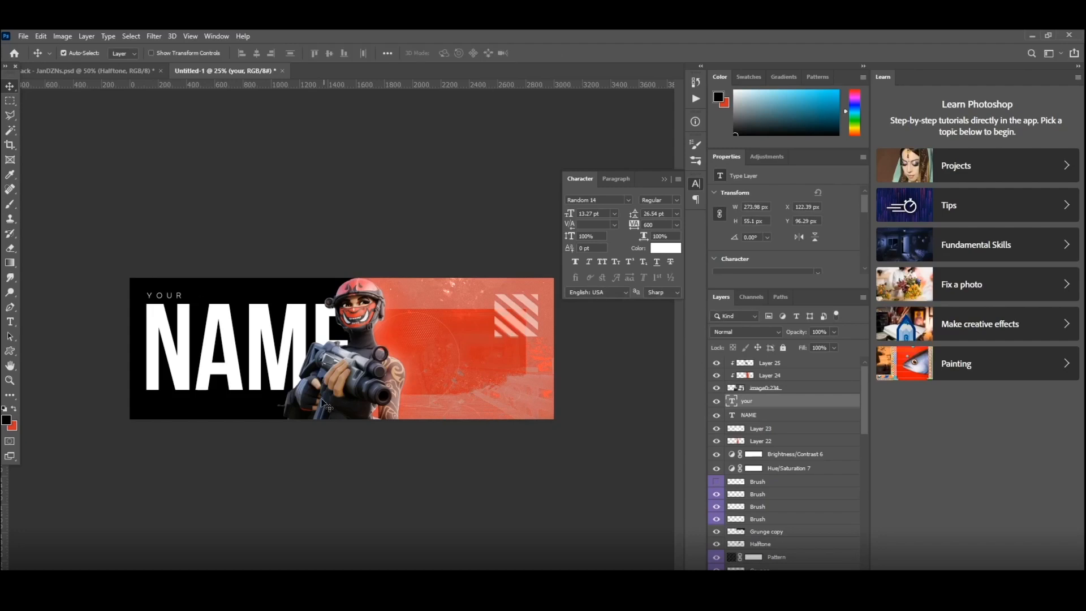
# - Scale the YOUR text up to about 113%, keeping its lower-left corner anchored above the N
pyautogui.scroll(2, 210, 268)
pyautogui.scroll(-2, 93, 294)
pyautogui.scroll(2, 108, 245)
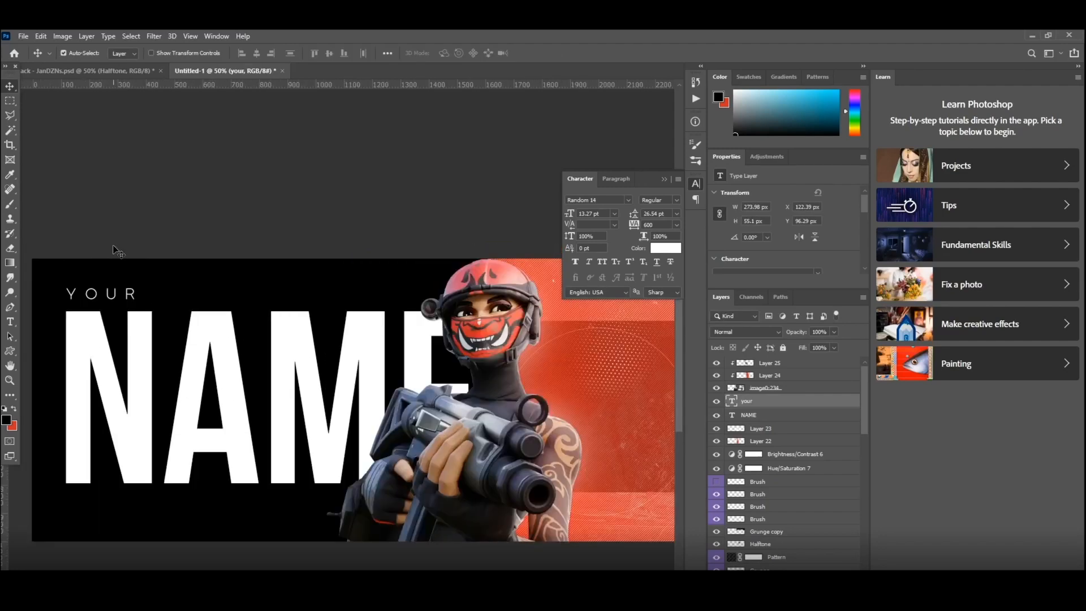
pyautogui.hotkey('ctrl', 't')
pyautogui.moveTo(144, 285); pyautogui.dragTo(153, 280)
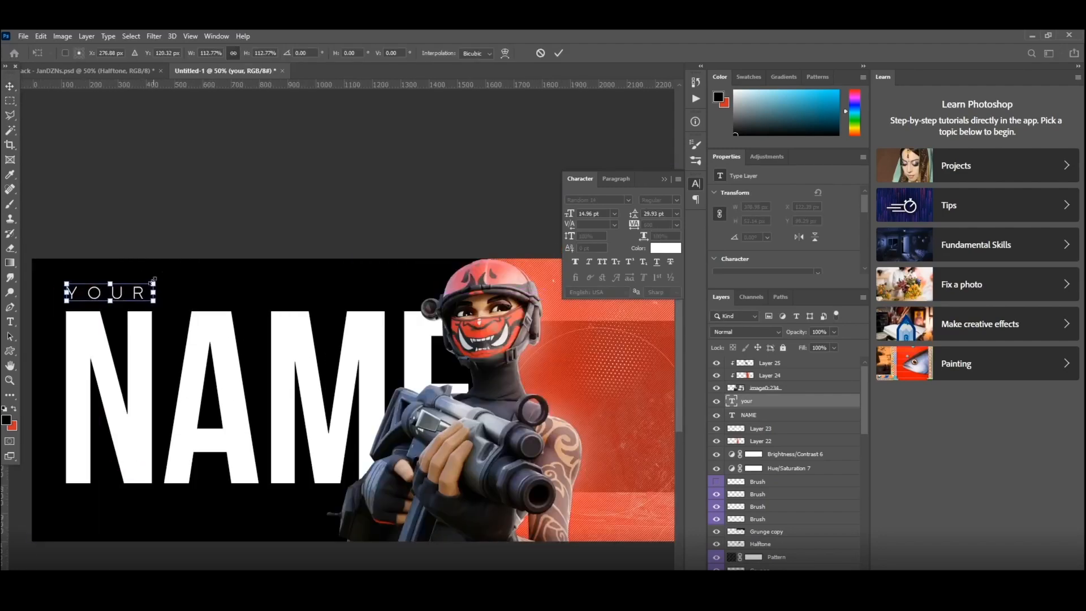
pyautogui.press('Return')
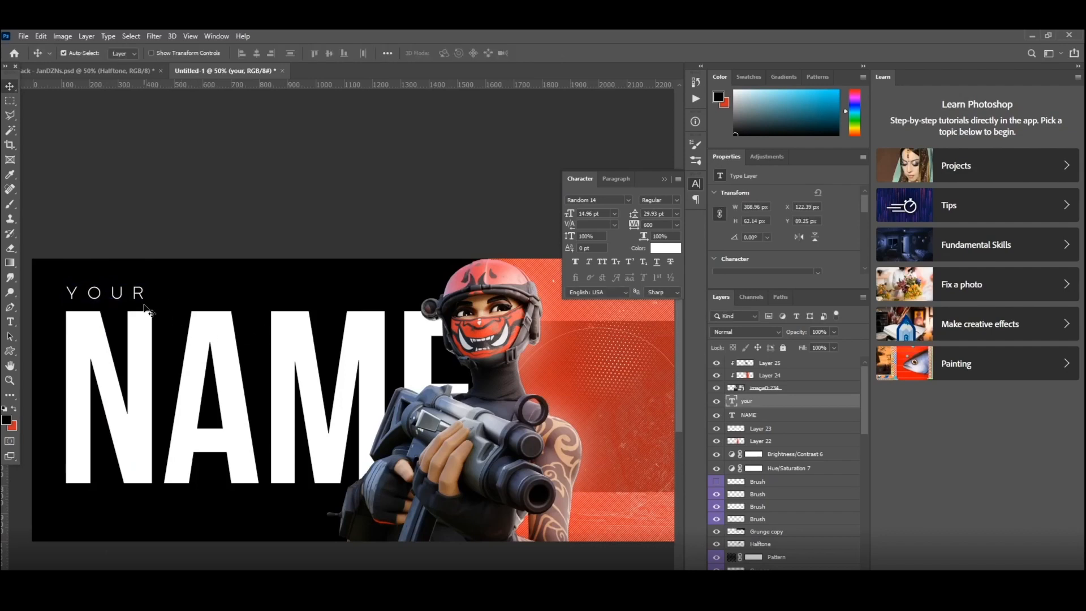
pyautogui.scroll(-1, 148, 311)
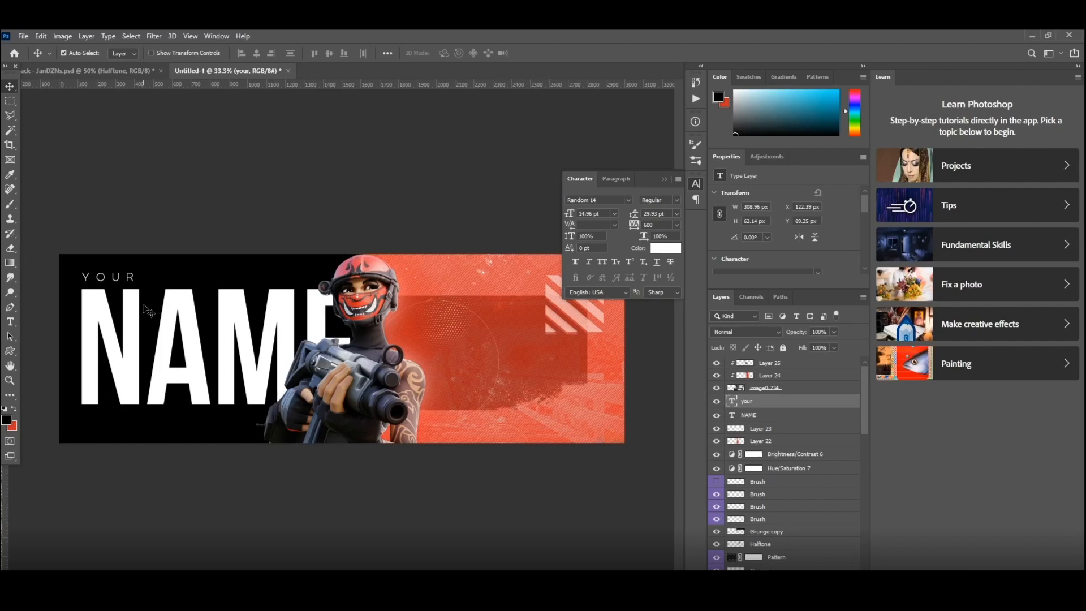
# - In the JanDZNs asset pack document, hide the Patterns group, then show and expand the Sponsor Icons group
pyautogui.click(43, 71)
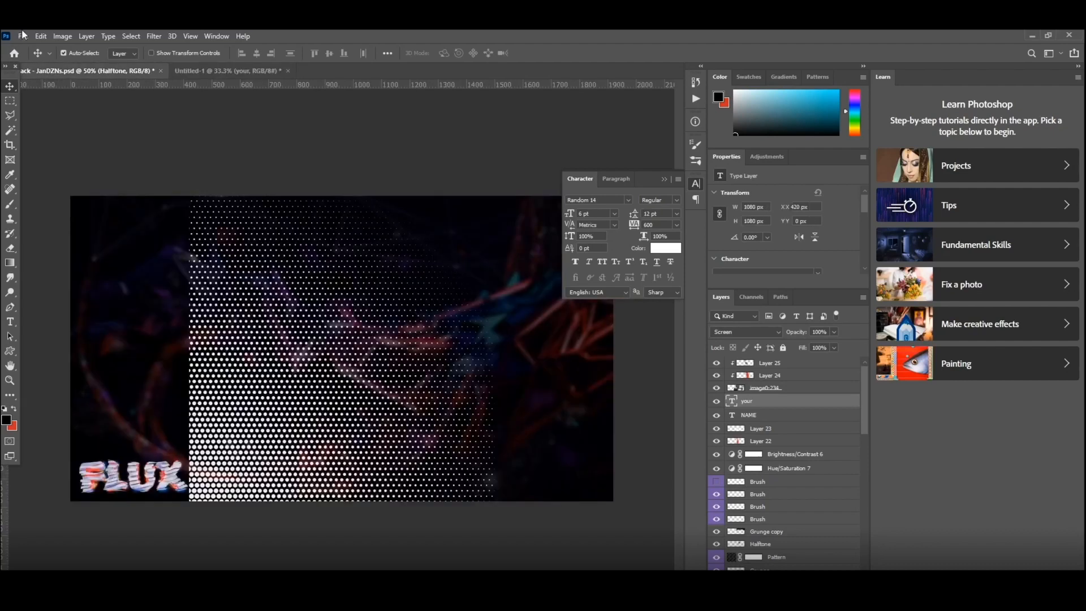
pyautogui.click(730, 500)
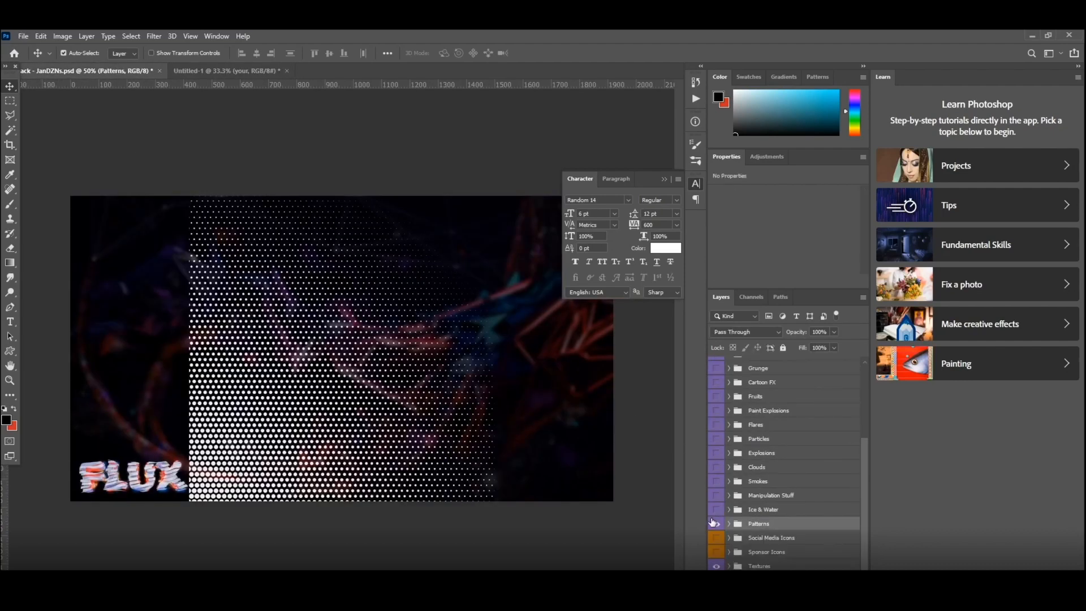
pyautogui.click(717, 523)
pyautogui.click(717, 552)
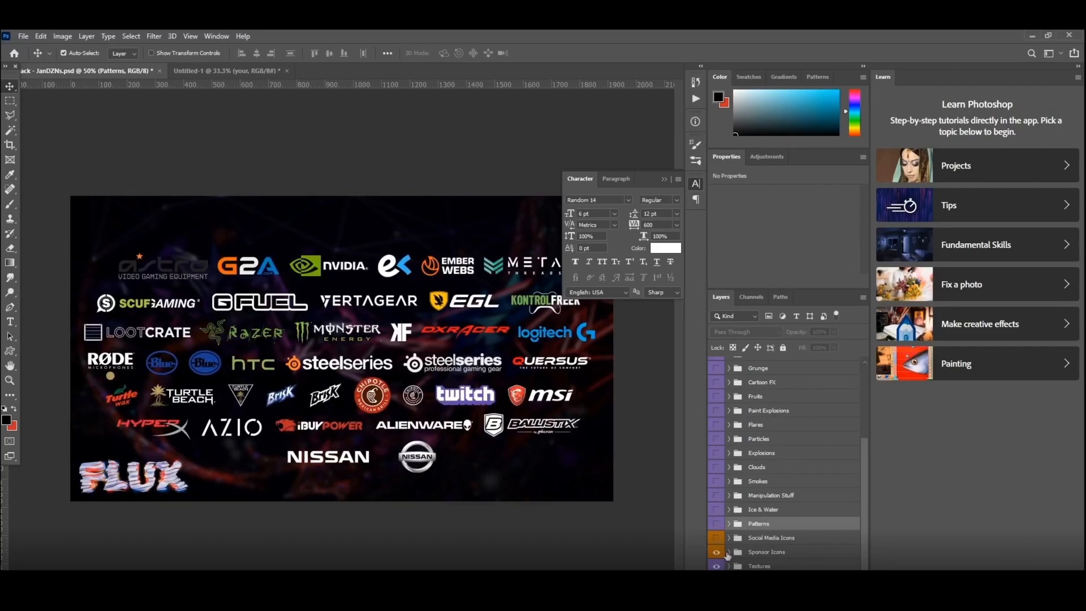
pyautogui.click(729, 552)
# - Copy the Kontrol Freek, Scuf Gaming, Gfuel and NVIDIA logo layers from the asset pack into the banner document
pyautogui.click(770, 566)
pyautogui.scroll(-2, 770, 566)
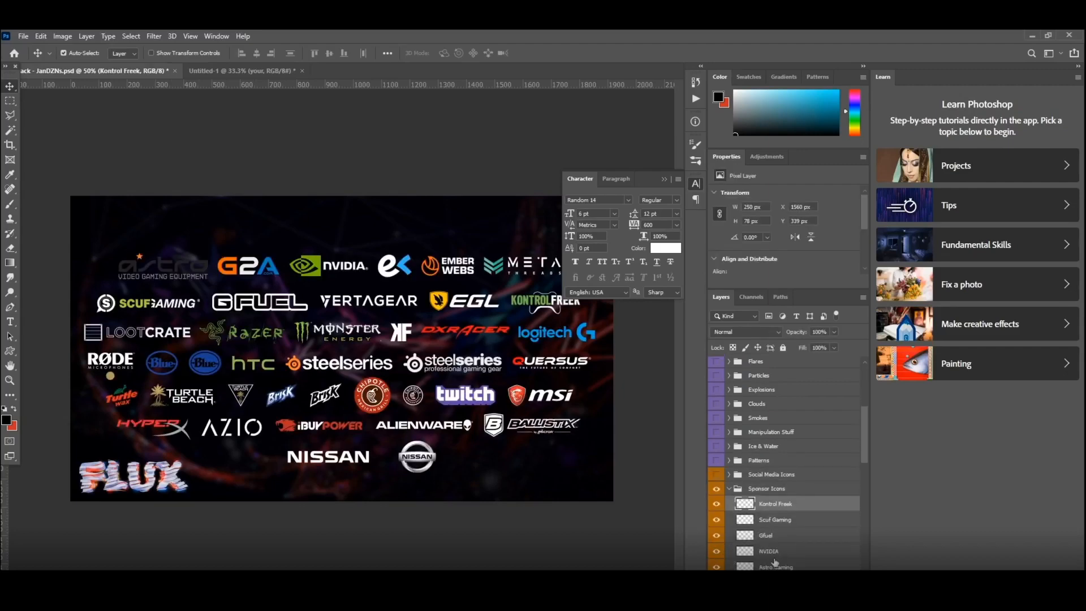
pyautogui.keyDown('shift'); pyautogui.click(776, 553); pyautogui.keyUp('shift')
pyautogui.moveTo(795, 537); pyautogui.dragTo(276, 375)
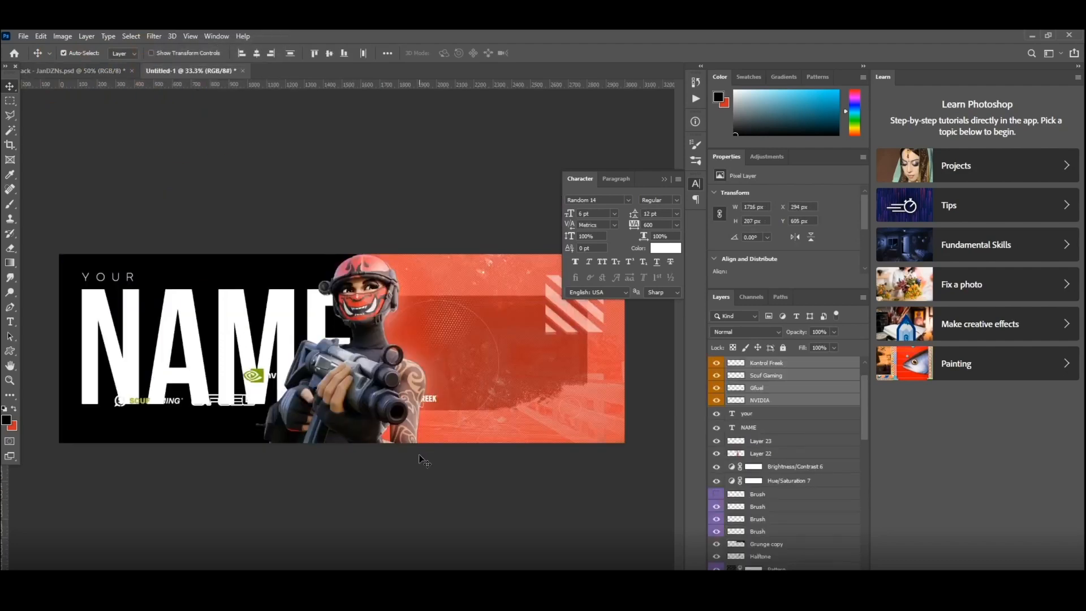
# - Scale the four sponsor logos together to about 684 px wide and place them below NAME at about X 245 px, Y 839 px
pyautogui.hotkey('ctrl', 't')
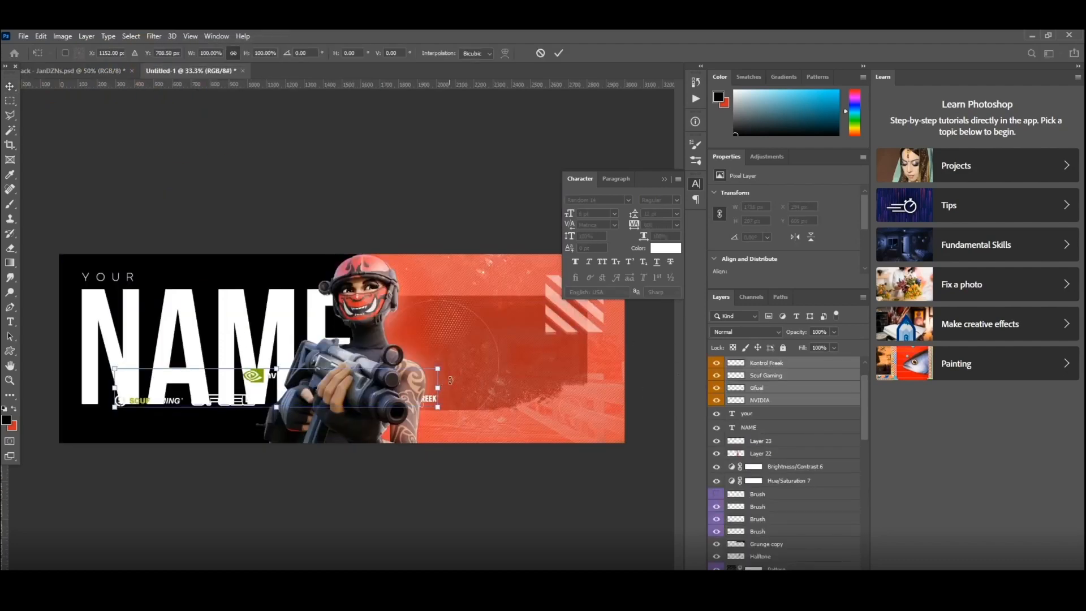
pyautogui.moveTo(439, 370); pyautogui.dragTo(299, 401)
pyautogui.moveTo(220, 398); pyautogui.dragTo(210, 419)
pyautogui.click(405, 488)
pyautogui.scroll(1, 62, 361)
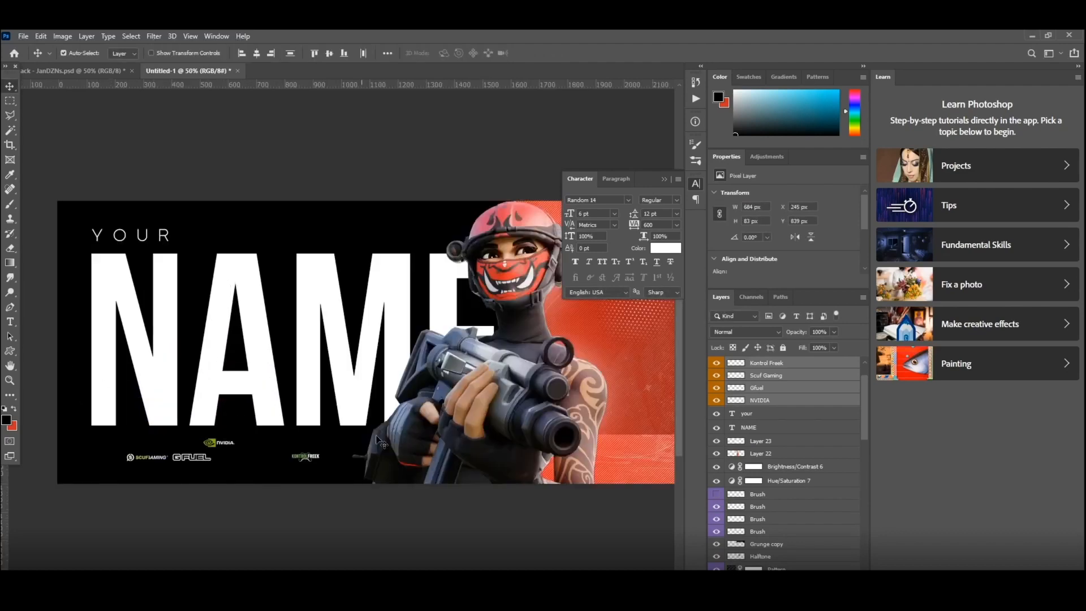
# - Add a Color Overlay to the Kontrol Freek logo with colour ff0000 and the Color blend mode
pyautogui.click(783, 367)
pyautogui.rightClick(783, 367)
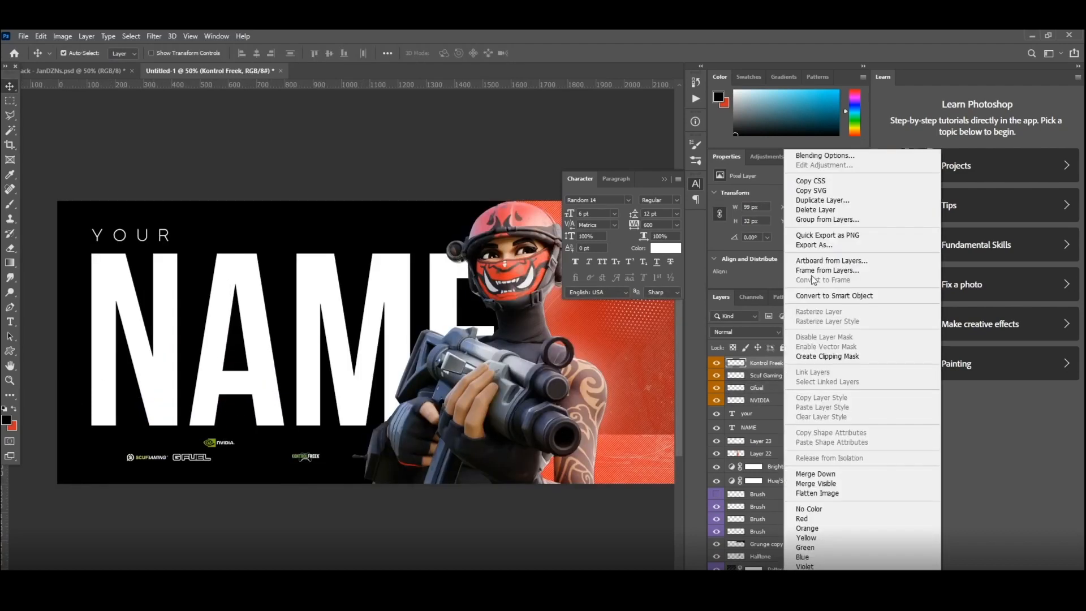
pyautogui.click(819, 156)
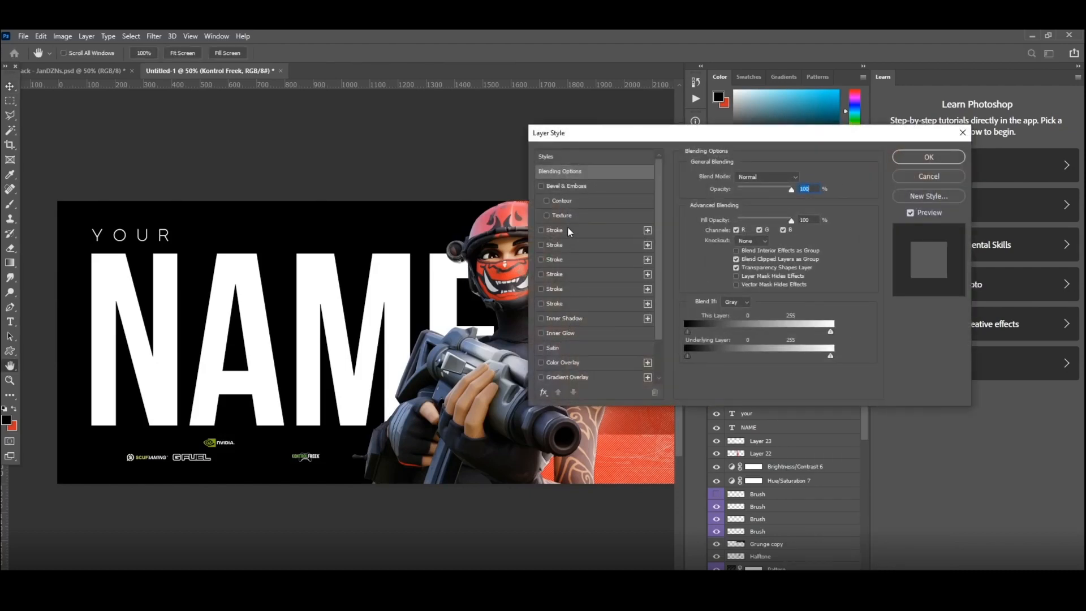
pyautogui.click(575, 362)
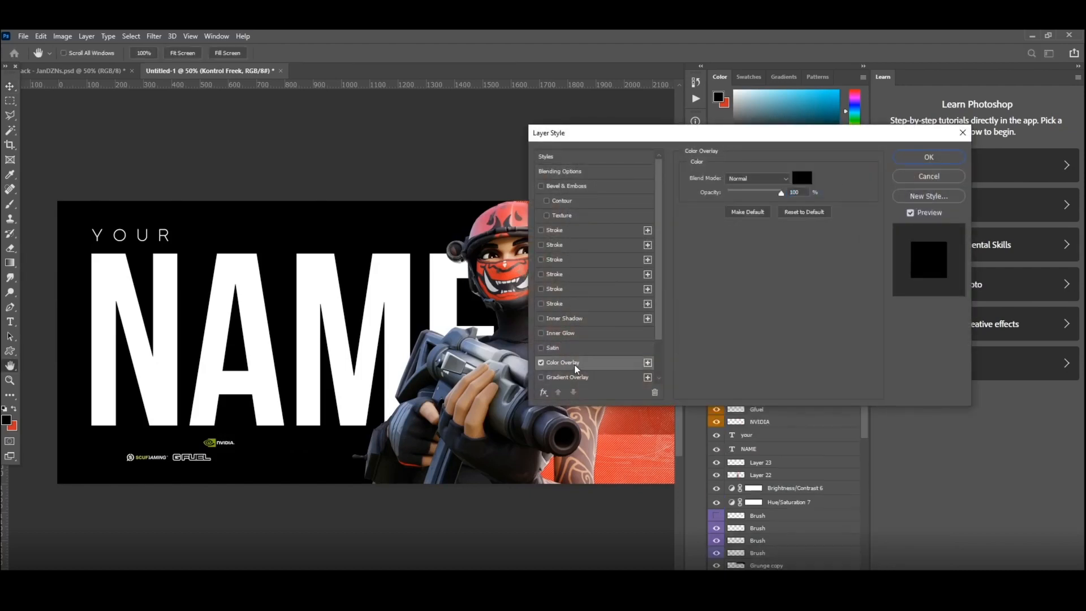
pyautogui.click(799, 178)
pyautogui.moveTo(703, 175); pyautogui.dragTo(680, 99)
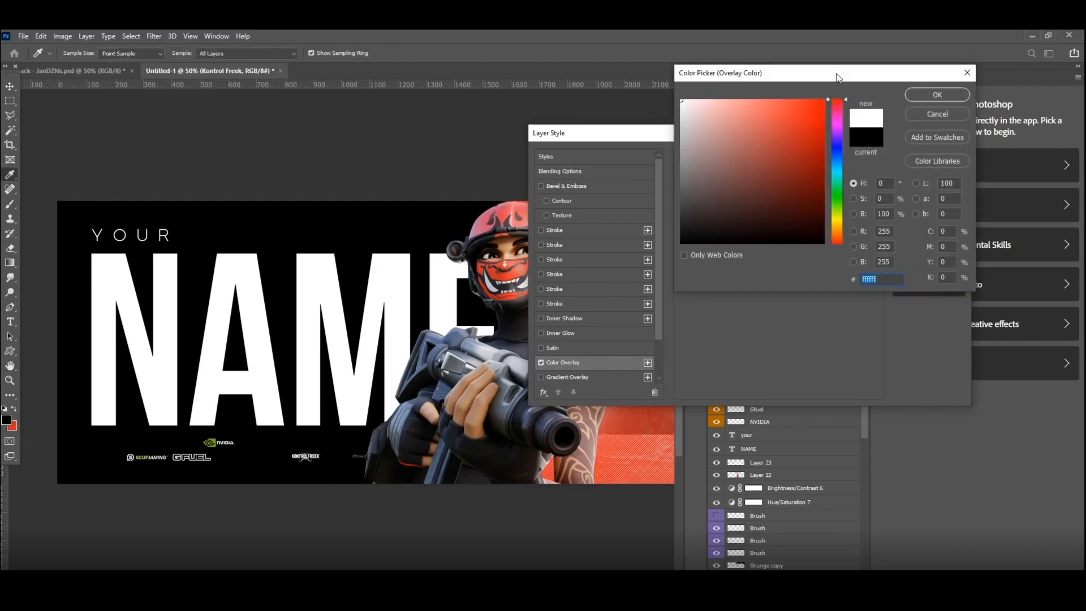
pyautogui.write('ff0000')
pyautogui.press('Return')
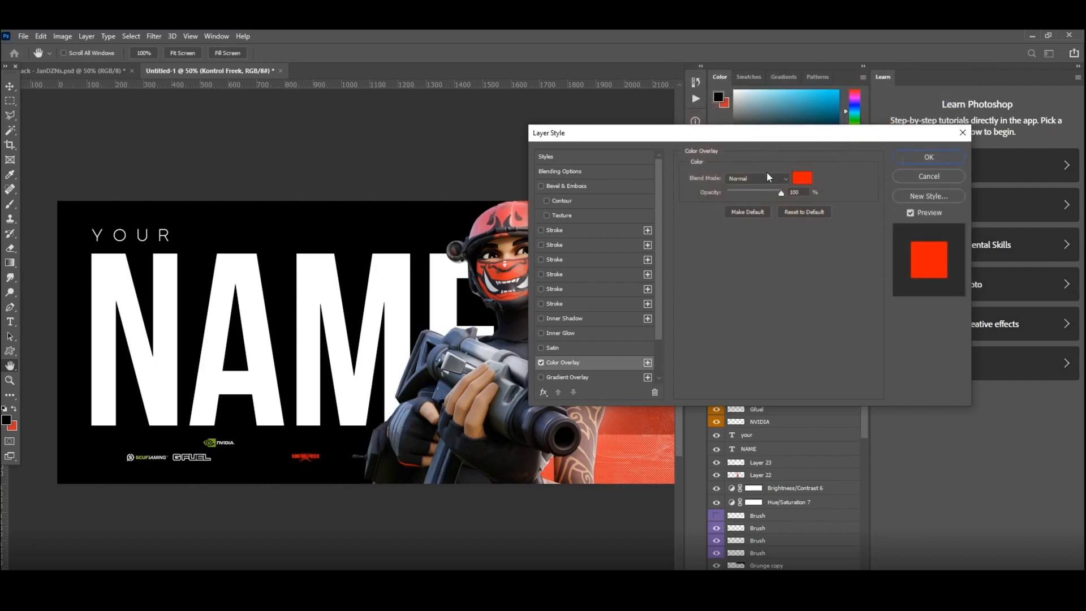
pyautogui.click(758, 178)
pyautogui.click(757, 443)
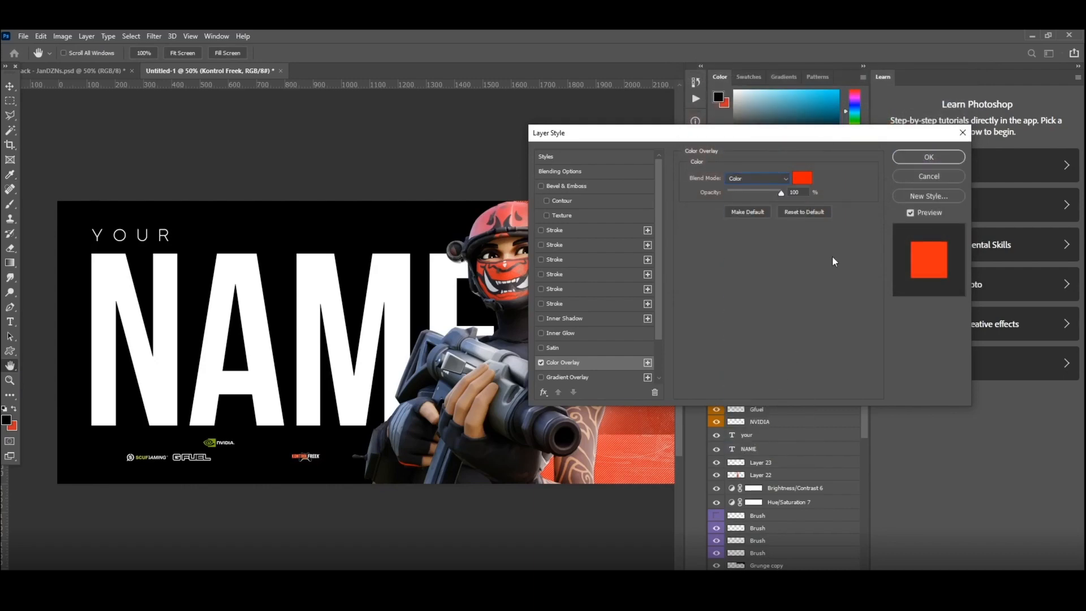
# - Change the Kontrol Freek overlay colour to dark red 990013, sampling the helmet's hue first, and apply the layer style
pyautogui.click(802, 179)
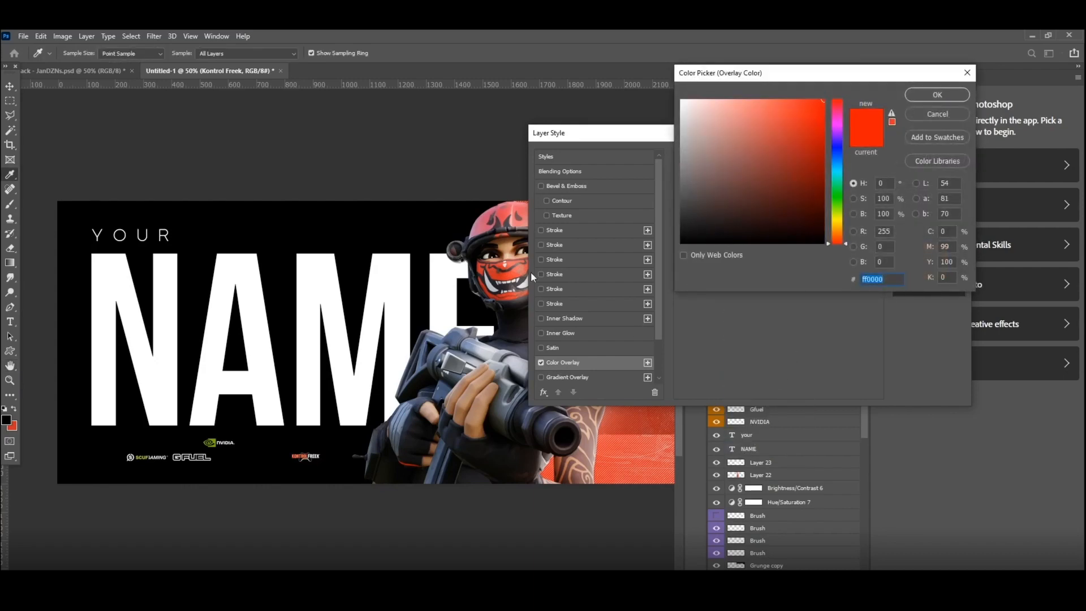
pyautogui.click(509, 211)
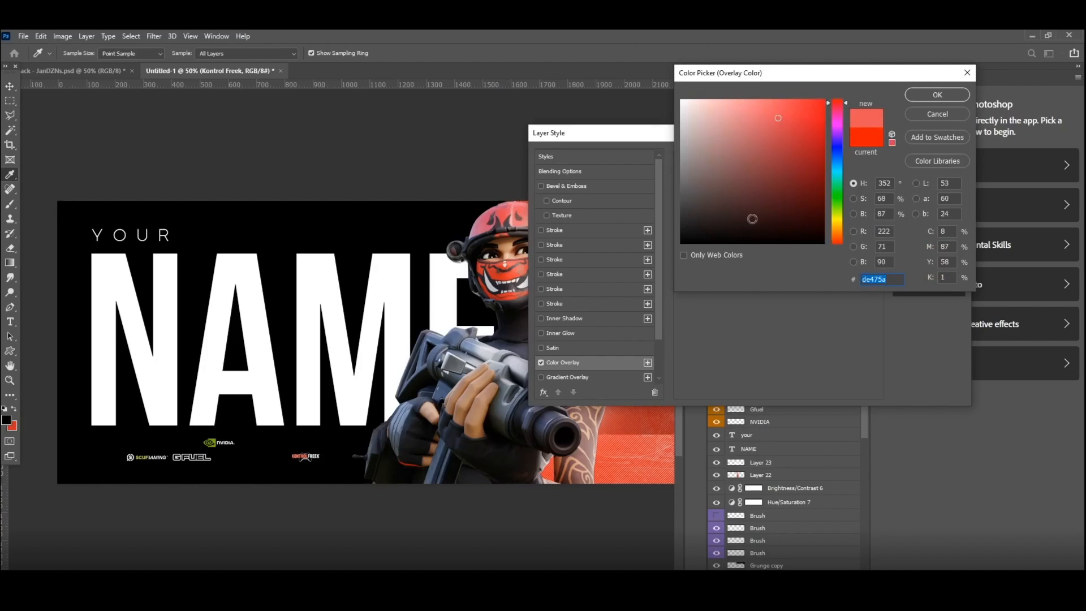
pyautogui.click(776, 156)
pyautogui.moveTo(776, 156)
pyautogui.mouseDown()
pyautogui.moveTo(817, 131)
pyautogui.moveTo(839, 162)
pyautogui.mouseUp()
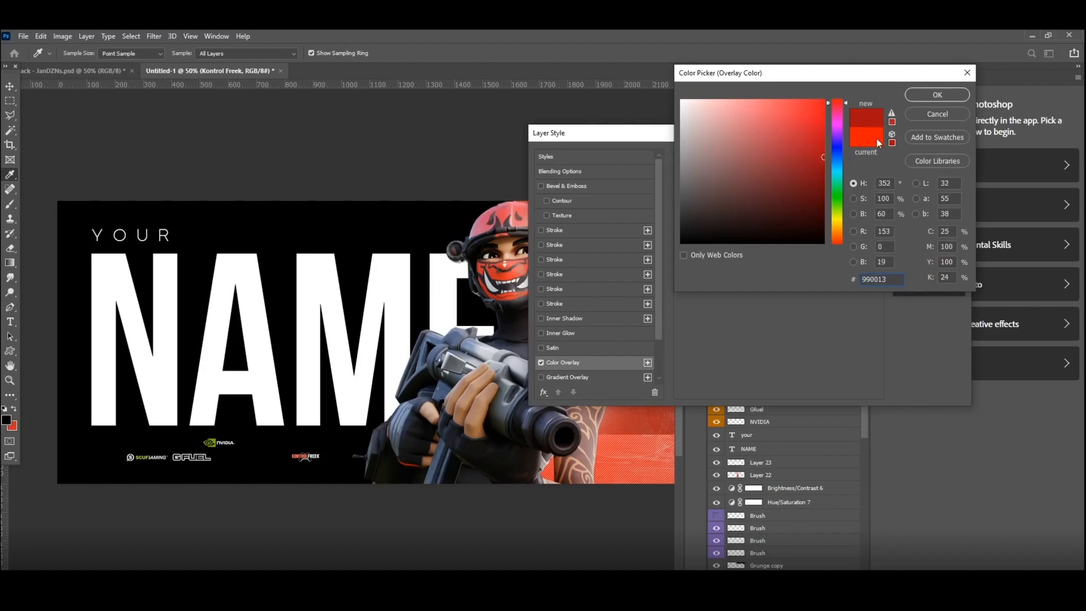
pyautogui.click(928, 95)
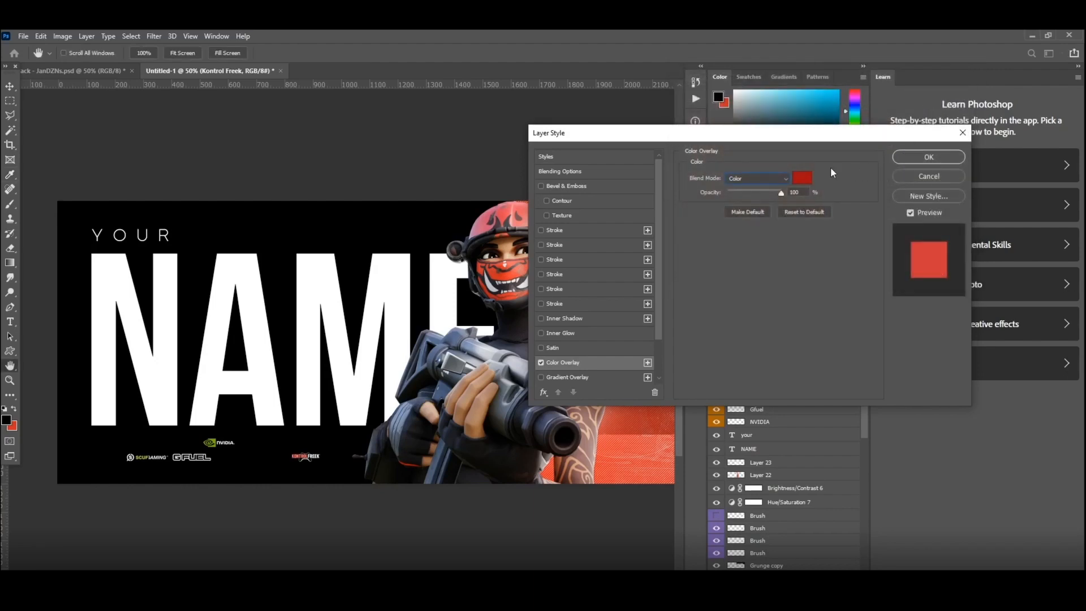
pyautogui.click(907, 158)
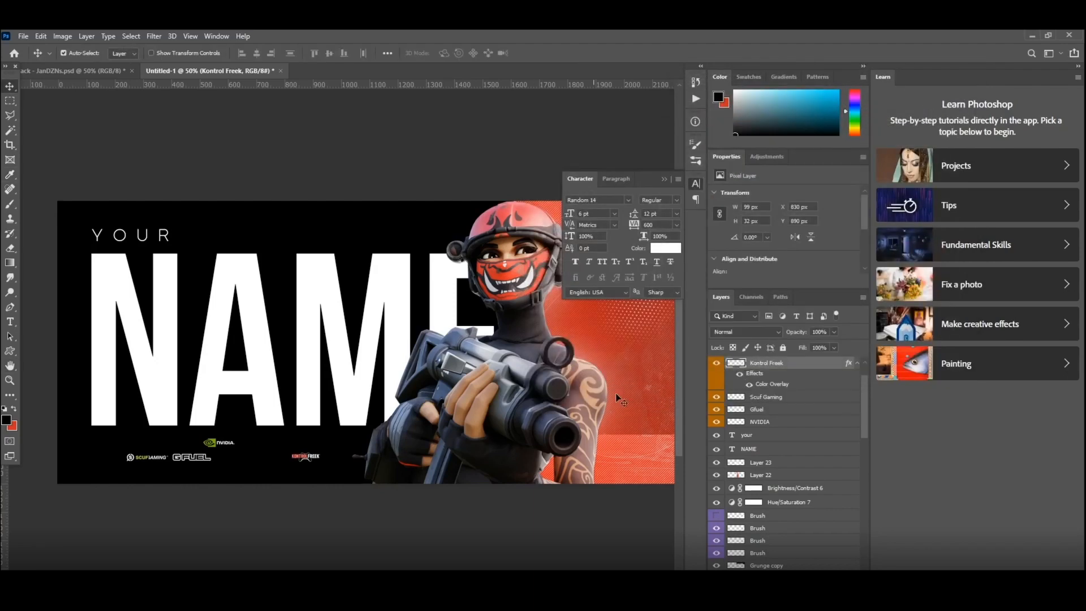
# - Apply the same dark red Color Overlay in Color blend mode to the Scuf Gaming logo
pyautogui.rightClick(761, 403)
pyautogui.click(804, 156)
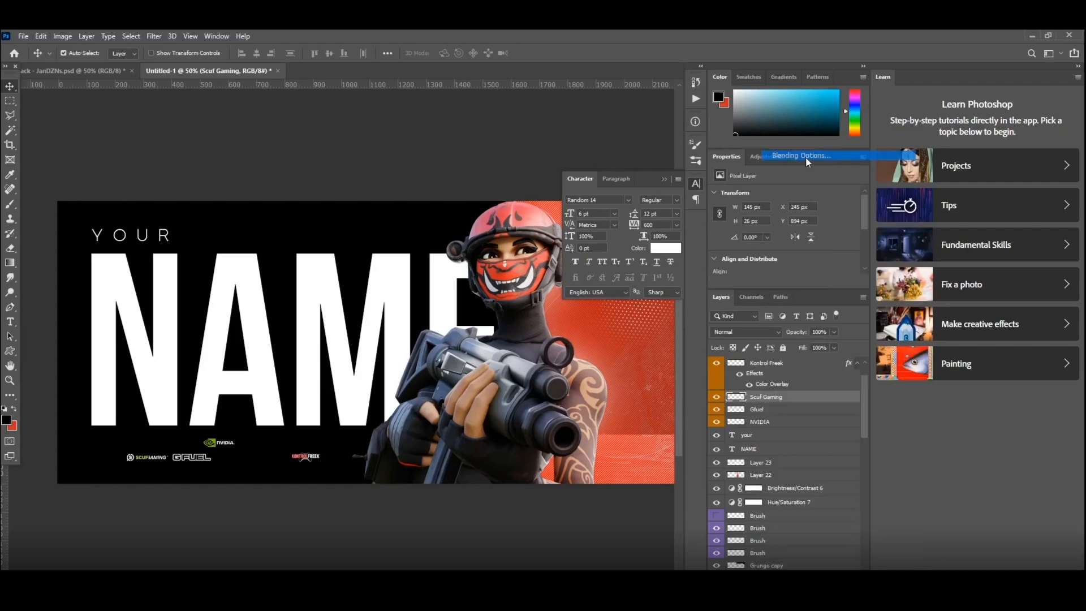
pyautogui.click(563, 362)
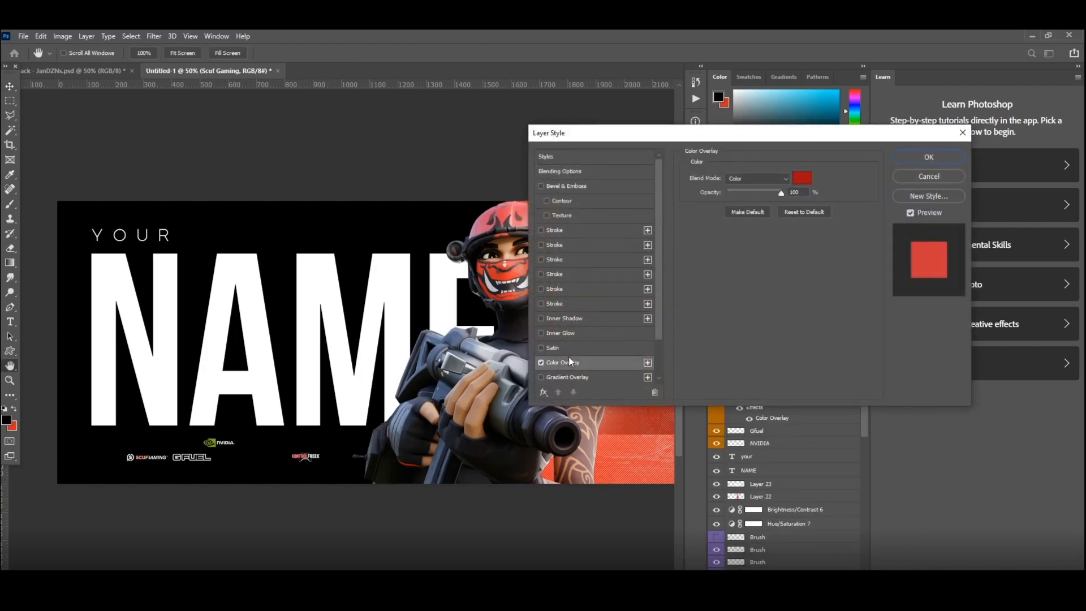
pyautogui.click(911, 158)
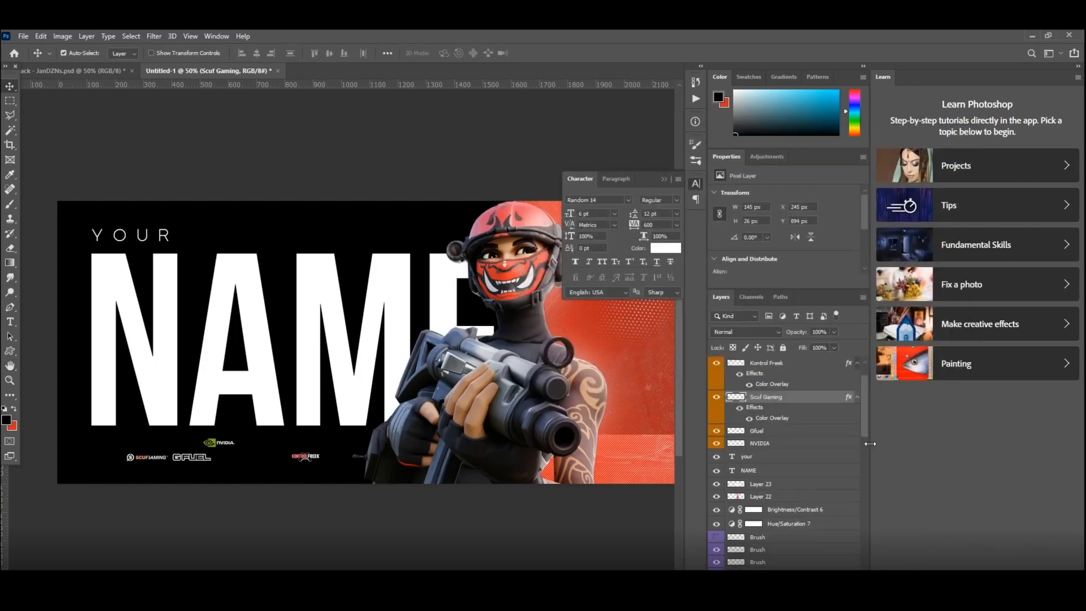
# - Apply the same dark red Color Overlay in Color blend mode to the Gfuel logo
pyautogui.click(764, 432)
pyautogui.rightClick(768, 433)
pyautogui.click(802, 156)
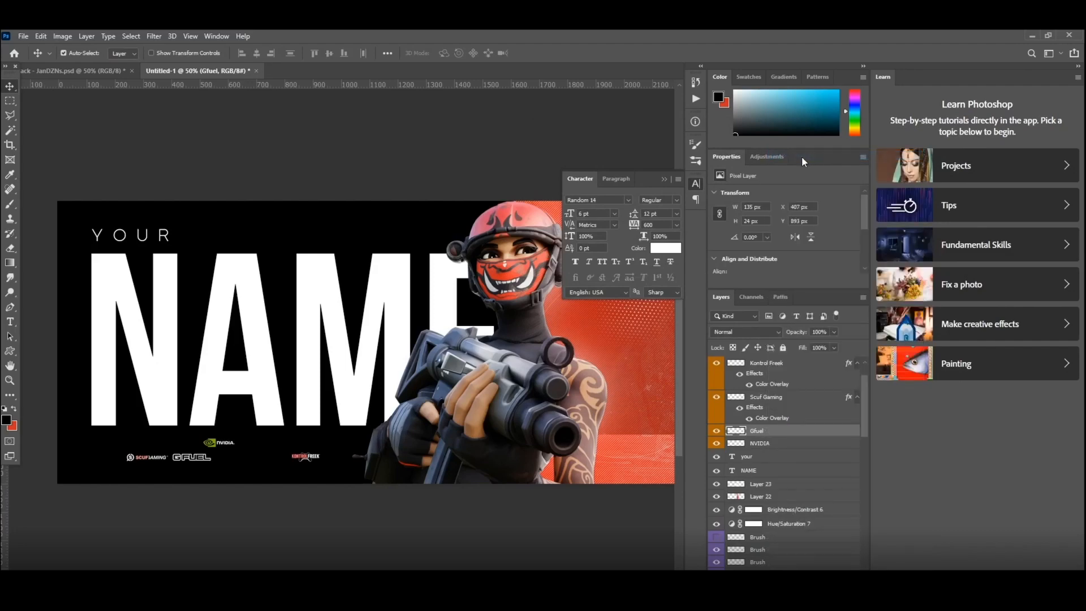
pyautogui.click(569, 362)
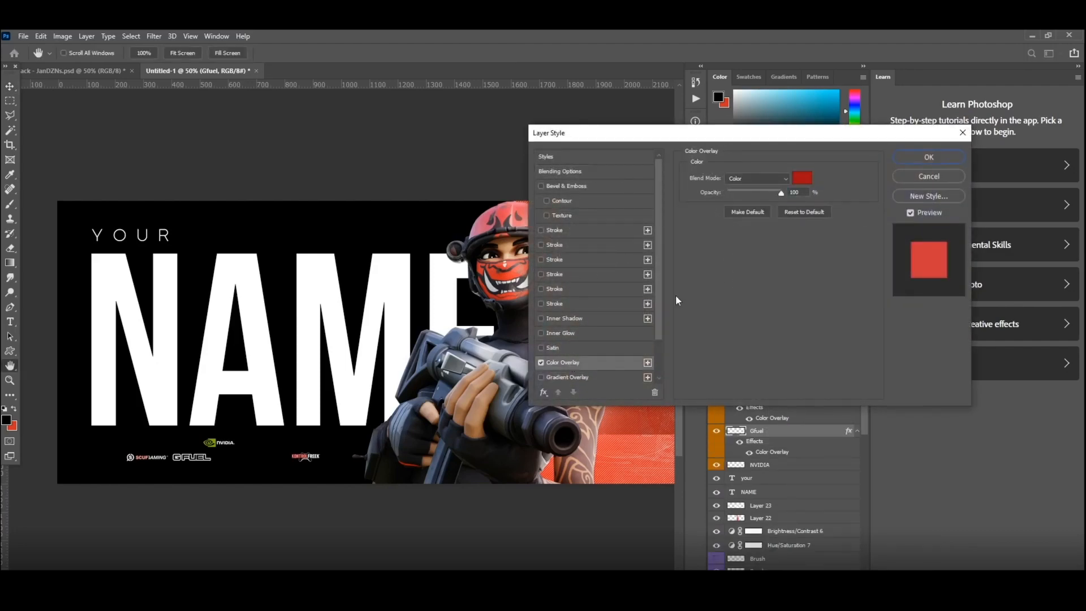
pyautogui.click(925, 159)
# - Apply the same dark red Color Overlay in Color blend mode to the NVIDIA logo
pyautogui.click(759, 464)
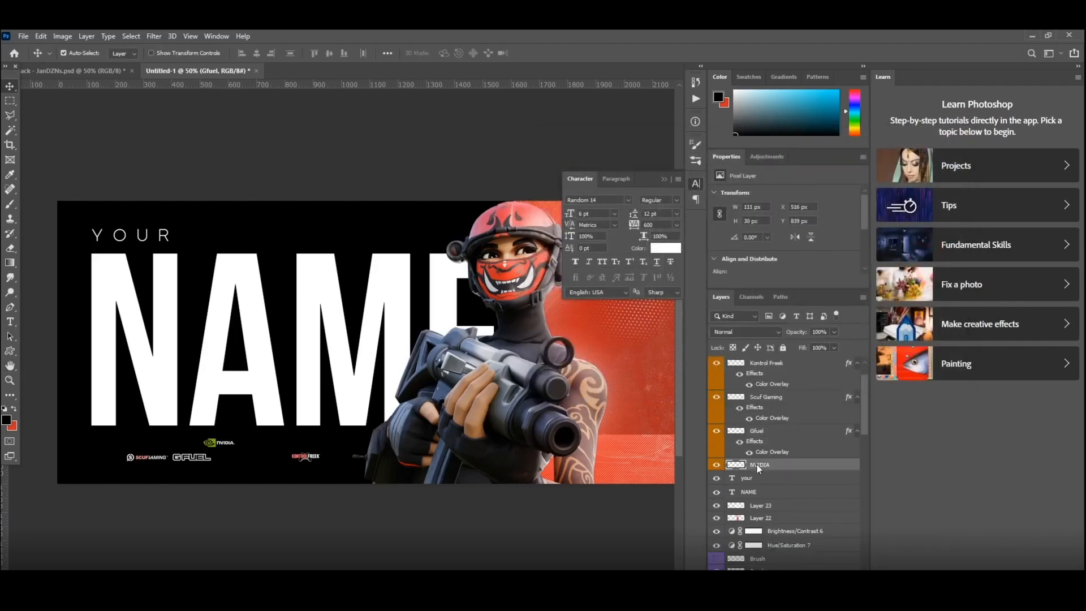
pyautogui.rightClick(759, 464)
pyautogui.click(807, 158)
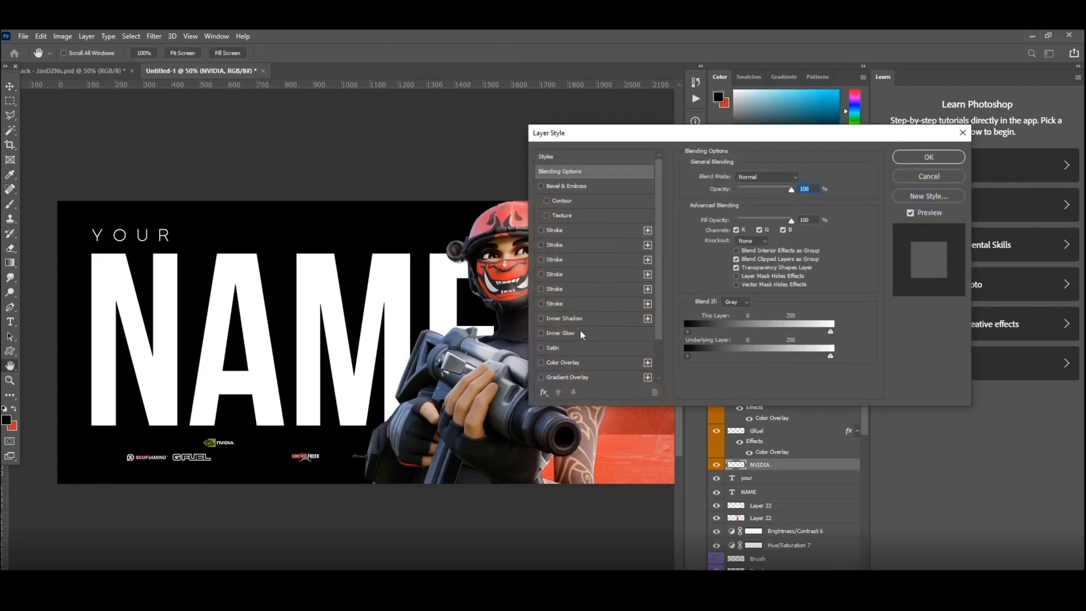
pyautogui.click(569, 362)
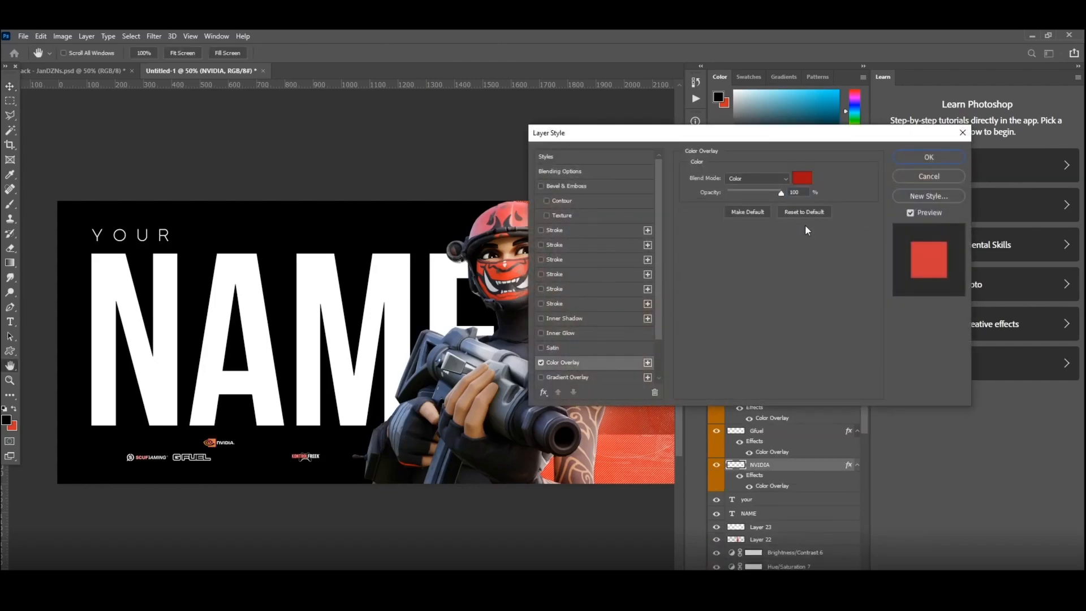
pyautogui.click(913, 158)
# - Scale the Kontrol Freek logo to about 132% and move it to about X 891 px, Y 848 px, level with the NVIDIA logo
pyautogui.click(775, 370)
pyautogui.scroll(2, 774, 378)
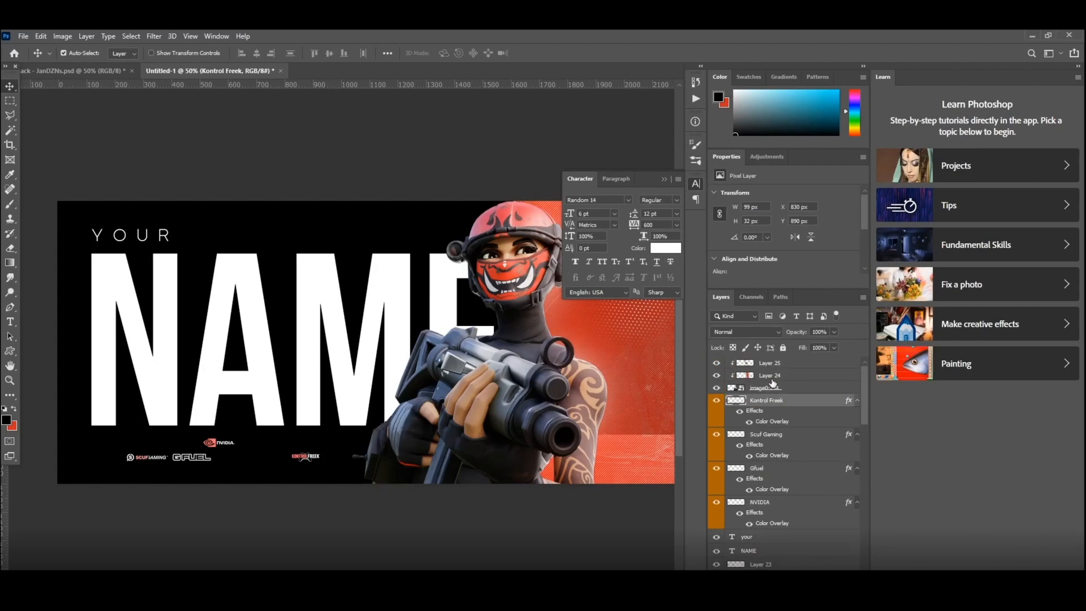
pyautogui.hotkey('ctrl', 't')
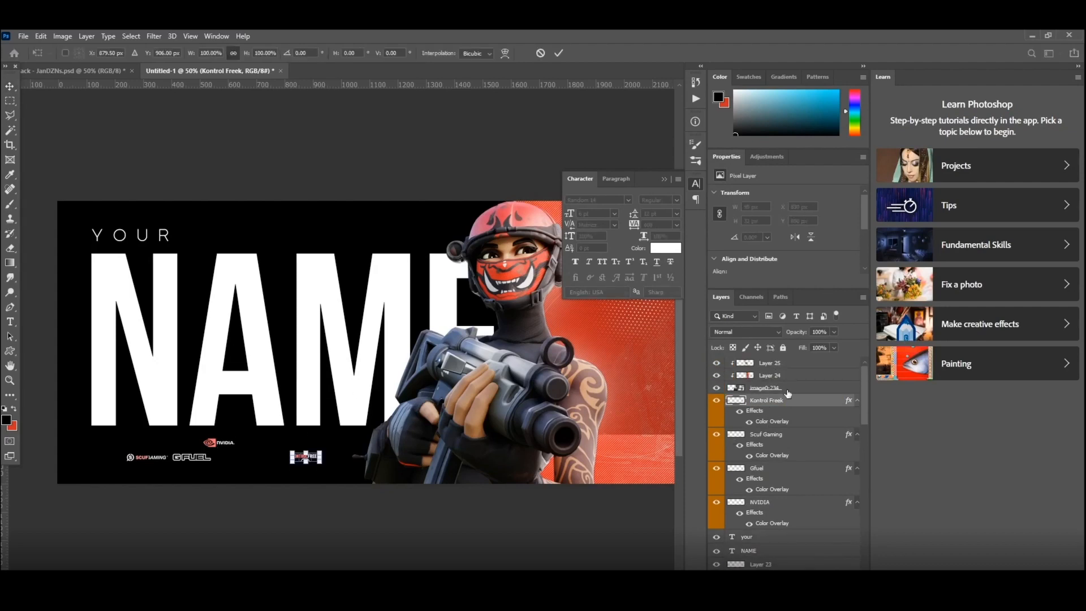
pyautogui.scroll(2, 334, 452)
pyautogui.moveTo(302, 464); pyautogui.dragTo(332, 449)
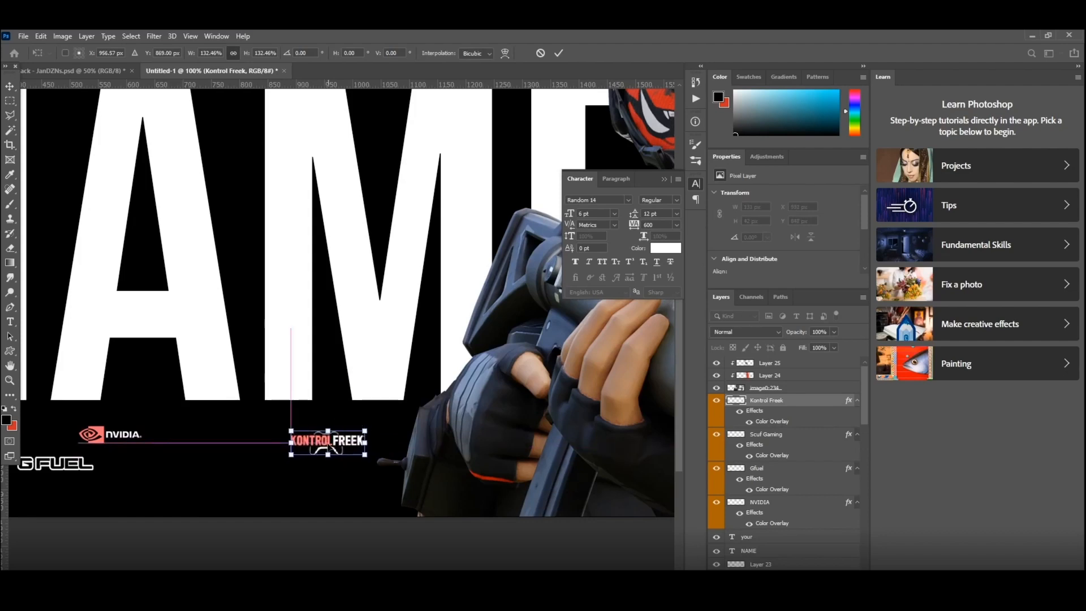
pyautogui.press('Return')
pyautogui.scroll(-2, 255, 441)
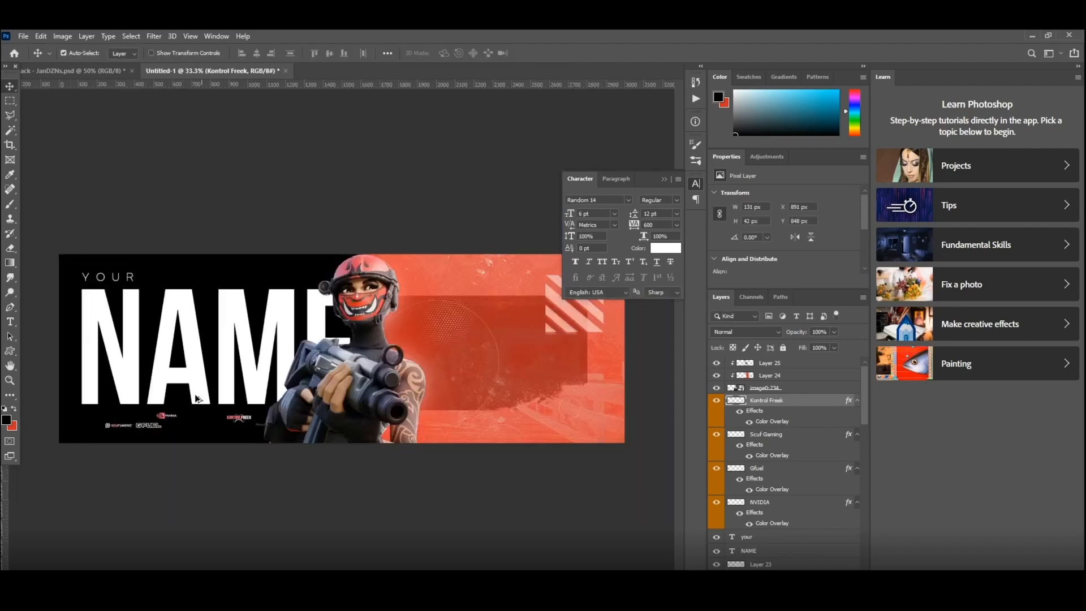
# - Move the Scuf Gaming logo beside the Kontrol Freek logo, to about X 687 px, Y 850 px
pyautogui.click(769, 434)
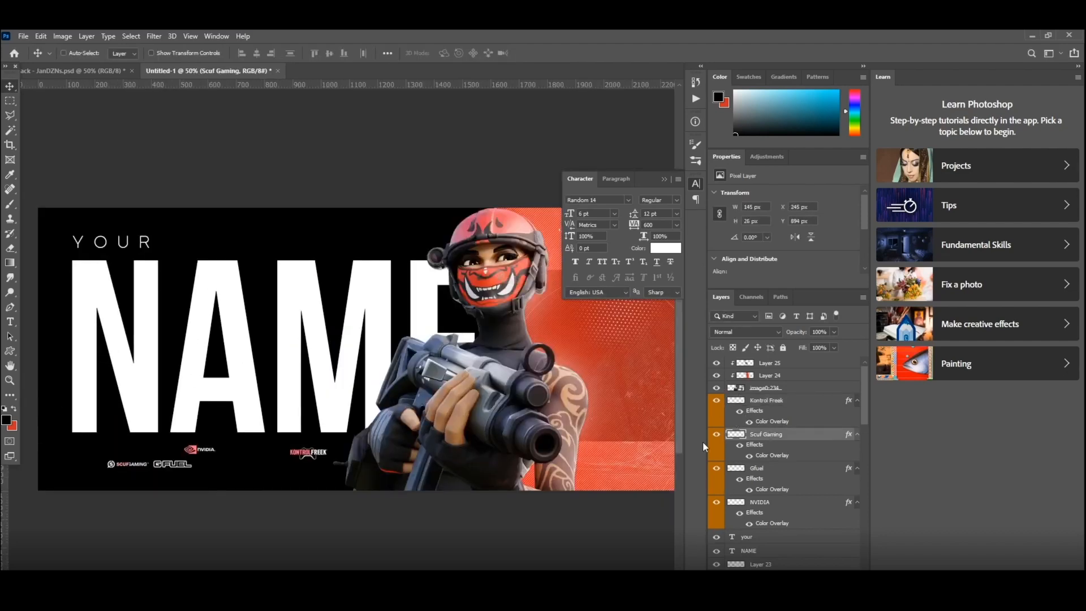
pyautogui.hotkey('ctrl', 't')
pyautogui.moveTo(136, 466); pyautogui.dragTo(261, 455)
pyautogui.press('Return')
# - Move the Gfuel logo level with the Scuf Gaming logo, centred at about X 520 px, Y 862 px
pyautogui.click(757, 469)
pyautogui.hotkey('ctrl', 't')
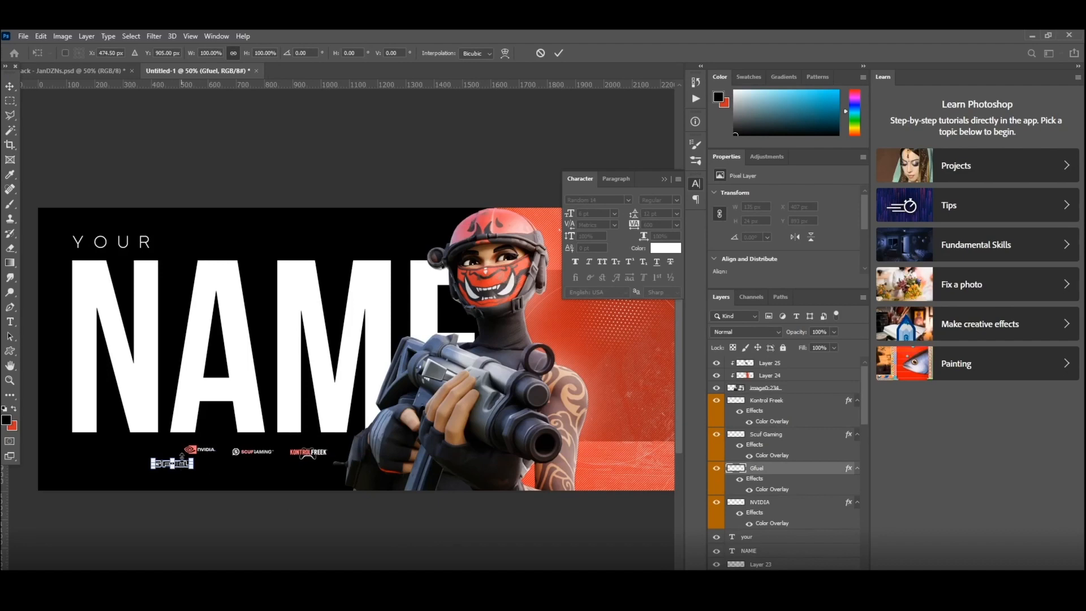
pyautogui.moveTo(177, 468); pyautogui.dragTo(196, 454)
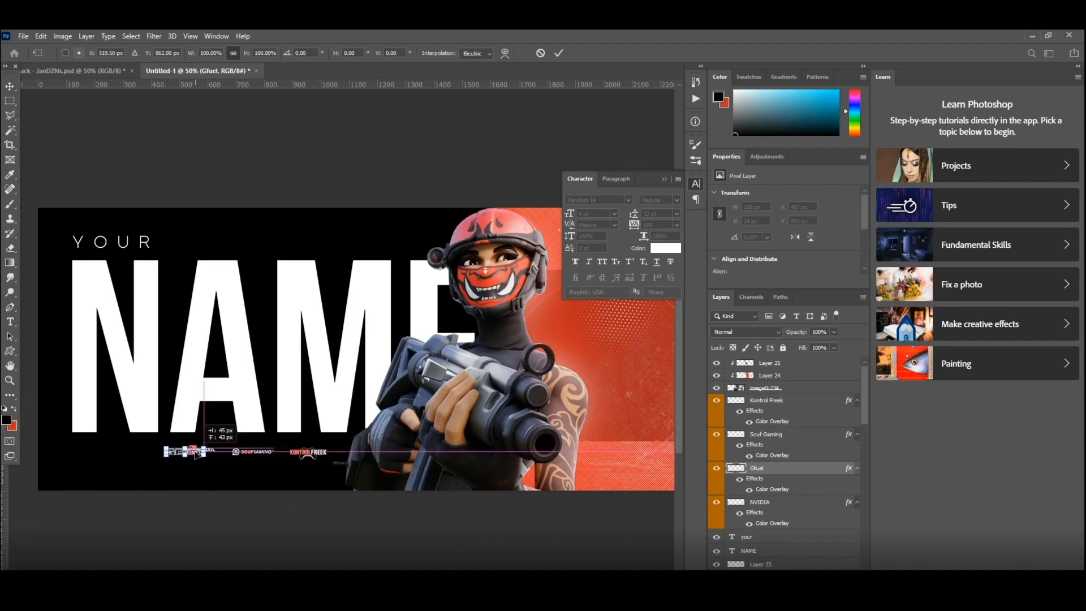
pyautogui.press('Return')
# - Move the NVIDIA logo to the start of the sponsor row, at about X 203 px, Y 854 px
pyautogui.click(758, 504)
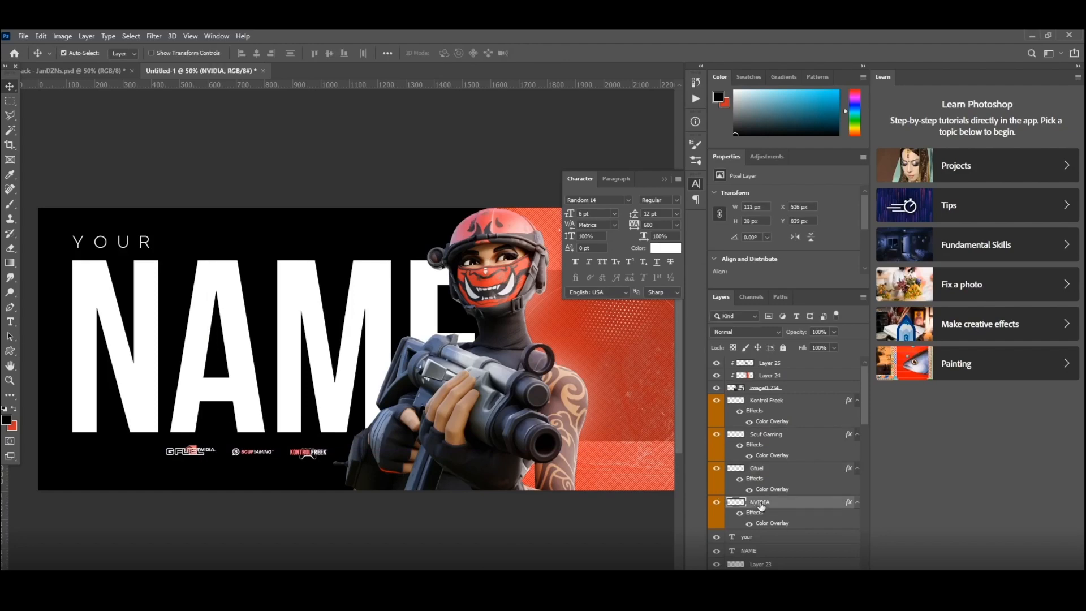
pyautogui.hotkey('ctrl', 't')
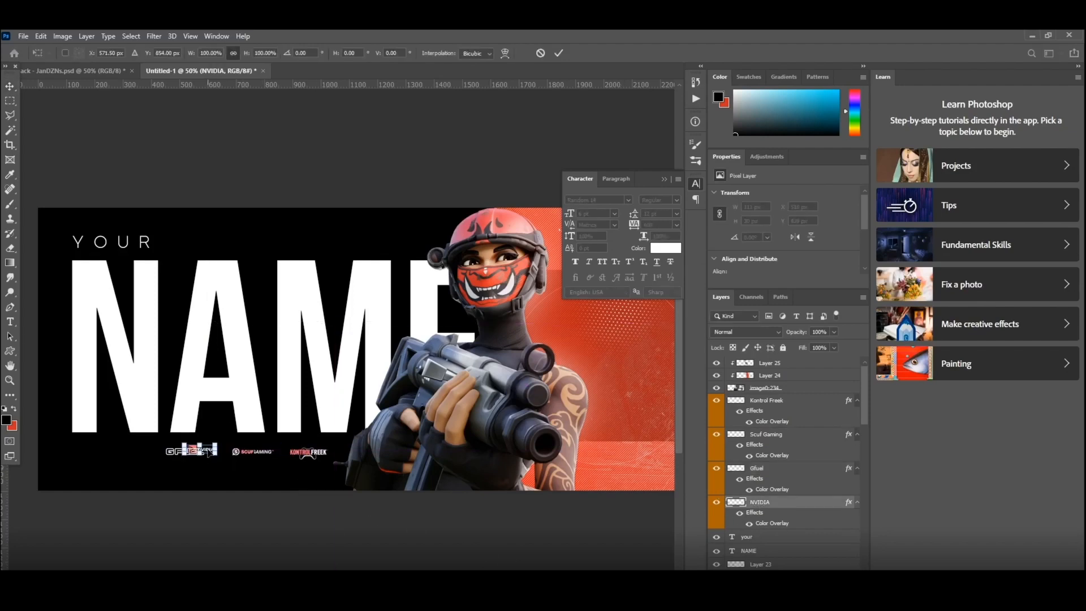
pyautogui.moveTo(210, 452); pyautogui.dragTo(129, 453)
pyautogui.press('Return')
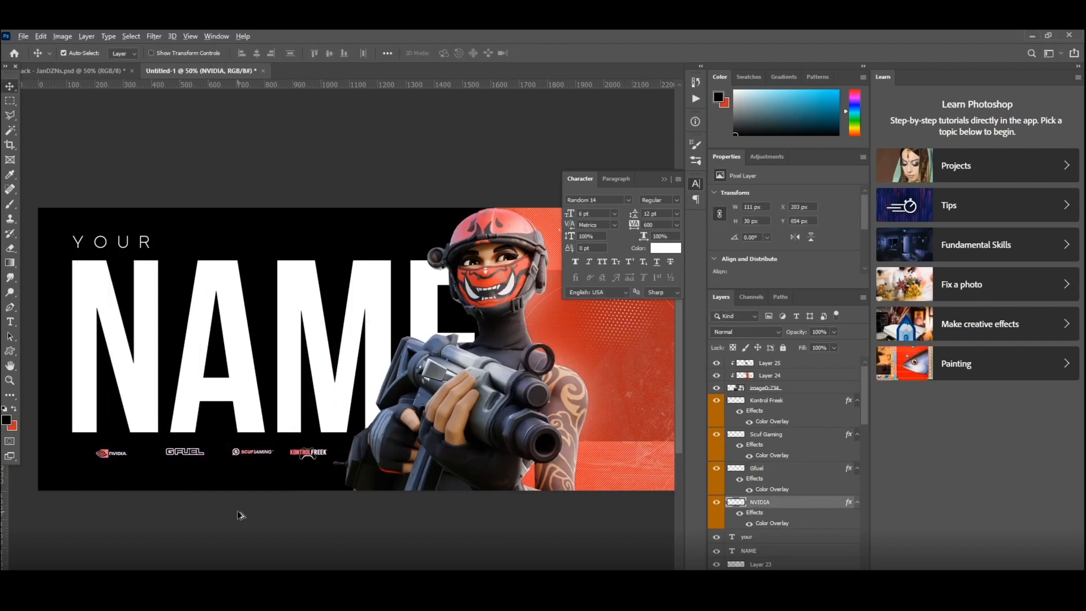
pyautogui.scroll(-3, 194, 323)
pyautogui.scroll(2, 146, 348)
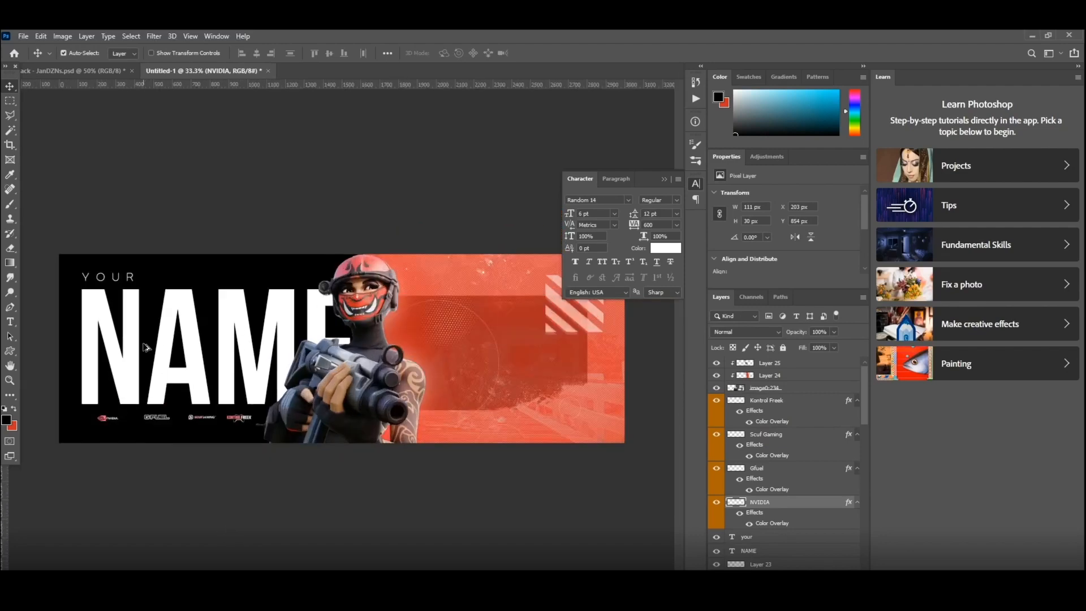
# - Shift the Gfuel logo slightly towards the NVIDIA logo, to about X 431 px, Y 854 px
pyautogui.scroll(1, 146, 347)
pyautogui.hotkey('ctrl', 't')
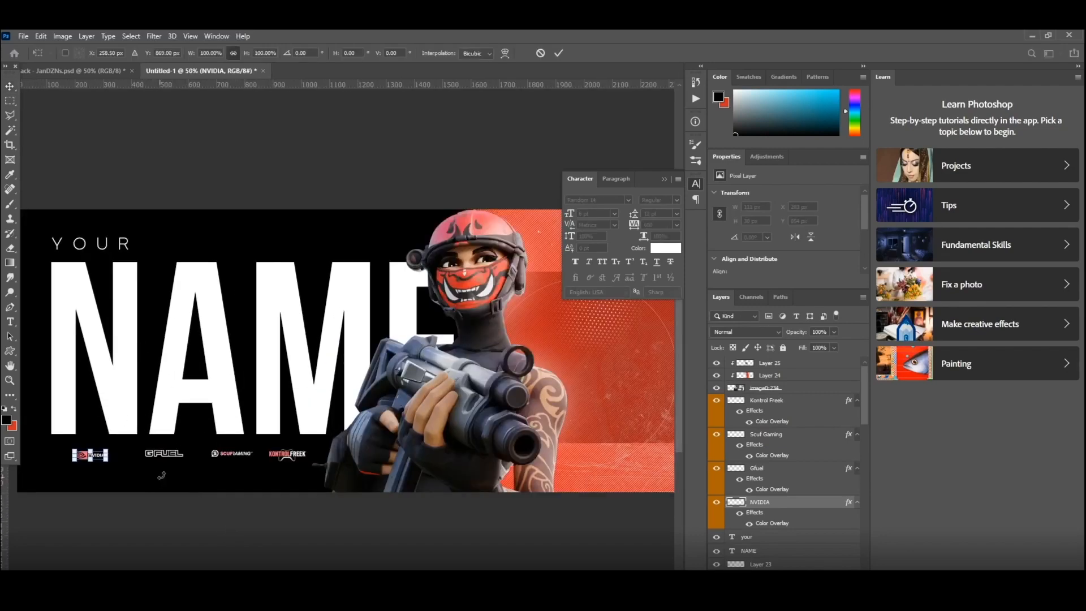
pyautogui.click(787, 470)
pyautogui.moveTo(171, 454); pyautogui.dragTo(165, 455)
pyautogui.press('Return')
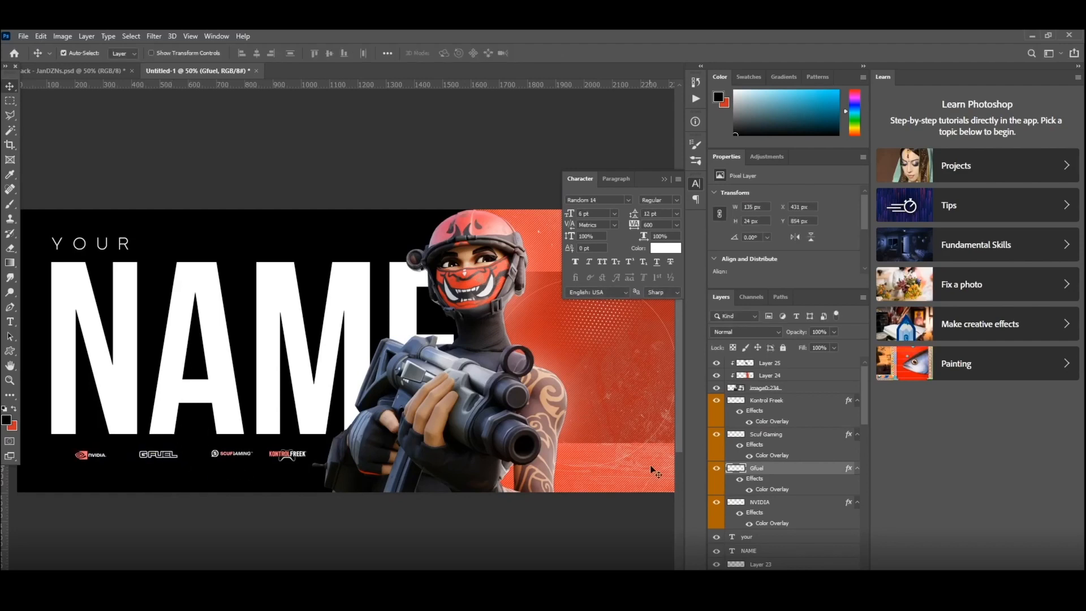
# - Align the Scuf Gaming logo with the sponsor row, centred at about X 735 px, Y 869 px
pyautogui.click(773, 444)
pyautogui.hotkey('ctrl', 't')
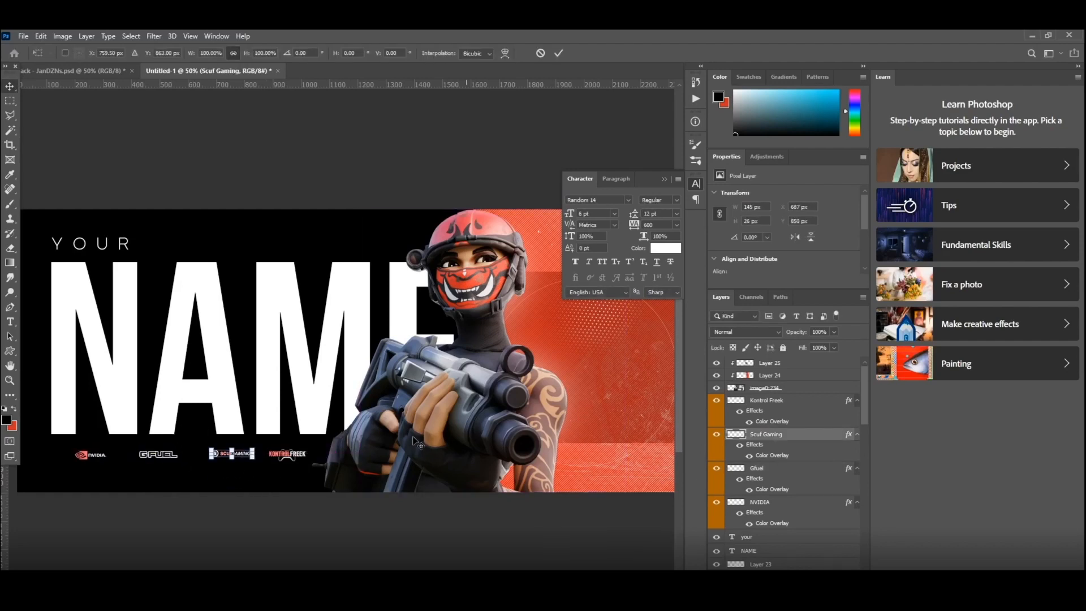
pyautogui.scroll(4, 215, 455)
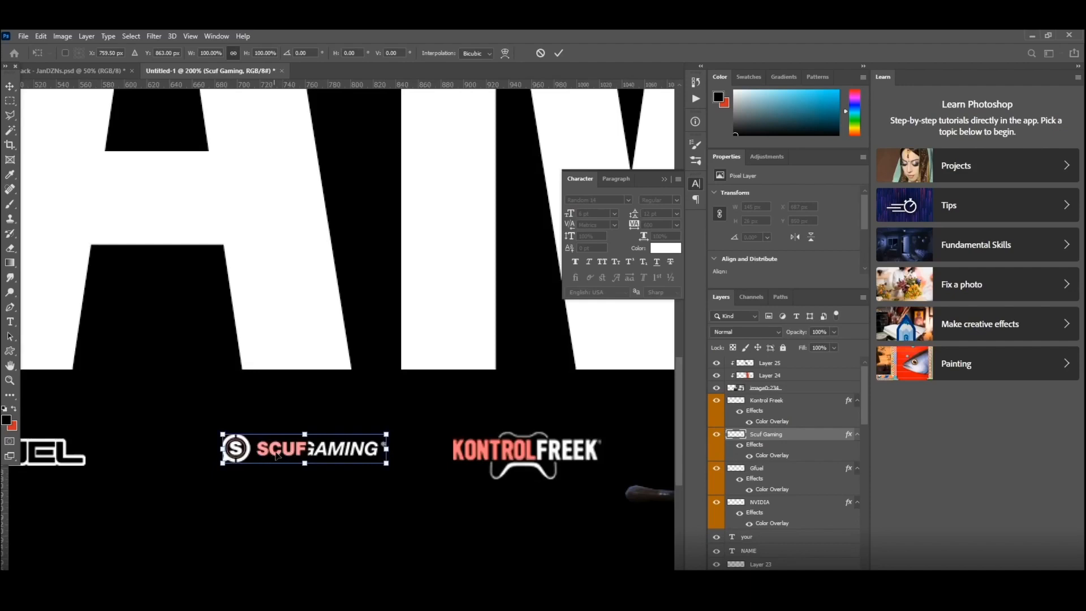
pyautogui.moveTo(321, 451); pyautogui.dragTo(292, 458)
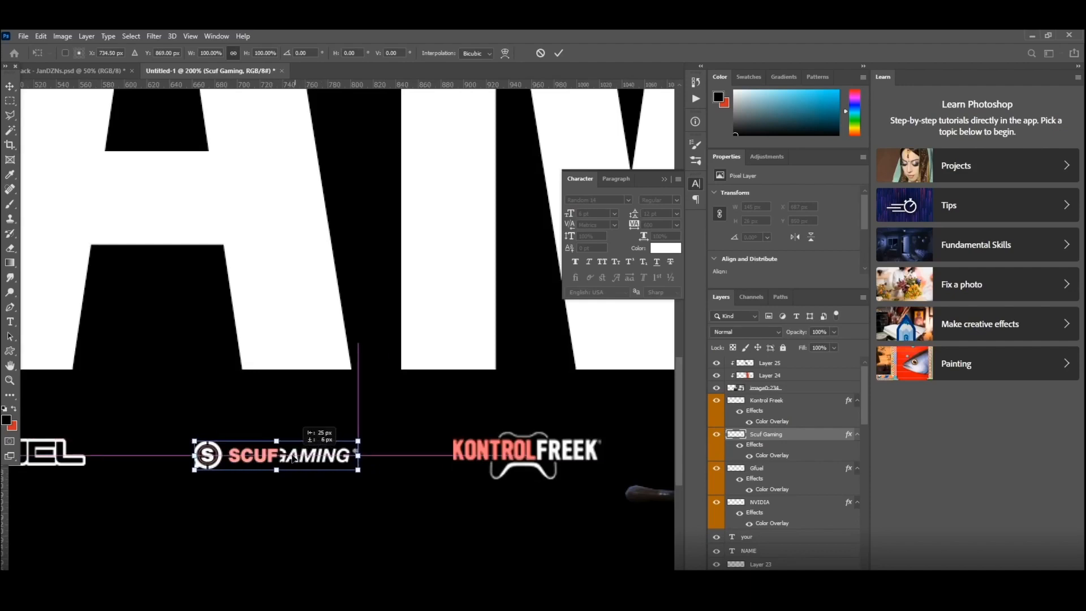
pyautogui.press('Return')
# - Shrink the Kontrol Freek logo to about 122 x 39 px, placed at about X 900 px, Y 851 px
pyautogui.click(783, 406)
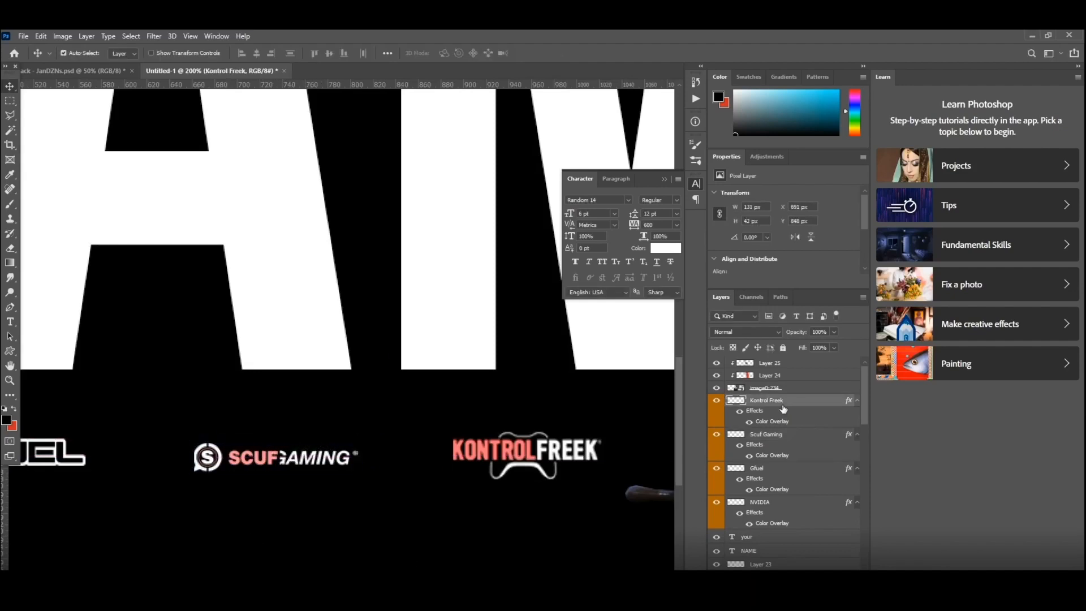
pyautogui.hotkey('ctrl', 't')
pyautogui.moveTo(461, 437); pyautogui.dragTo(479, 452)
pyautogui.press('Return')
pyautogui.hotkey('ctrl', '-')
pyautogui.hotkey('ctrl', '-')
pyautogui.hotkey('ctrl', '-')
pyautogui.hotkey('ctrl', '-')
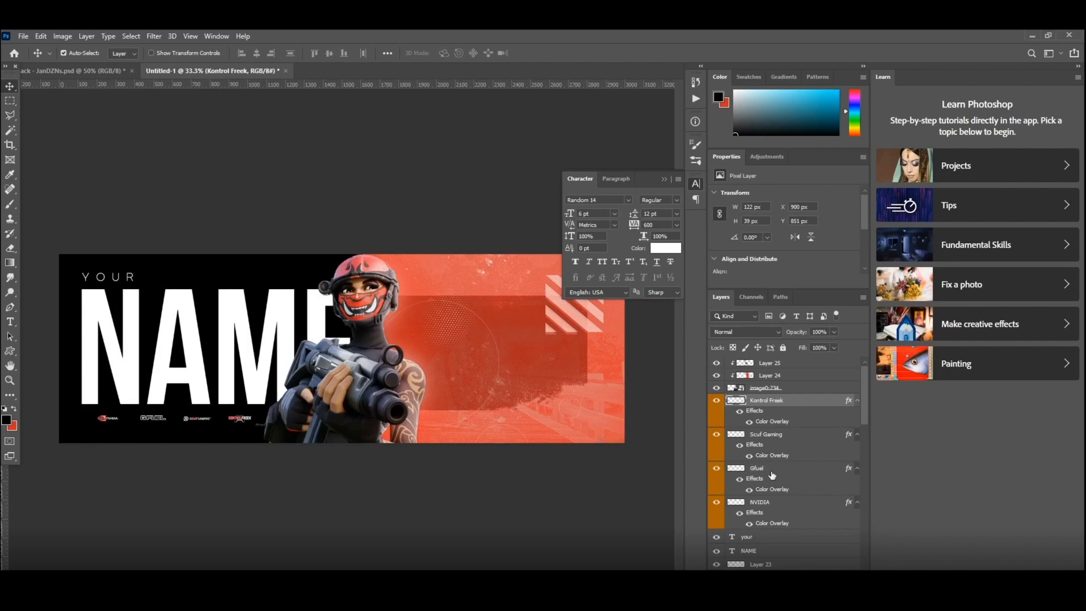
# - Even out the sponsor row spacing by moving the Gfuel logo to about X 416 px, Y 854 px
pyautogui.click(772, 475)
pyautogui.hotkey('ctrl', 't')
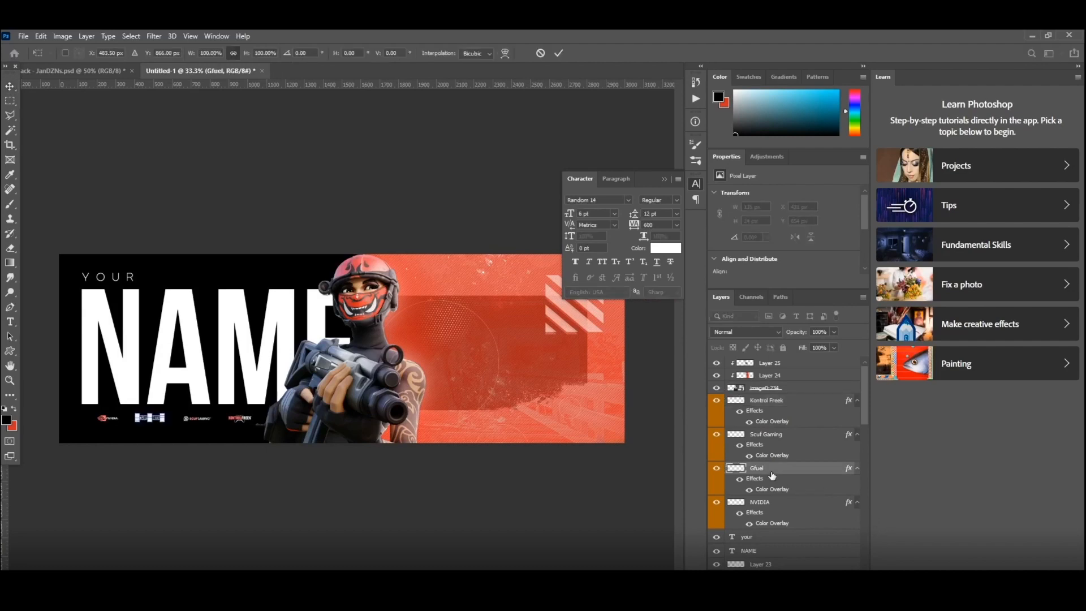
pyautogui.press('Return')
pyautogui.hotkey('ctrl', '-')
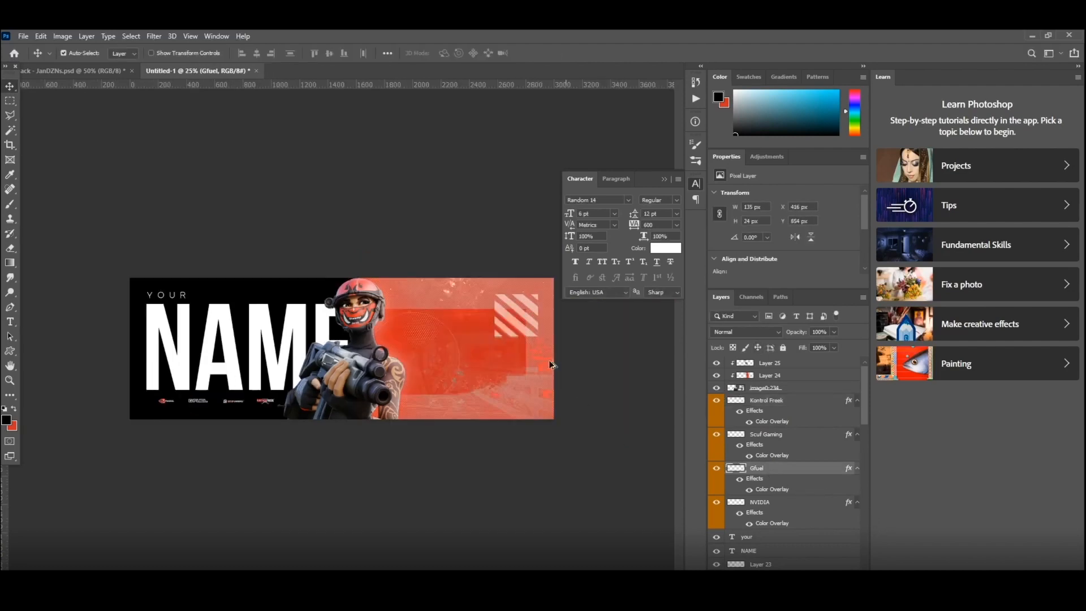
pyautogui.hotkey('ctrl', '+')
# - Save the banner as grunge.psd with Maximize Compatibility enabled
pyautogui.click(22, 37)
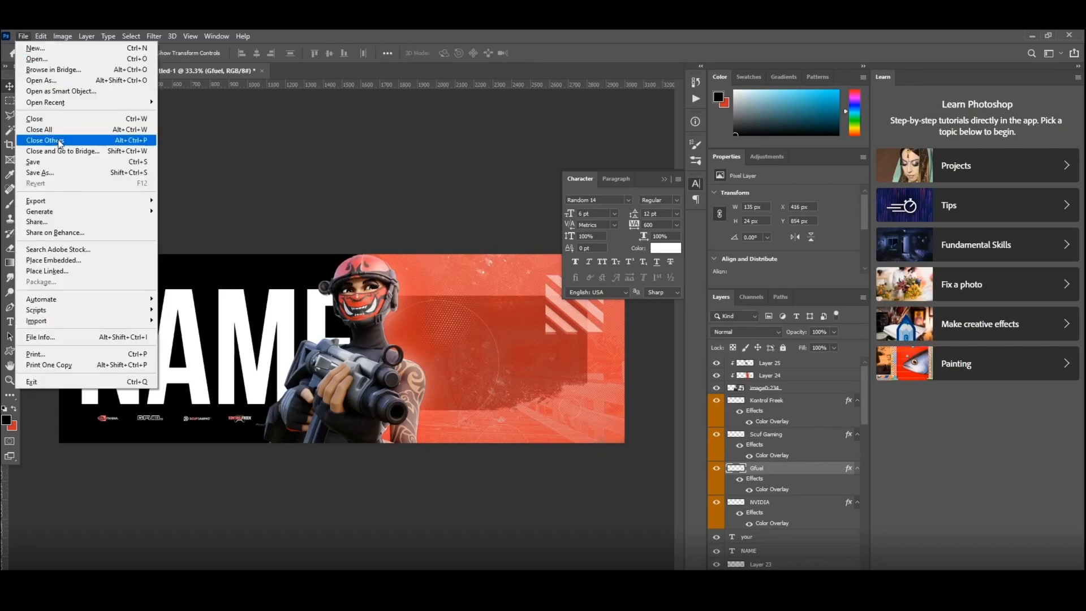
pyautogui.click(60, 173)
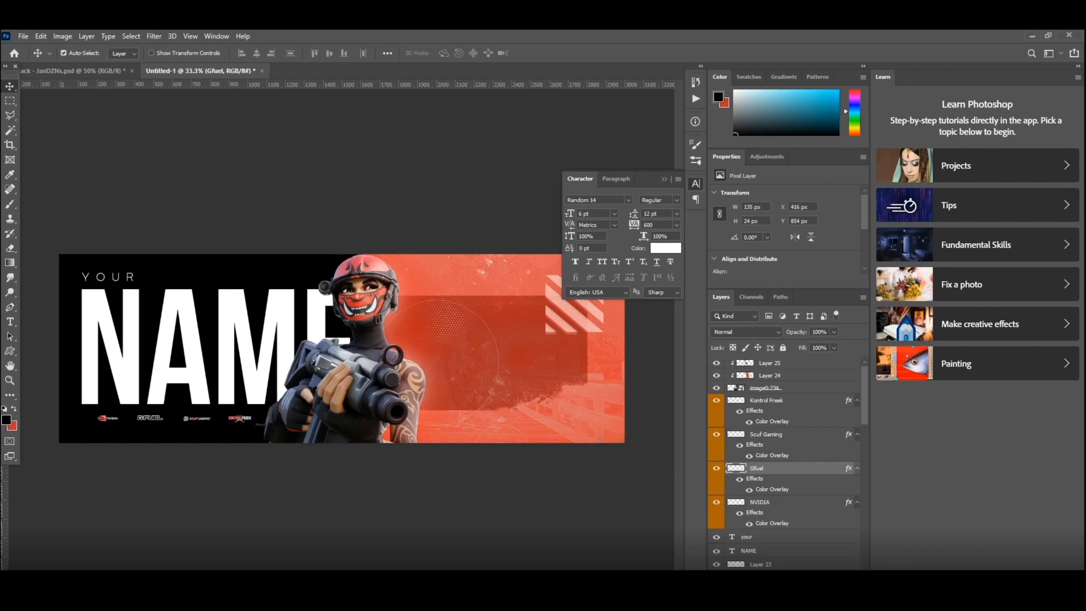
pyautogui.click(330, 284)
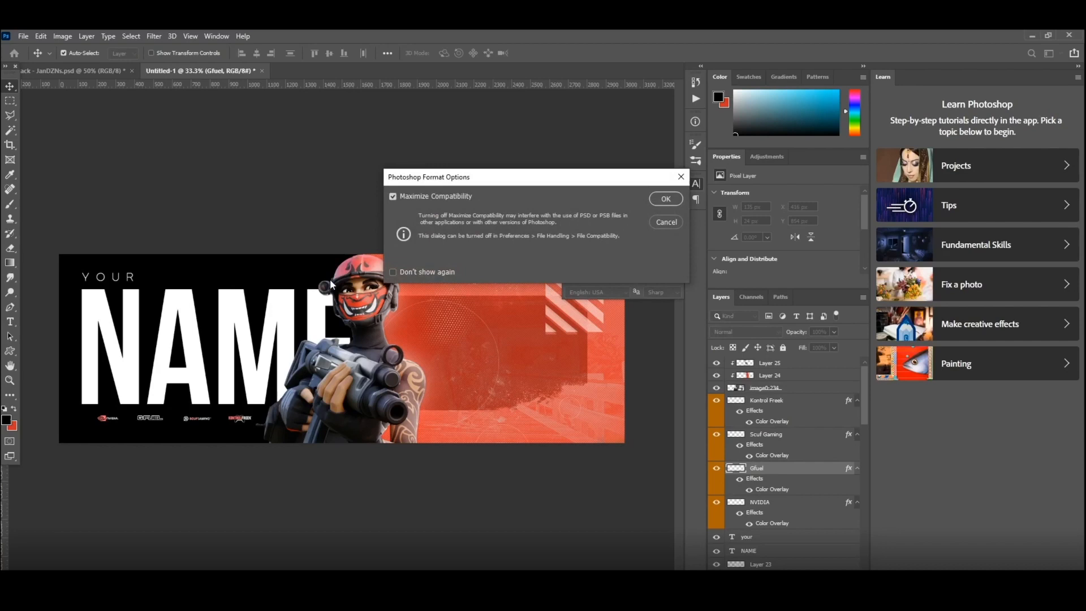
pyautogui.click(666, 199)
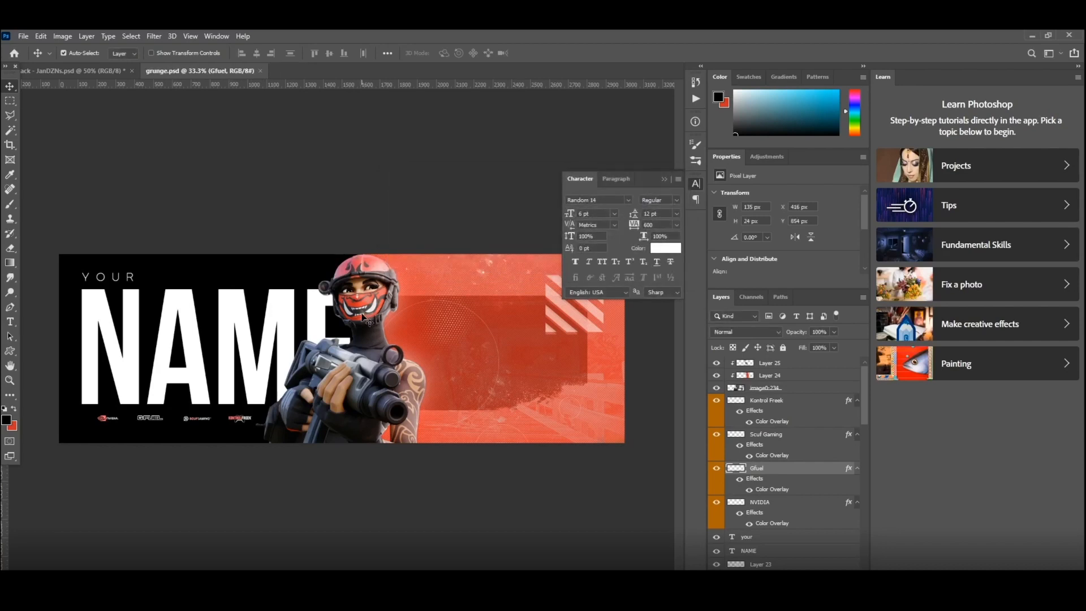
# - Copy the first Grunge texture from the asset pack into the banner and place its layer between the your and NAME text layers
pyautogui.click(106, 70)
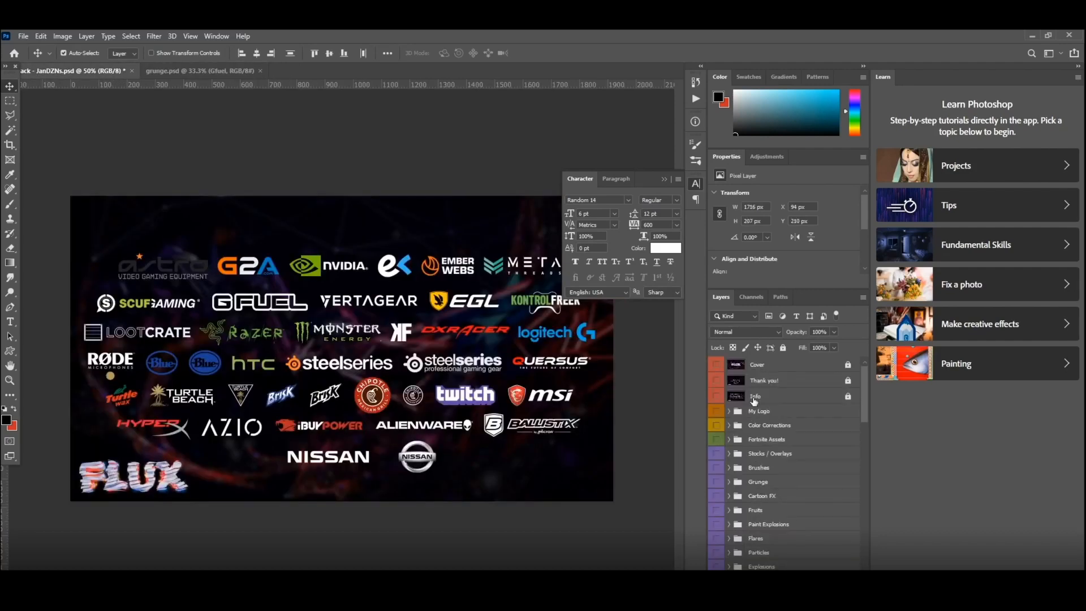
pyautogui.click(729, 482)
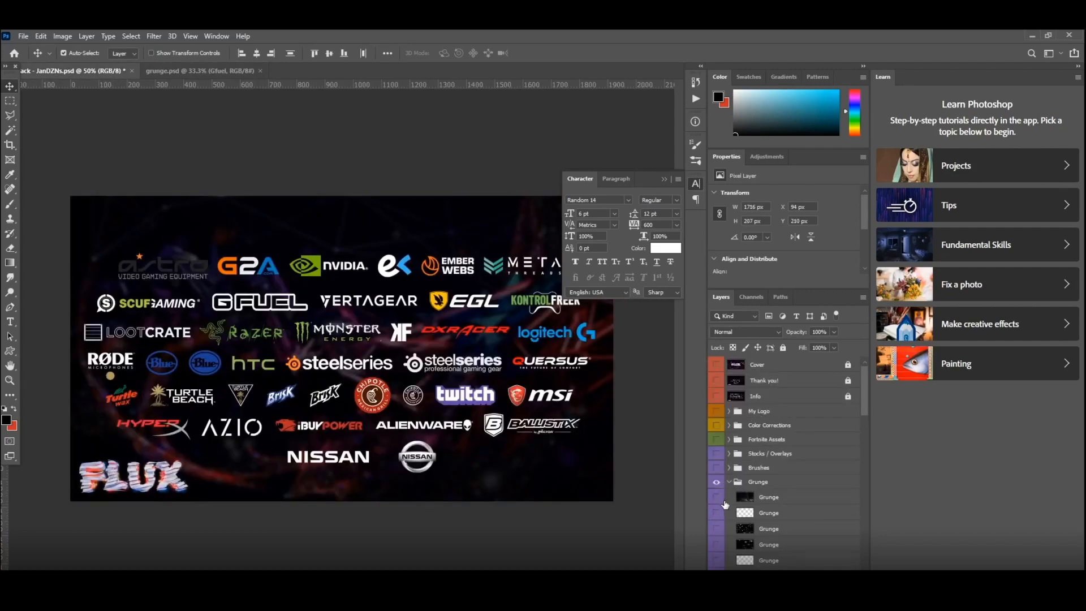
pyautogui.click(716, 497)
pyautogui.moveTo(770, 498); pyautogui.dragTo(417, 454)
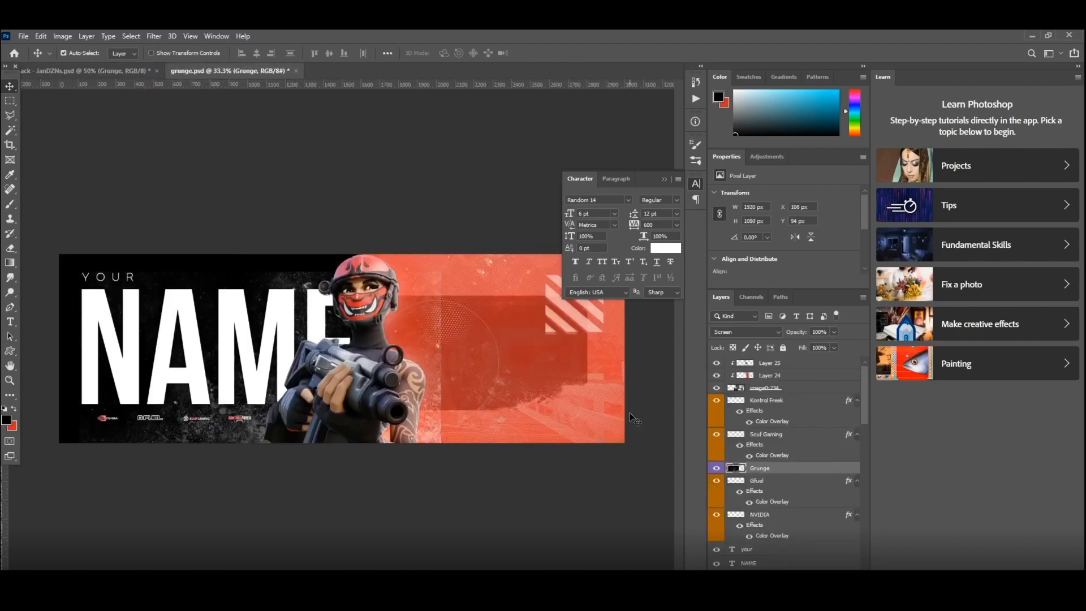
pyautogui.moveTo(796, 468); pyautogui.dragTo(773, 563)
# - Set the Grunge layer's blend mode to Subtract
pyautogui.rightClick(775, 551)
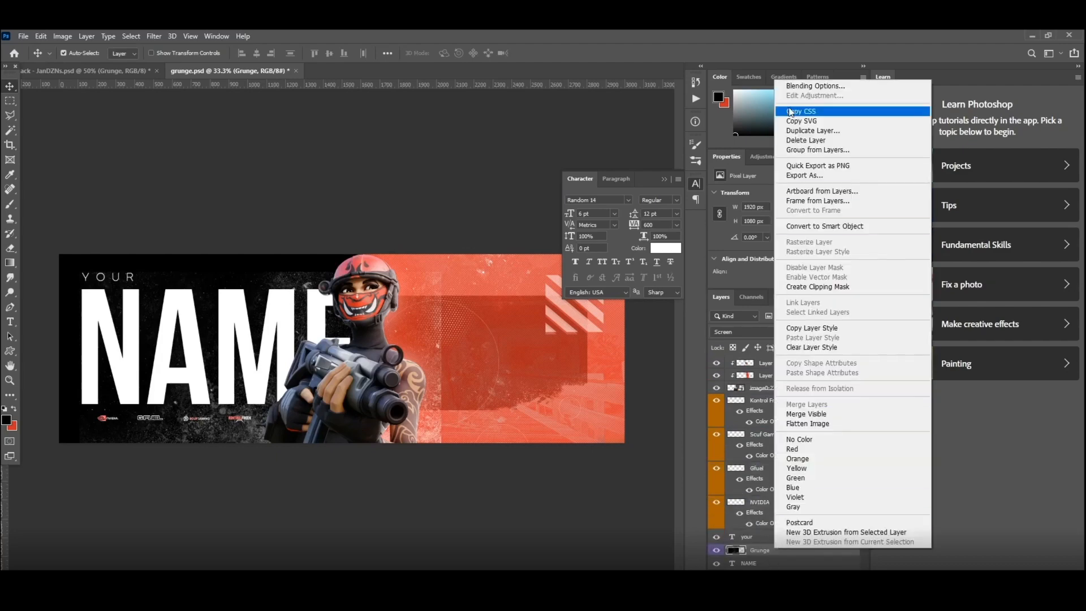
pyautogui.click(795, 83)
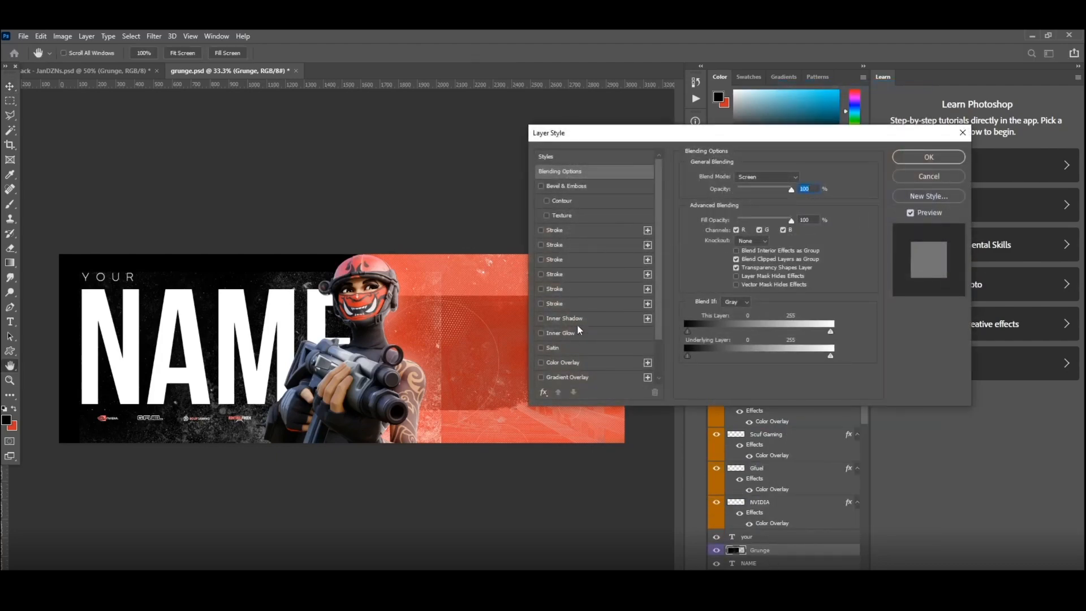
pyautogui.click(915, 160)
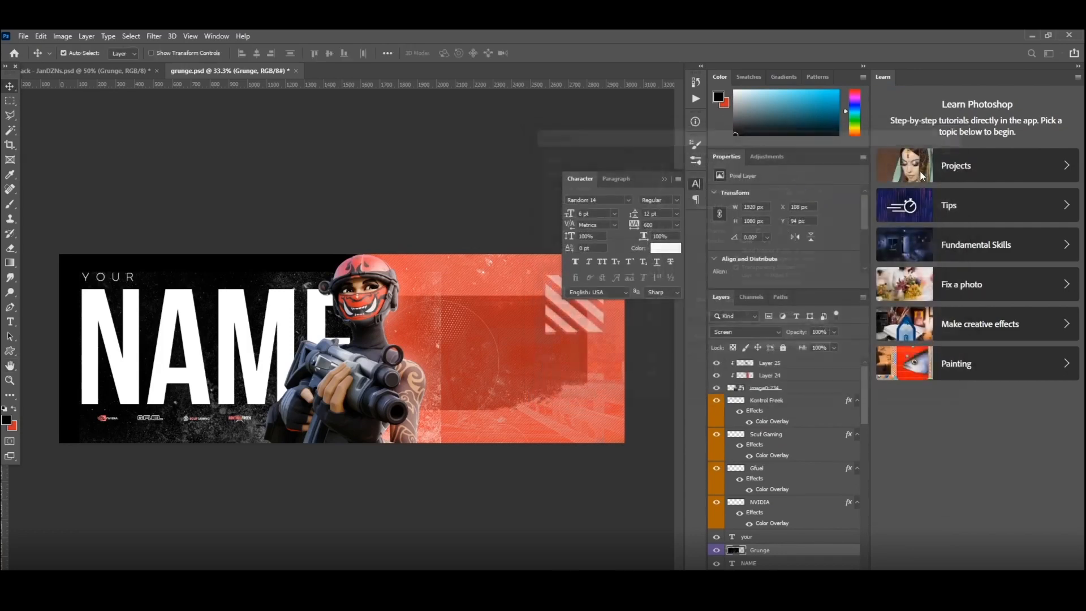
pyautogui.click(741, 333)
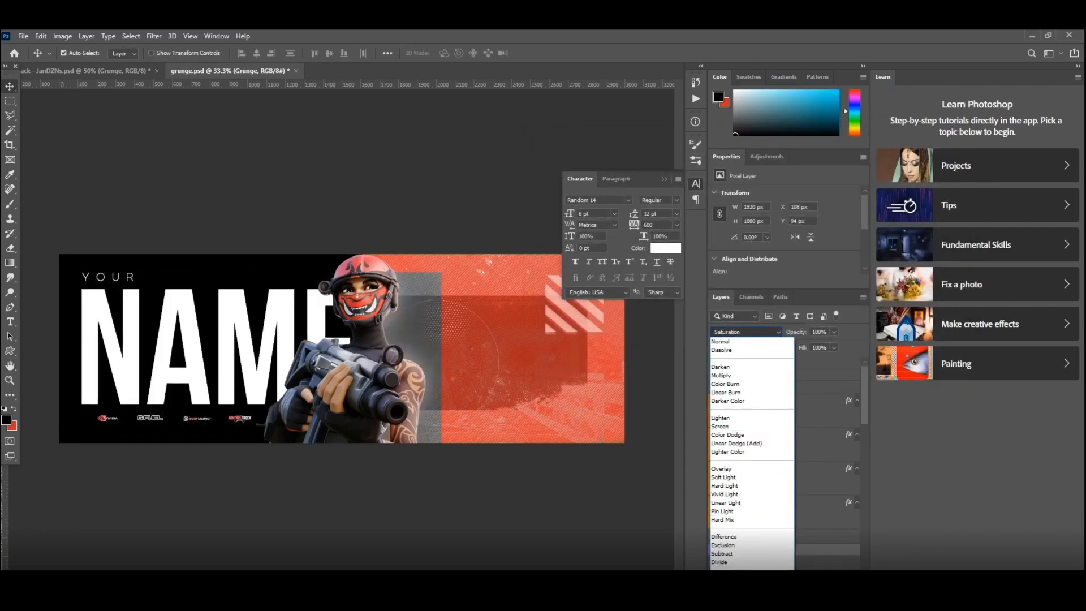
pyautogui.click(739, 555)
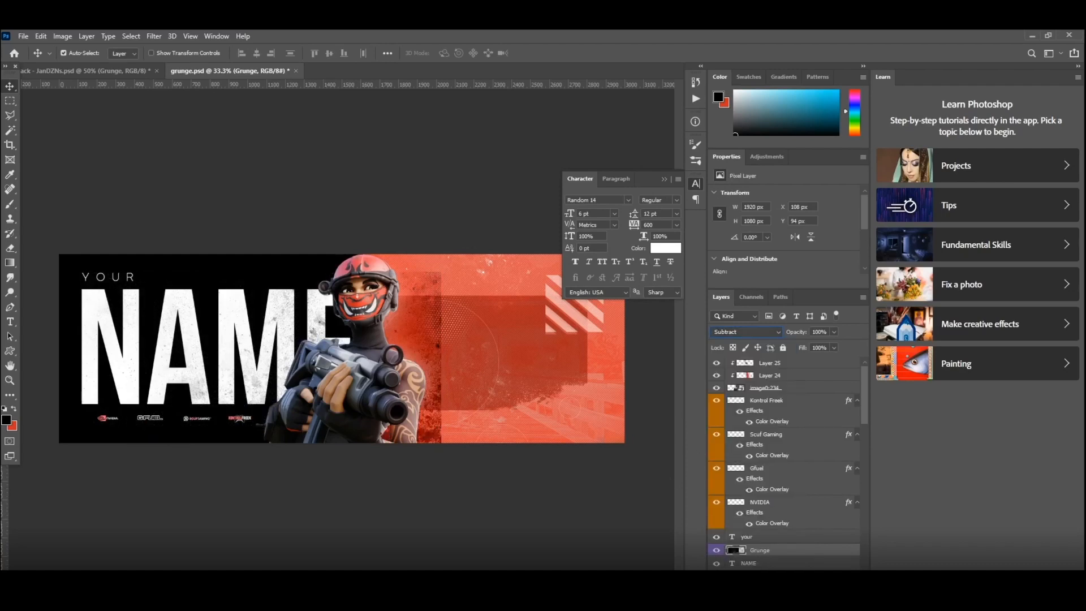
# - Position the Grunge texture over the lettering at about X -359 px, Y -39 px, with its layer above the your text
pyautogui.hotkey('ctrl', 't')
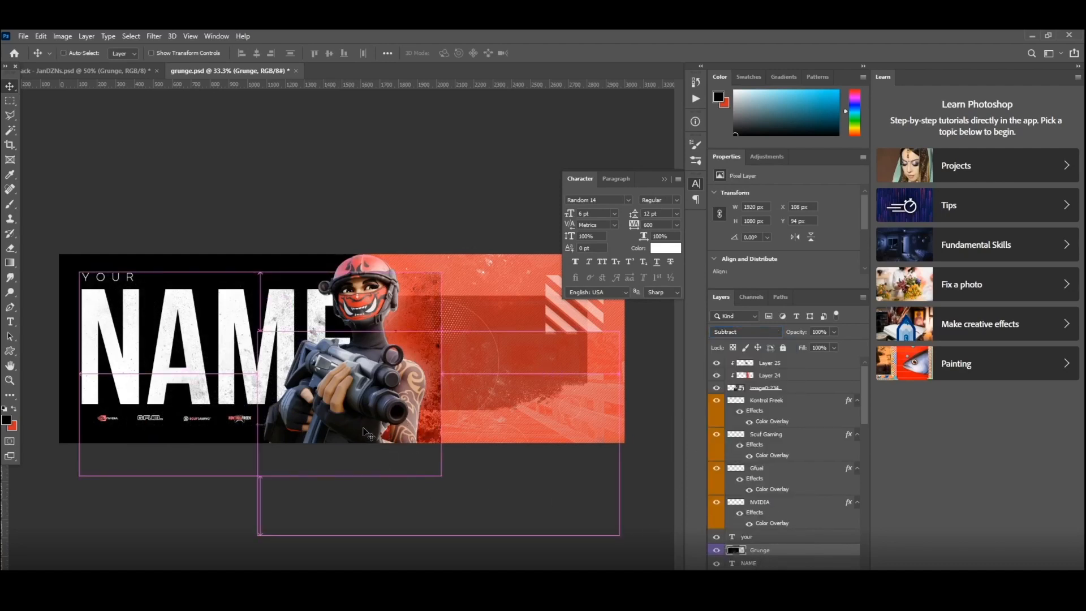
pyautogui.moveTo(287, 349); pyautogui.dragTo(239, 331)
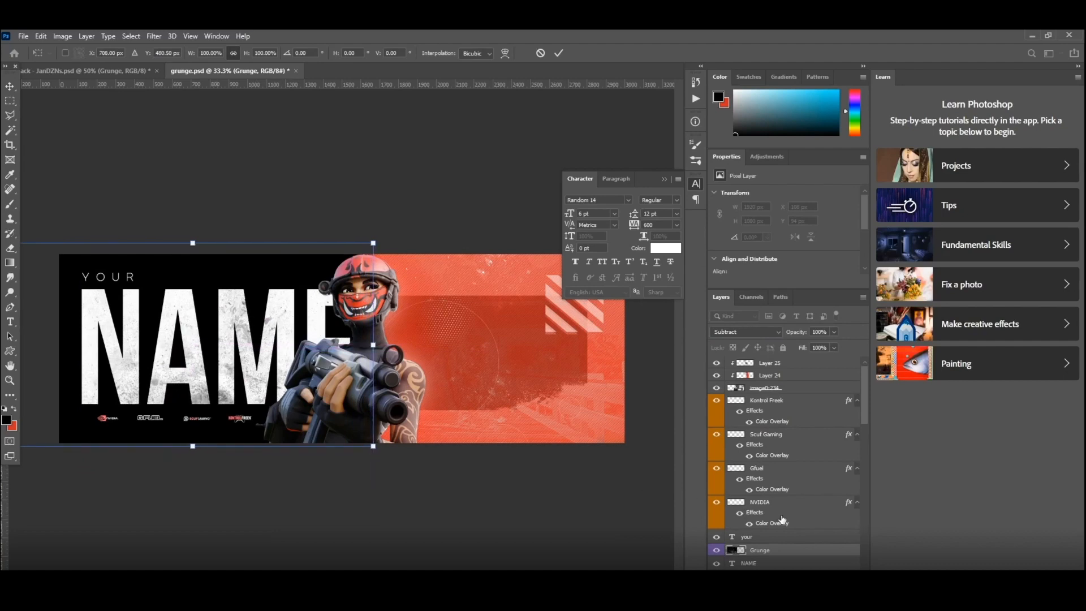
pyautogui.press('Return')
pyautogui.moveTo(780, 551); pyautogui.dragTo(778, 533)
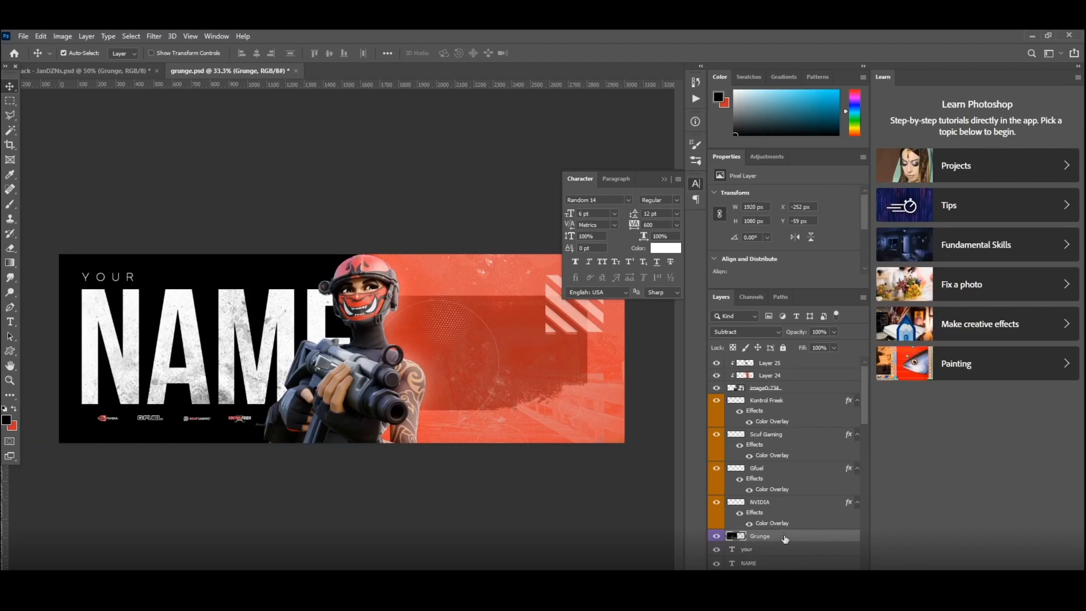
pyautogui.hotkey('ctrl', 't')
pyautogui.moveTo(248, 309)
pyautogui.mouseDown()
pyautogui.moveTo(306, 308)
pyautogui.moveTo(229, 315)
pyautogui.mouseUp()
pyautogui.press('Return')
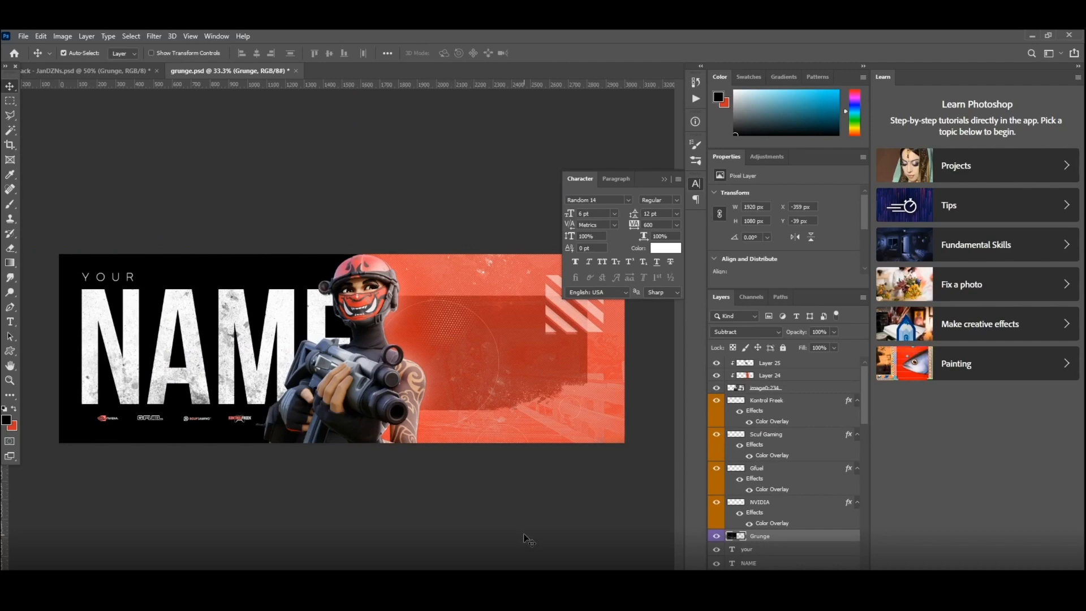
# - Duplicate the Grunge layer, rotate the copy about -89° and move it over the lettering to about X 521 px, Y -724 px
pyautogui.hotkey('ctrl', 'j')
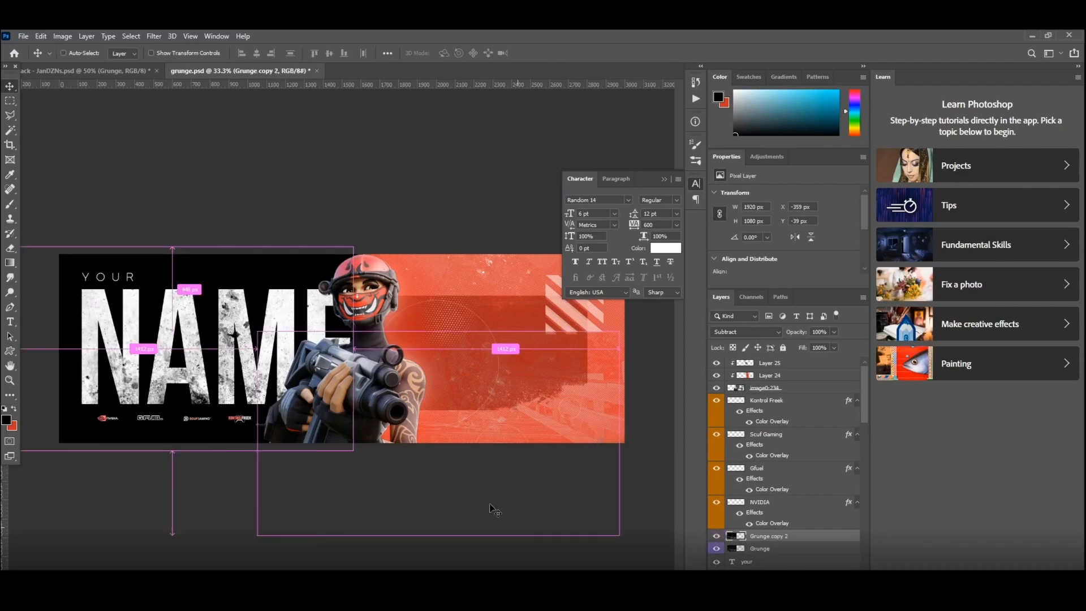
pyautogui.hotkey('ctrl', 't')
pyautogui.moveTo(243, 386); pyautogui.dragTo(338, 298)
pyautogui.moveTo(471, 258); pyautogui.dragTo(130, 86)
pyautogui.moveTo(286, 244); pyautogui.dragTo(323, 332)
pyautogui.moveTo(372, 269); pyautogui.dragTo(339, 363)
pyautogui.moveTo(299, 328); pyautogui.dragTo(341, 340)
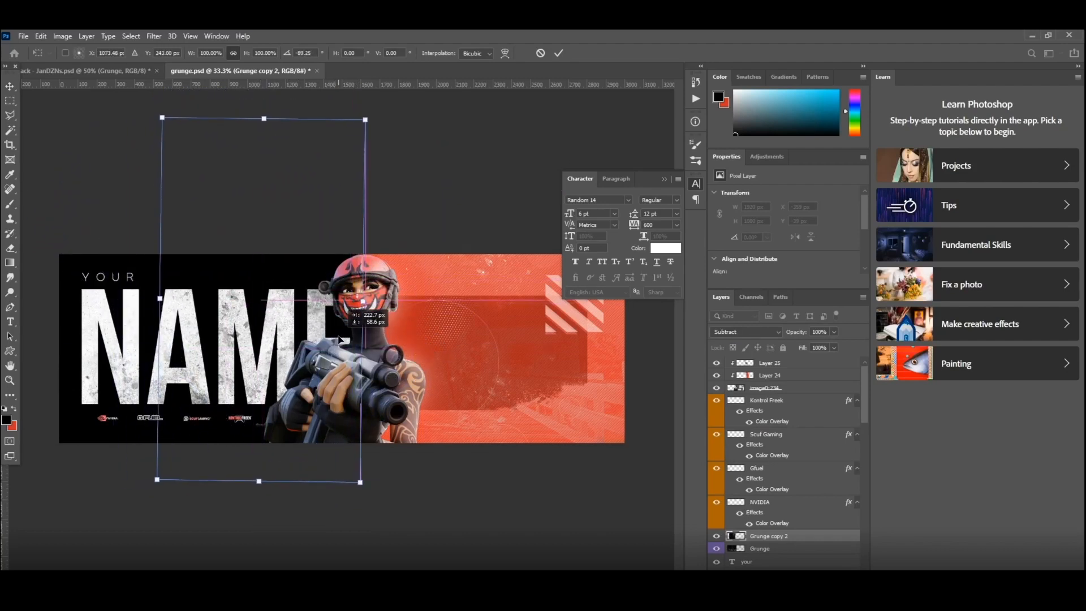
pyautogui.press('Return')
# - Erase excess texture from the Grunge copy 2 layer over the NAME lettering, comparing the lettering with the layer hidden and shown
pyautogui.press('e')
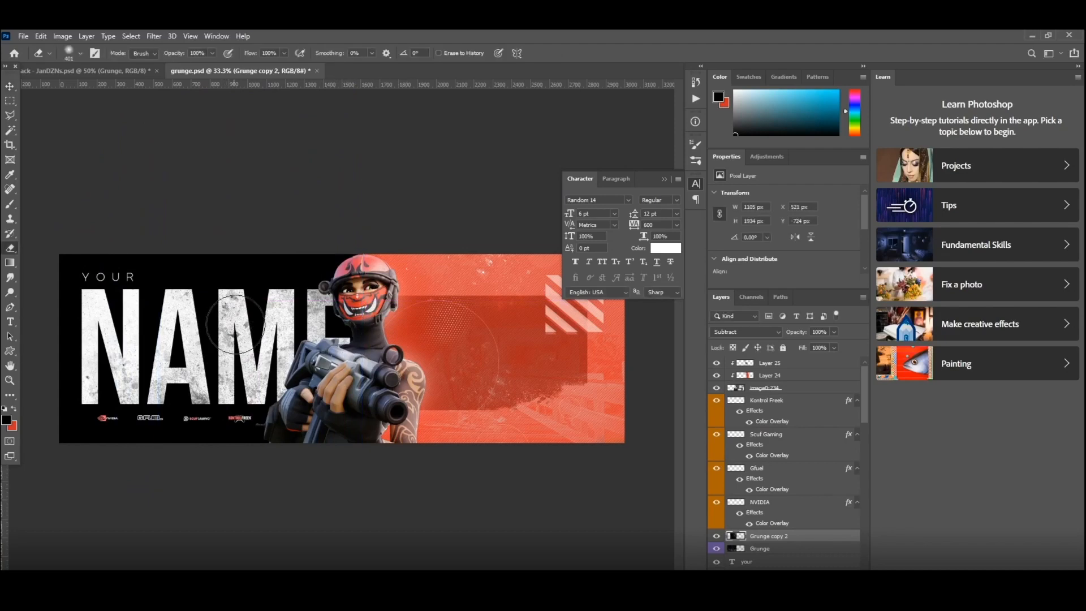
pyautogui.click(717, 535)
pyautogui.click(717, 535)
pyautogui.click(717, 535)
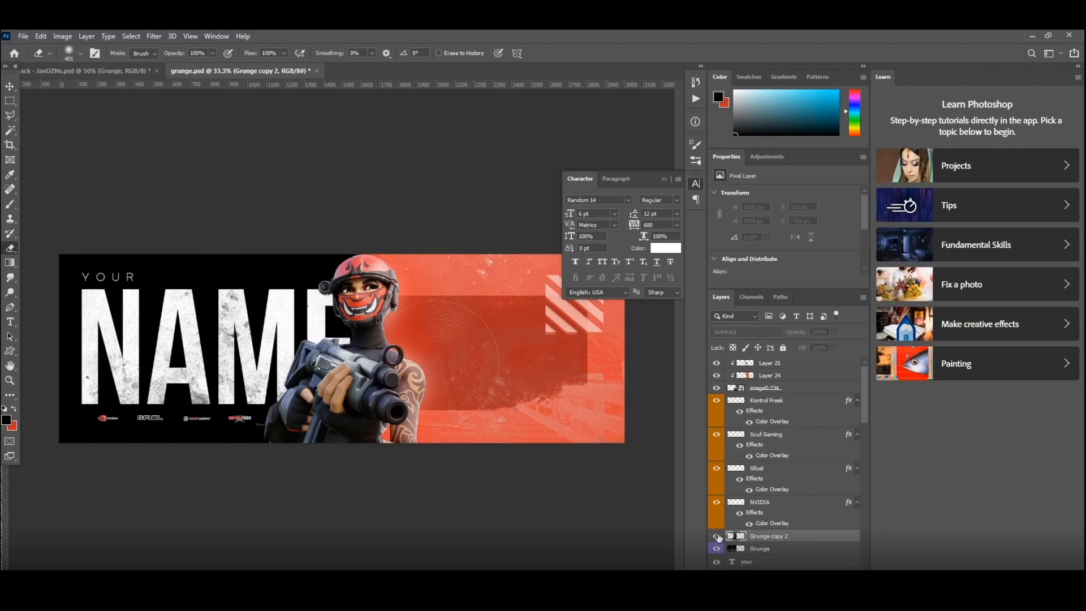
pyautogui.click(717, 535)
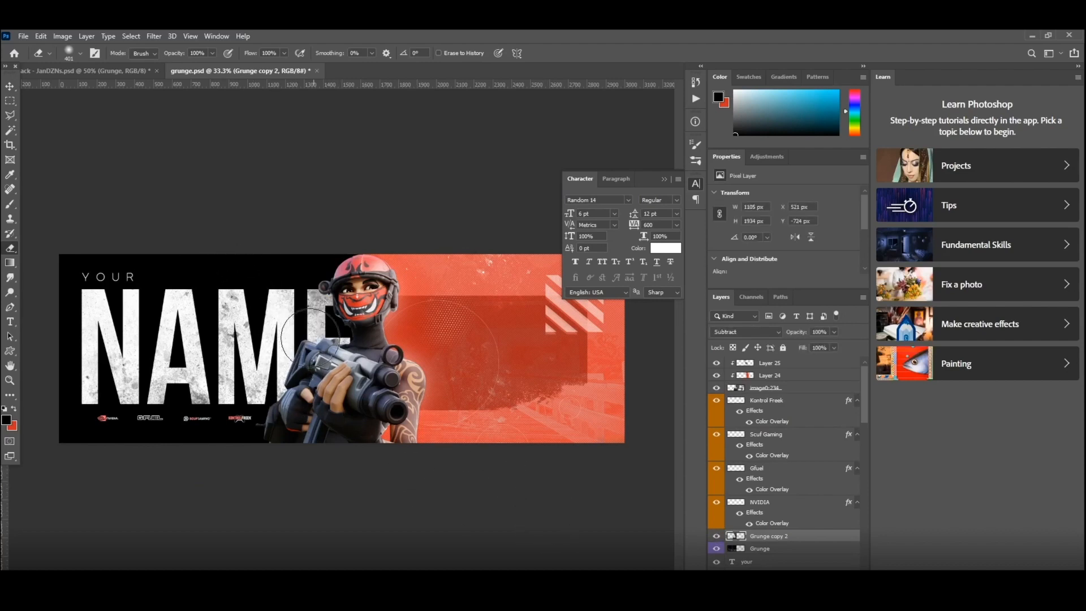
pyautogui.click(716, 535)
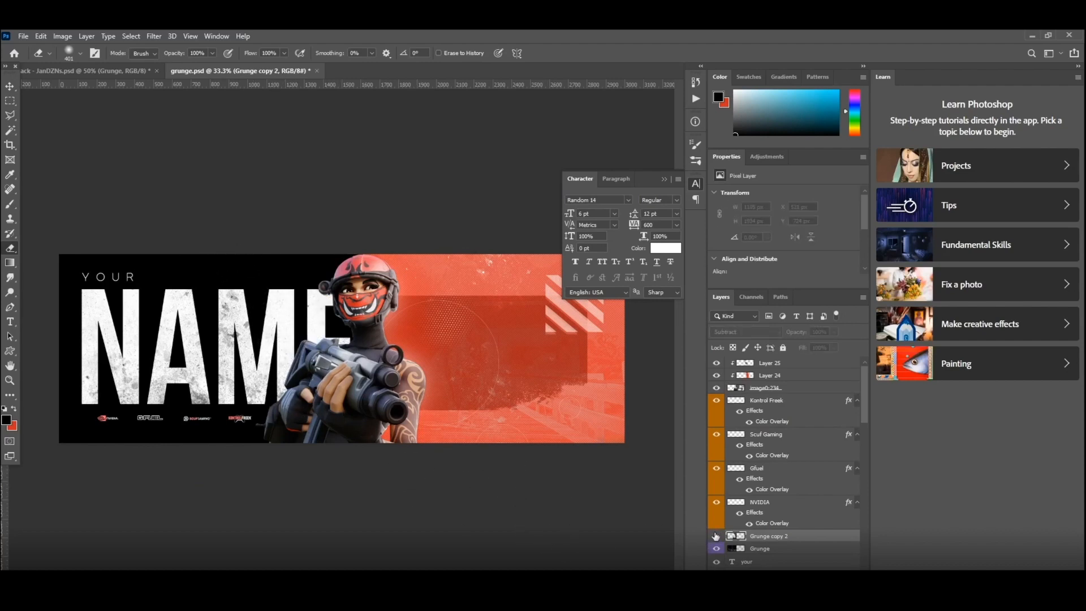
pyautogui.click(716, 535)
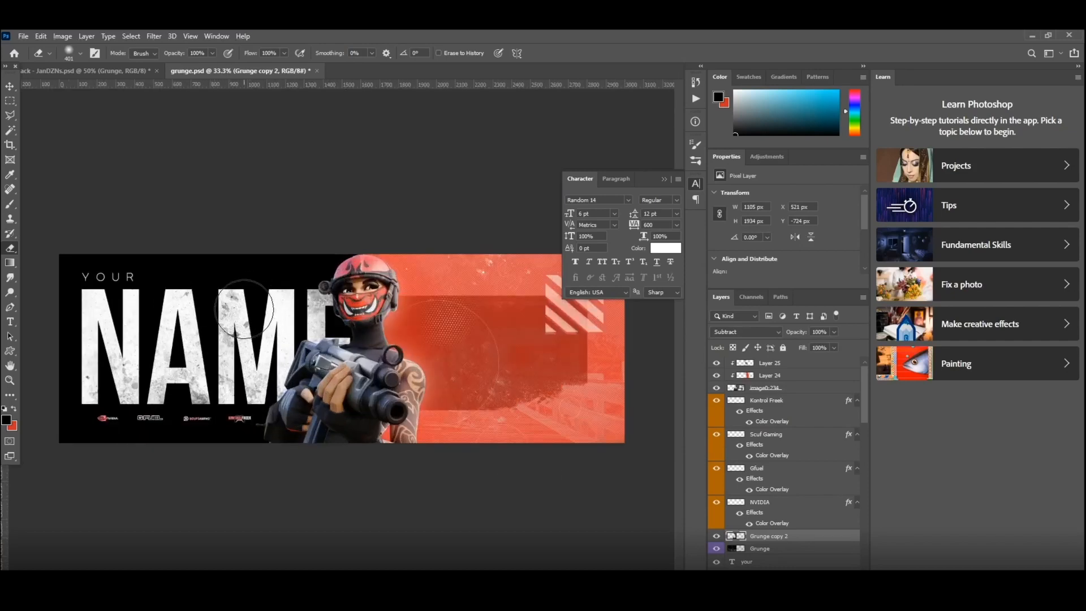
# - Erase parts of the original Grunge layer over the NAME lettering, then reselect the Grunge copy 2 layer
pyautogui.click(755, 548)
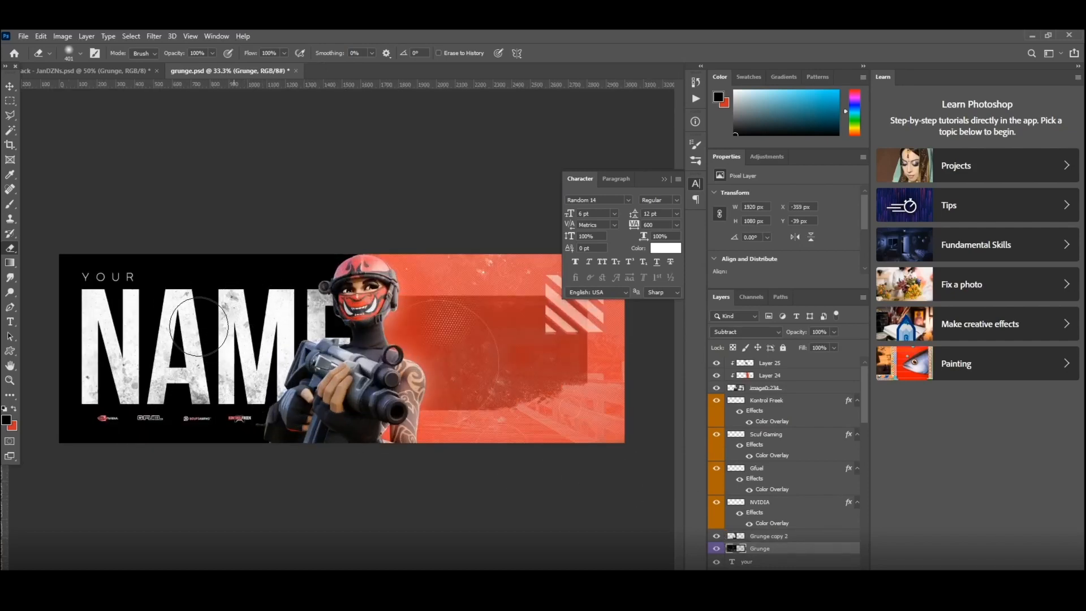
pyautogui.hotkey('ctrl', '-')
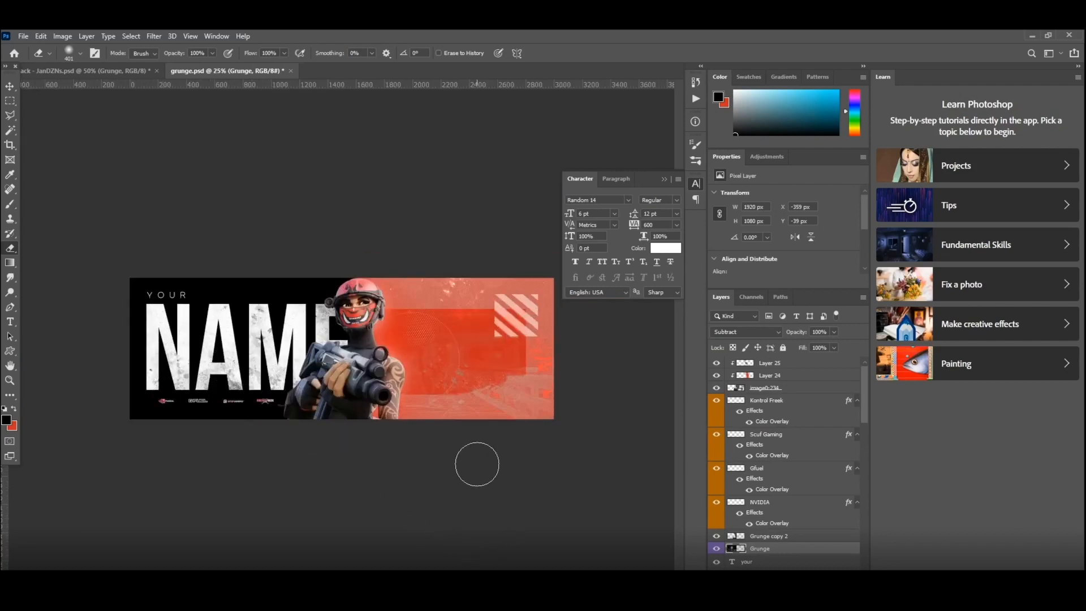
pyautogui.click(748, 540)
pyautogui.click(749, 537)
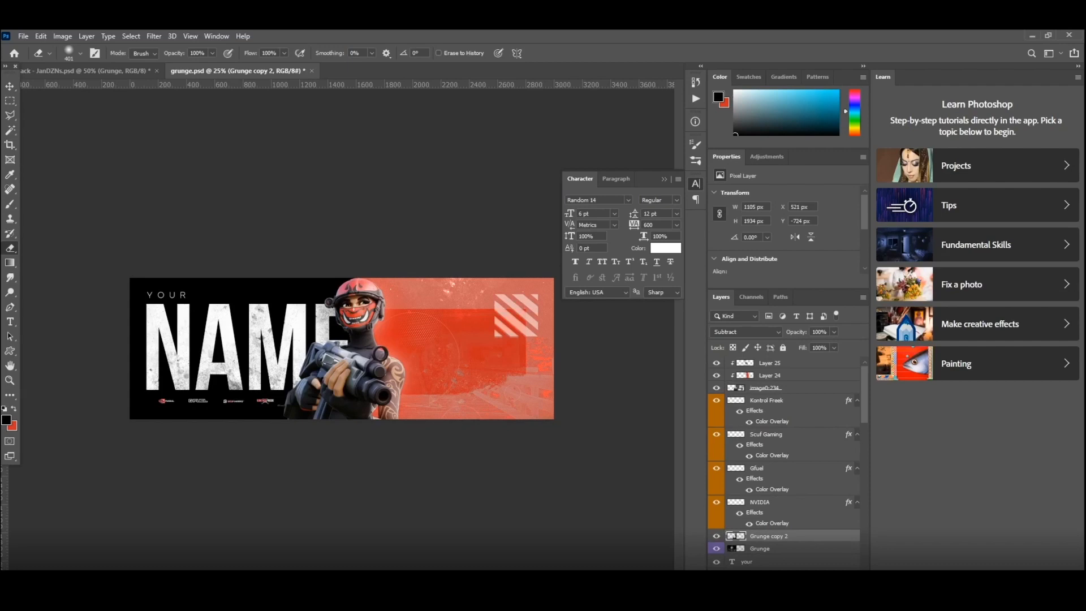
# - Save the finished banner document grunge.psd
pyautogui.click(22, 36)
pyautogui.hotkey('ctrl', 's')
pyautogui.click(23, 36)
pyautogui.click(34, 173)
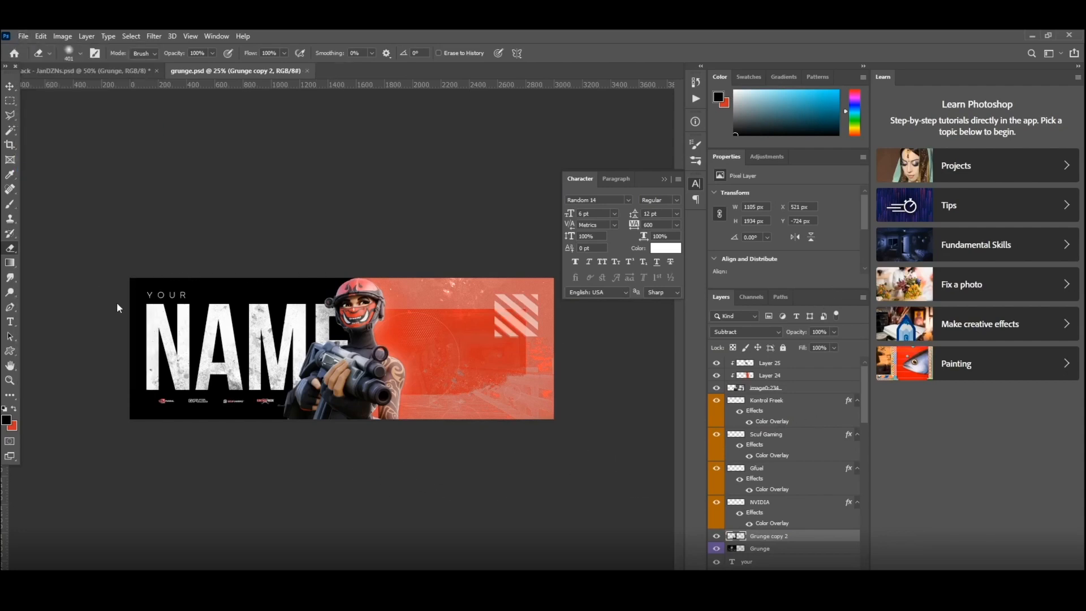